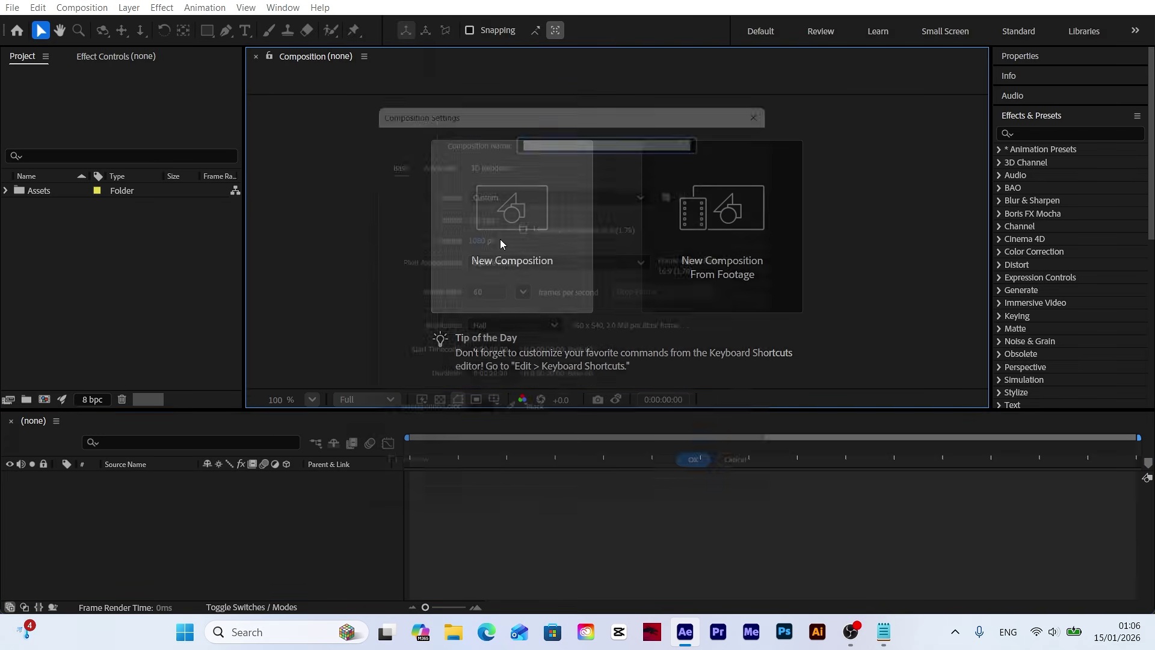
Create a 1920×1080, 60 fps, 20-second composition named Nivea Ad.
left_click(500, 239)
type("Nivea Ad")
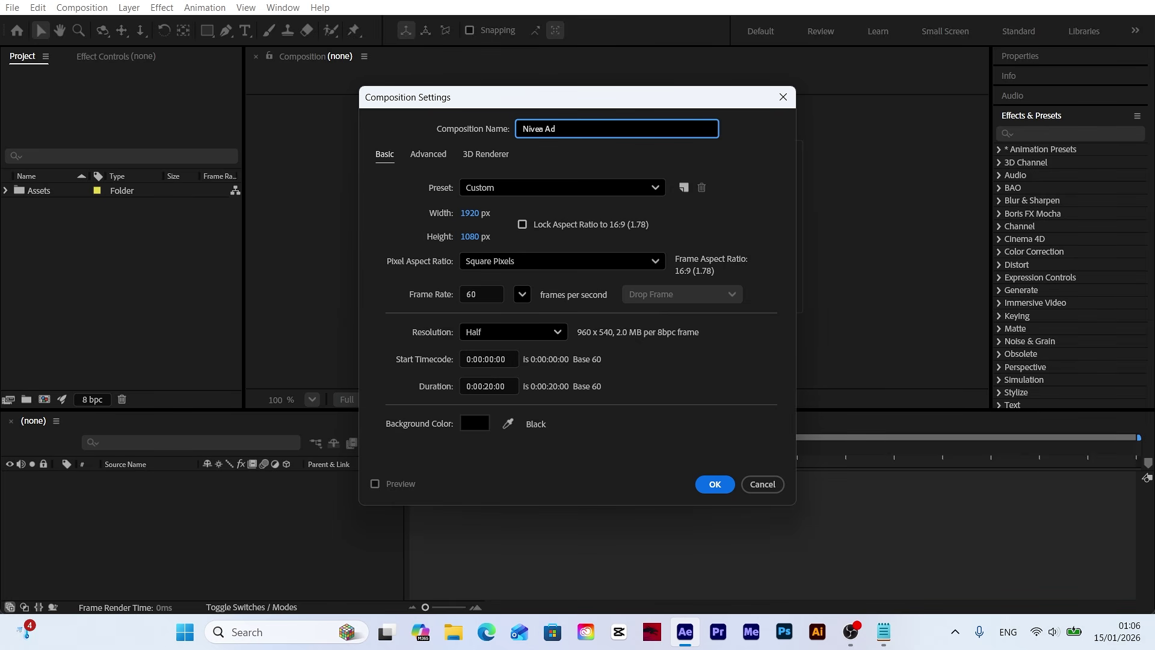
left_click(638, 359)
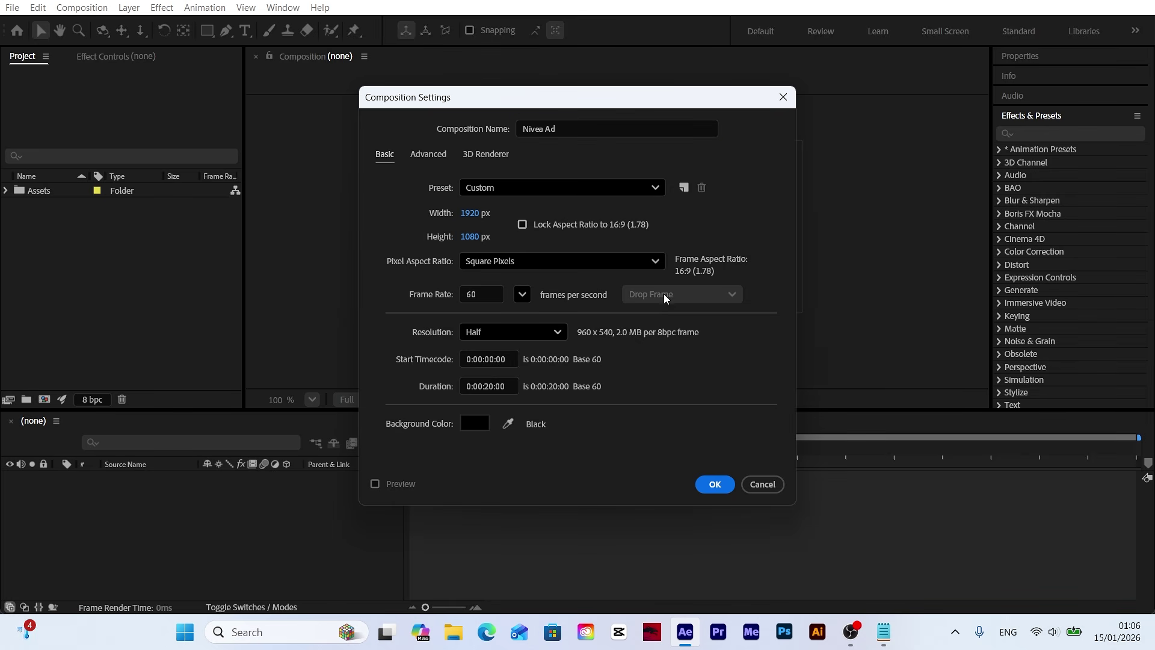
left_click(715, 485)
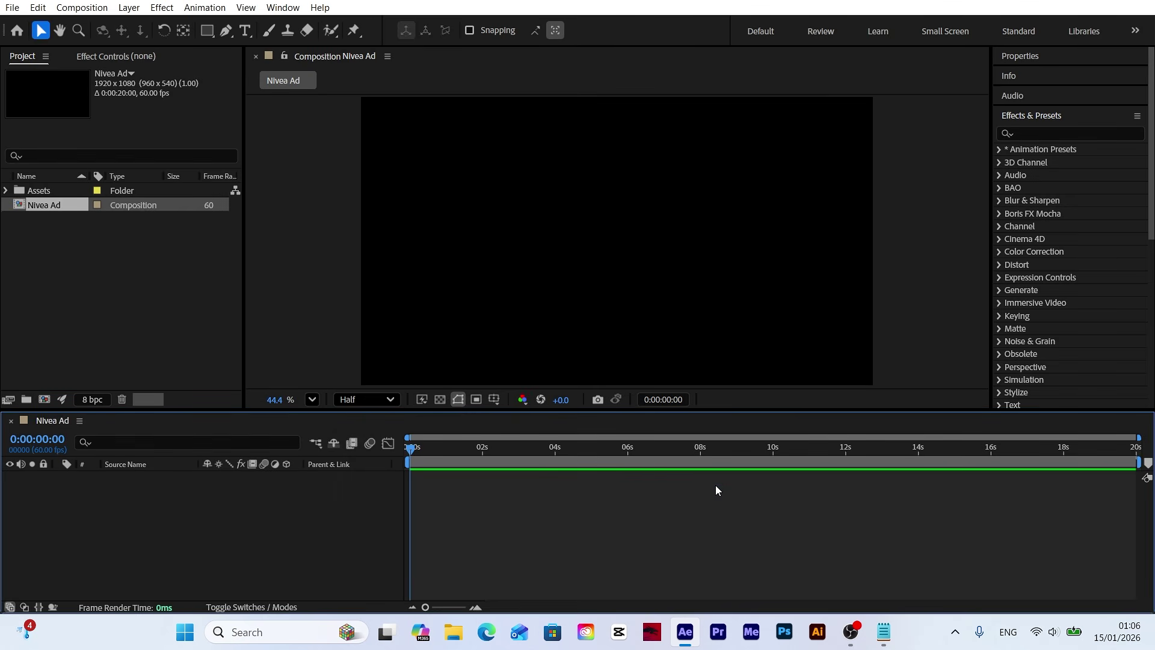
Add a full-frame white solid layer named BG to the composition.
right_click(251, 517)
mouse_move(292, 338)
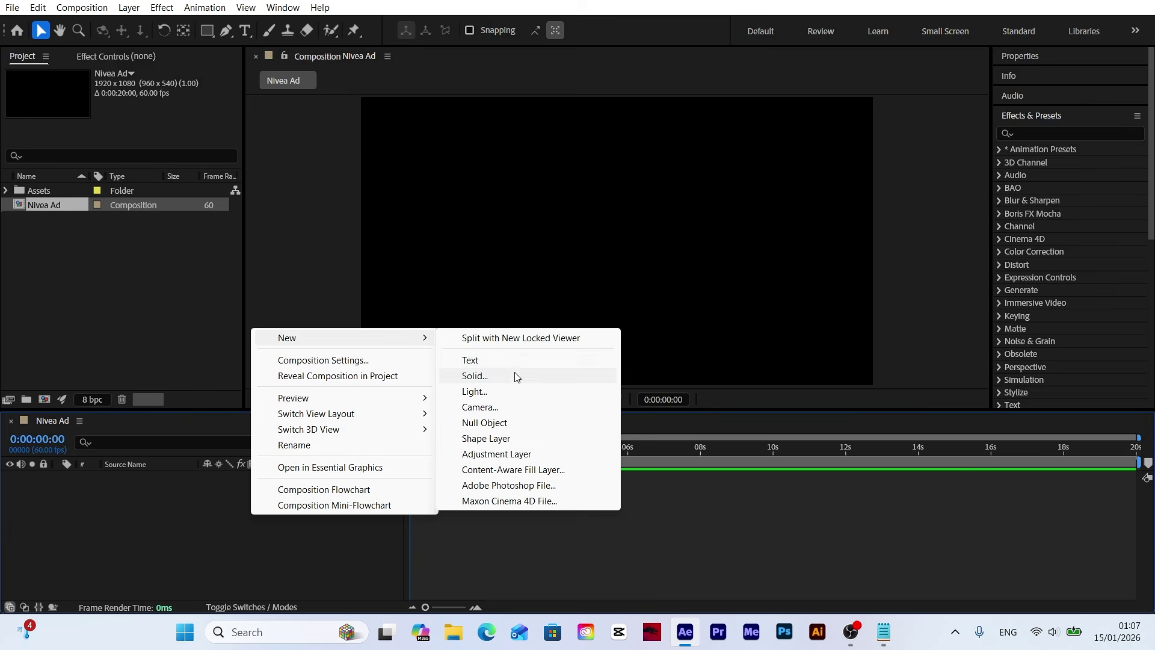
left_click(478, 377)
type("BG")
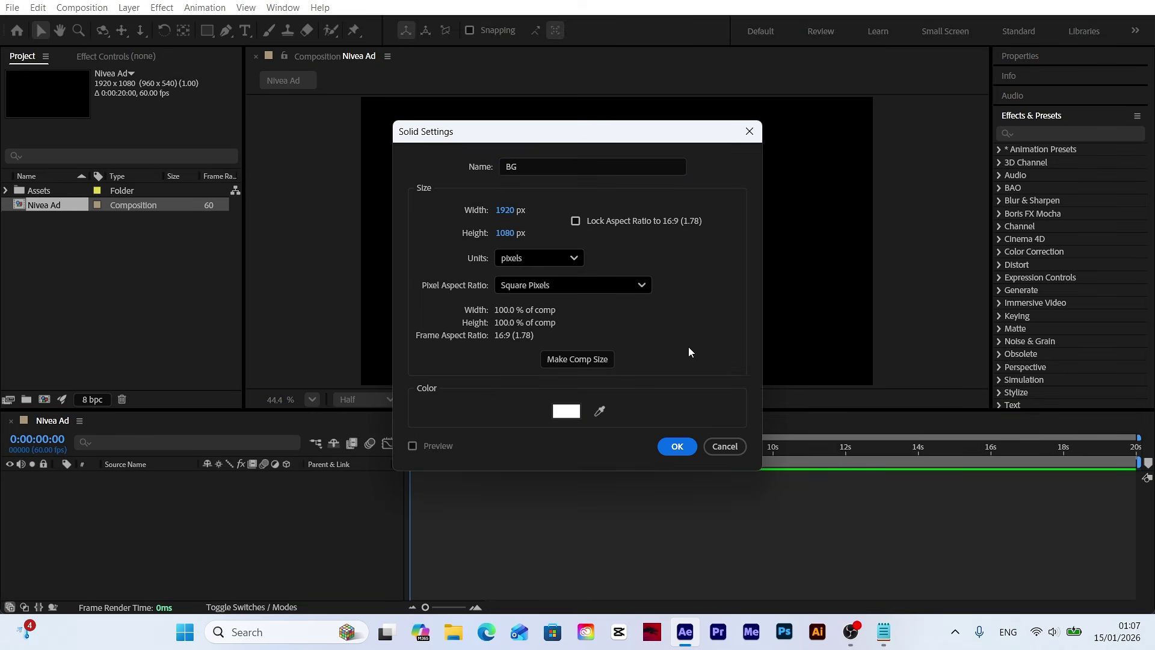
left_click(677, 448)
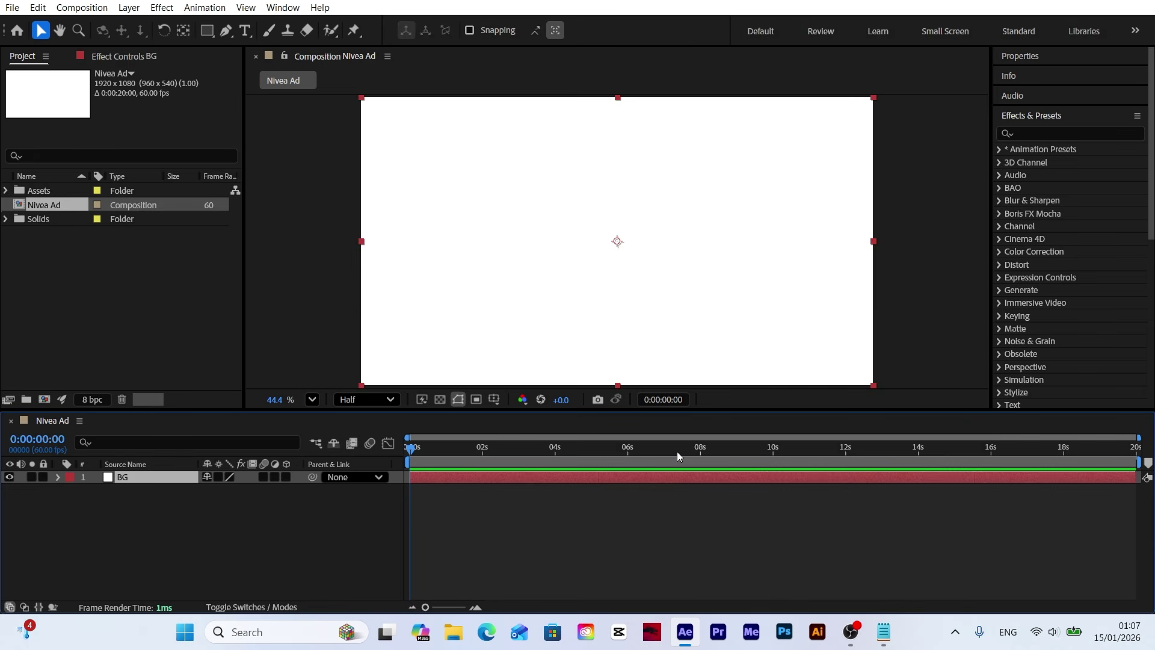
Apply a radial Gradient Ramp to BG, centred in the frame with a wider spread.
left_click(1037, 133)
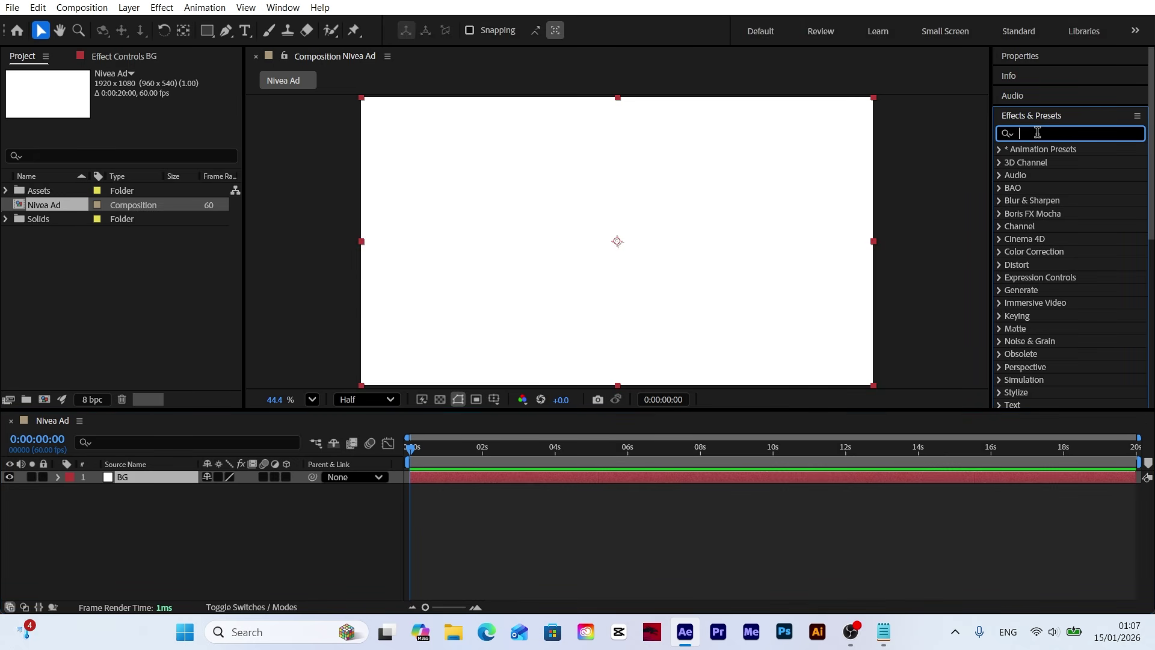
type("grad")
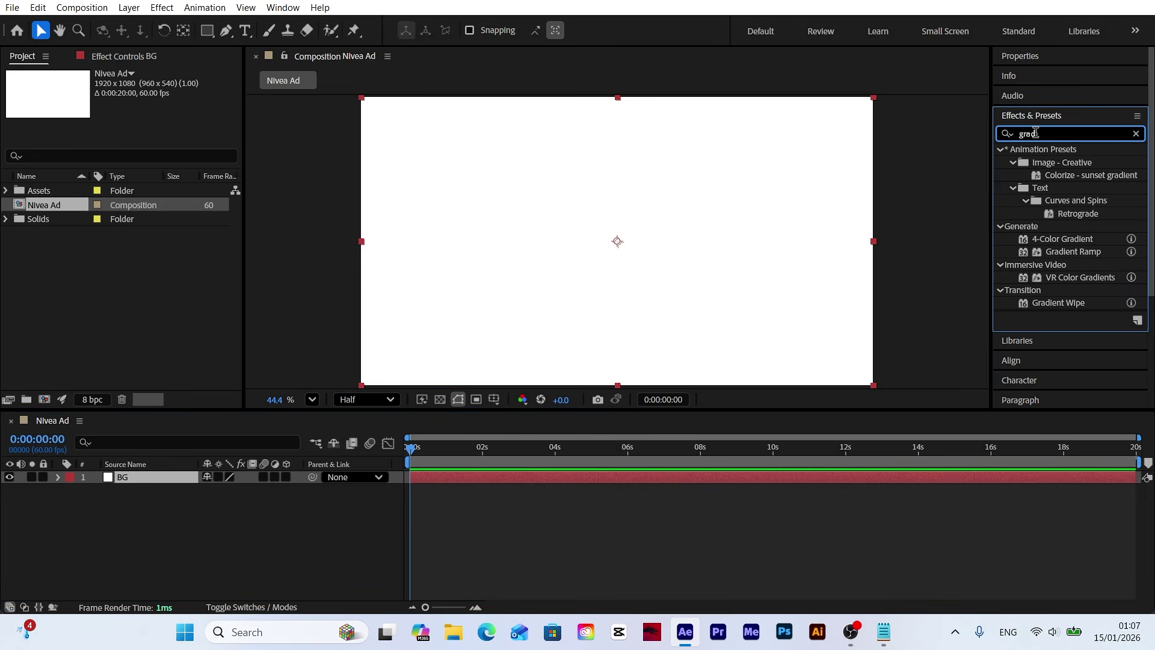
left_click_drag(1068, 251, 678, 252)
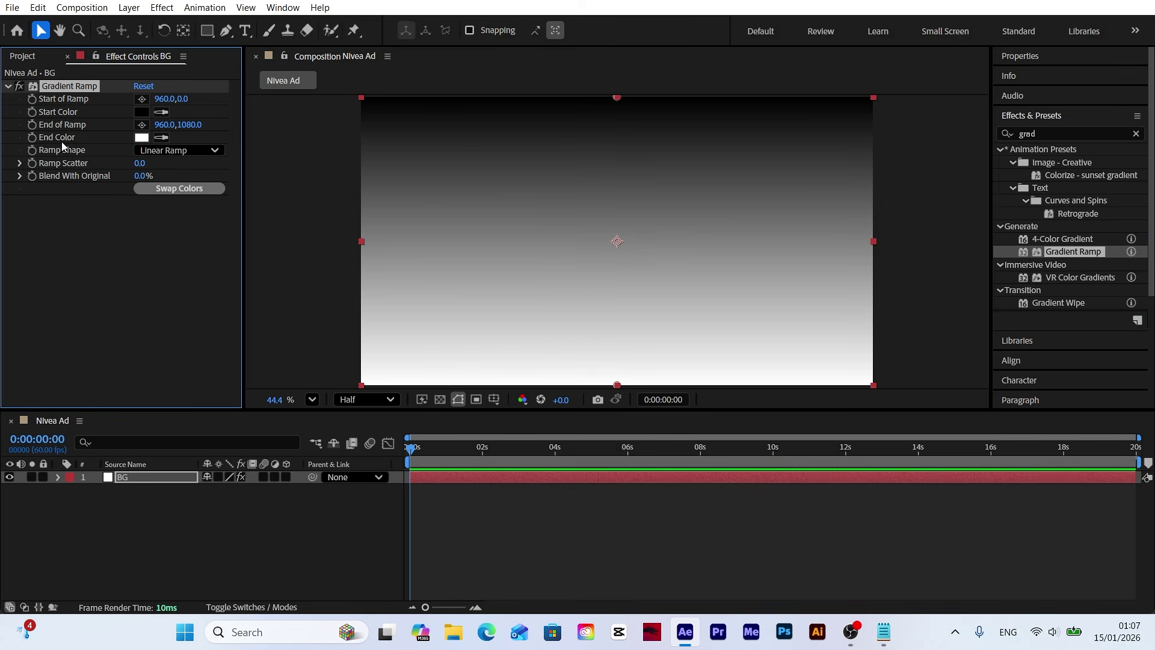
left_click(168, 150)
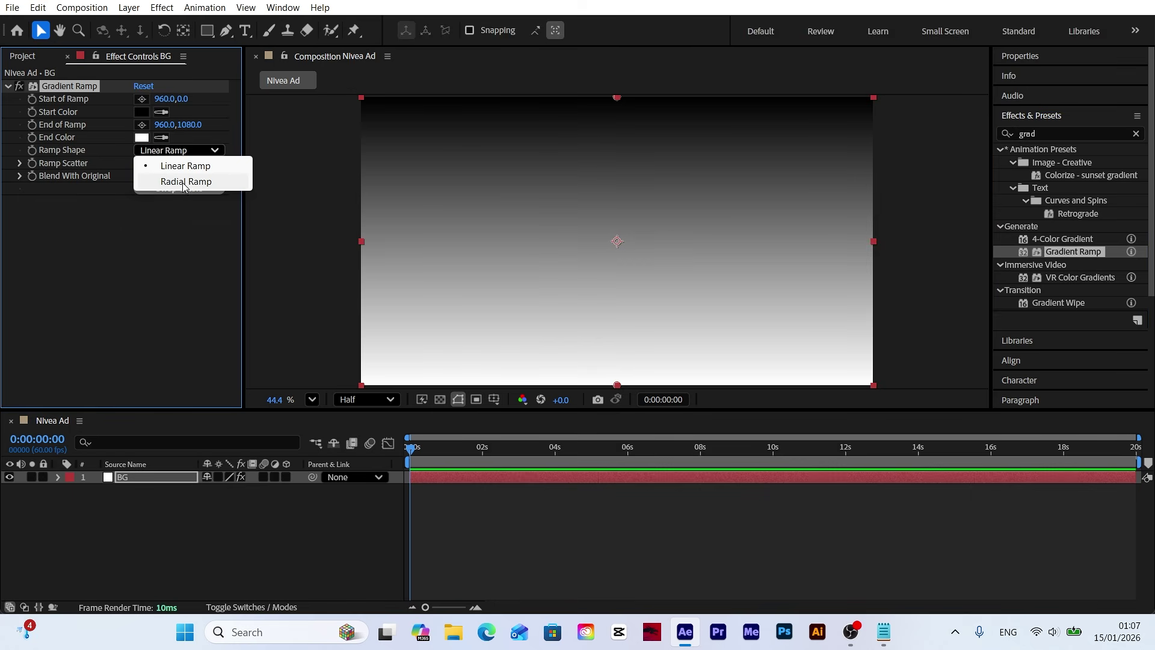
left_click(182, 182)
left_click_drag(615, 99, 617, 241)
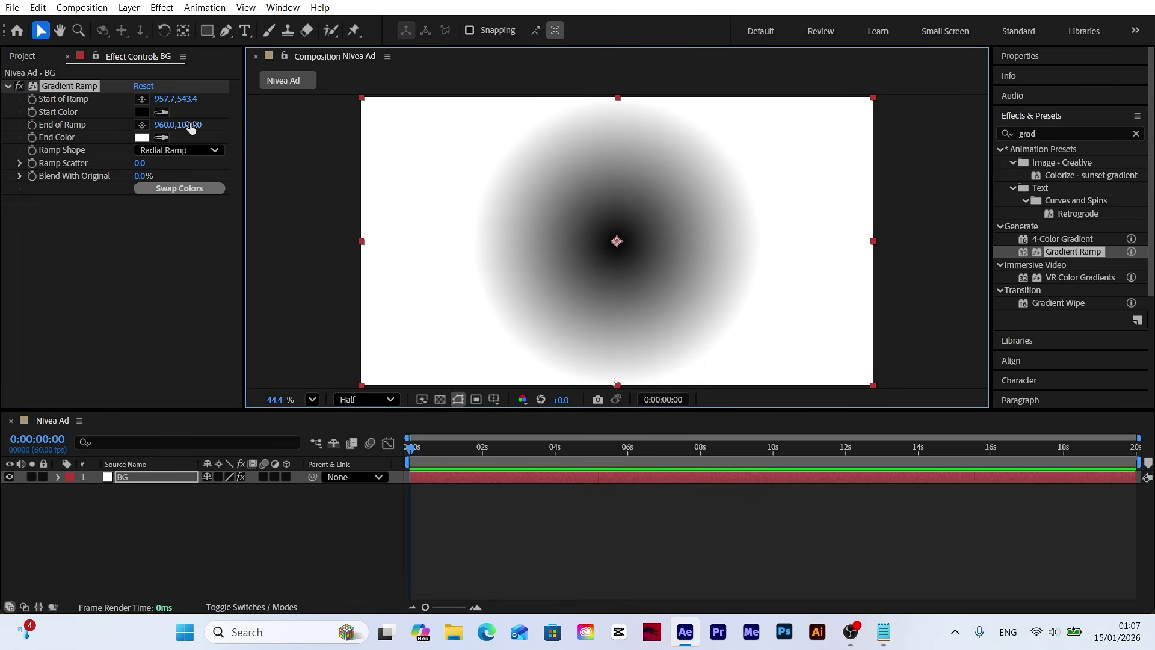
left_click_drag(190, 127, 283, 125)
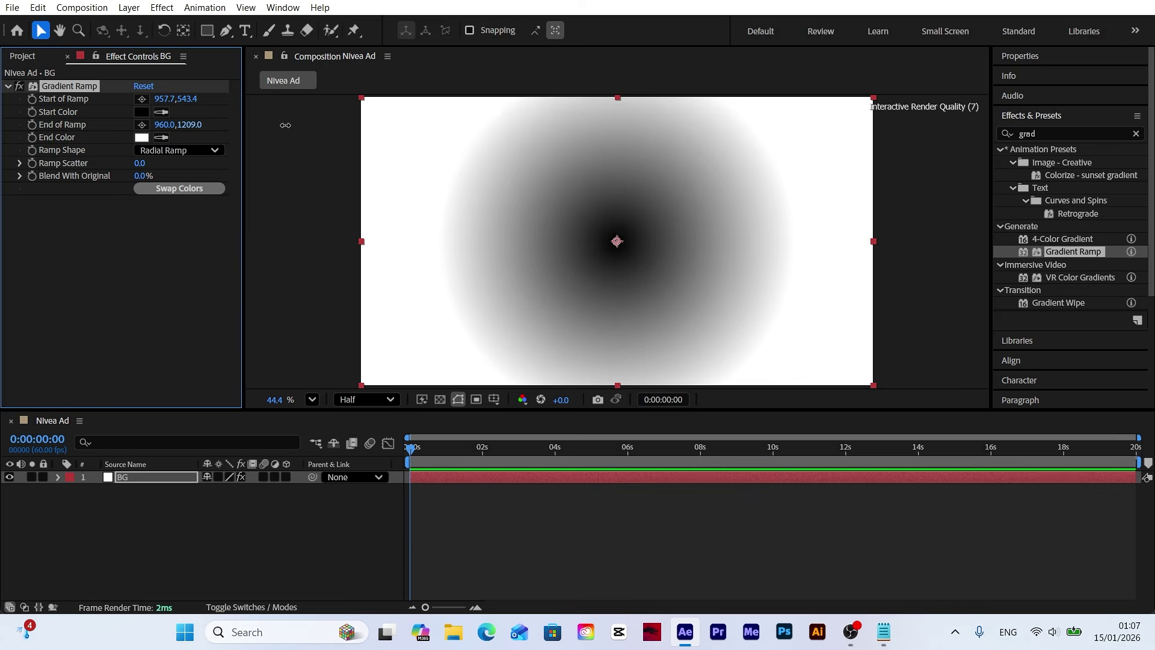
Set the ramp colours to 3045CF and 03257F, then lock the BG layer.
left_click(140, 113)
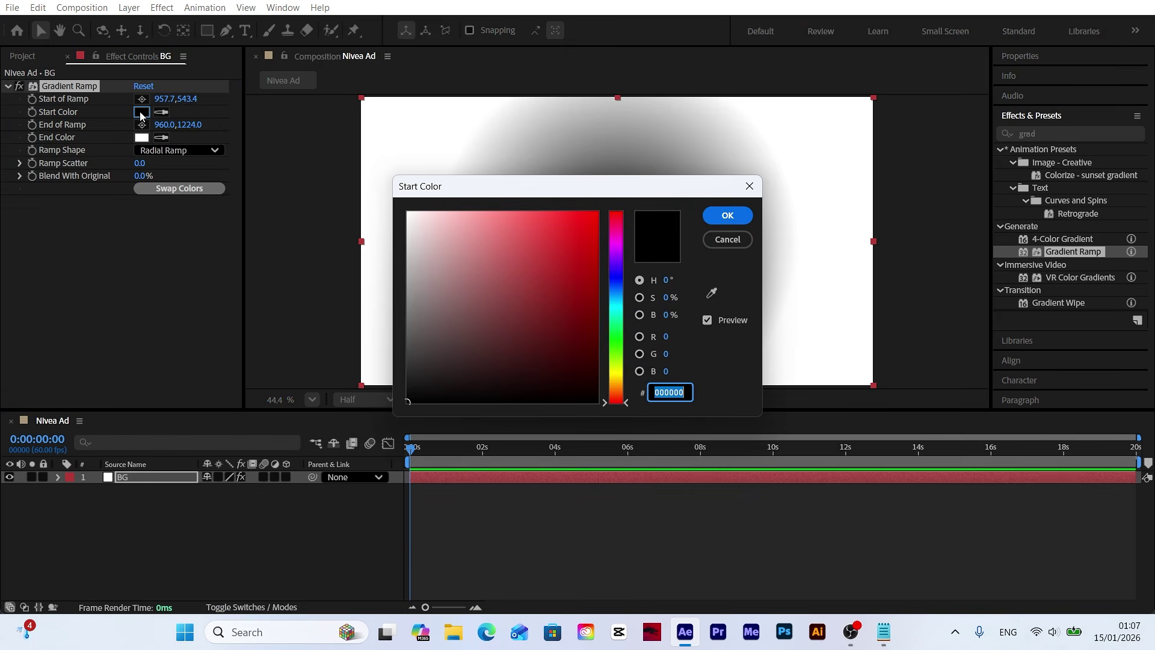
type("3045CF")
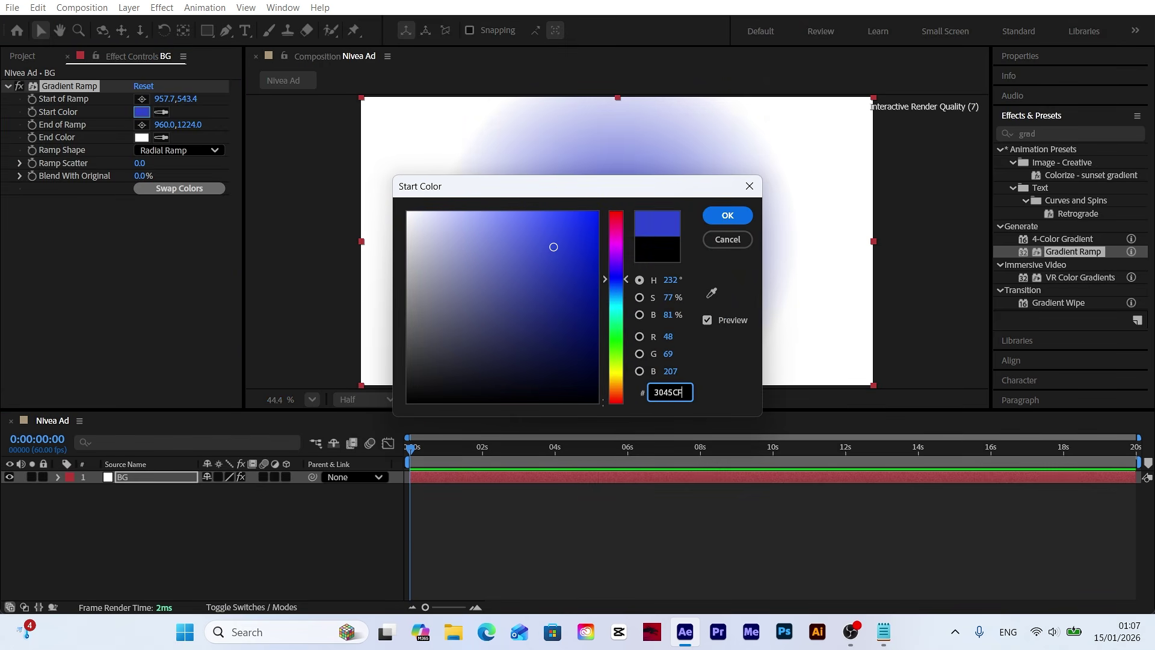
key("Return")
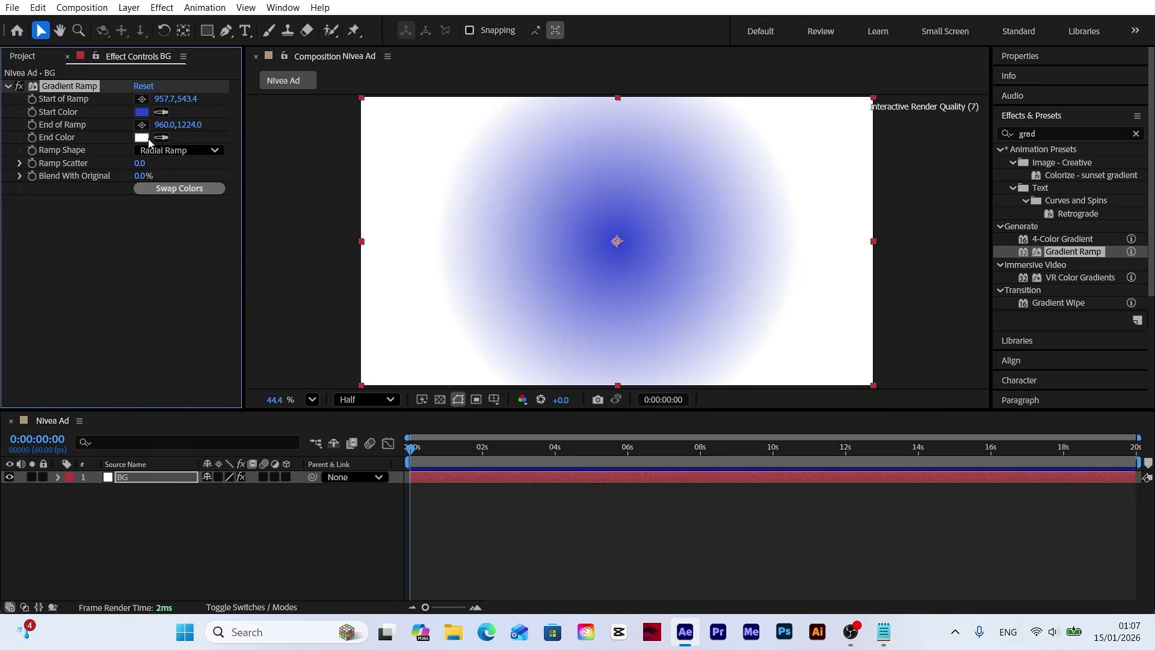
left_click(147, 139)
type("0325")
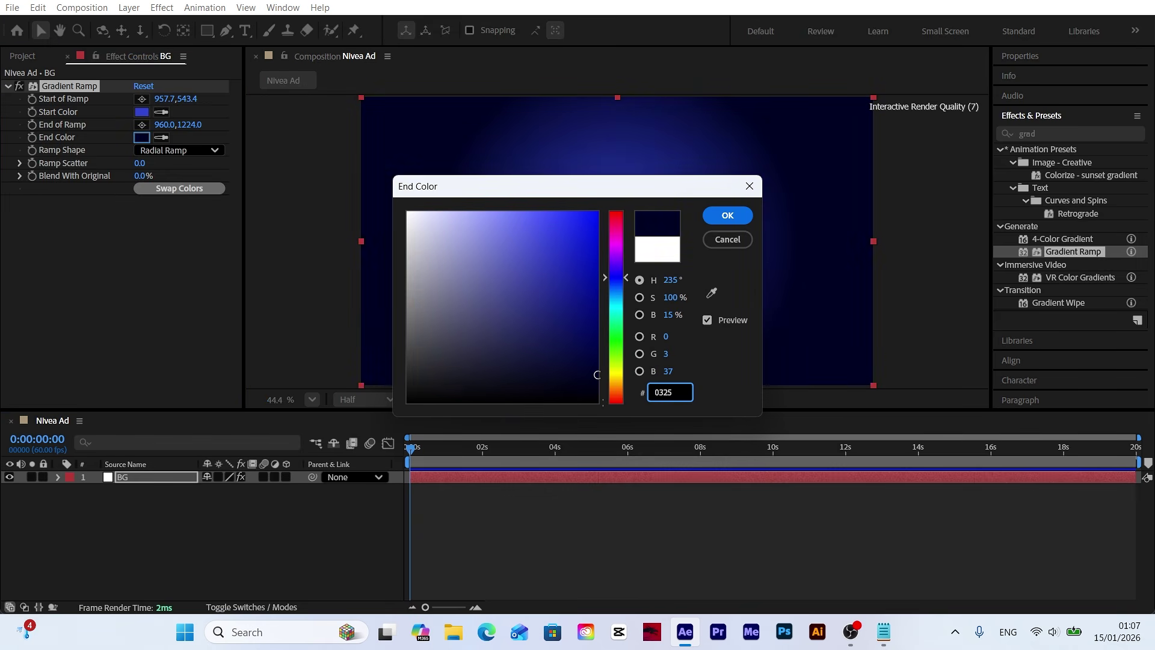
type("7F")
left_click(716, 219)
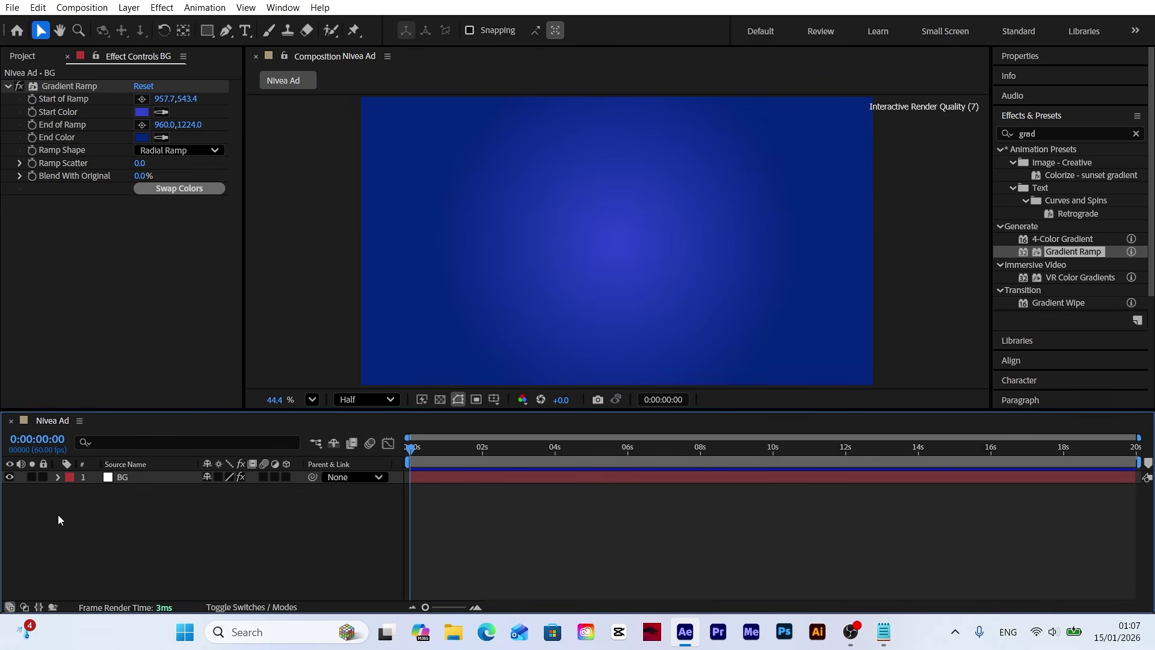
left_click(42, 477)
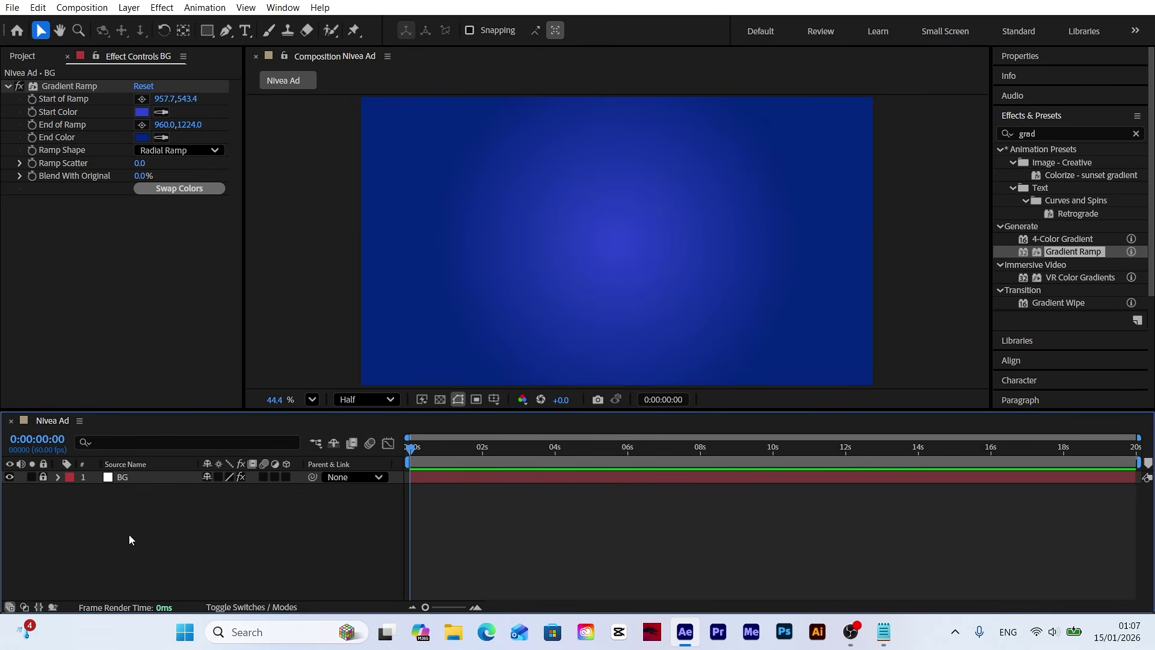
Add the NIVEA day cream .glb model from Assets at comp size, moved toward centre.
left_click(22, 57)
left_click(6, 191)
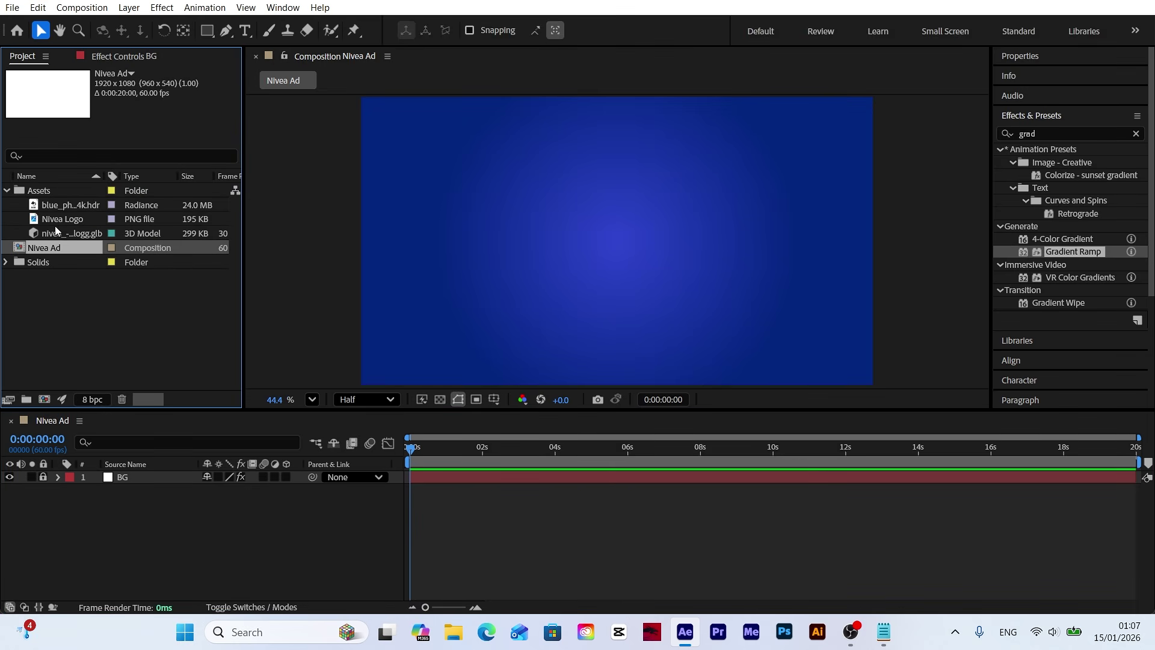
left_click_drag(59, 231, 139, 480)
left_click_drag(600, 160, 285, 96)
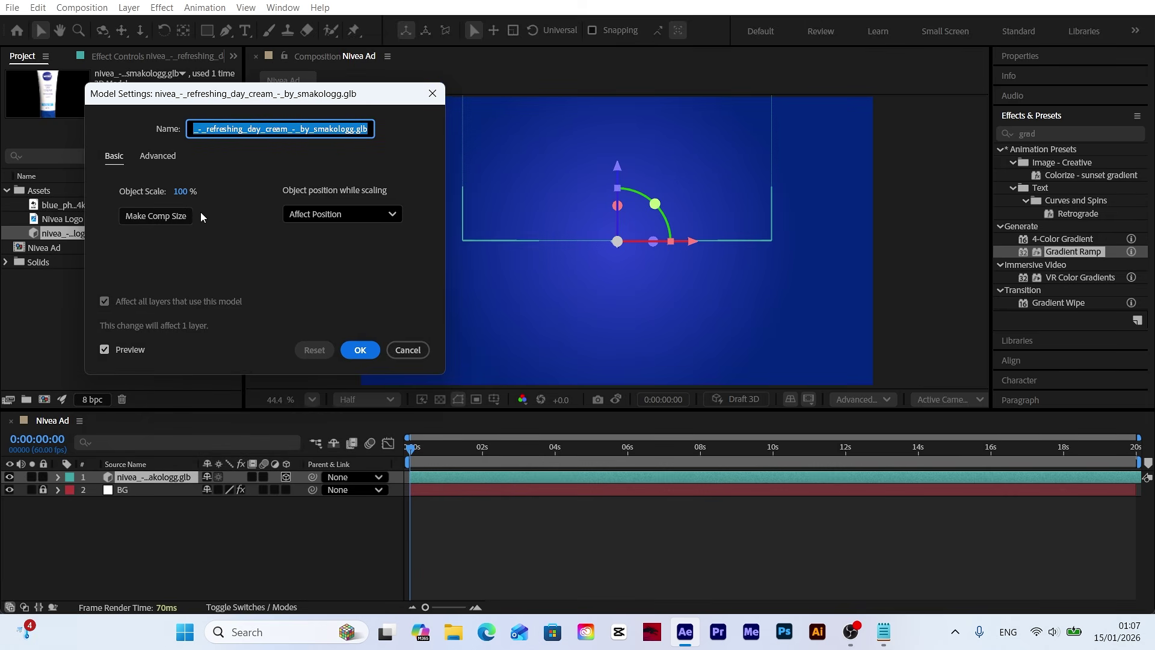
left_click(172, 218)
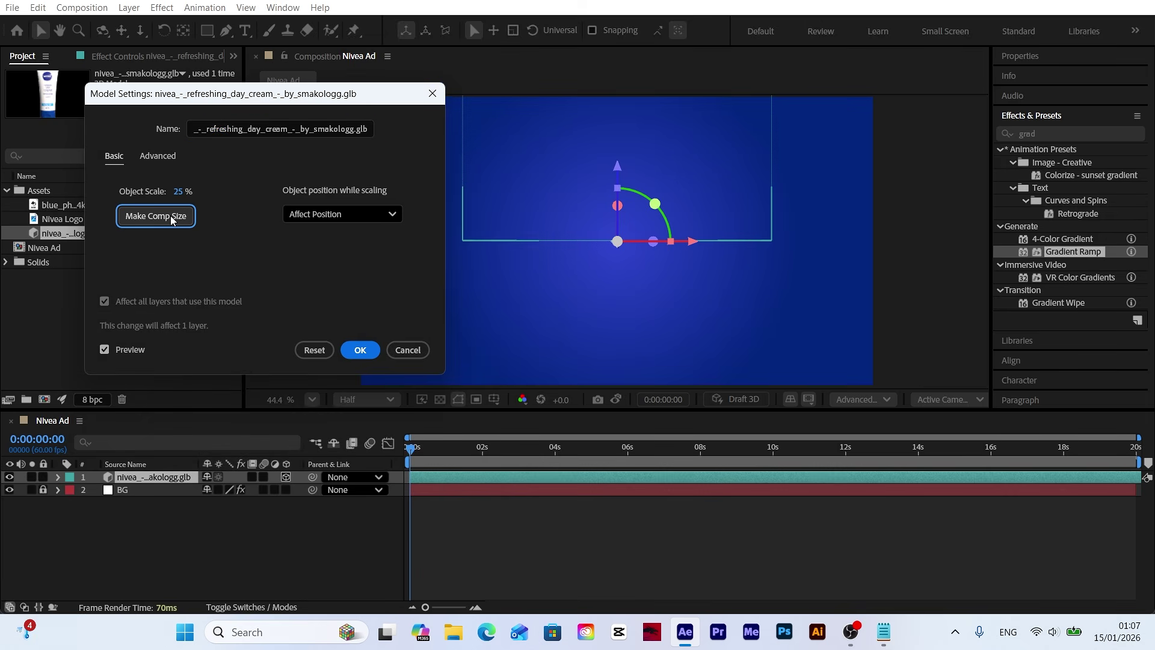
left_click(363, 349)
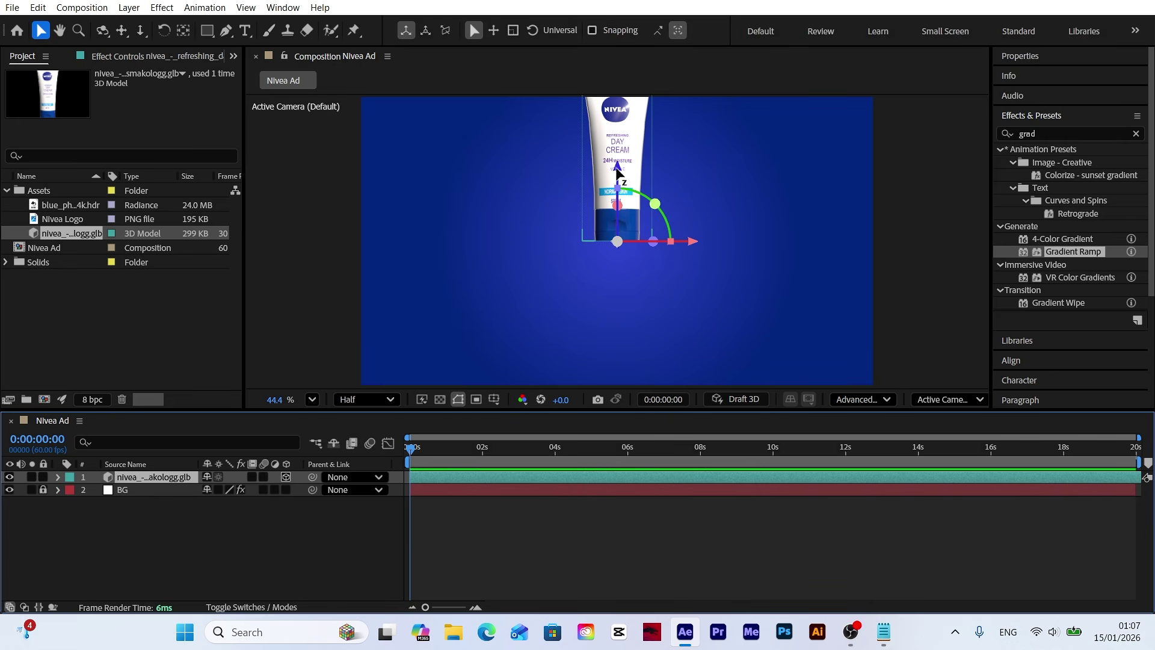
left_click_drag(620, 175, 615, 241)
Scale the tube to 125% and lower it slightly to centre it in frame.
left_click(162, 480)
key("s")
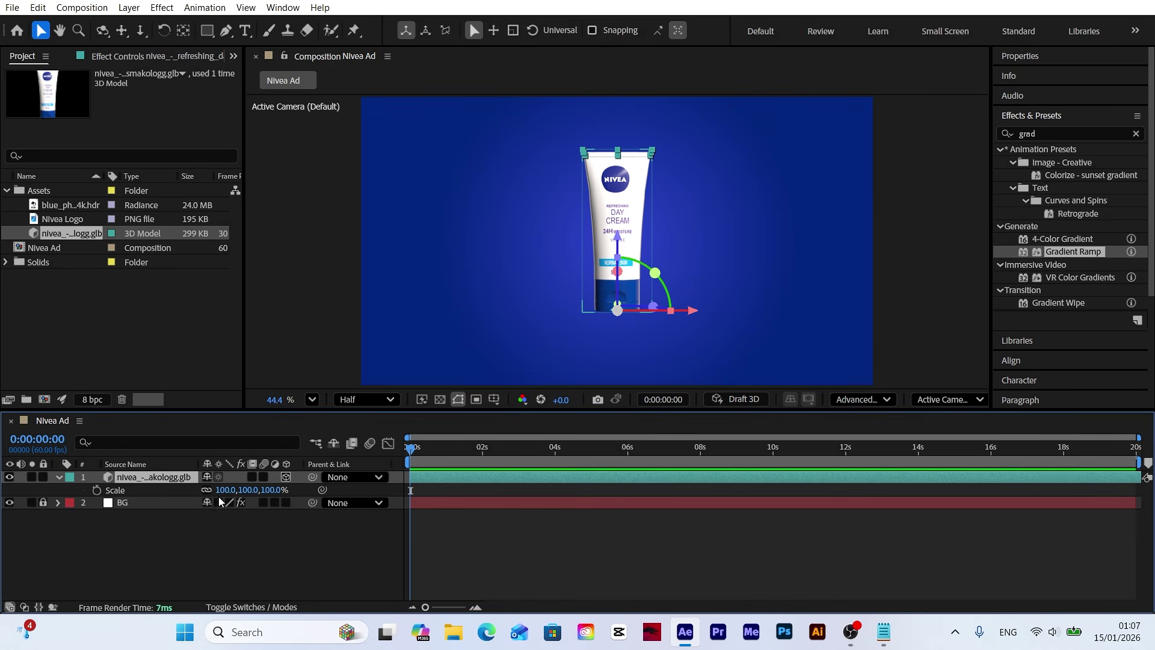
left_click(247, 555)
left_click(69, 490)
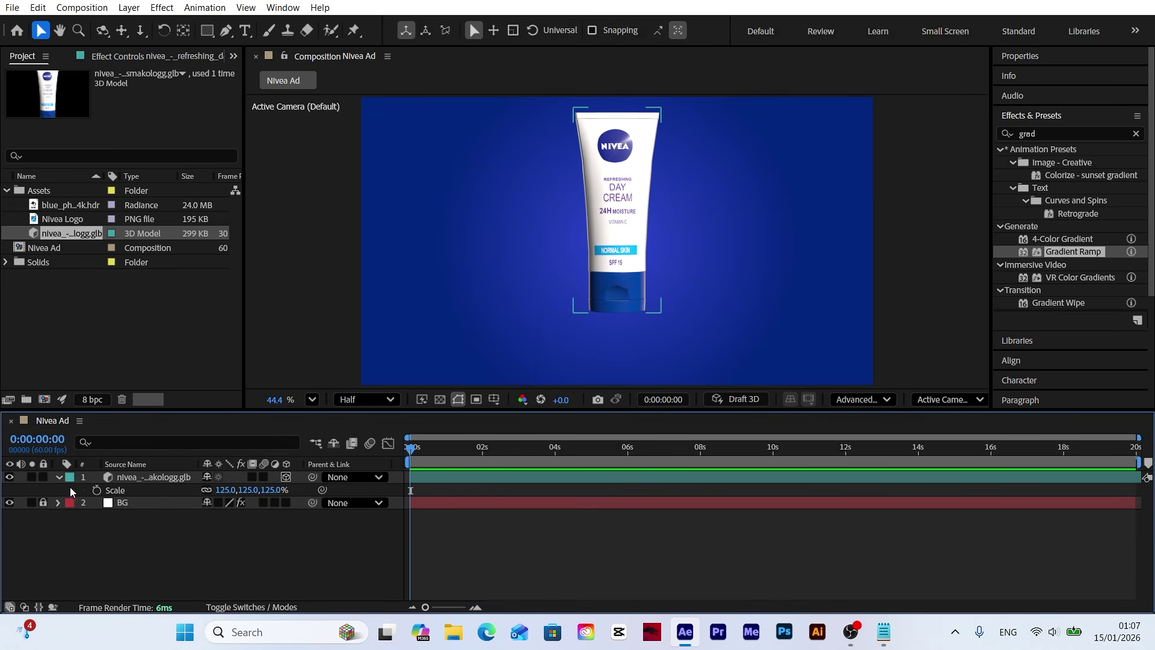
left_click(59, 478)
left_click(151, 480)
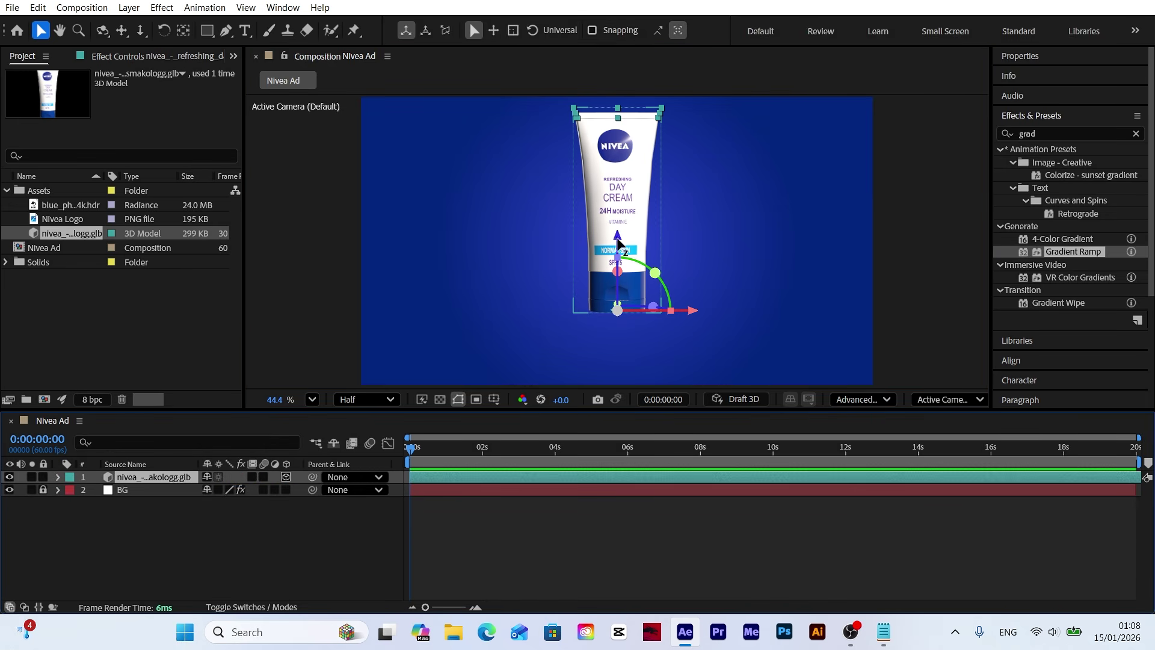
left_click_drag(619, 240, 620, 262)
left_click(296, 543)
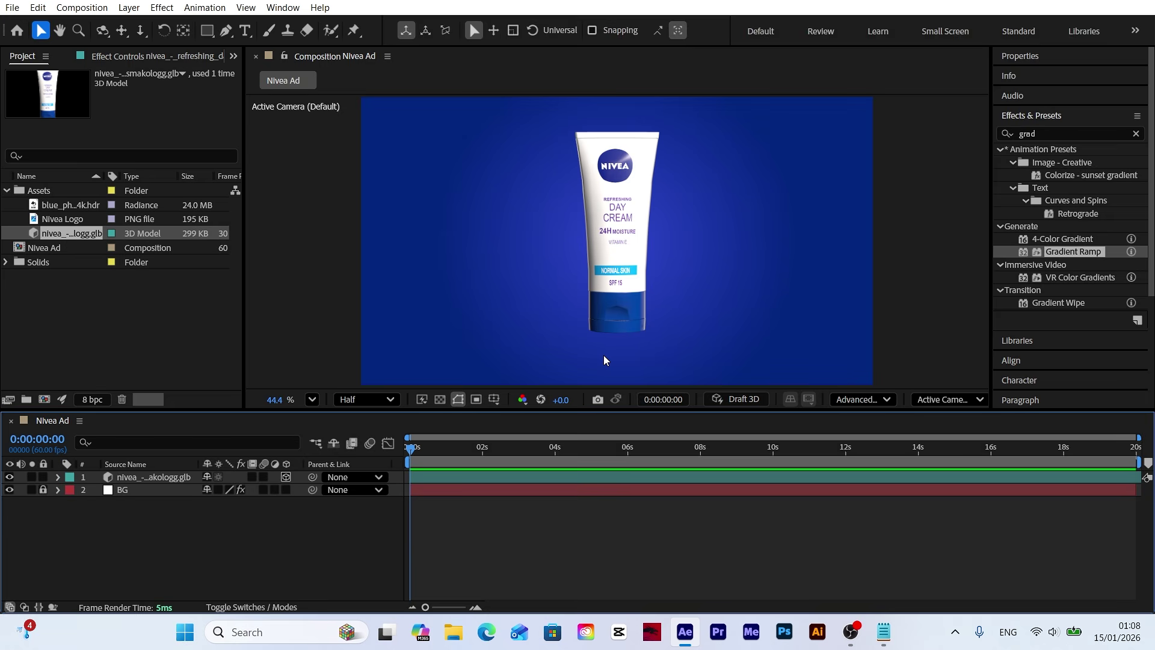
Draw a blue ellipse and move it to the lower centre of the frame.
left_click_drag(207, 30, 257, 63)
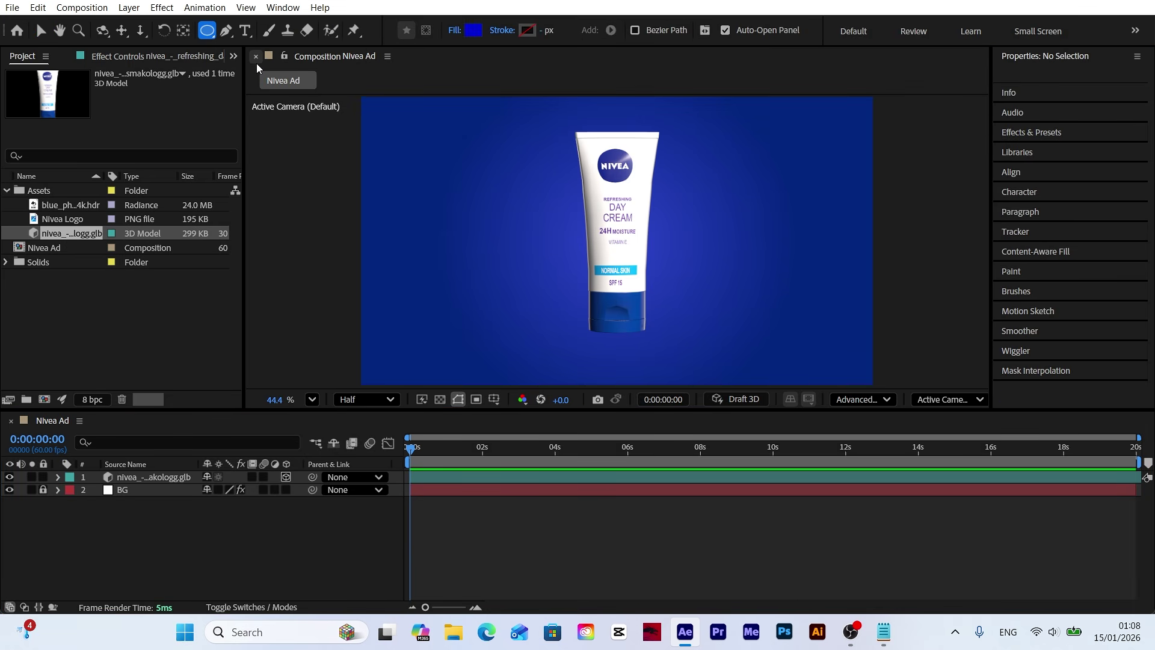
left_click_drag(419, 196, 484, 247)
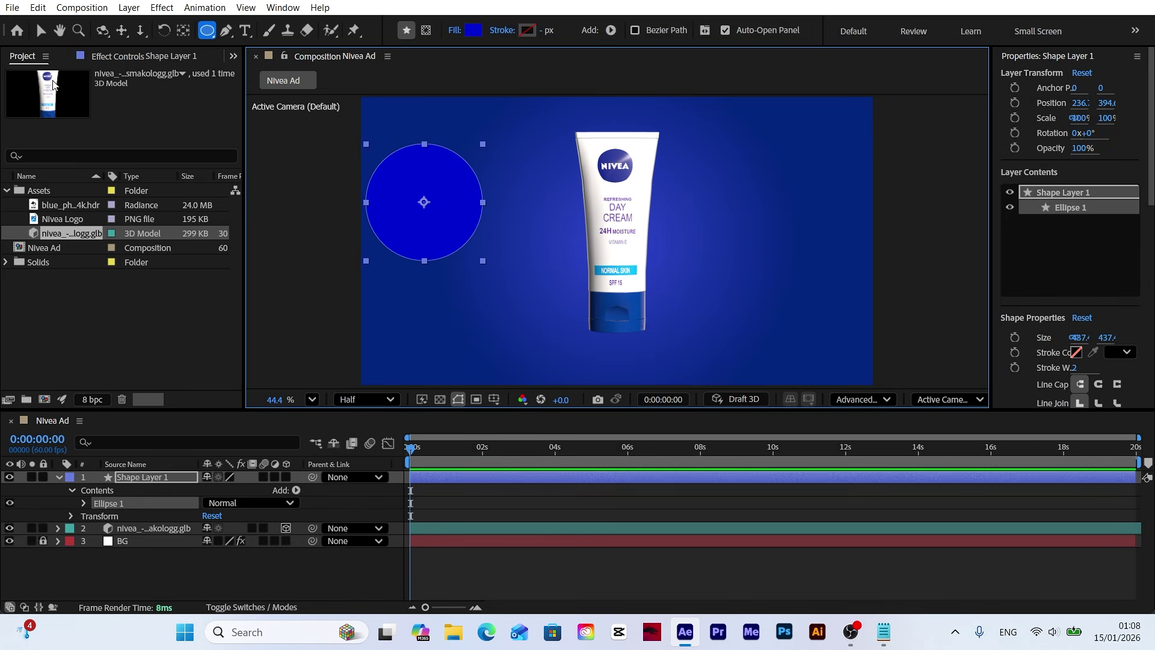
key("v")
left_click(147, 477)
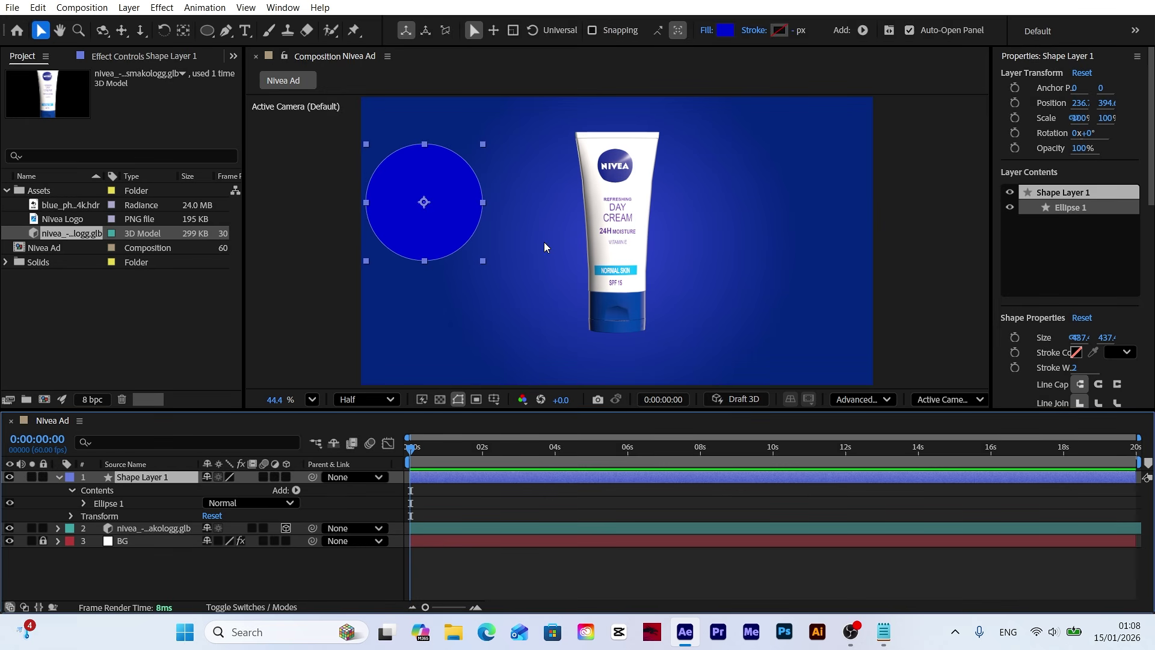
left_click_drag(454, 209, 616, 341)
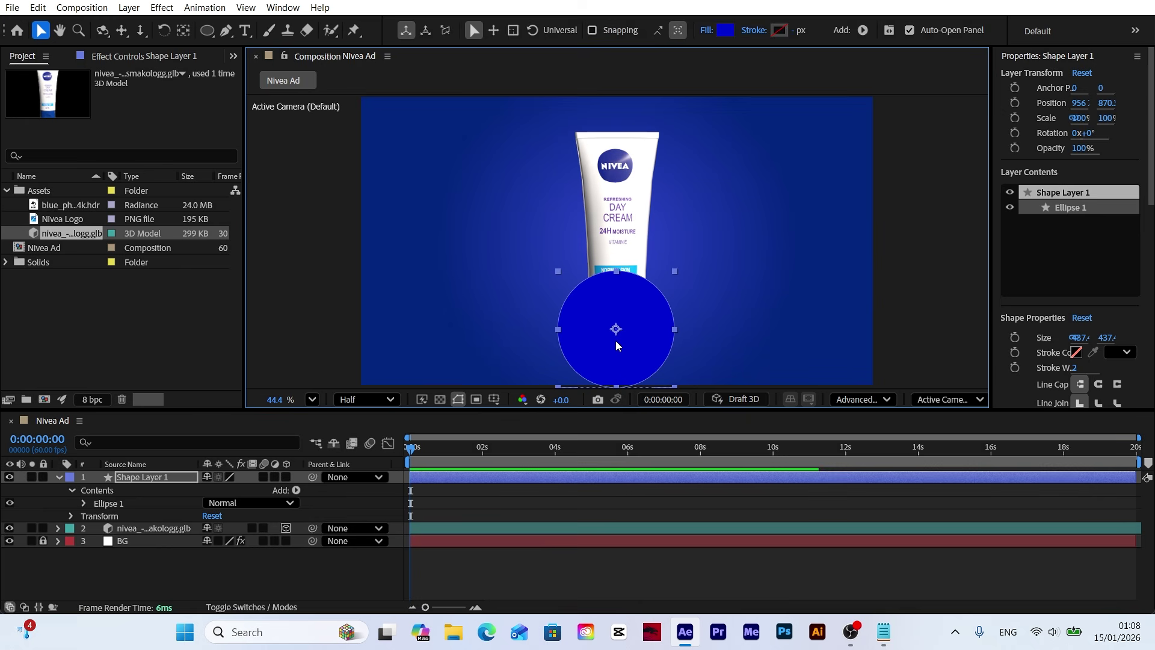
Make Shape Layer 1 a 3D layer with X Rotation -90°.
left_click(286, 478)
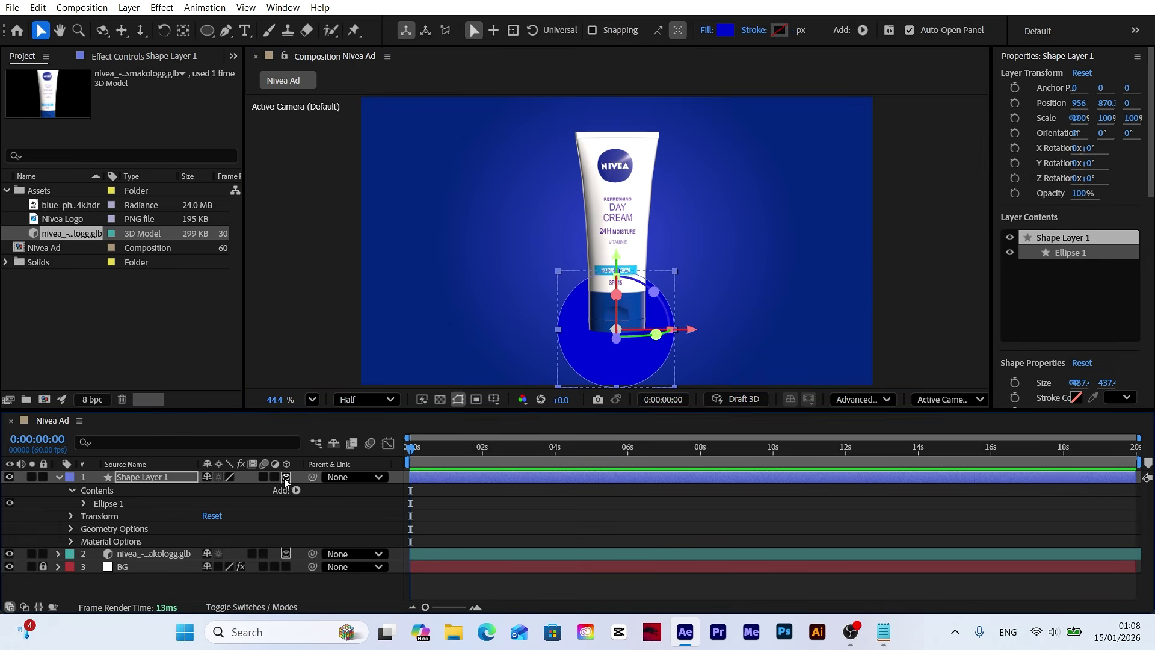
key("r")
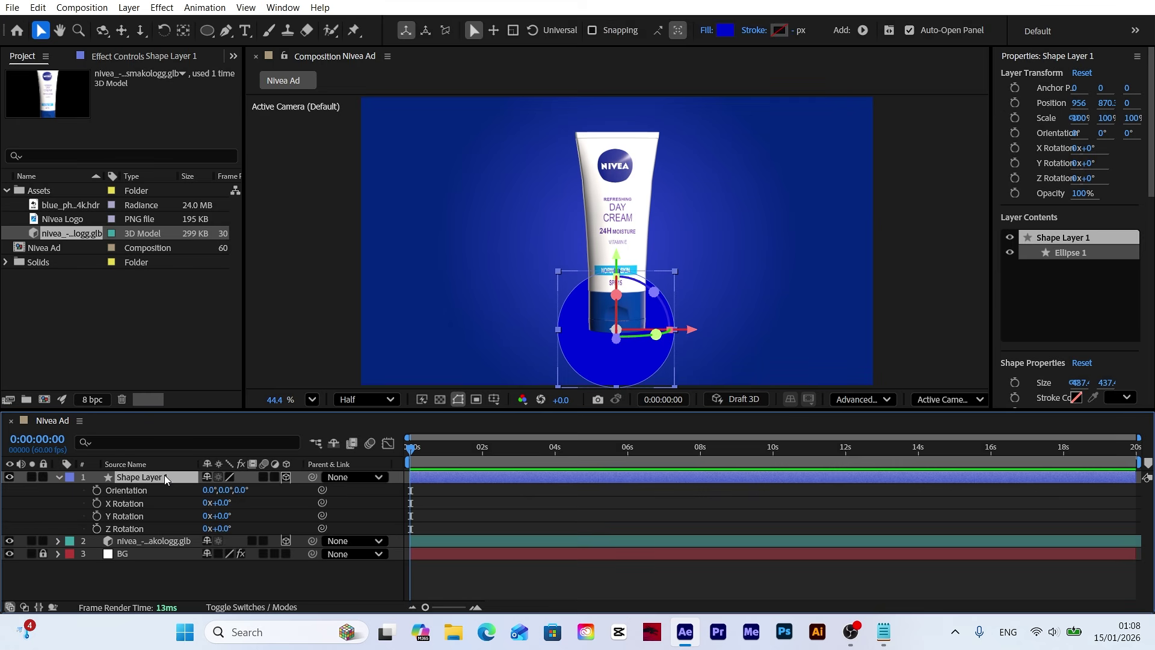
left_click(224, 503)
type("-90")
key("Return")
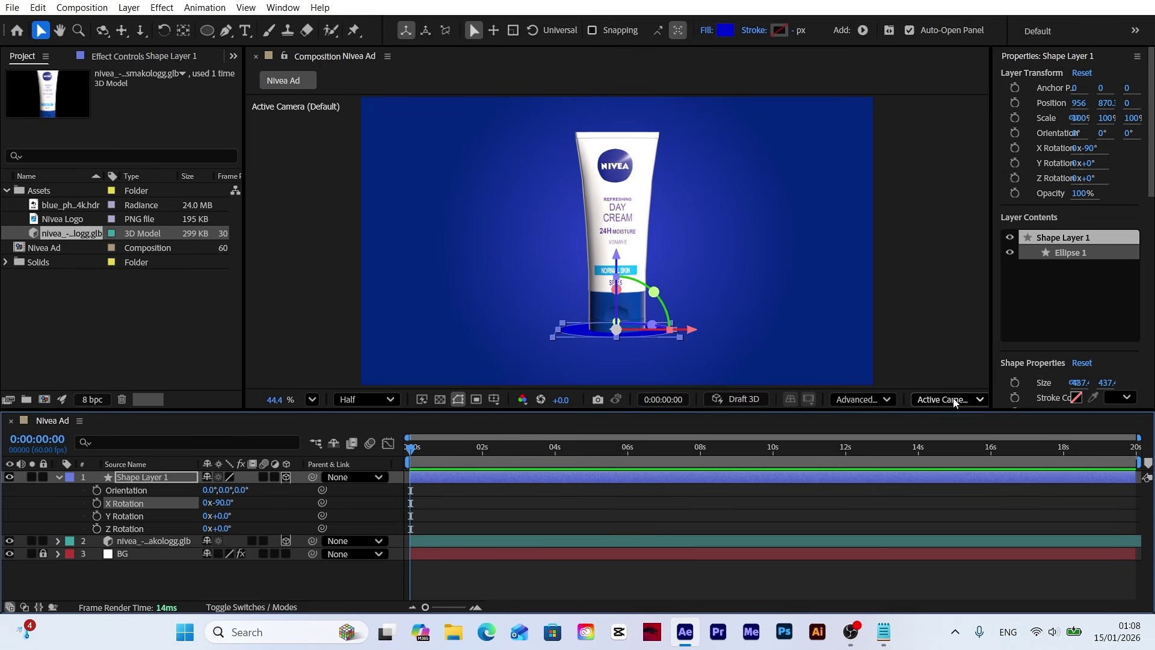
Check the Top view, then raise the disc to about Y 871 under the tube base.
left_click(970, 399)
left_click(938, 203)
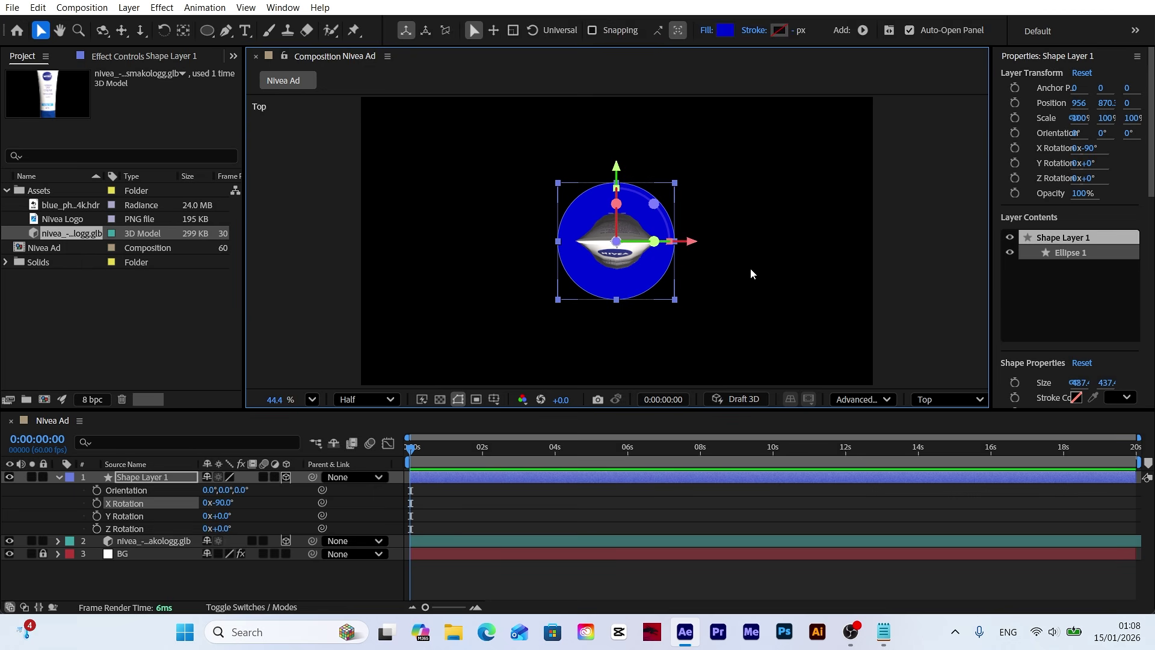
left_click(389, 513)
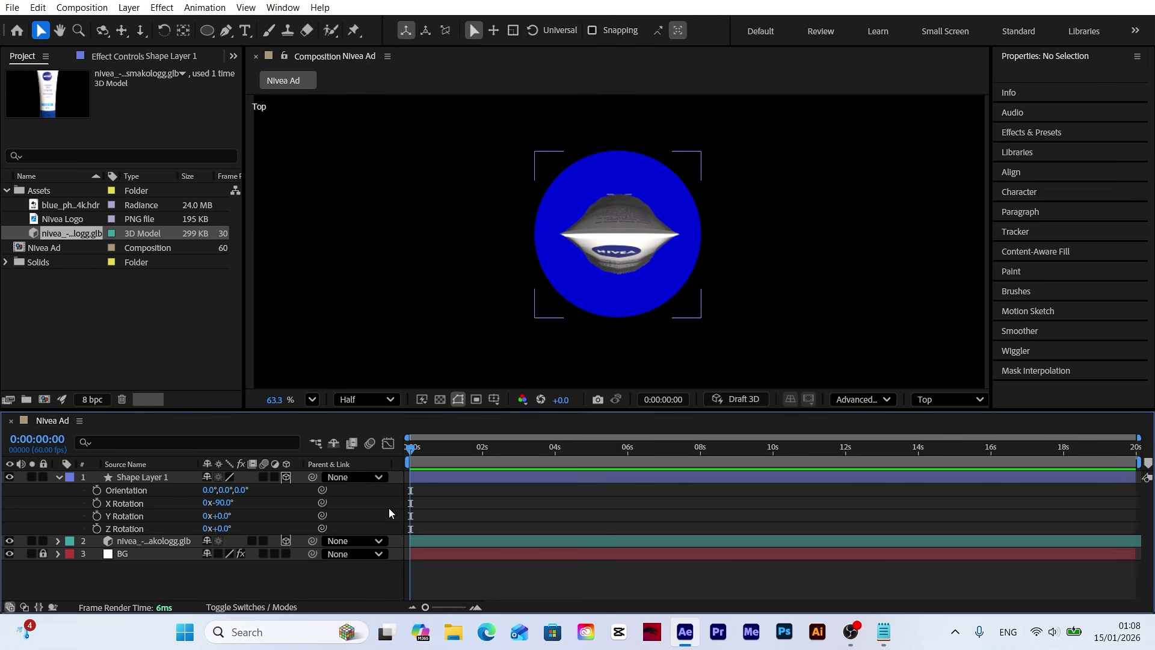
left_click(970, 399)
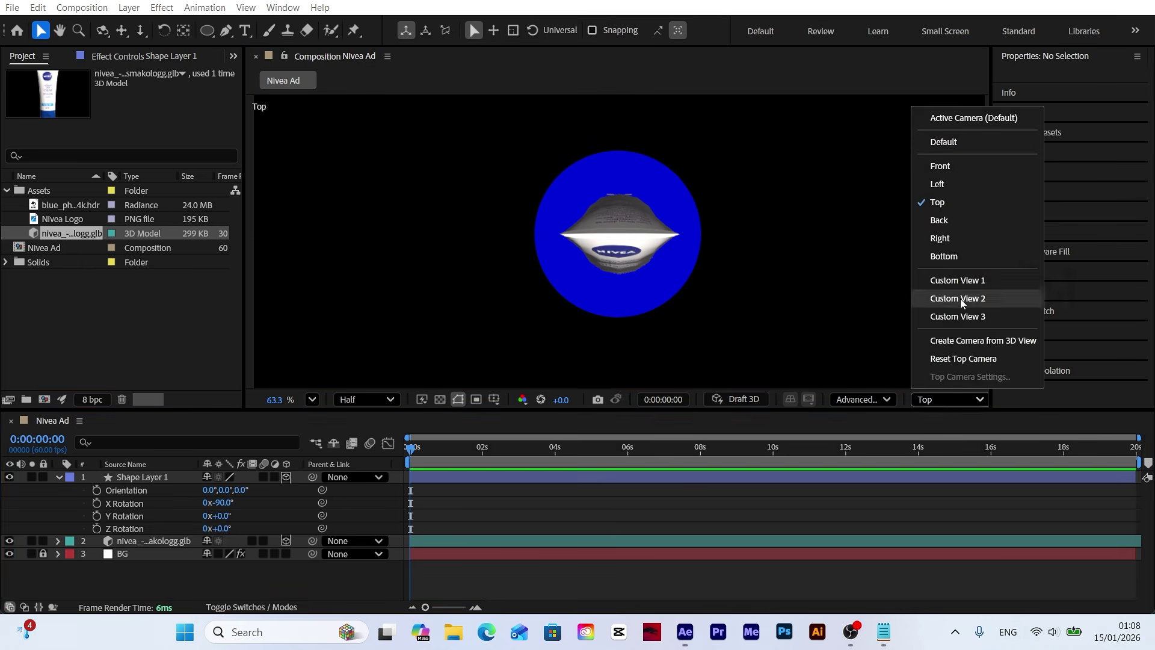
left_click(975, 119)
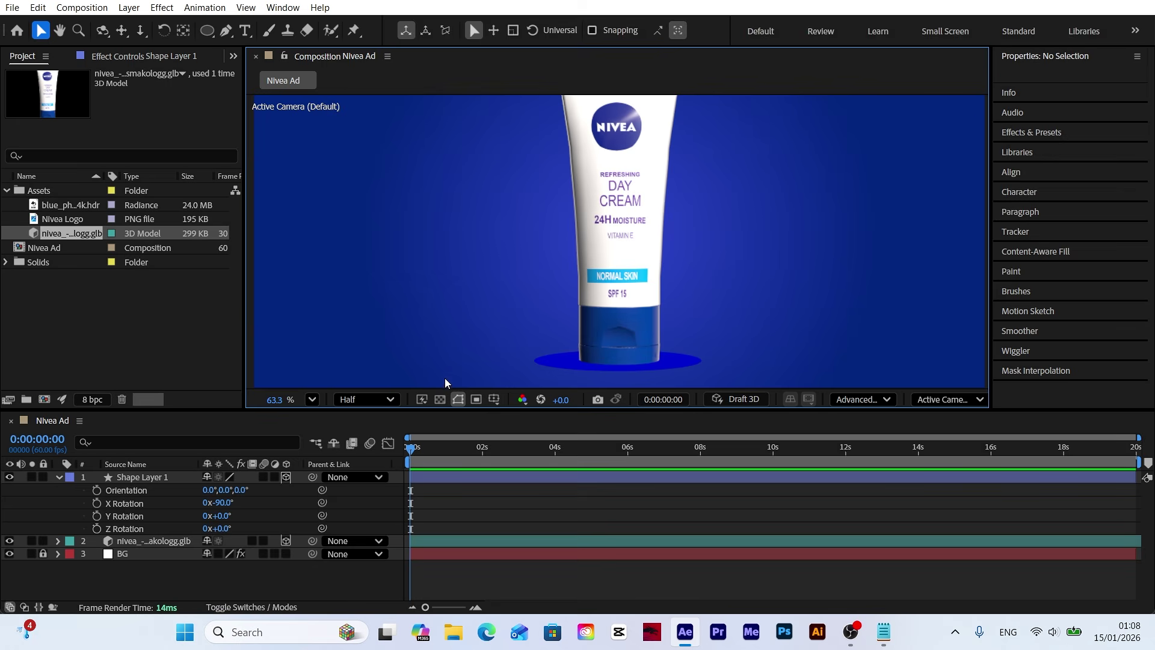
left_click(130, 479)
scroll(559, 338, "up", 2)
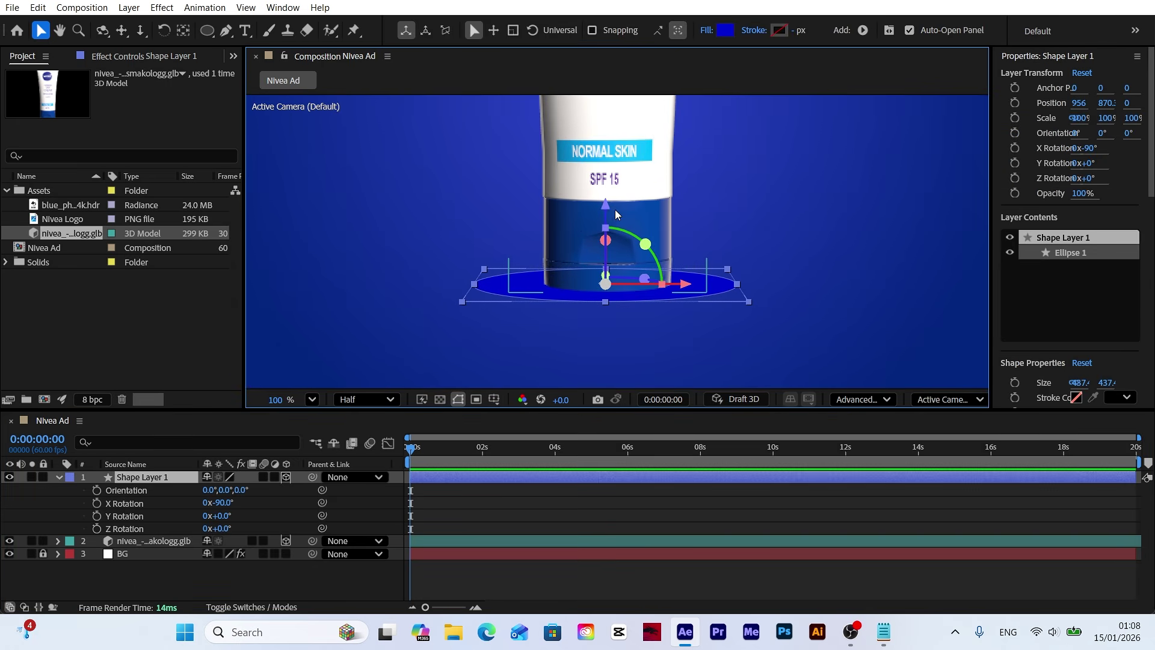
left_click_drag(609, 222, 612, 209)
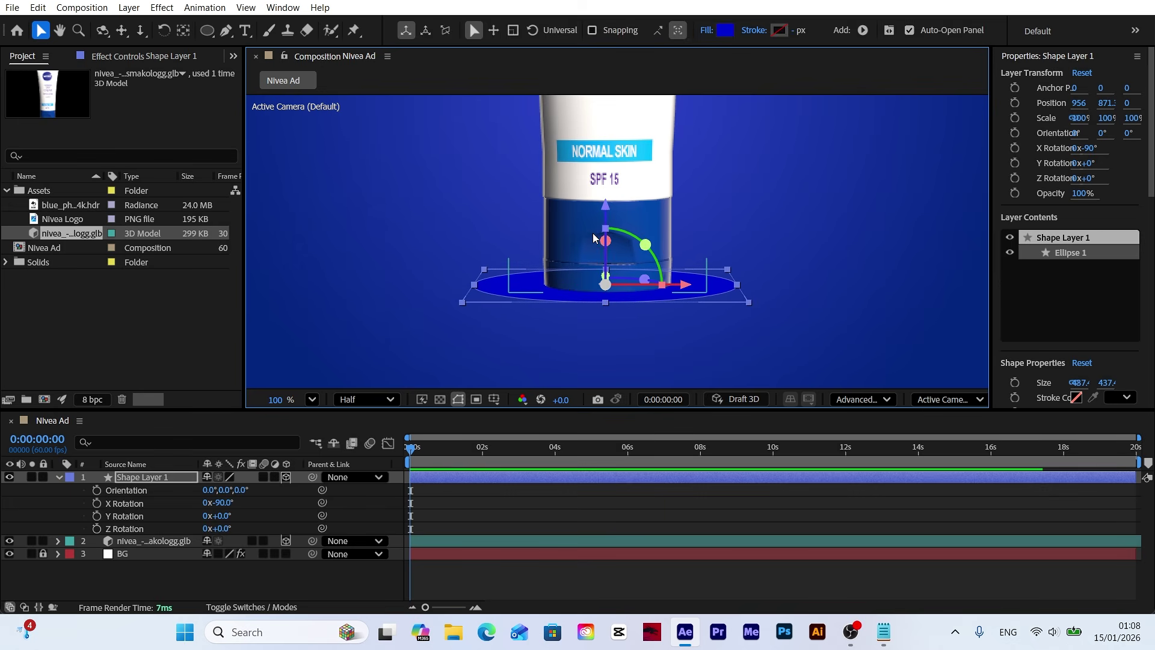
left_click(311, 399)
left_click(352, 121)
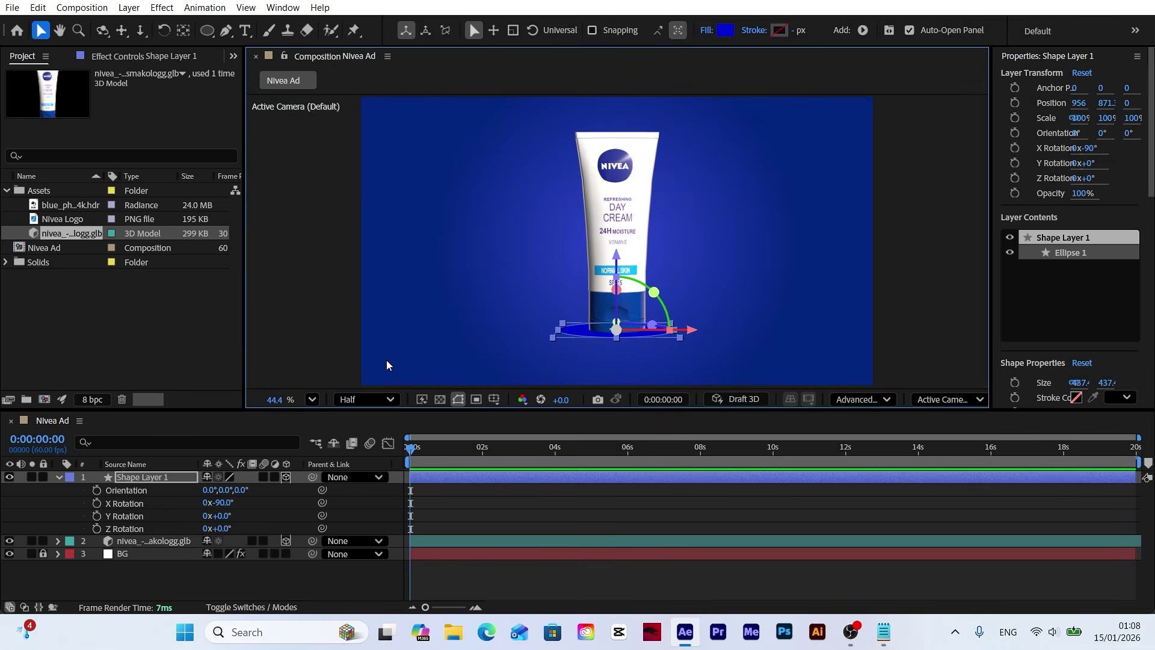
left_click(614, 346)
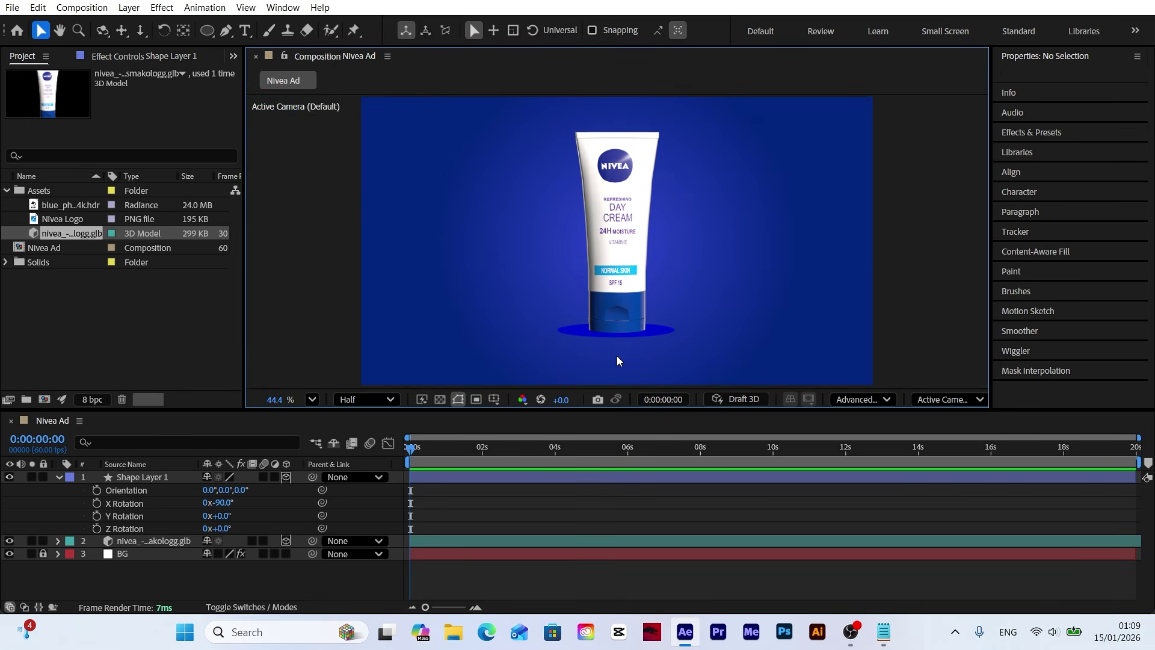
In the disc's Geometry Options, set Extrusion Depth to 320.
left_click(57, 477)
left_click(58, 477)
left_click(72, 503)
left_click(121, 516)
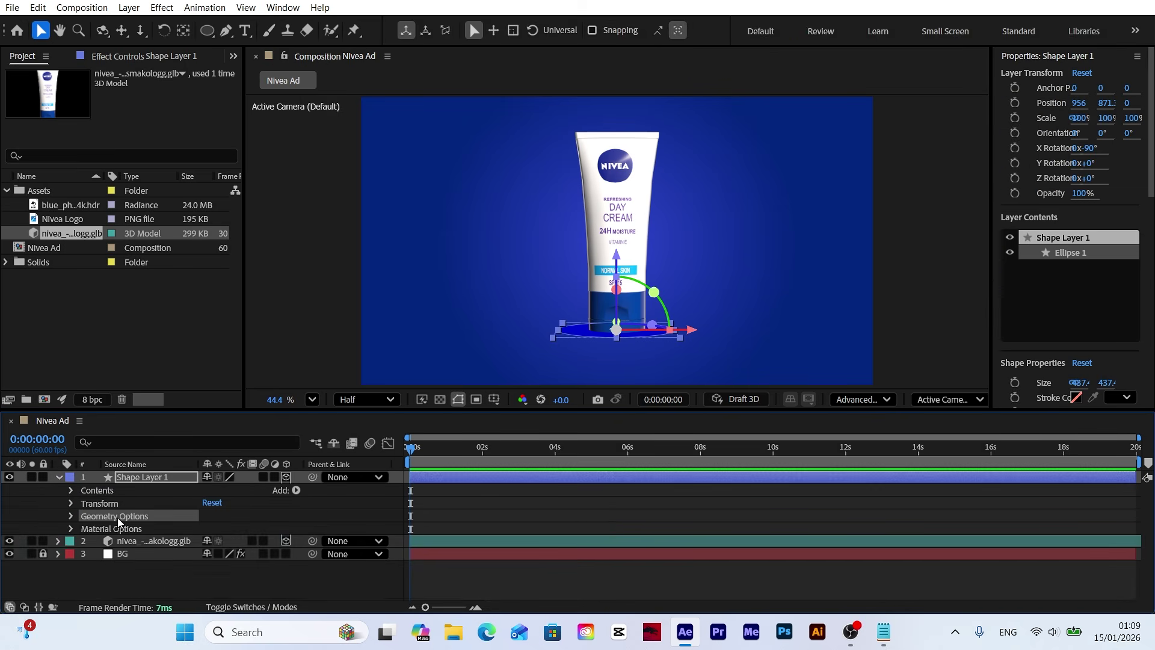
left_click(71, 516)
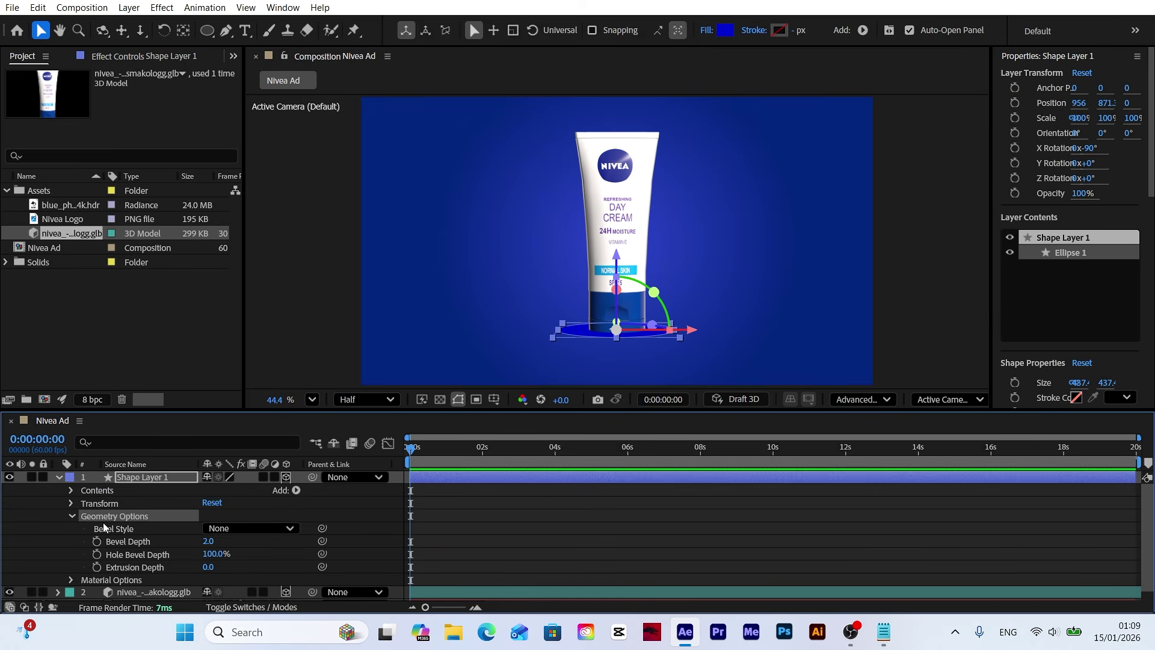
left_click_drag(208, 566, 428, 544)
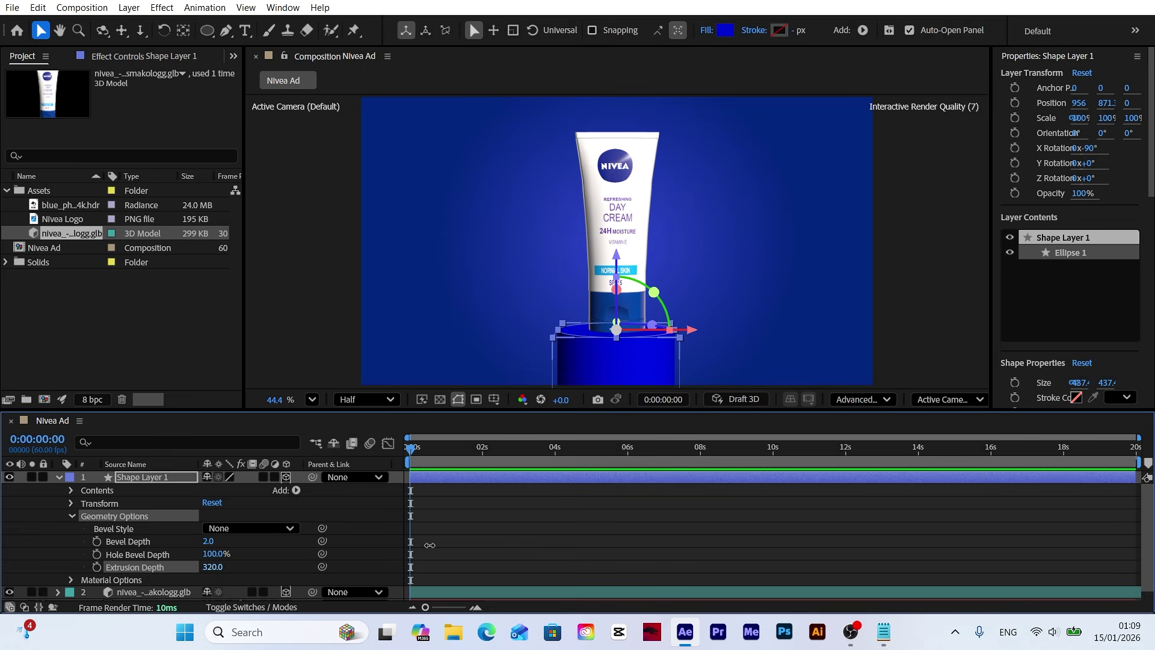
left_click(273, 548)
key("h")
scroll(619, 337, "up", 4)
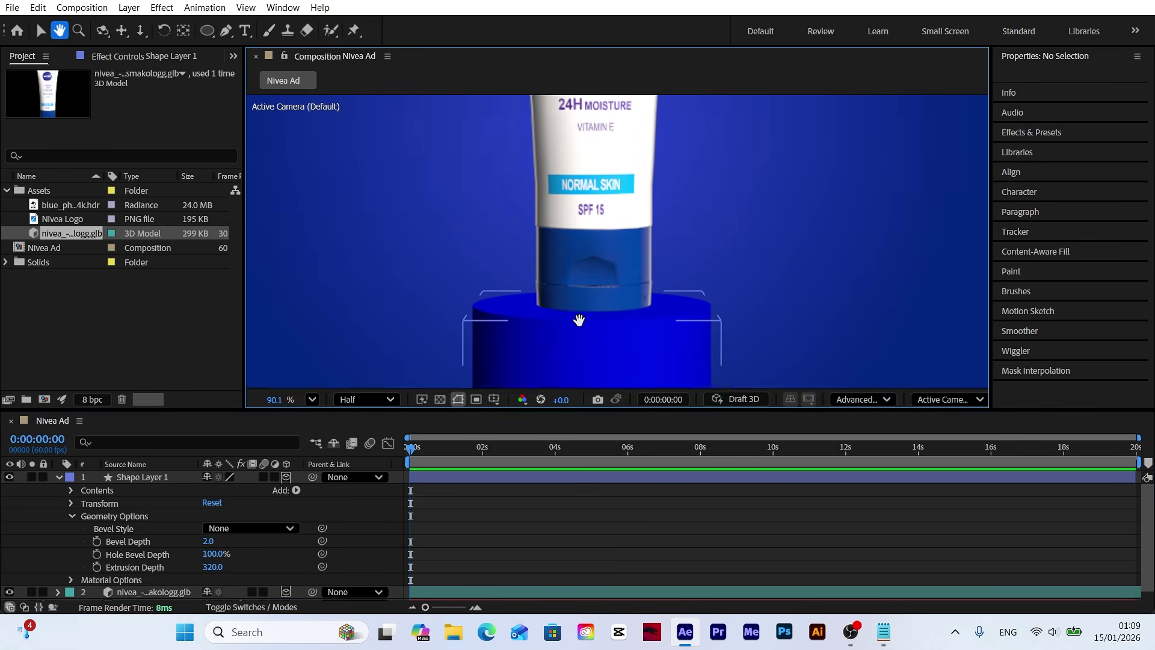
scroll(579, 320, "up", 2)
key("v")
scroll(477, 275, "up", 1)
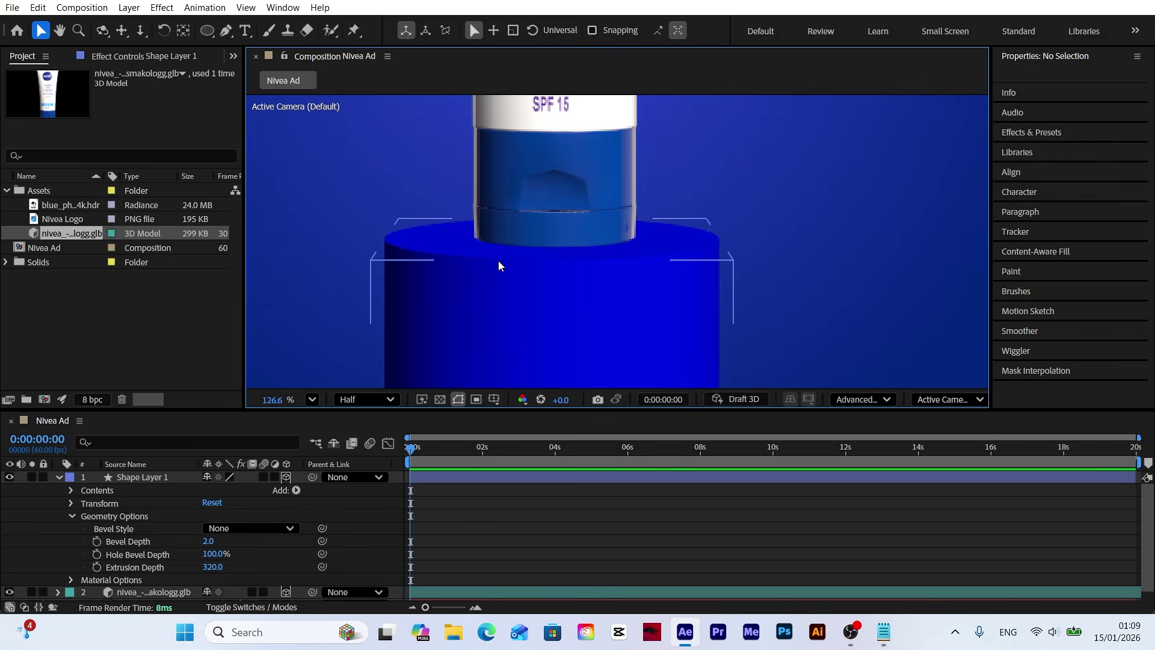
Give the pedestal a Convex bevel with Bevel Depth 4 and fit the viewer.
left_click(244, 532)
left_click(246, 594)
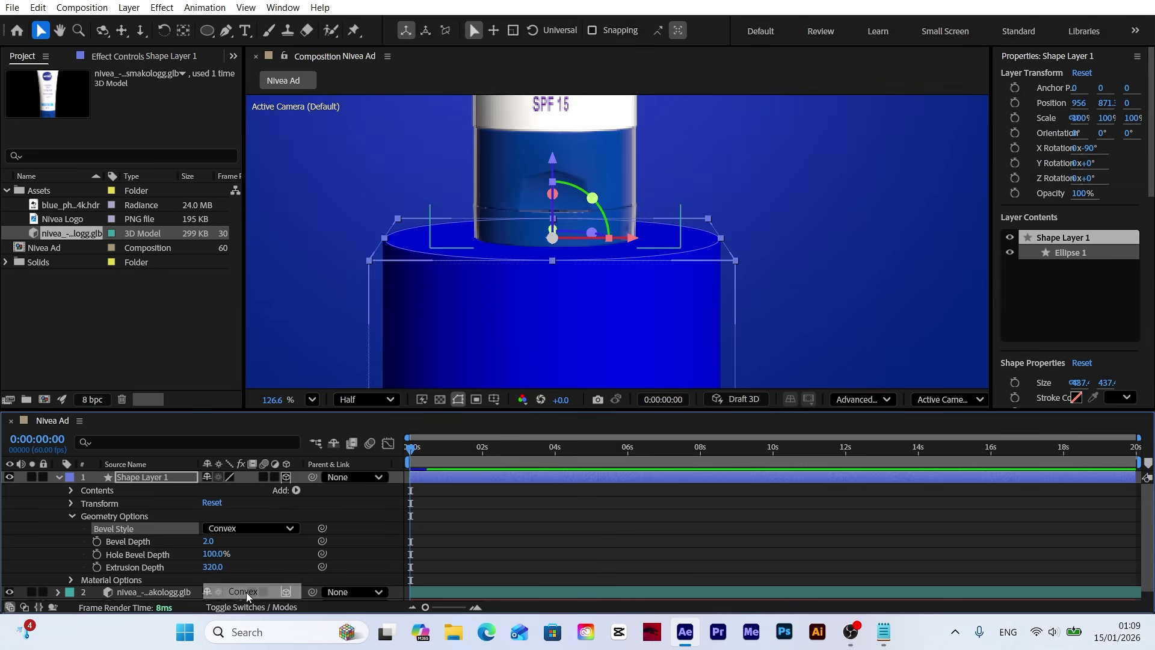
left_click(209, 542)
type("4")
left_click(277, 554)
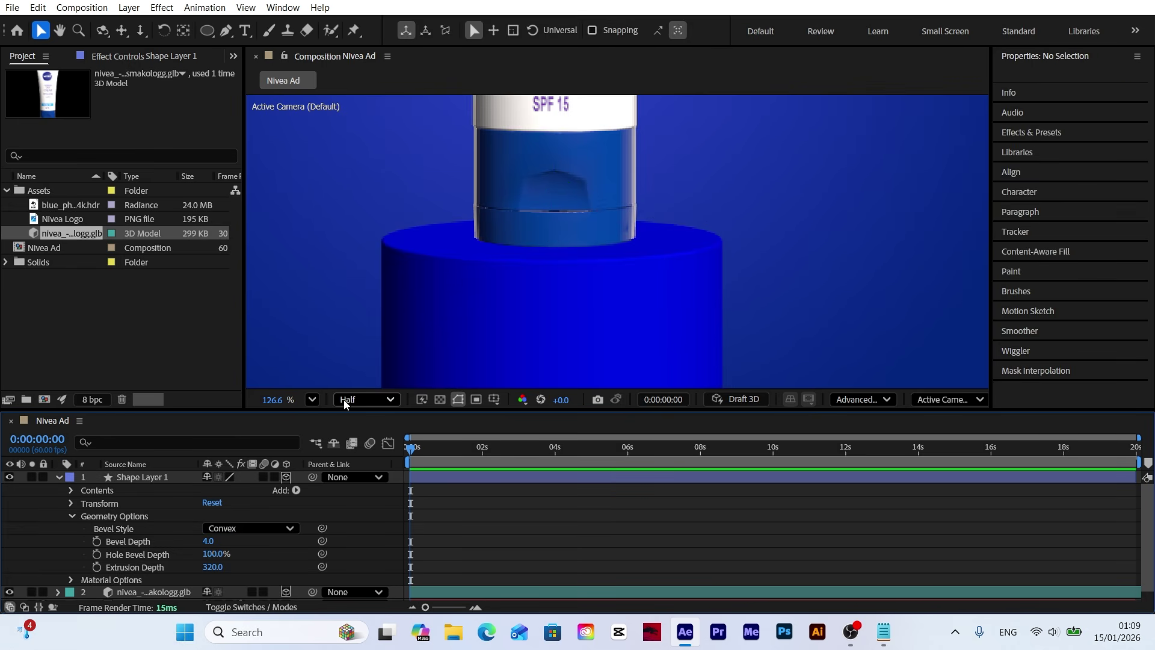
left_click(312, 399)
left_click(364, 116)
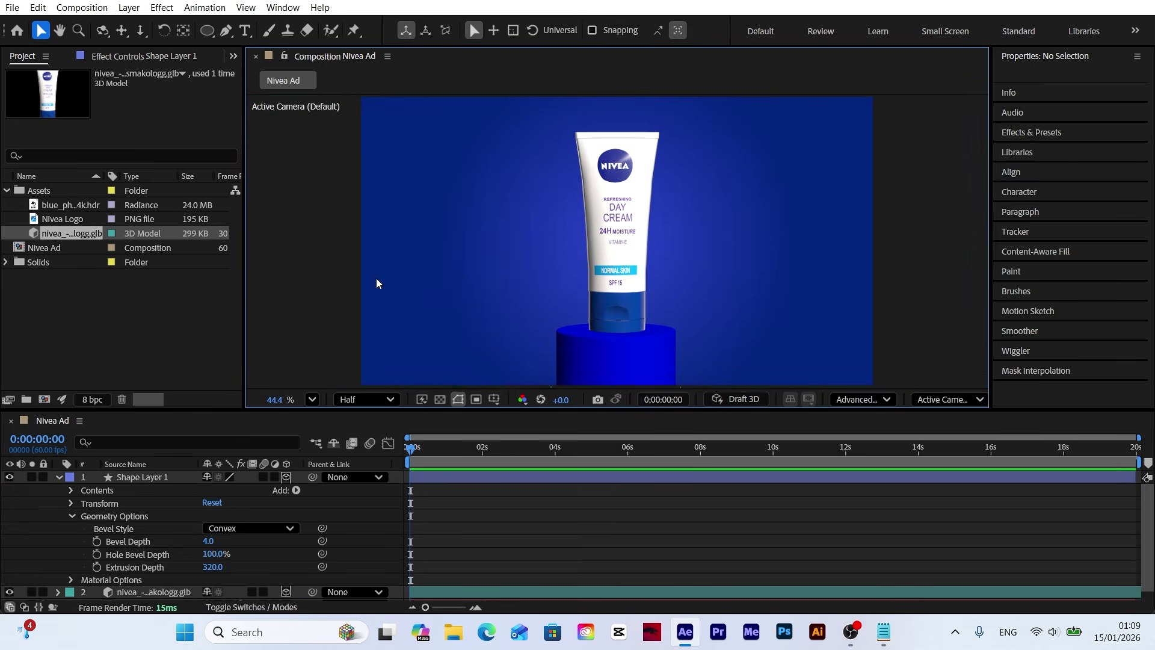
left_click(355, 528)
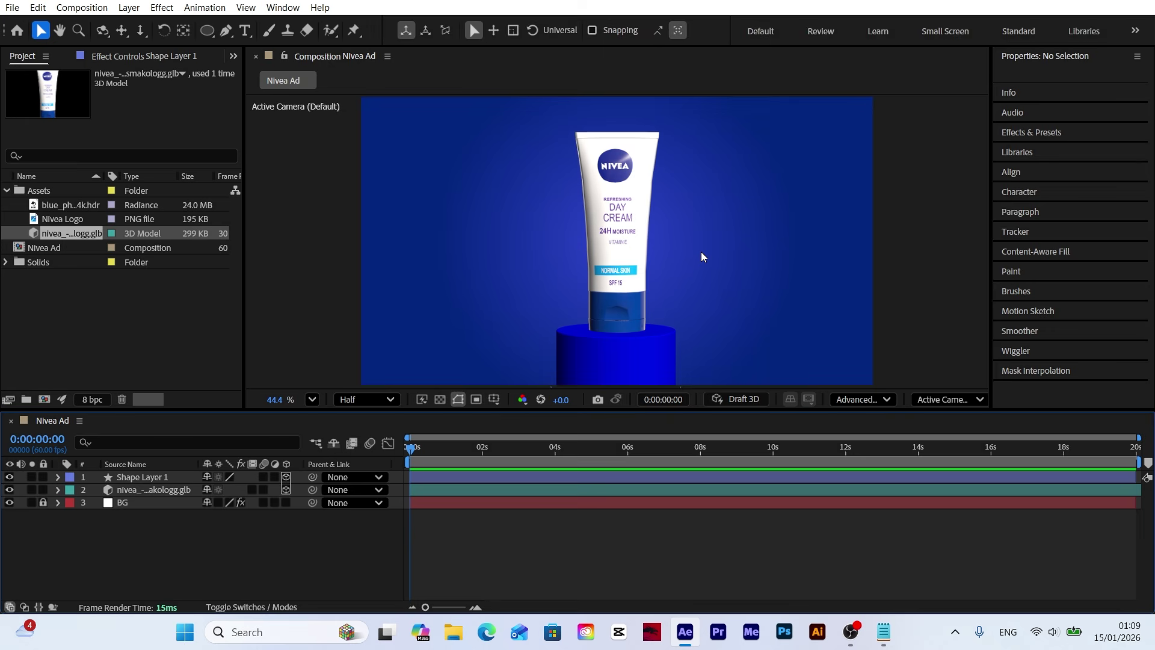
Add an Environment light, then add the blue_photo_studio HDR image as a layer.
right_click(359, 526)
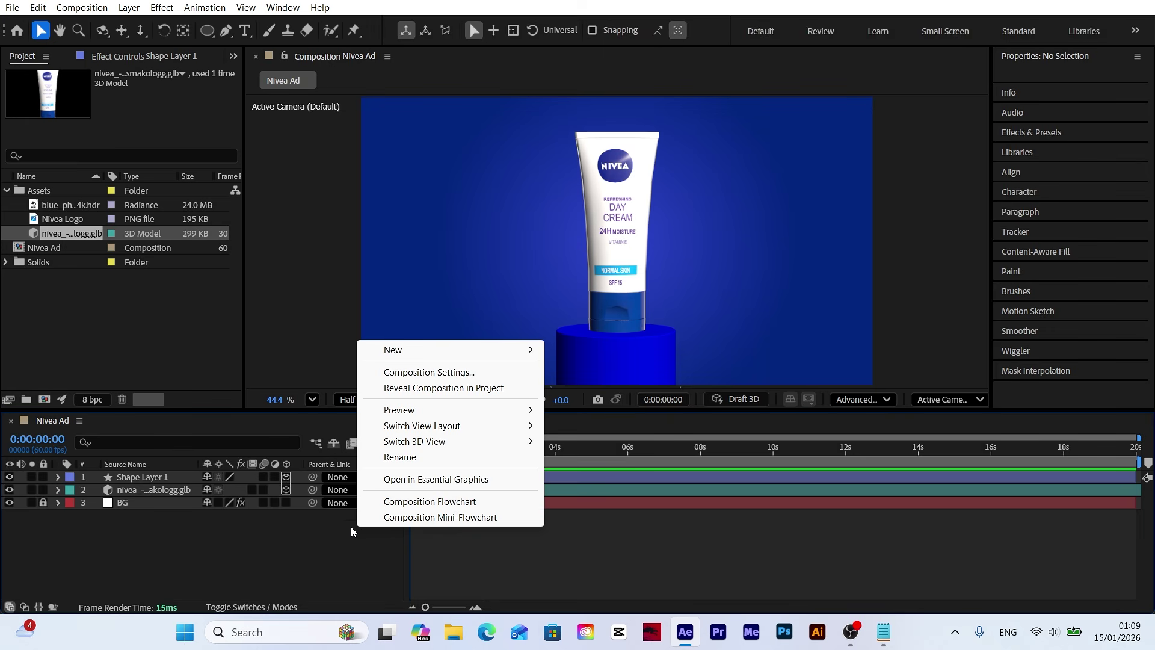
mouse_move(398, 351)
left_click(593, 404)
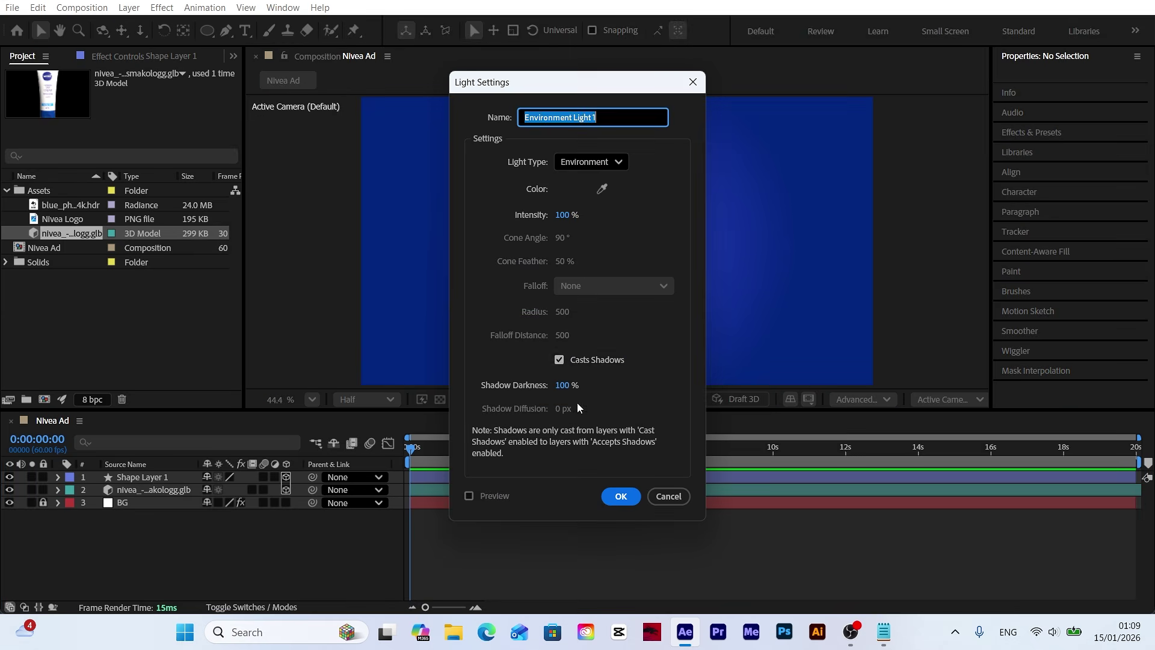
left_click_drag(561, 82, 279, 97)
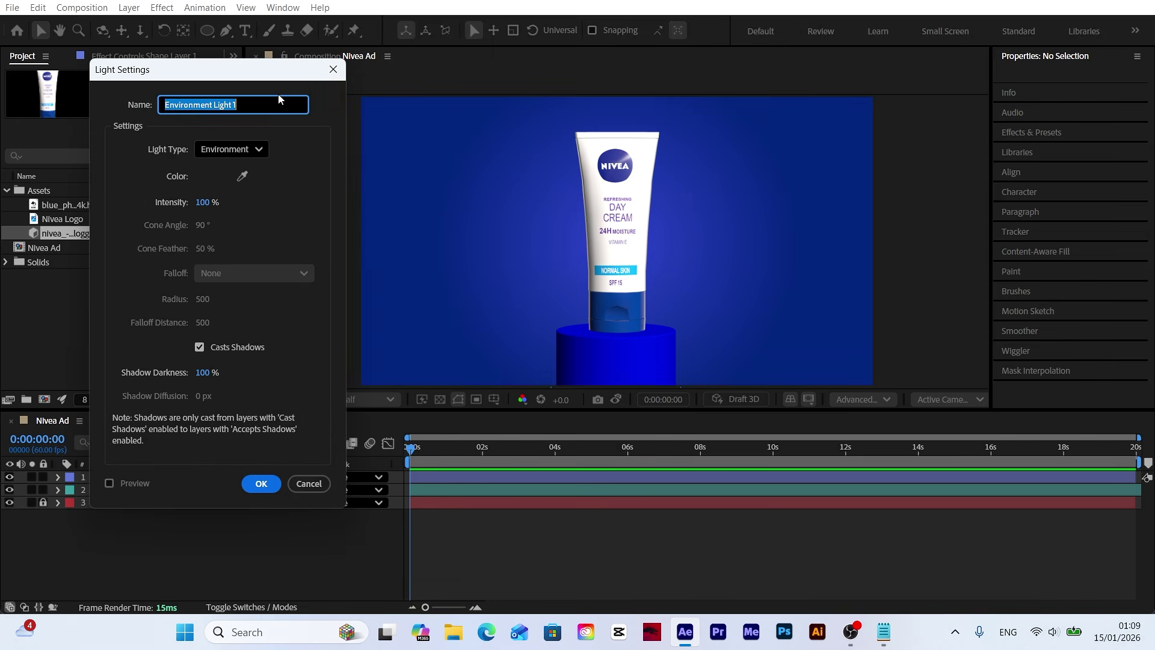
left_click(247, 145)
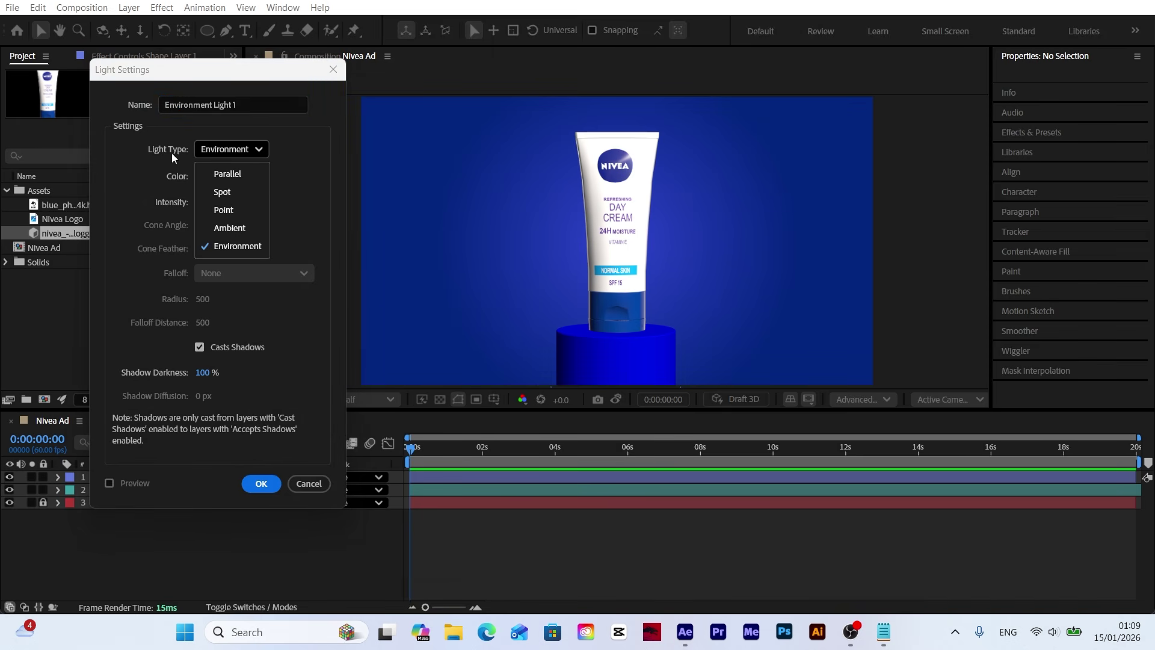
left_click(242, 244)
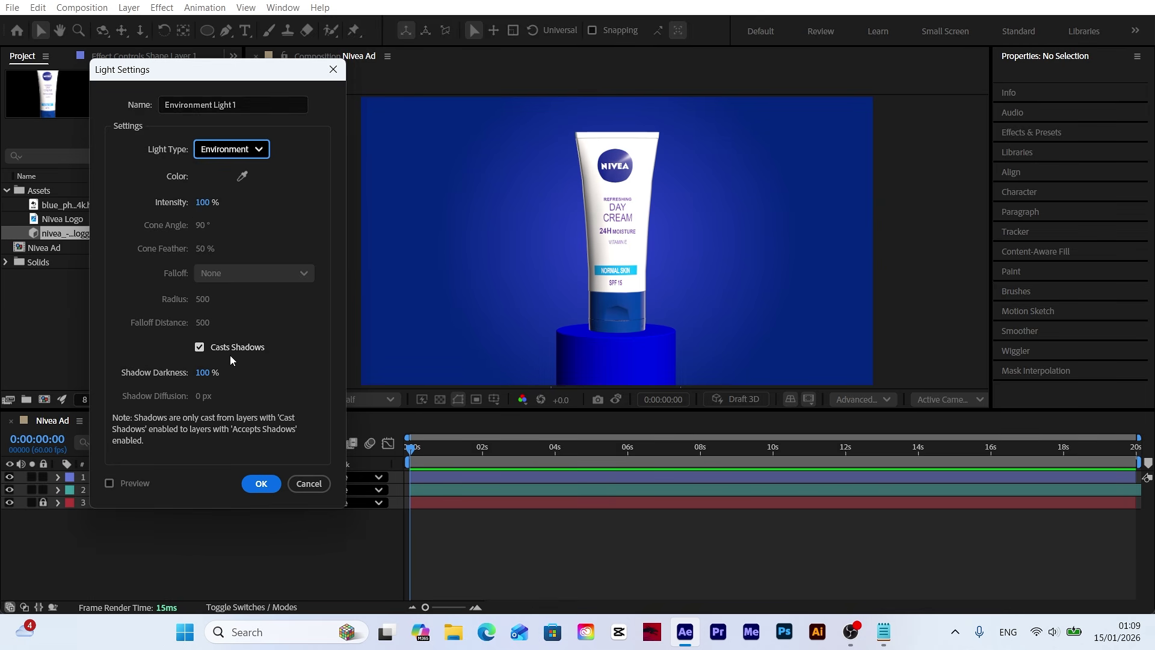
left_click(258, 485)
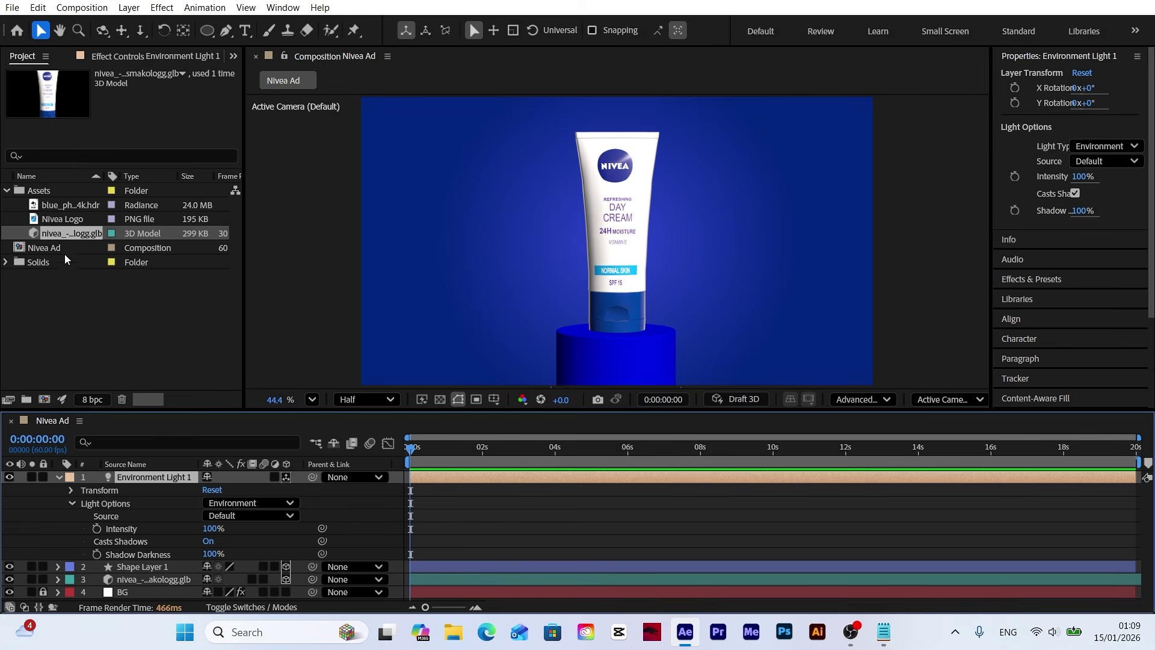
left_click(69, 209)
left_click_drag(56, 207, 158, 475)
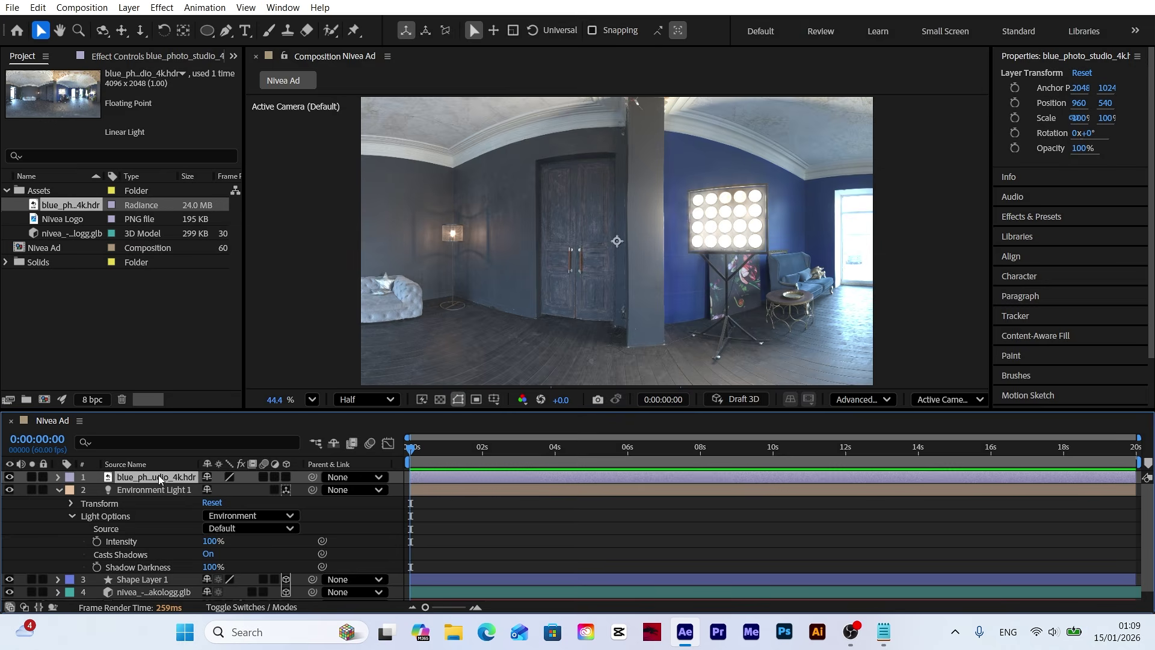
On Poly Haven, filter HDRIs by Studio and open the Blue Photo Studio page.
left_click(48, 302)
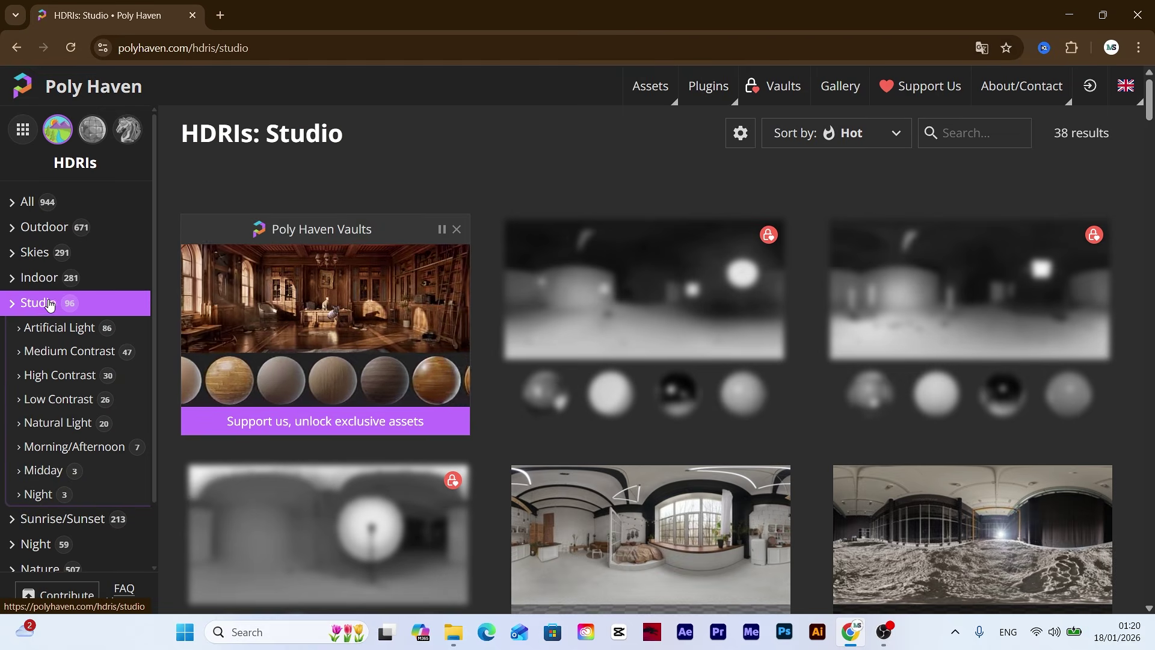
scroll(873, 391, "down", 6)
left_click(928, 405)
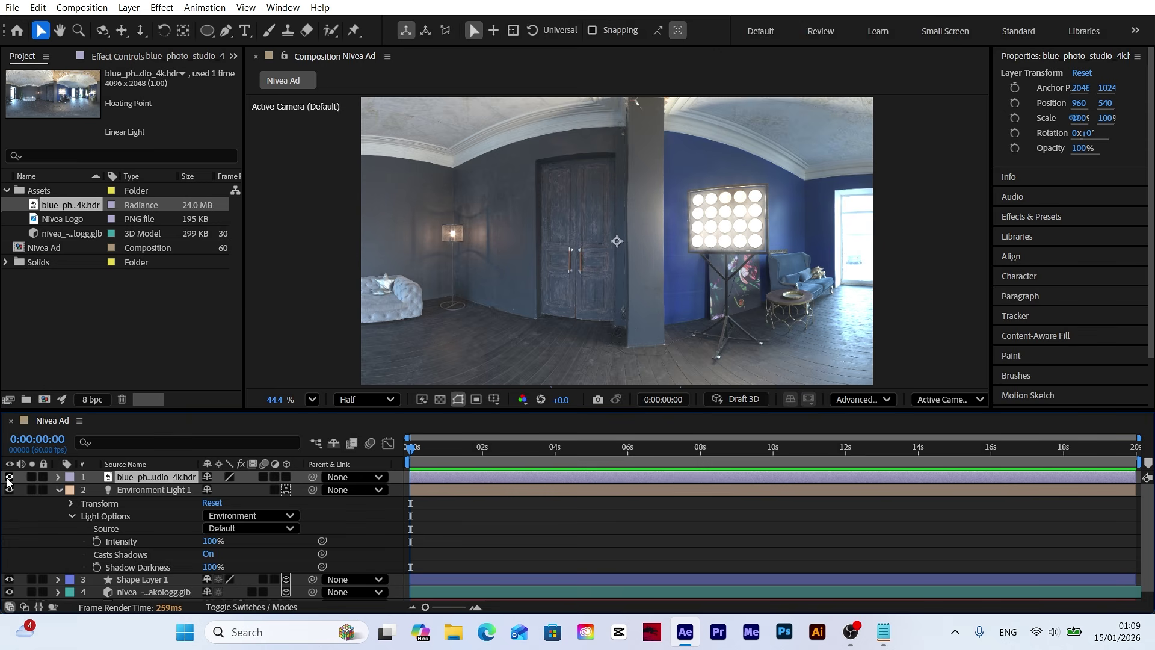
Hide the HDR layer and set it as Environment Light 1's source.
left_click(9, 478)
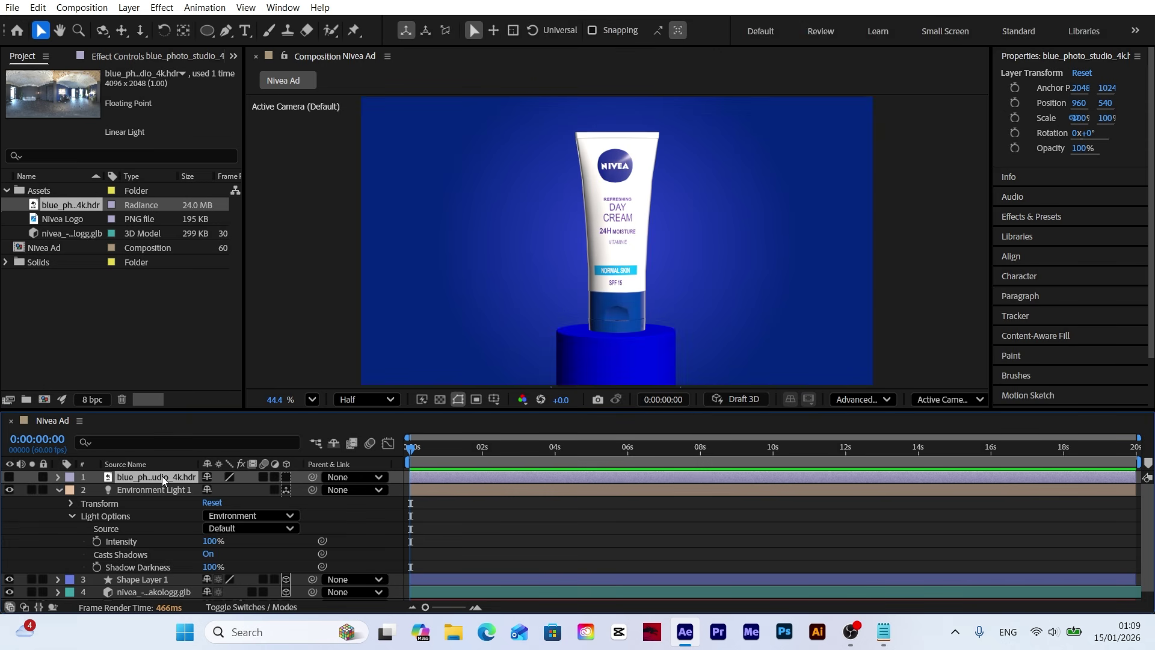
left_click(113, 530)
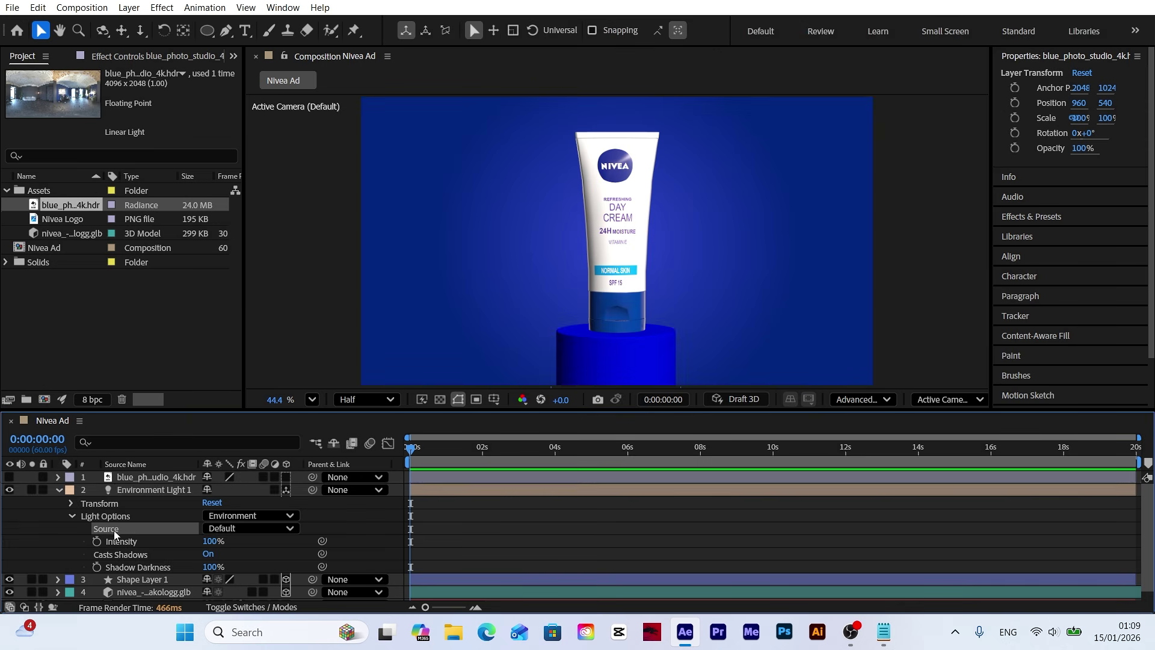
left_click(237, 532)
left_click(252, 565)
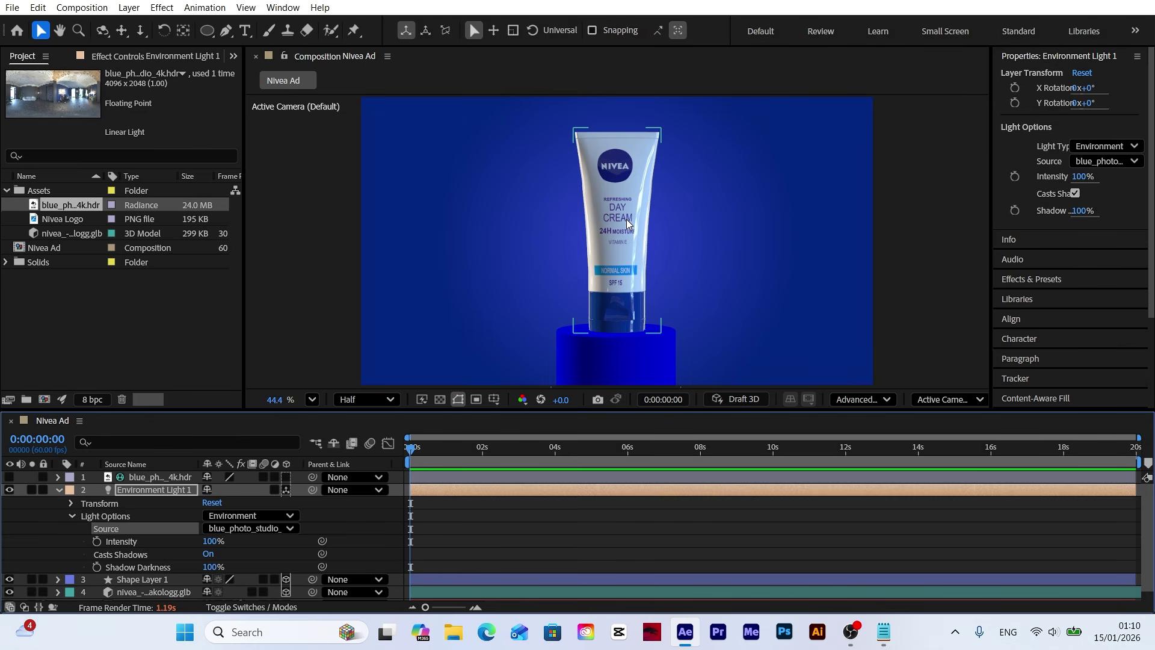
Rotate the environment light to X -38° and Y 36°.
left_click(106, 506)
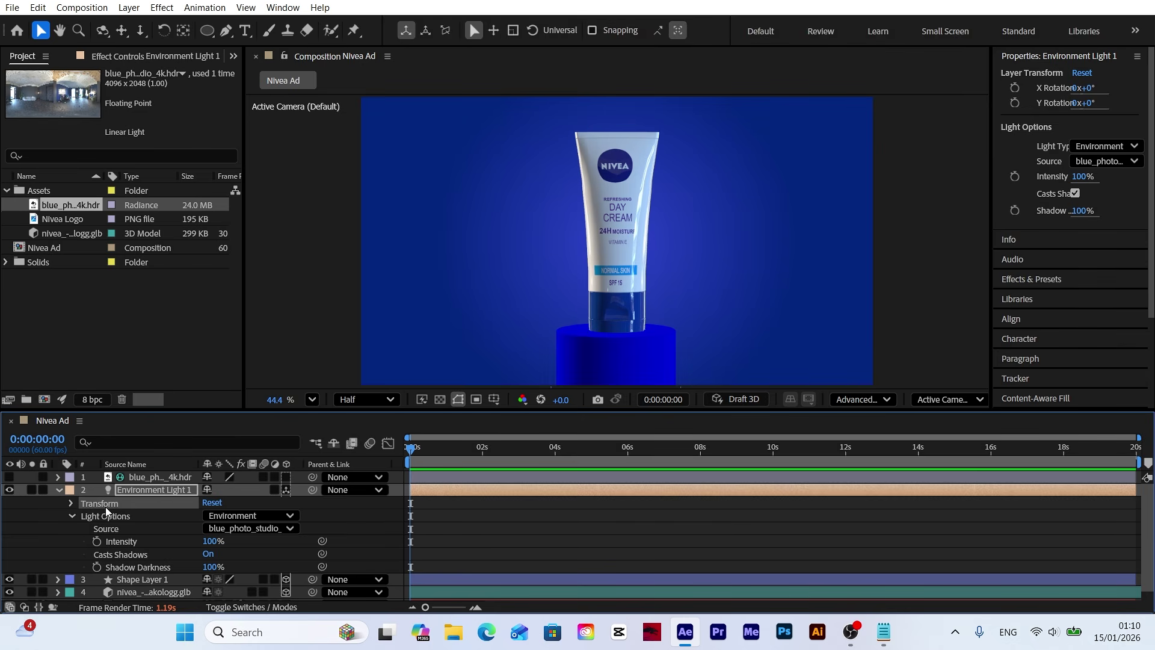
left_click(71, 504)
left_click_drag(218, 516, 258, 529)
left_click(257, 529)
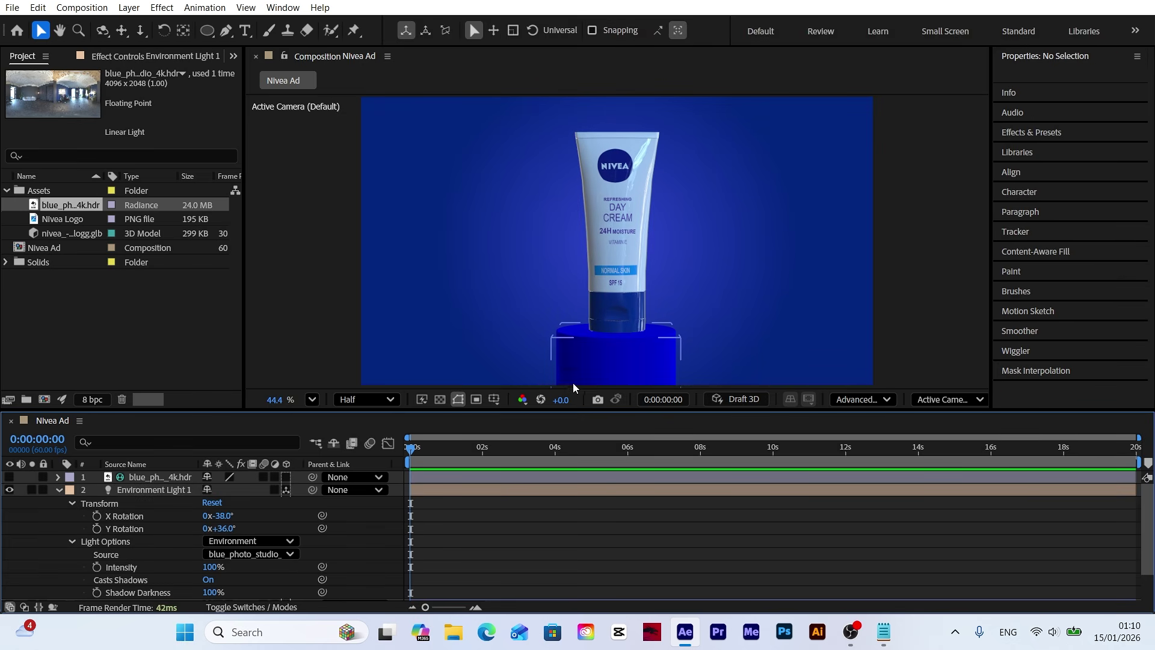
In Shape Layer 1's Material Options, raise Specular Shininess to 55%.
left_click(60, 489)
left_click(150, 504)
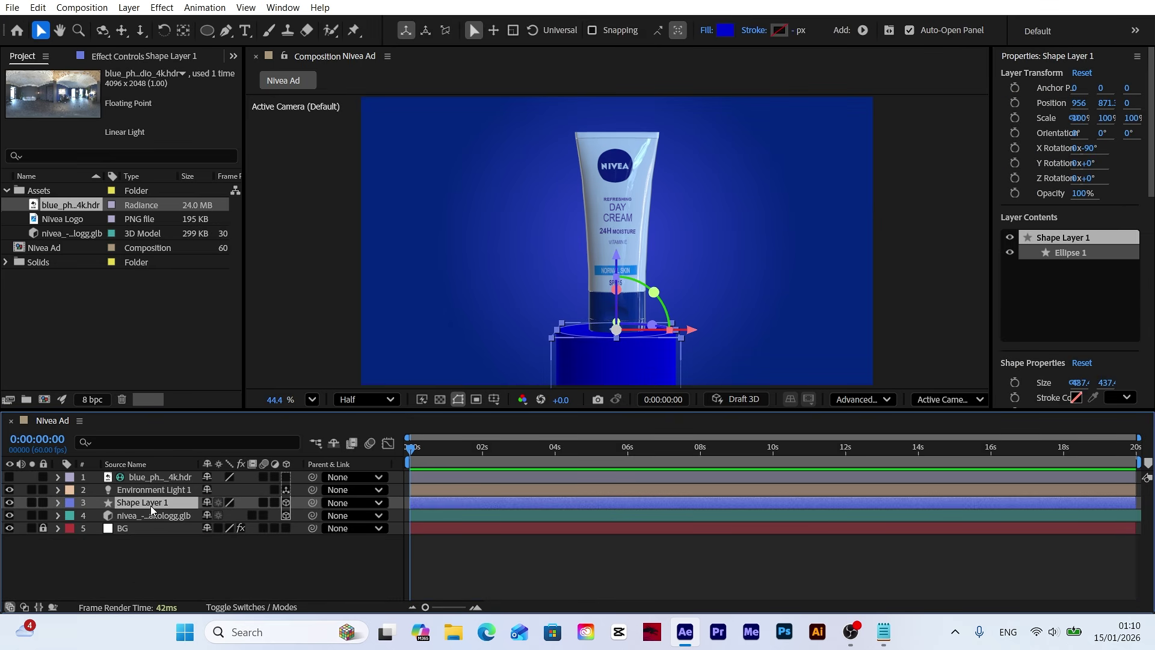
left_click(58, 503)
scroll(90, 530, "down", 2)
left_click(71, 569)
scroll(84, 571, "down", 5)
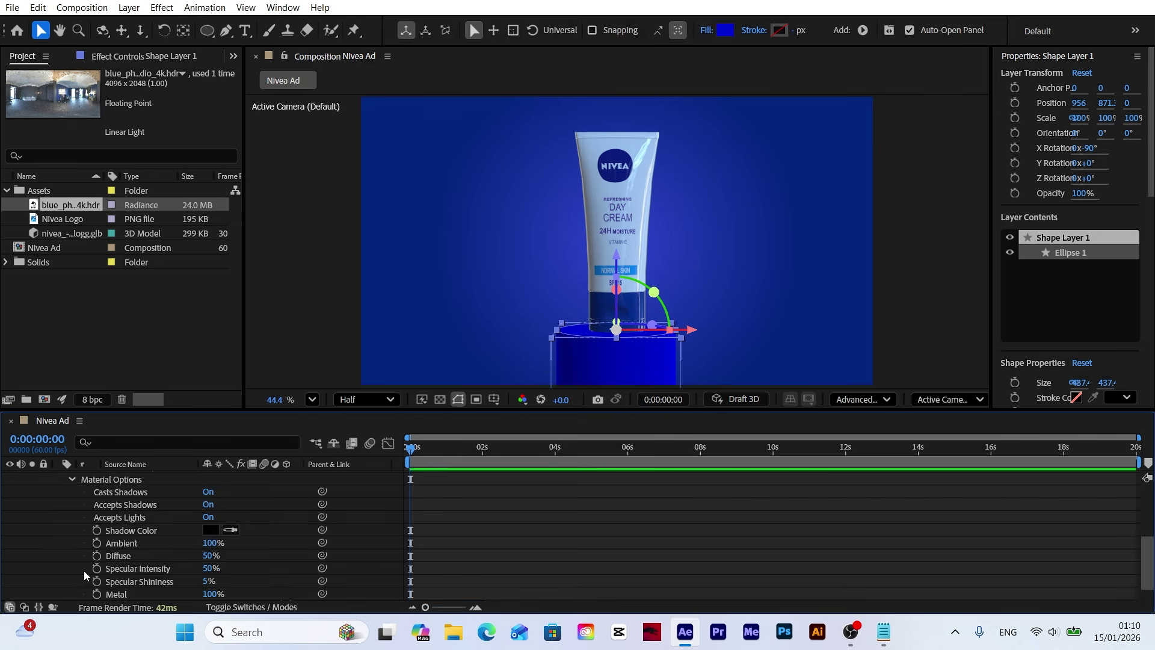
left_click_drag(208, 556, 243, 557)
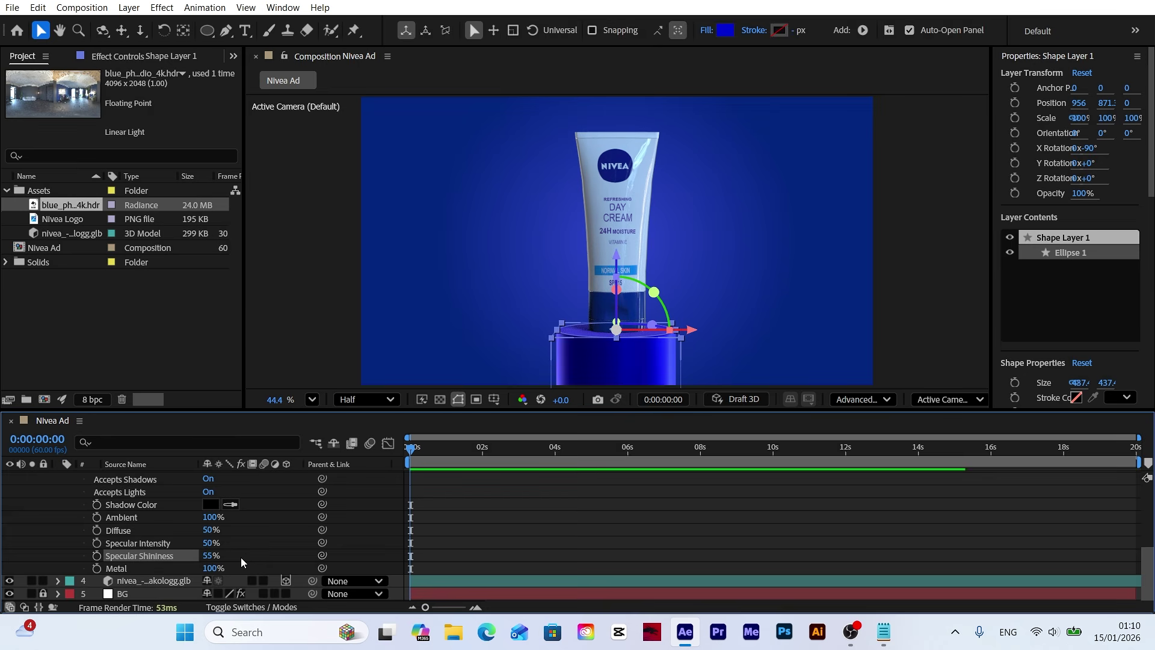
left_click(640, 373)
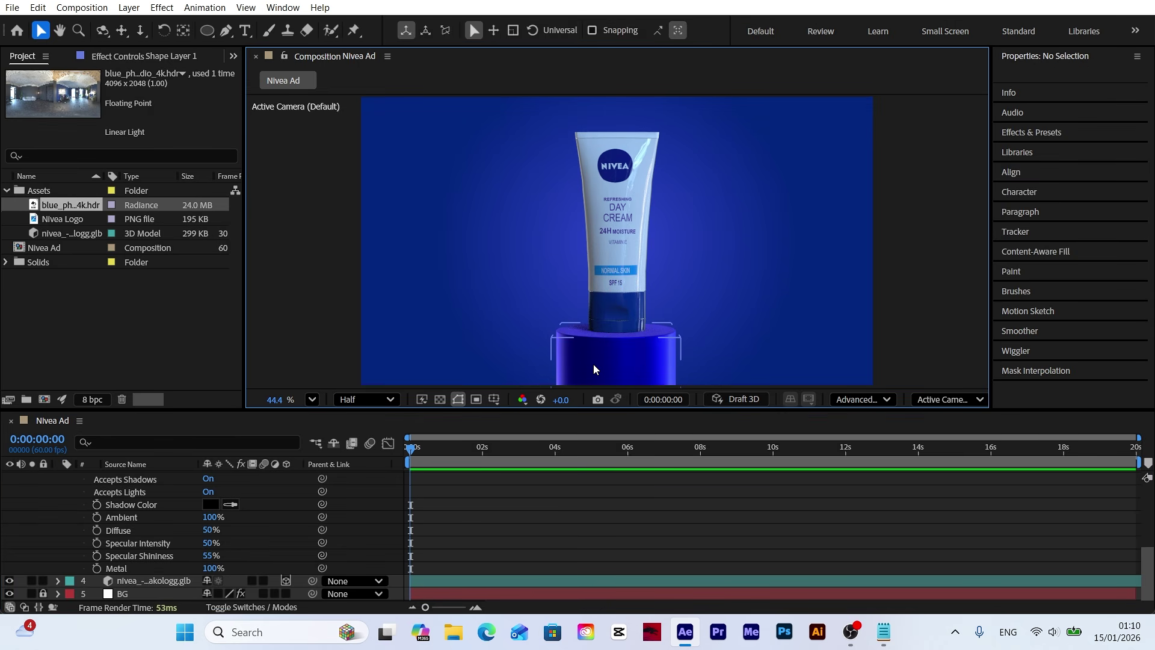
scroll(120, 545, "up", 5)
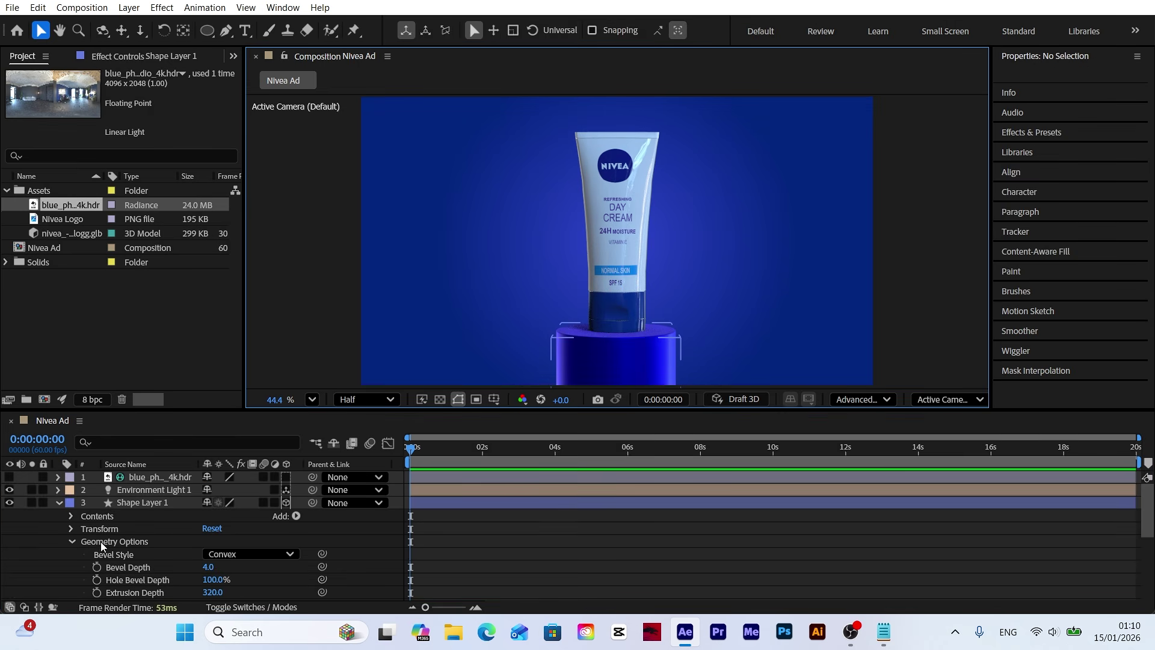
left_click(60, 501)
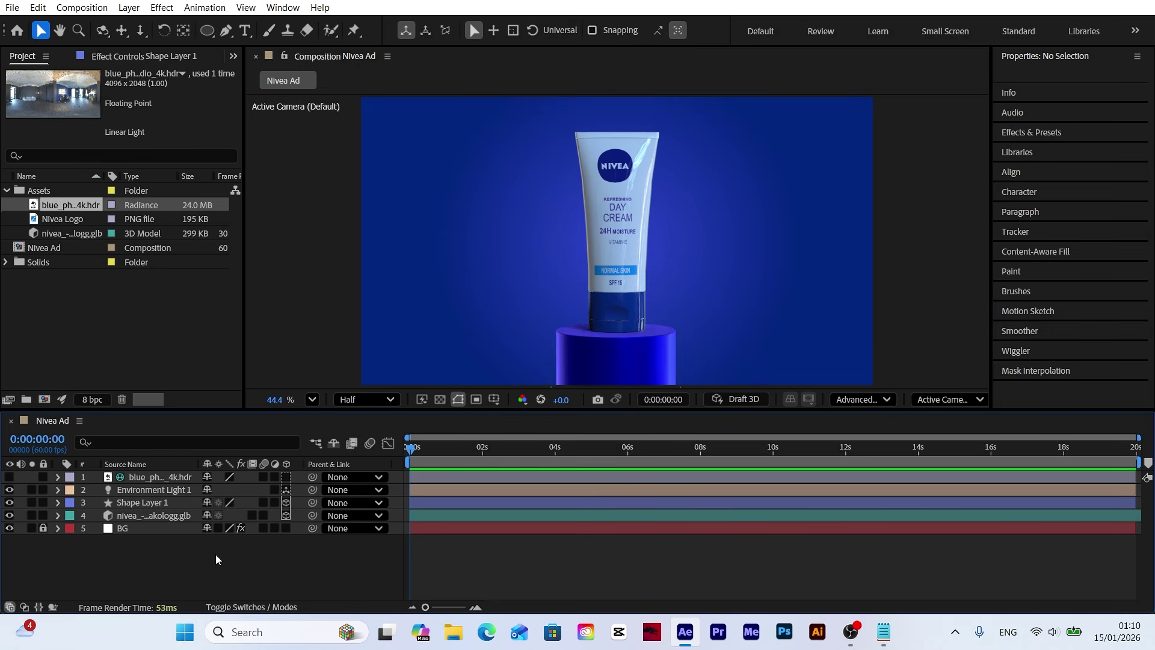
Start Position, Y Rotation and Z Rotation keyframes on the nivea glb tube at 0s.
left_click(615, 217)
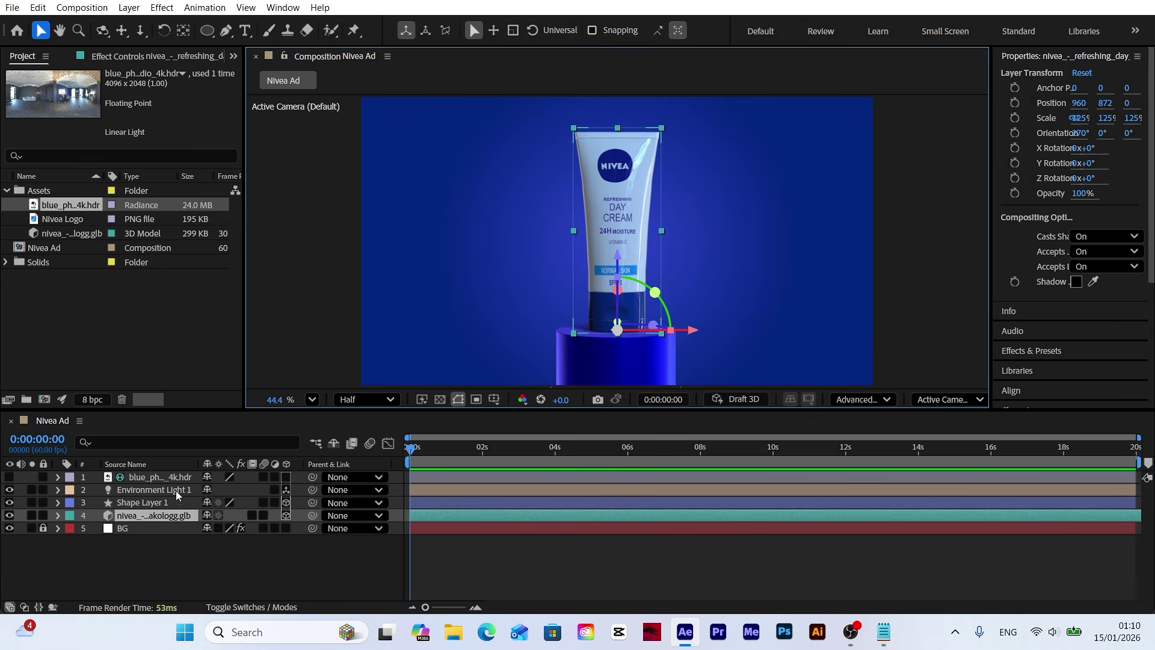
key("p")
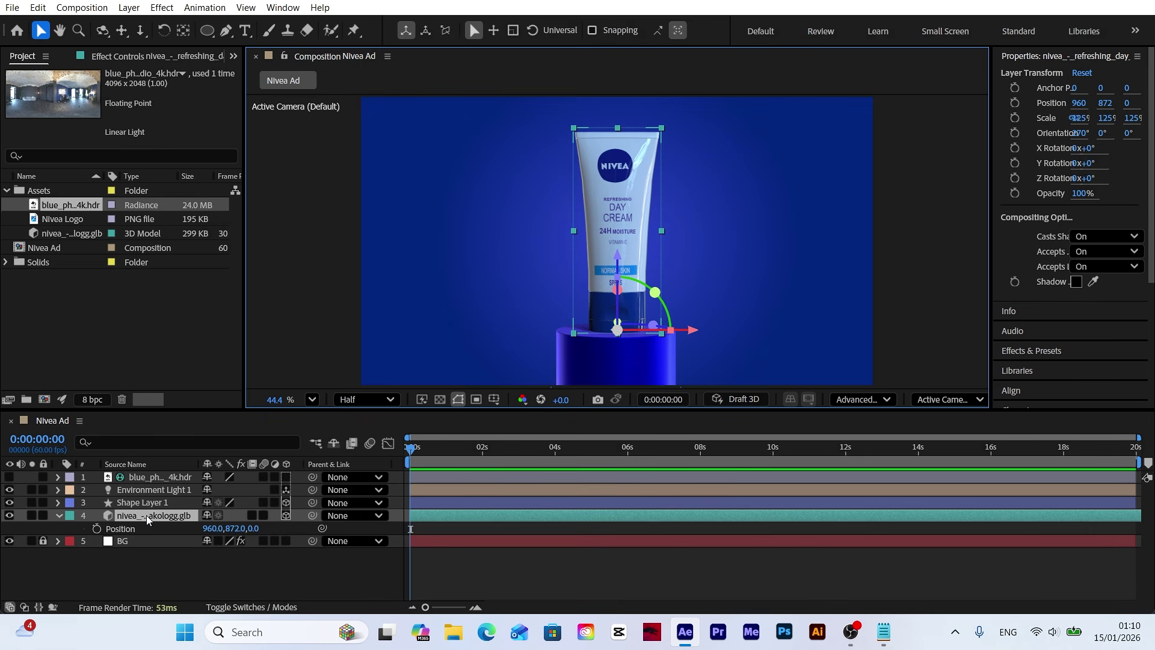
left_click(126, 529)
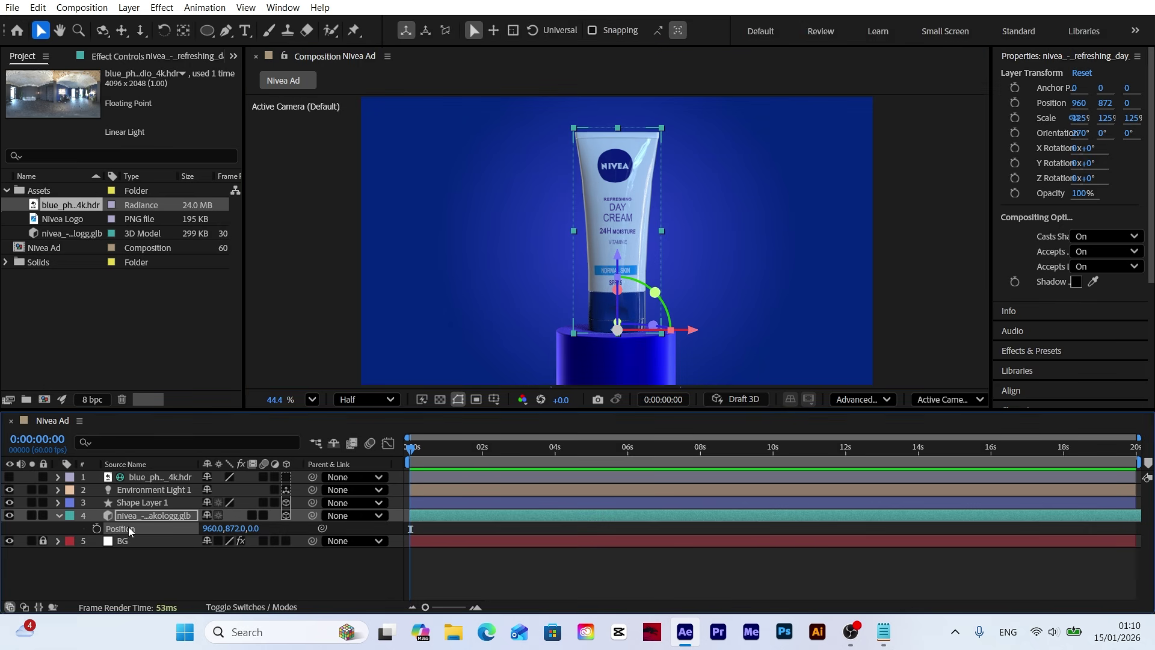
left_click(97, 529)
key("shift+r")
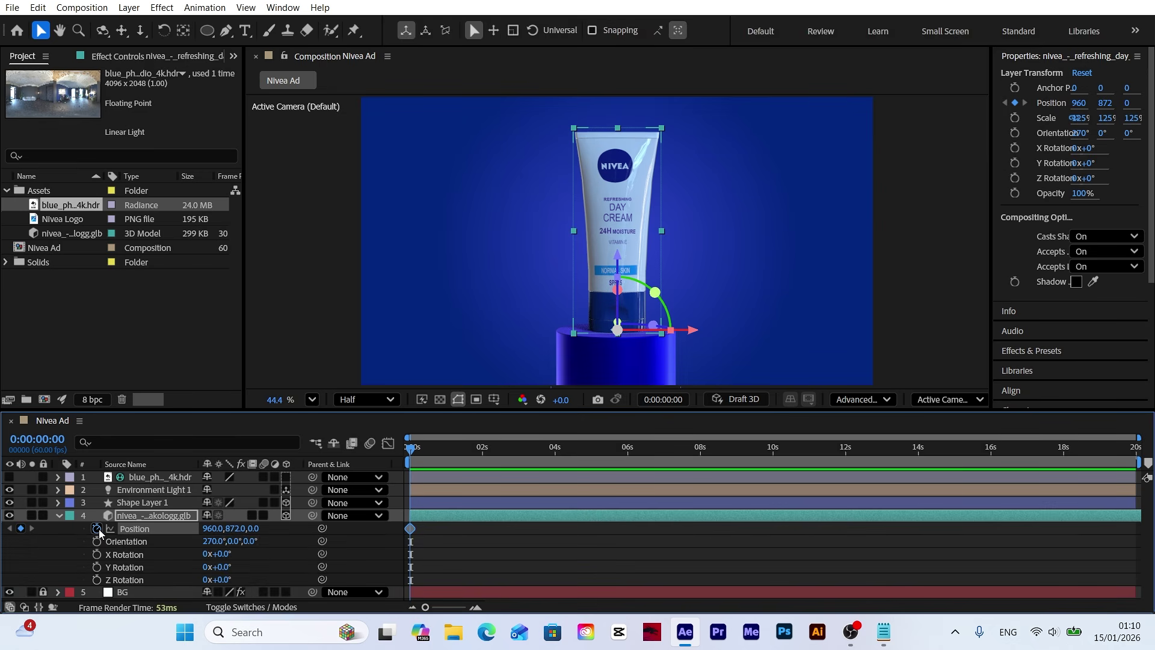
left_click(97, 580)
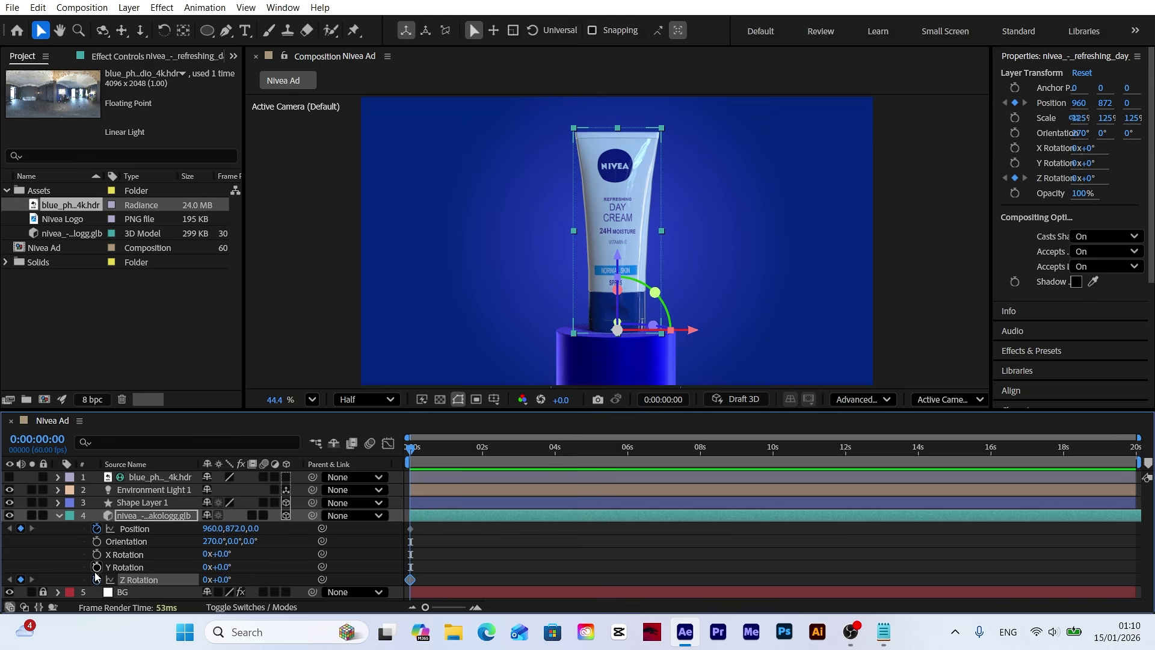
left_click(97, 568)
Add Position, Y Rotation and Z Rotation keyframes for the tube at 1:40.
mouse_move(483, 453)
left_mouse_down()
mouse_move(461, 453)
mouse_move(470, 453)
left_mouse_up()
left_click(21, 528)
left_click(21, 567)
left_click(20, 579)
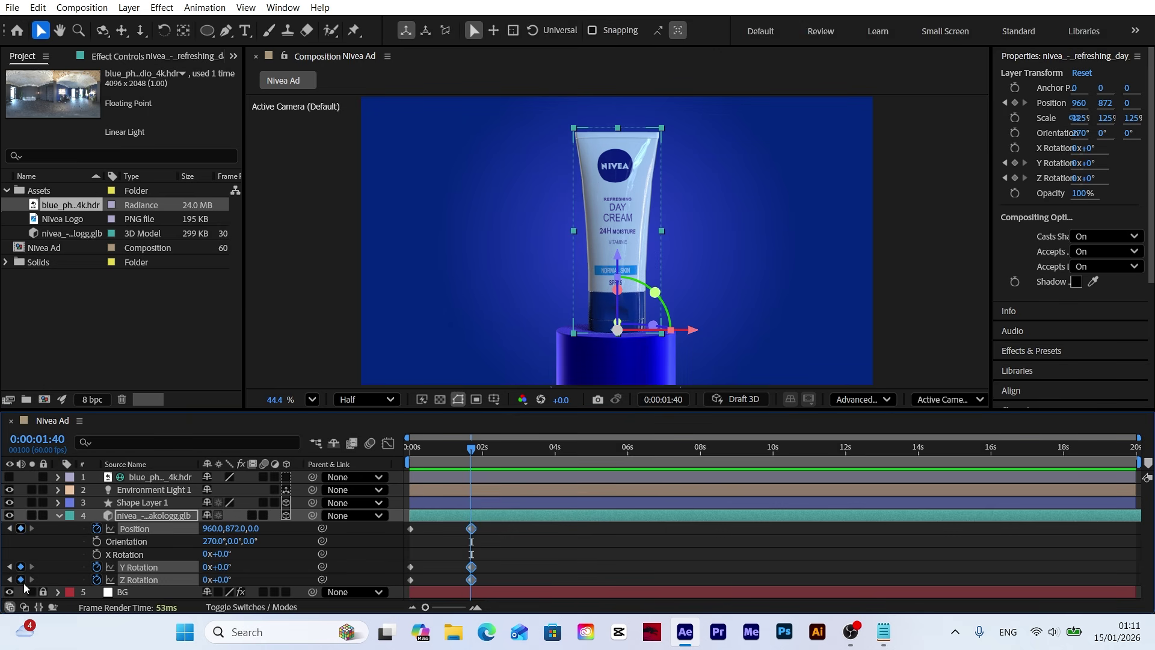
At 0s, lift the tube above the frame to Y -78 so it drops onto the pedestal.
left_click(277, 562)
key("Home")
left_click(621, 262)
left_click_drag(621, 262, 623, 7)
left_click_drag(421, 450, 448, 451)
Set the tube's Z Rotation to 1x at 1:40 and preview the drop.
left_click(32, 580)
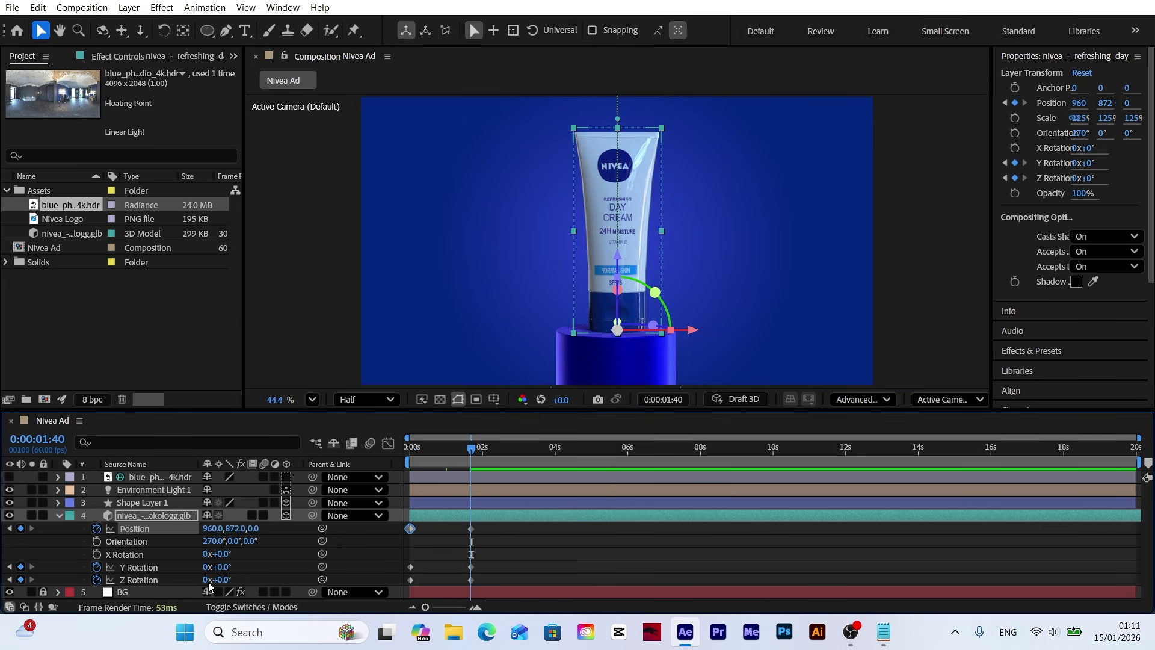
left_click(207, 579)
type("1")
key("Return")
left_click(274, 573)
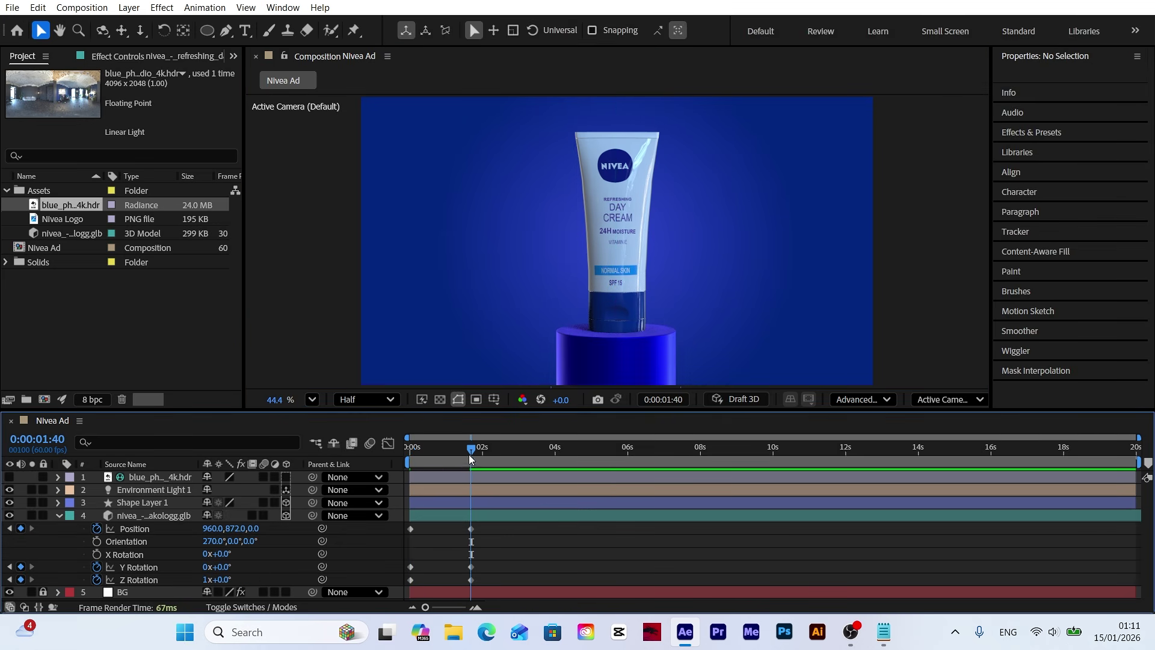
left_click_drag(469, 456, 374, 461)
key("space")
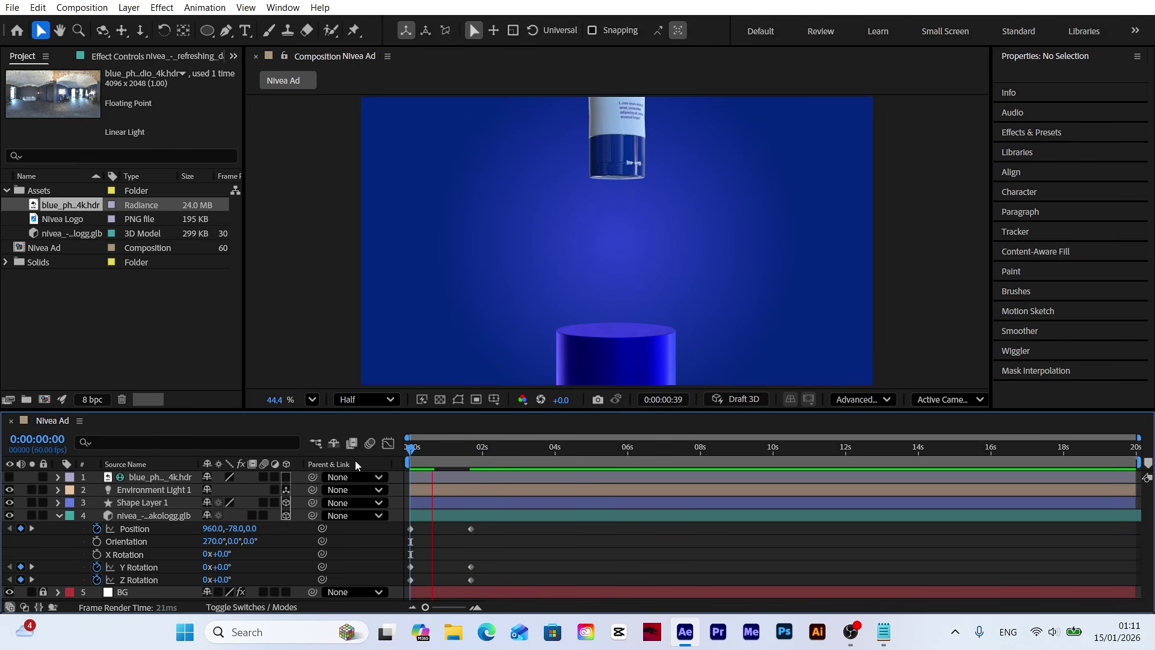
key("space")
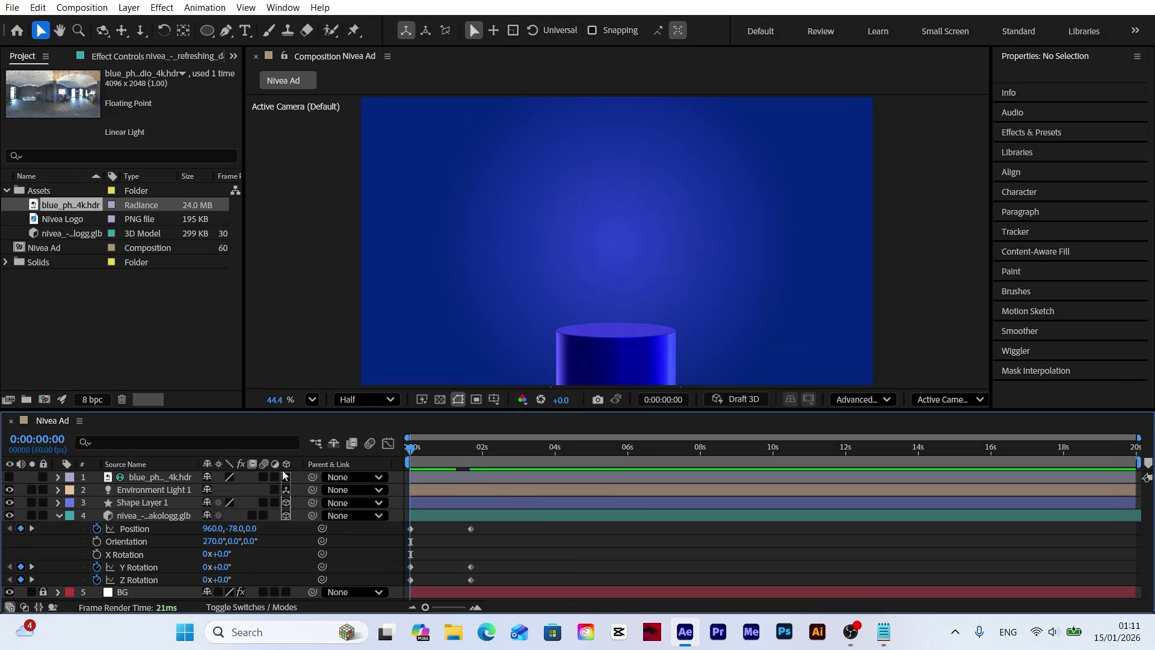
Set the tube's starting Y Rotation to 20° at 0s.
left_click(139, 569)
left_click(251, 568)
left_click(223, 567)
type("27")
type("0")
key("Return")
Add a -10° Y Rotation at 0:50, preview, and widen the timeline view.
left_click_drag(411, 450, 441, 452)
left_click(229, 567)
type("-10")
key("Return")
key("Home")
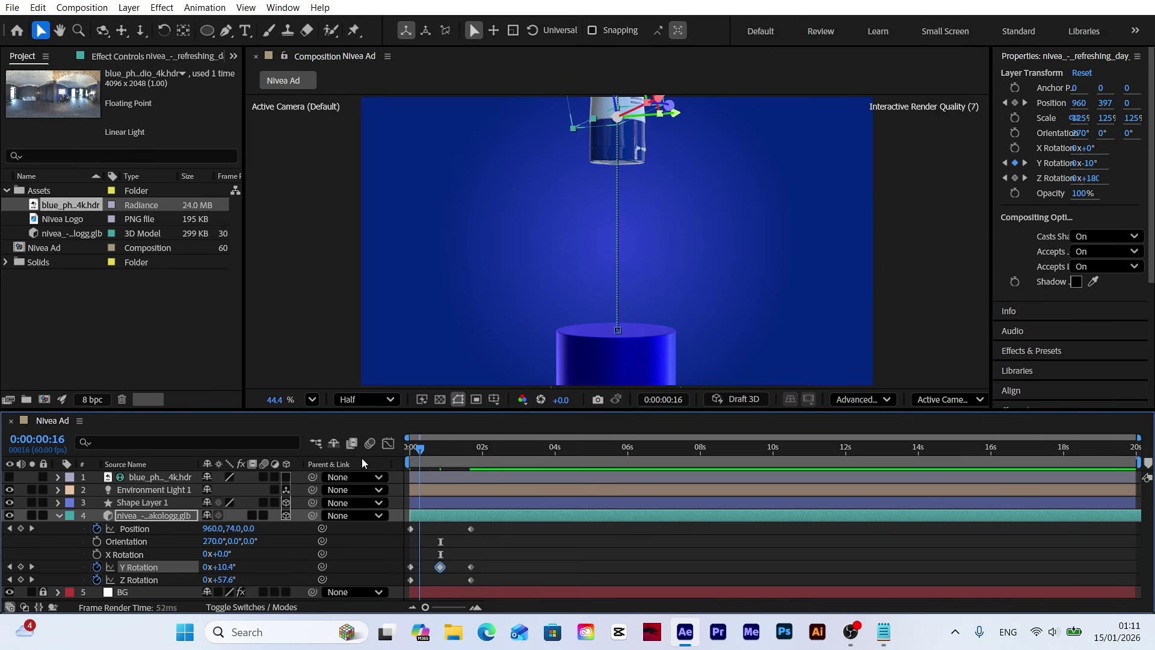
key("space")
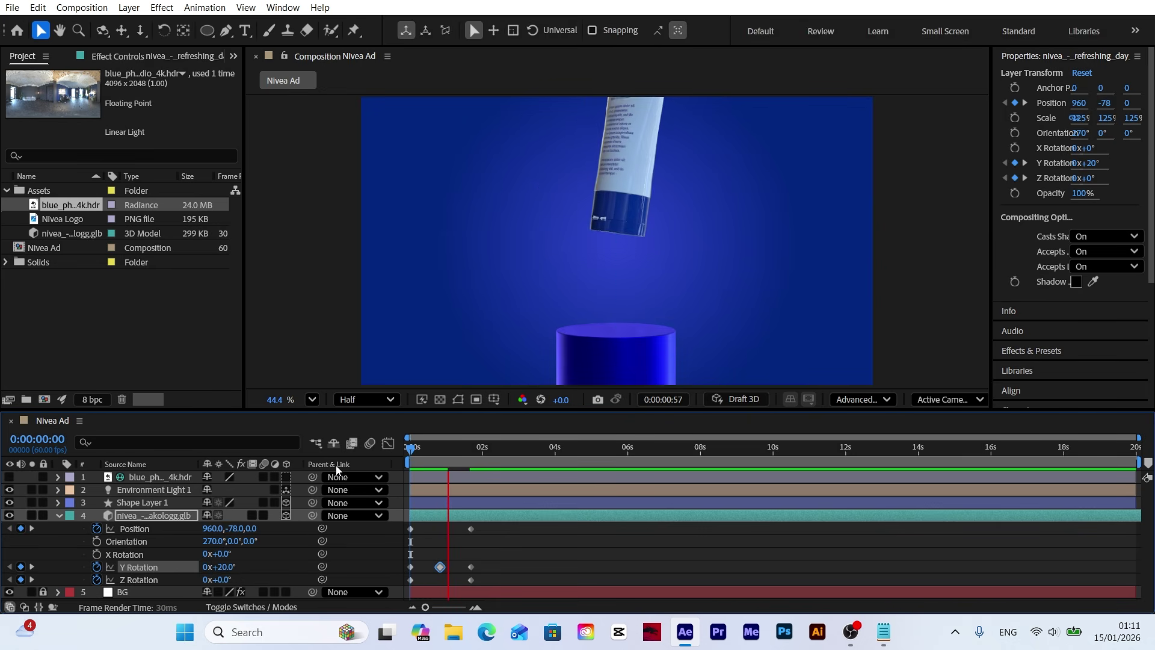
left_click(366, 539)
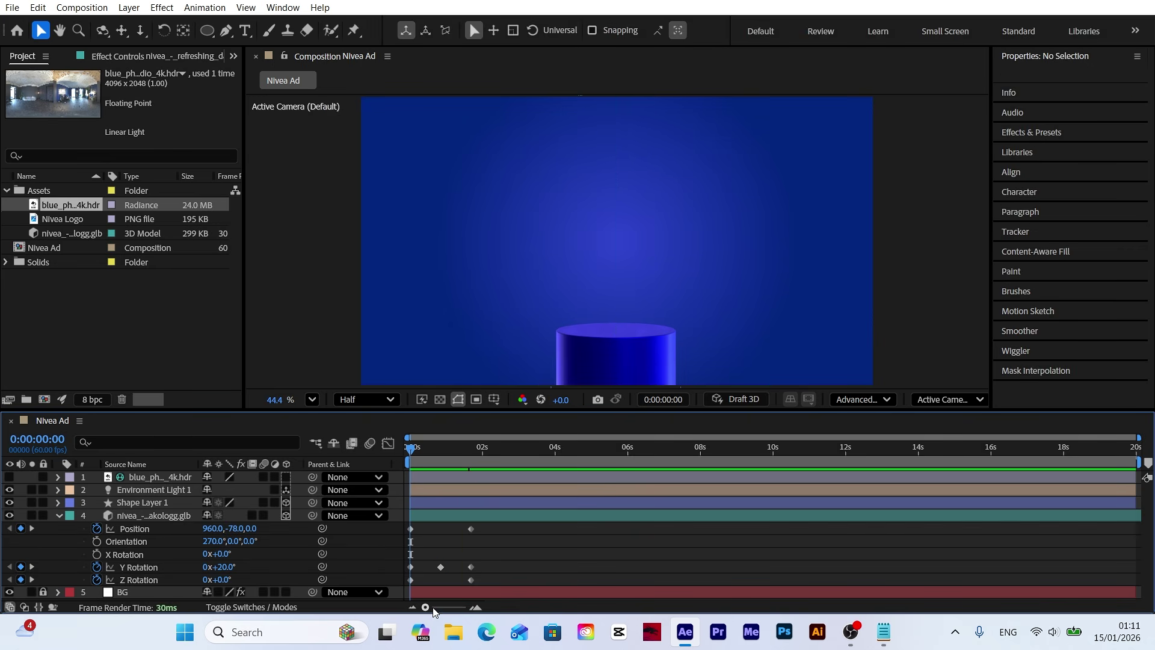
left_click_drag(432, 609, 452, 608)
Apply Easy Ease to all of the tube's keyframes via Keyframe Assistant.
left_click_drag(587, 532, 399, 588)
right_click(489, 568)
mouse_move(524, 557)
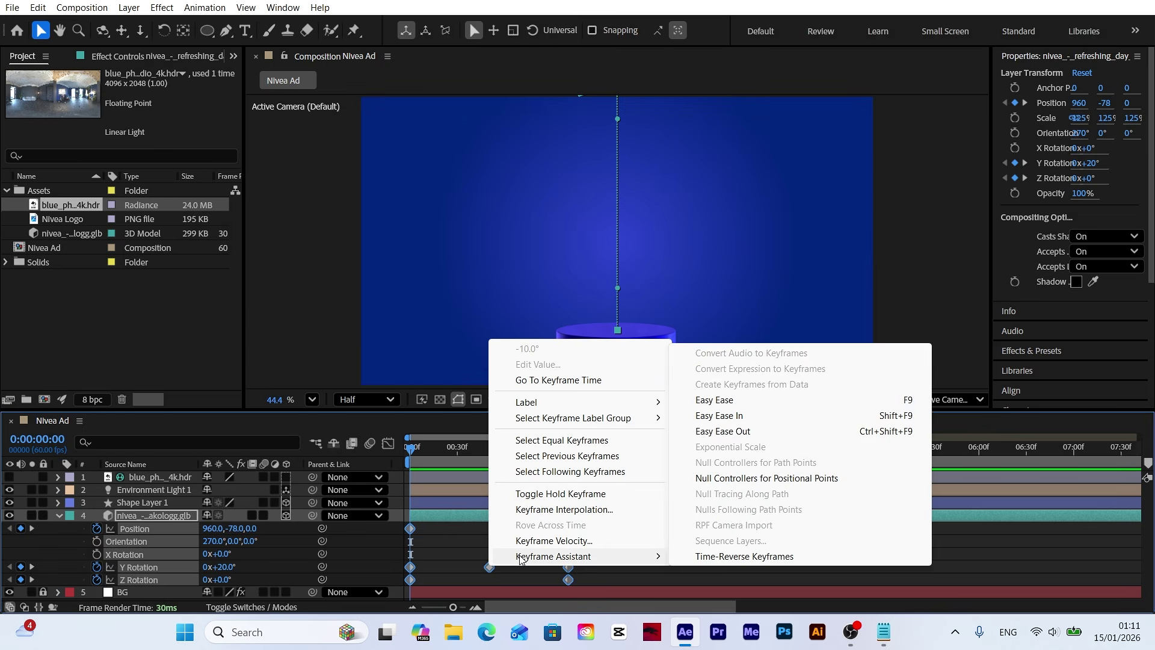
left_click(727, 401)
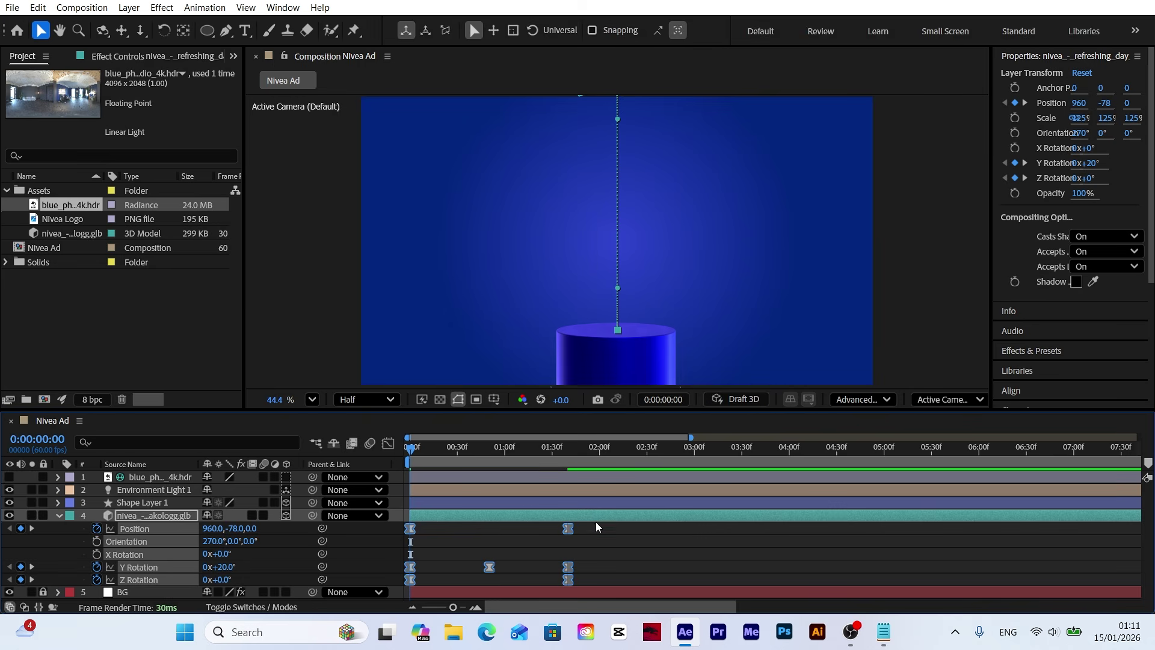
left_click_drag(592, 529, 396, 533)
In the Graph Editor, reshape the end keyframes' influence (59.18%) and preview the landing.
left_click_drag(581, 573, 442, 585)
left_click(388, 444)
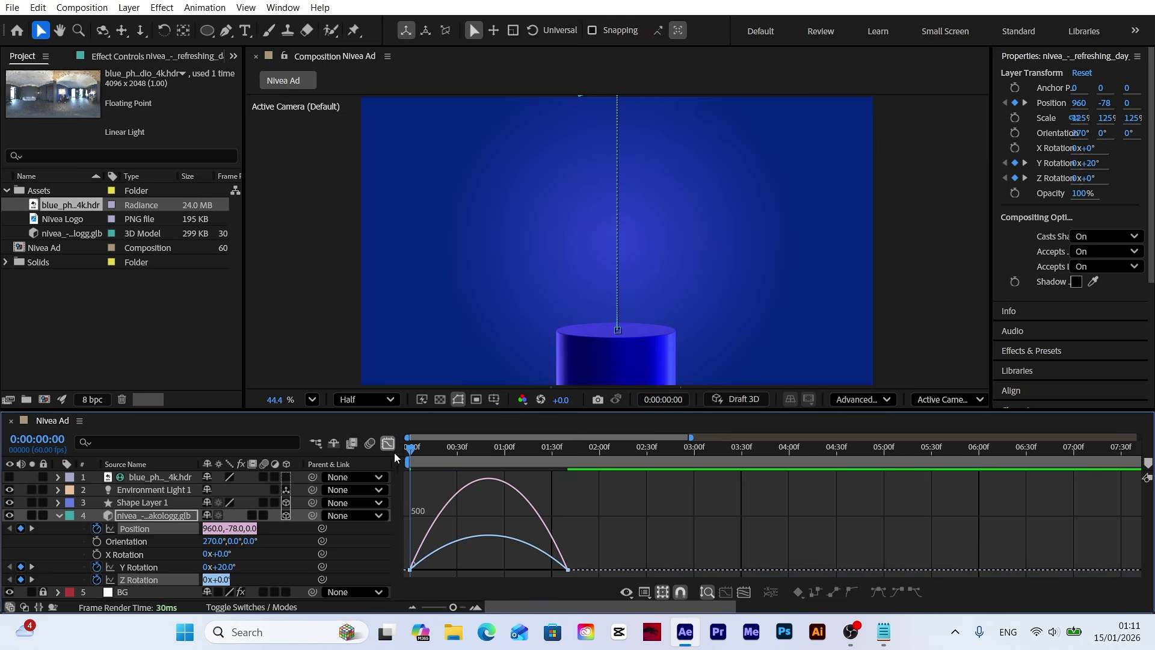
left_click_drag(594, 559, 508, 563)
left_click(388, 444)
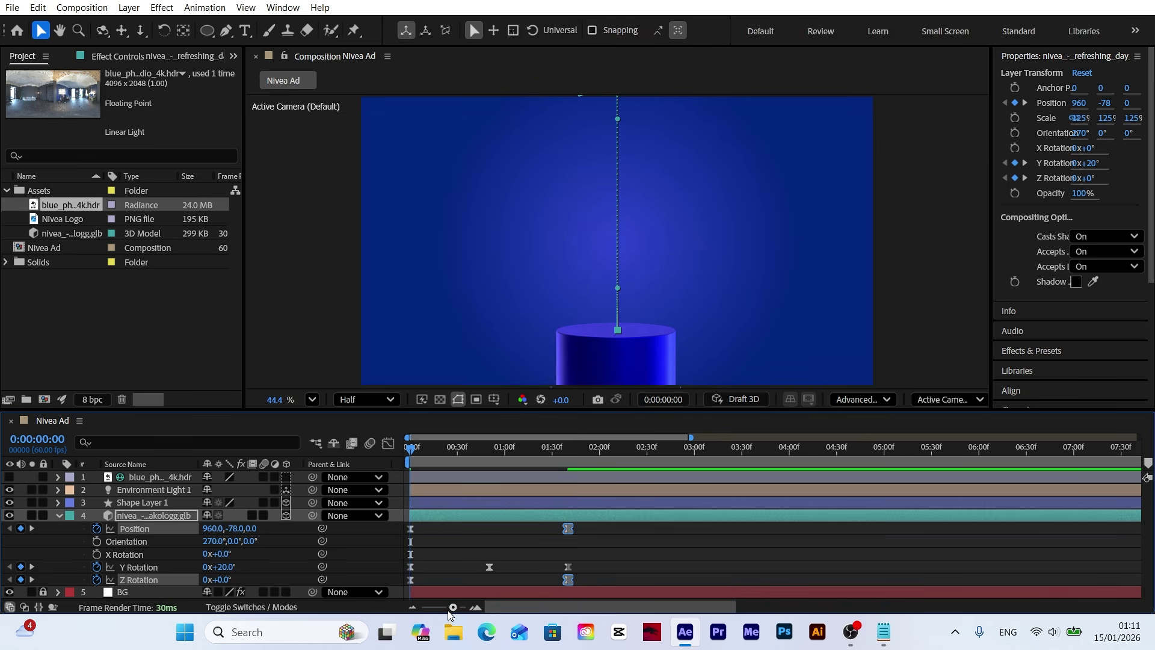
left_click_drag(448, 613, 423, 613)
left_click(351, 566)
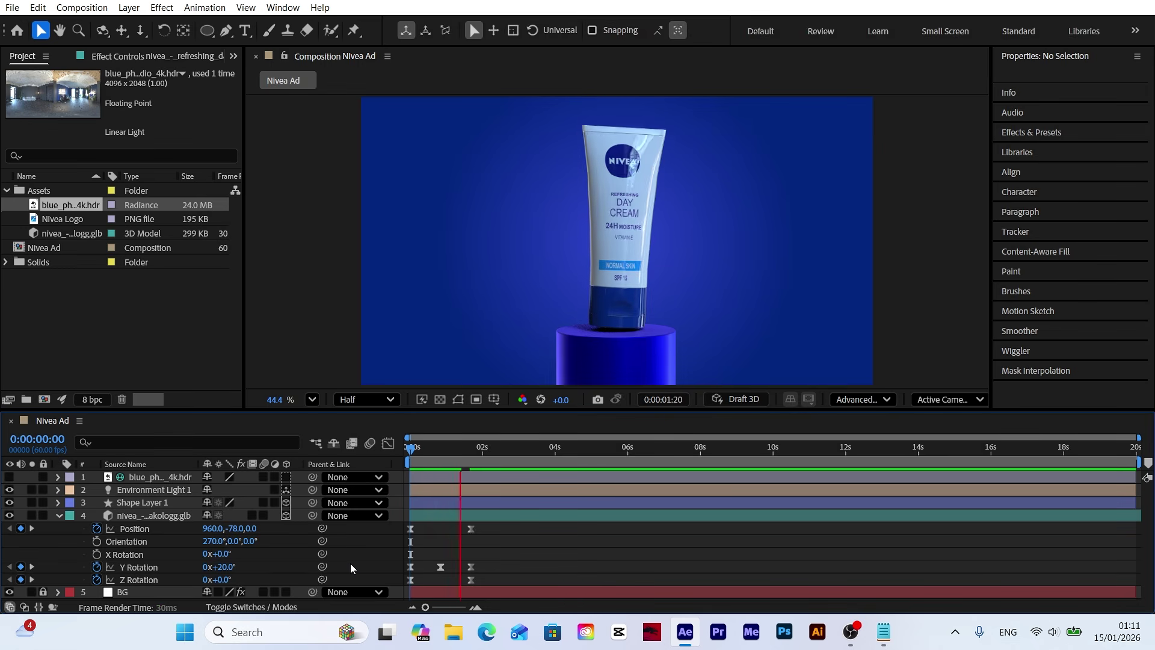
key("space")
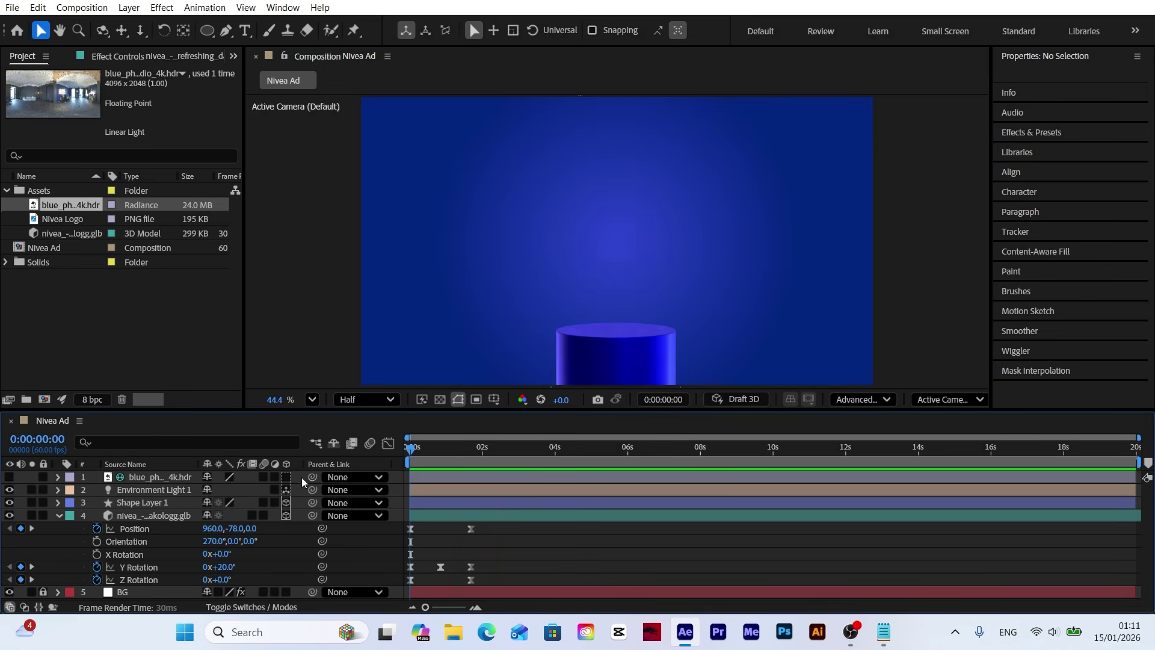
key("space")
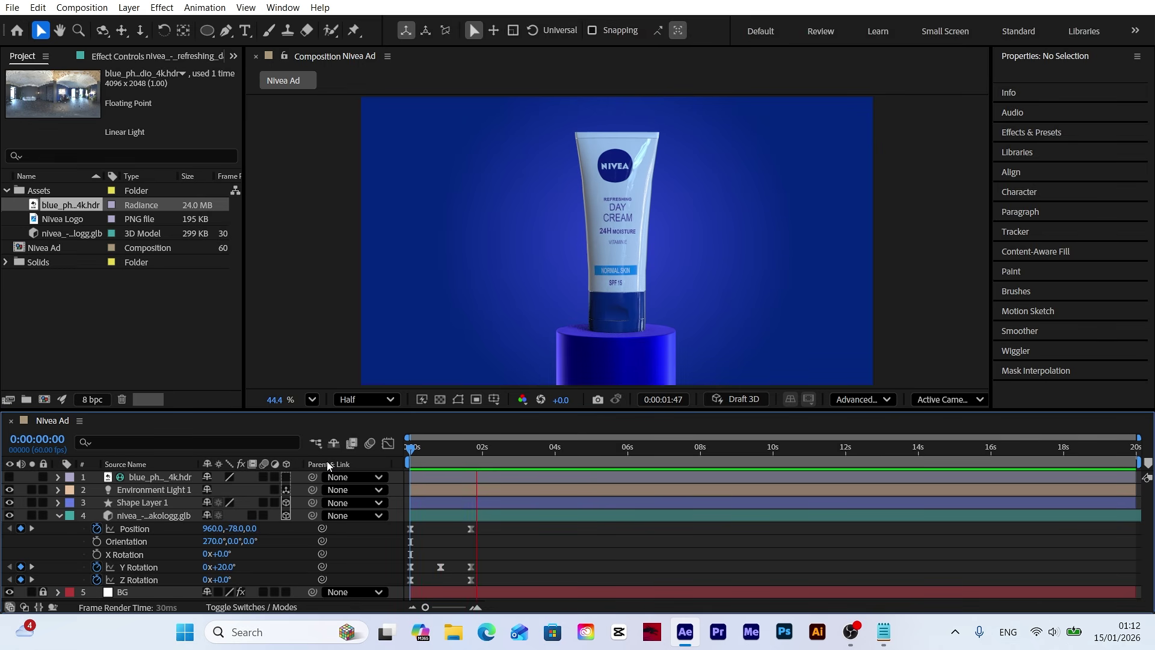
Enable Position and Z Rotation keyframes on Shape Layer 1 and add keys at 1:40.
key("space")
left_click(60, 518)
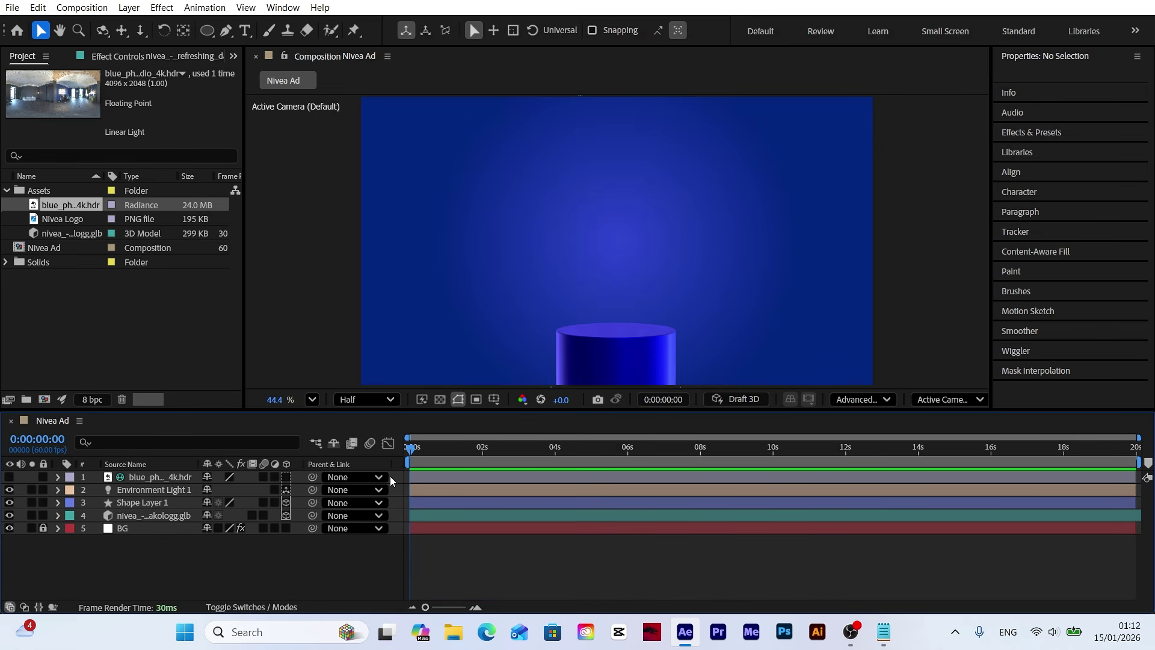
left_click(613, 363)
key("p")
left_click(96, 516)
key("shift+r")
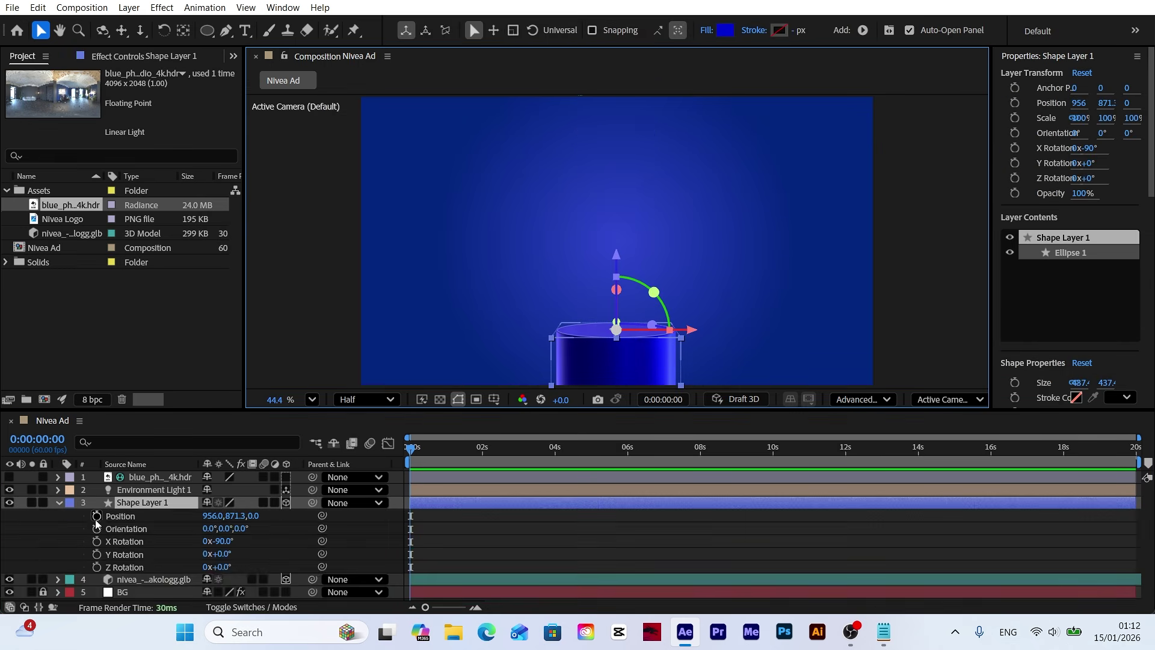
left_click(96, 567)
left_click(471, 454)
left_click(20, 516)
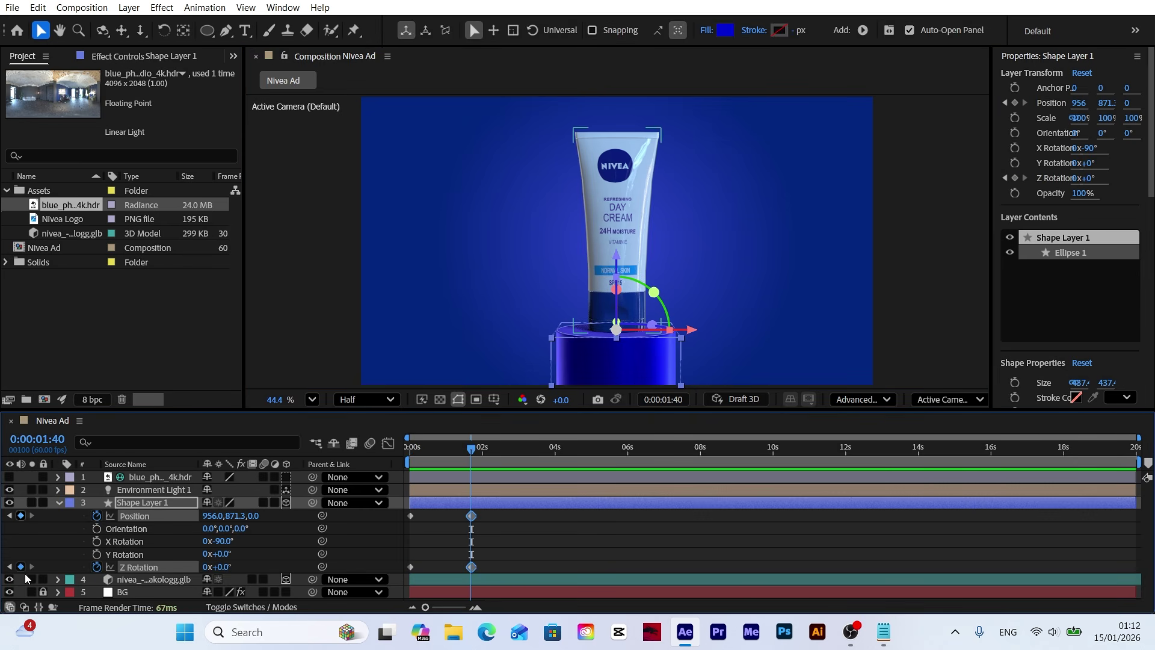
left_click(21, 567)
At 0s, move the pedestal below the frame to Y 1204 and preview its rise.
left_click(275, 568)
left_click_drag(467, 449, 411, 449)
left_click(410, 516)
left_click_drag(616, 329, 616, 418)
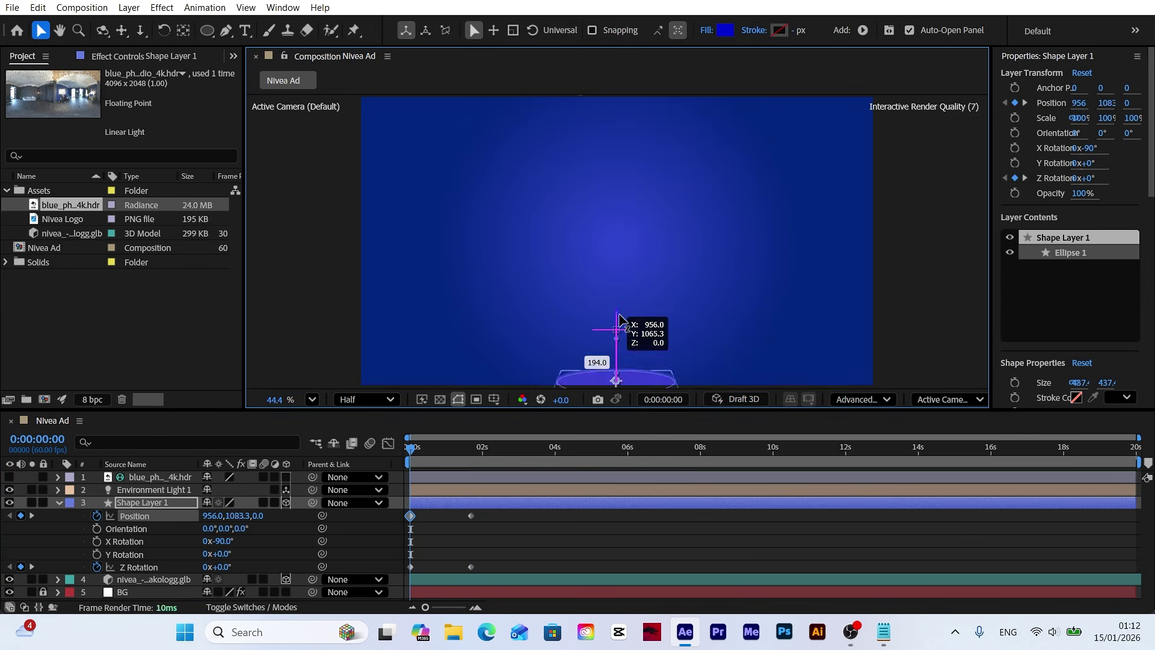
left_click_drag(485, 512, 405, 575)
left_click(388, 443)
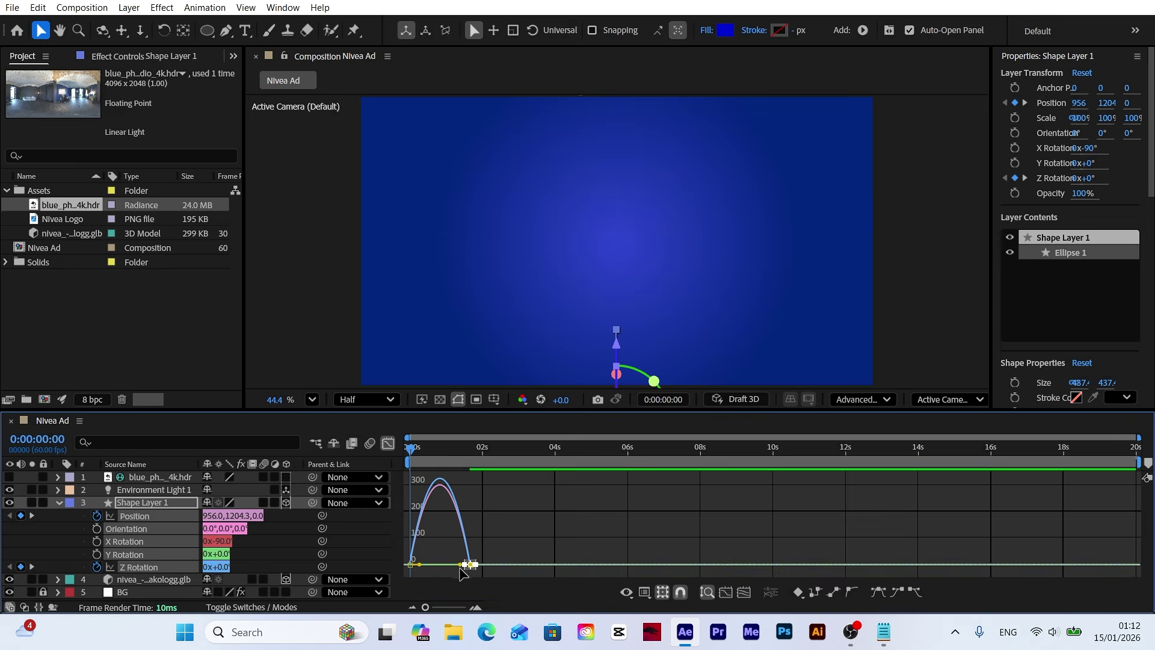
left_click(388, 443)
left_click(59, 503)
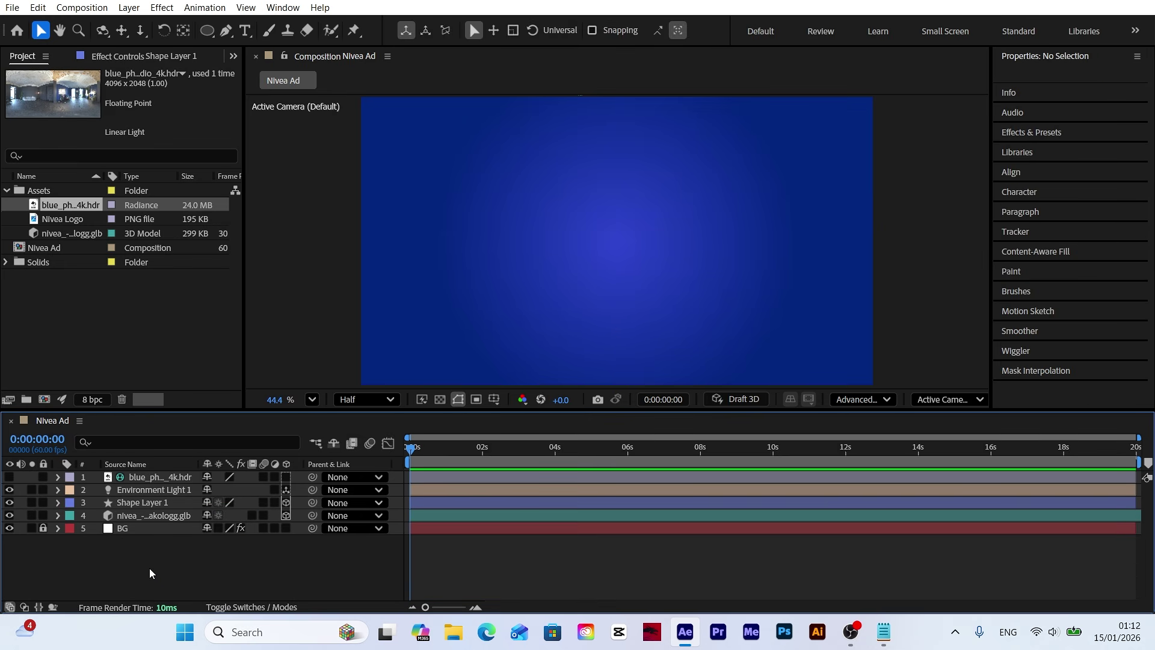
key("space")
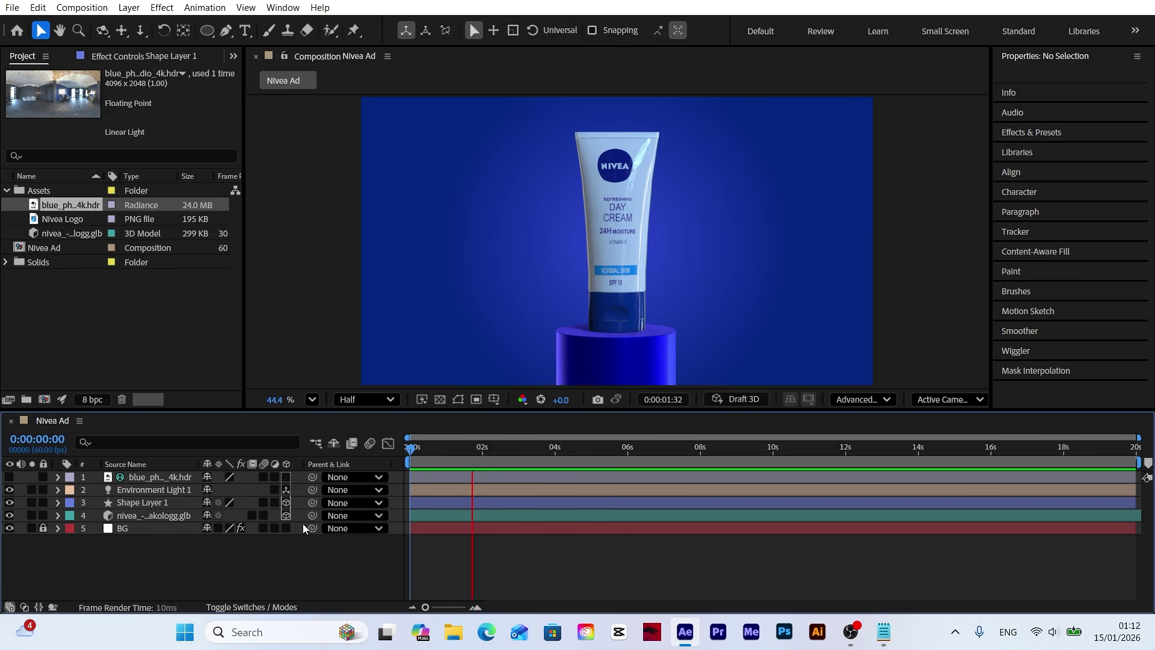
left_click_drag(411, 450, 516, 460)
Duplicate the tube and Shape Layer 1 pedestal with Edit > Duplicate.
left_click(458, 399)
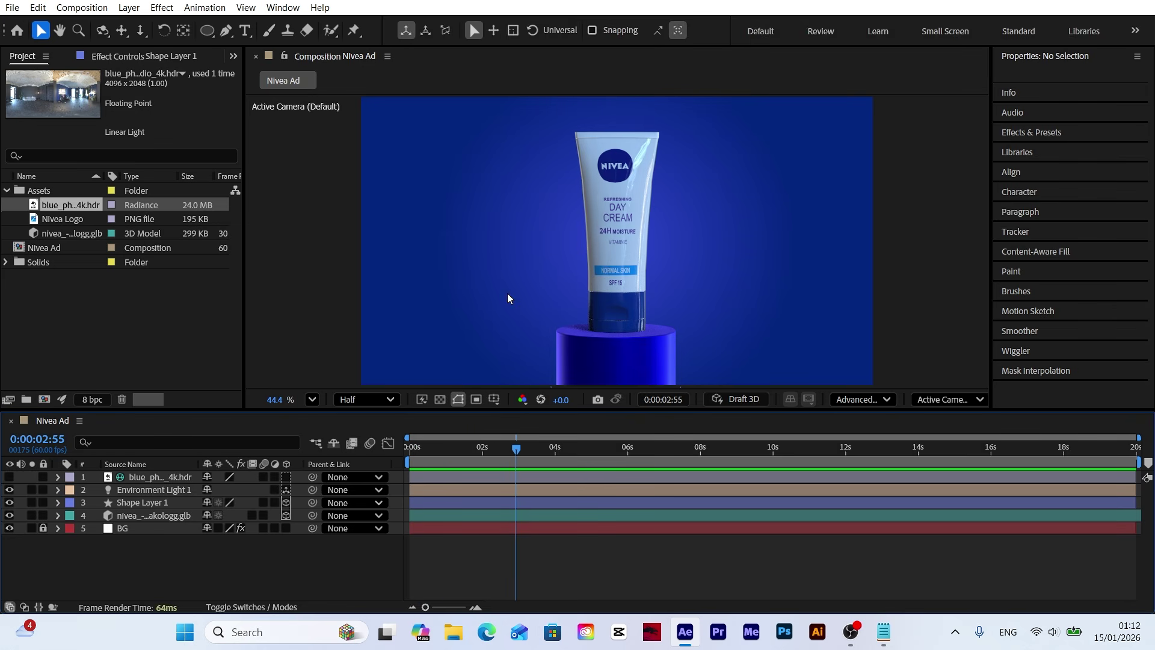
left_click(151, 518)
left_click(135, 504, "shift")
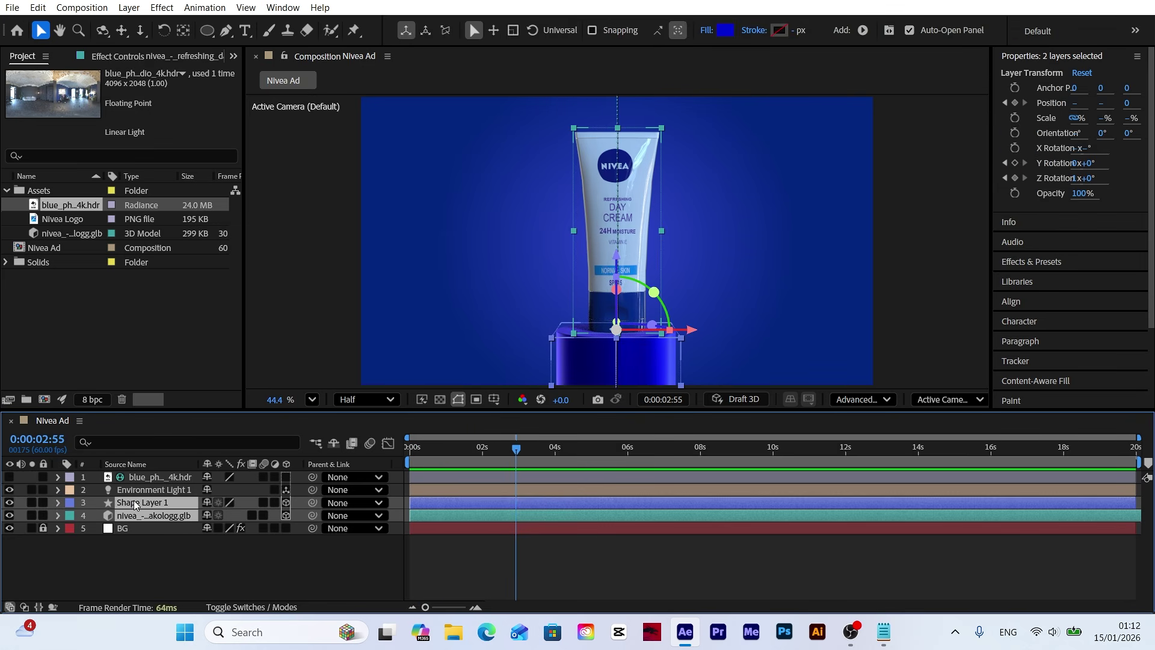
left_click(38, 7)
left_click(63, 242)
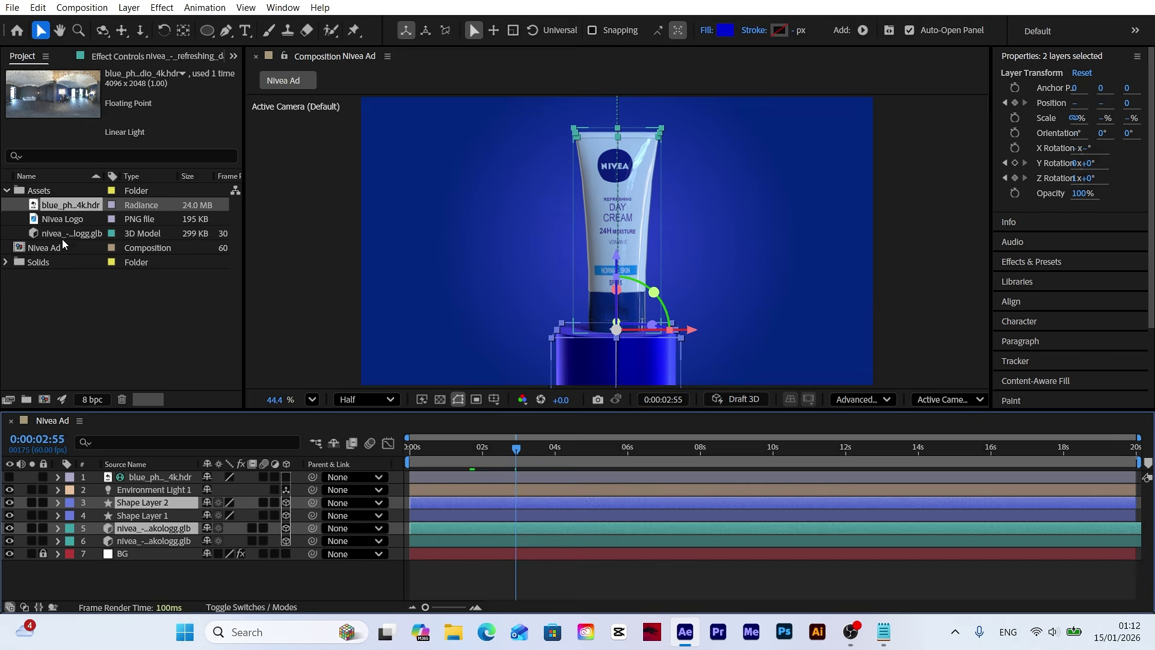
left_click_drag(127, 528, 136, 516)
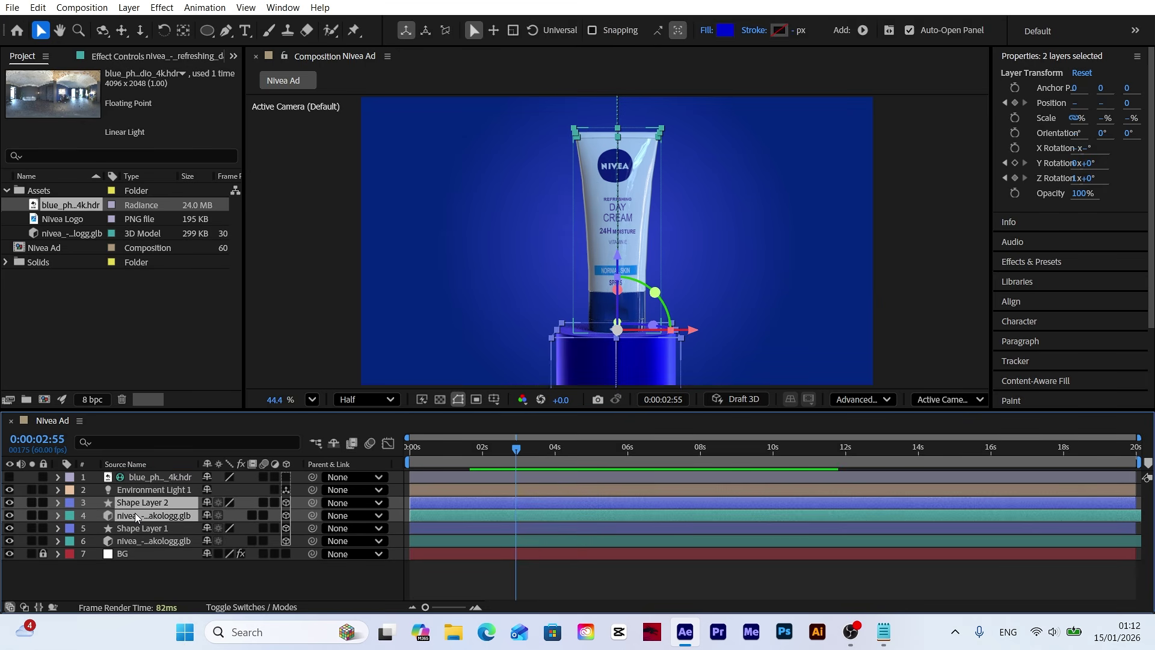
Set the copied tube's Position Z to 1610 and slide it left to X ≈ -100.
key("p")
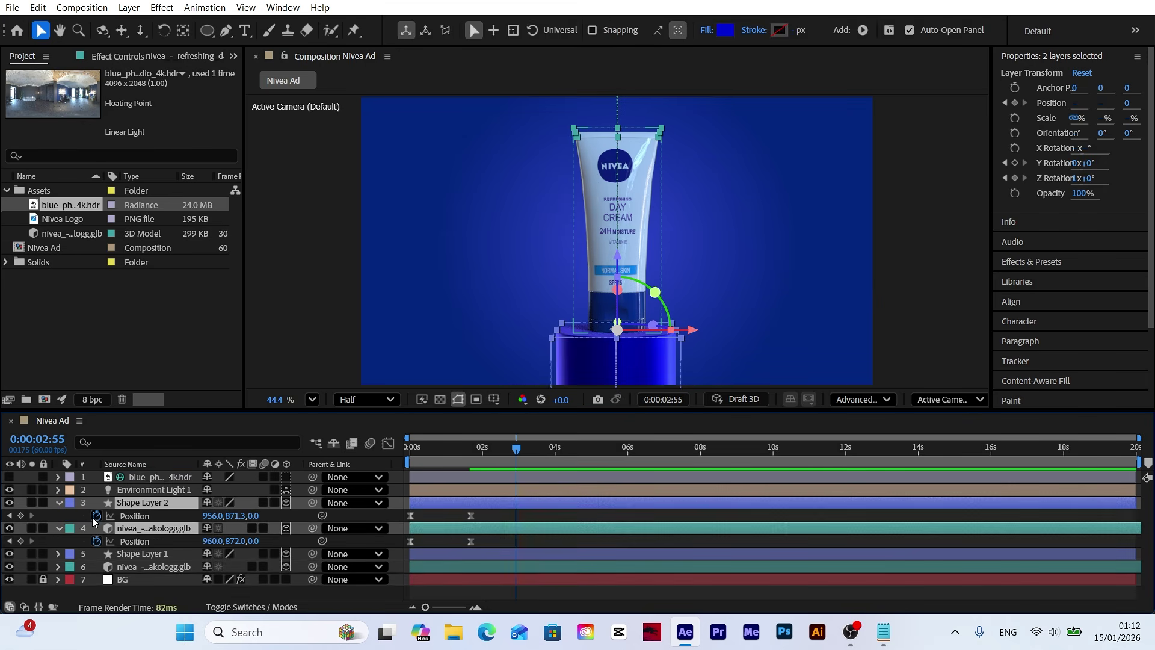
left_click(10, 516)
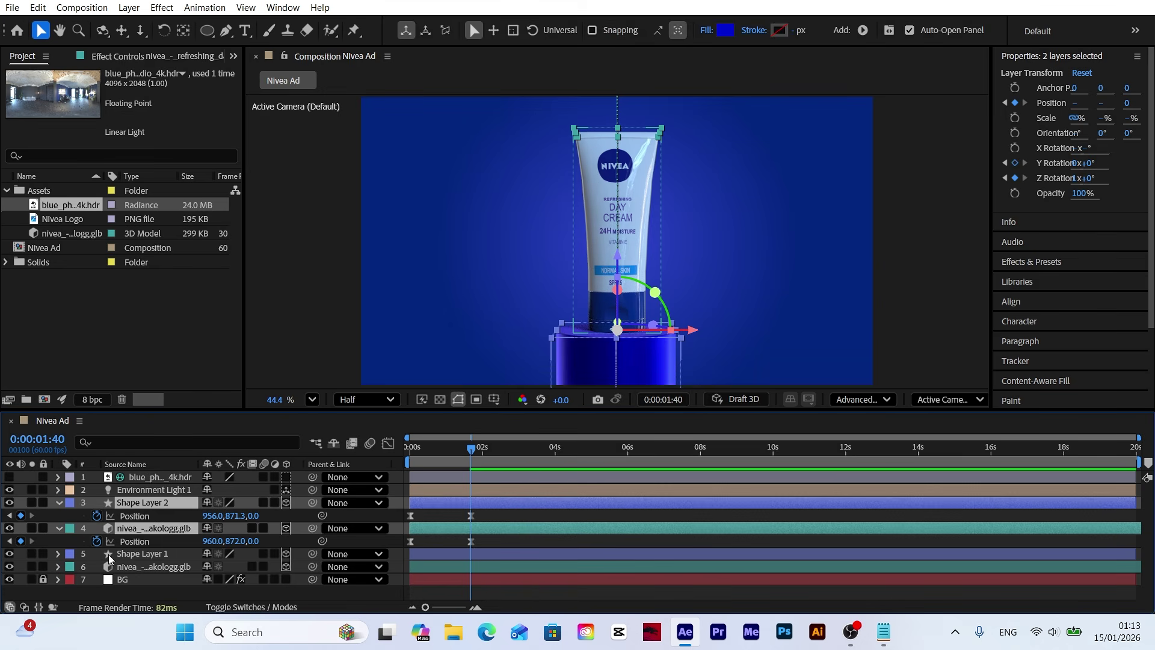
left_click(144, 544)
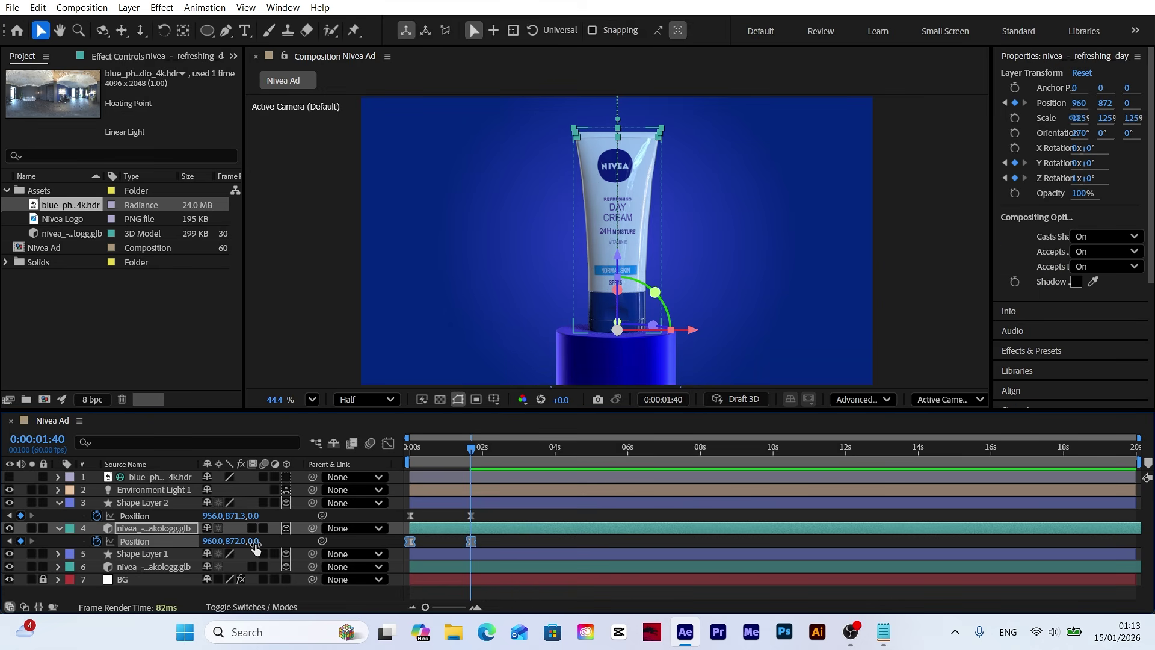
left_click(255, 541)
key("Return")
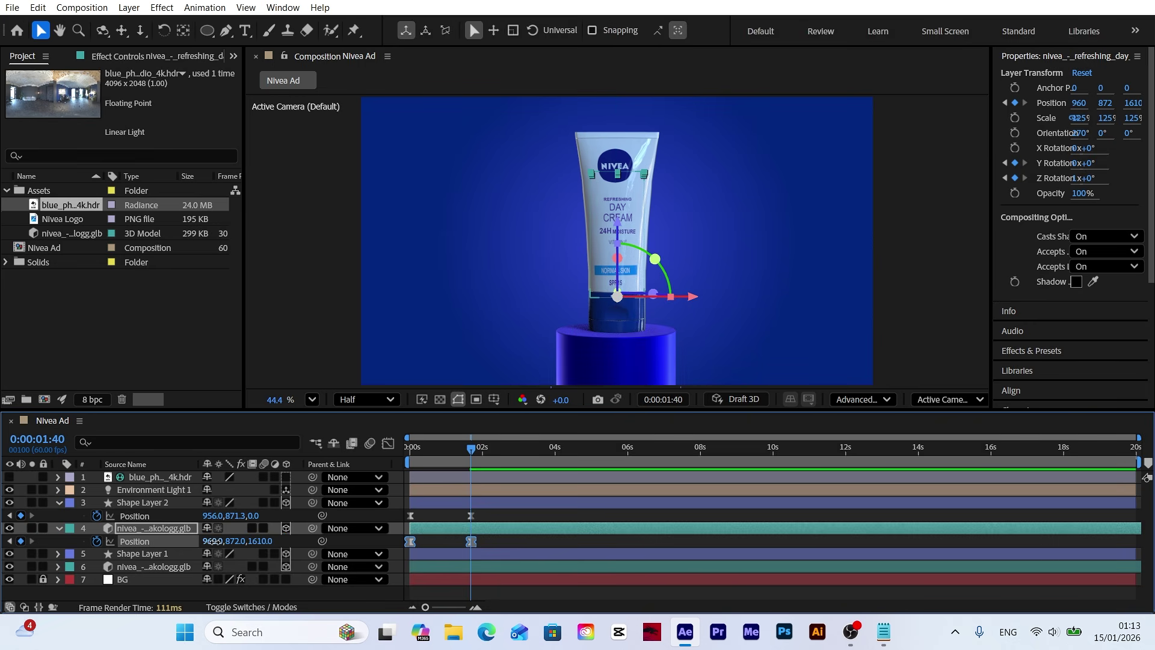
left_click_drag(211, 541, 137, 544)
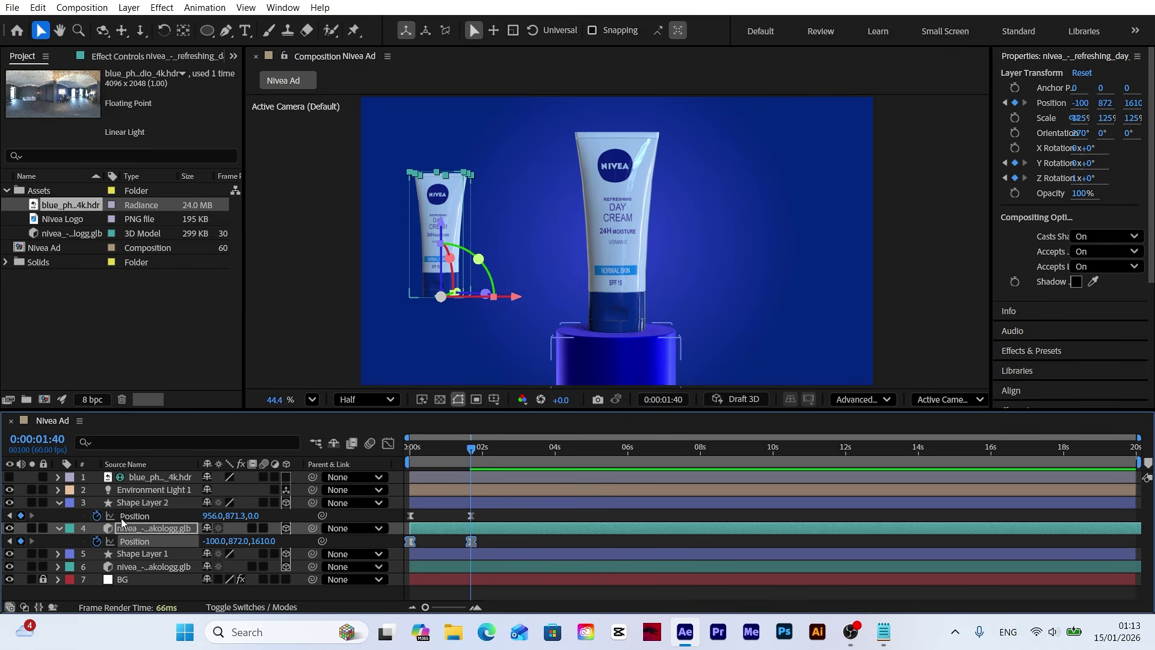
Set the copied pedestal's Position Z to 1610 and align it left under the copied tube.
left_click(134, 516)
left_click(256, 516)
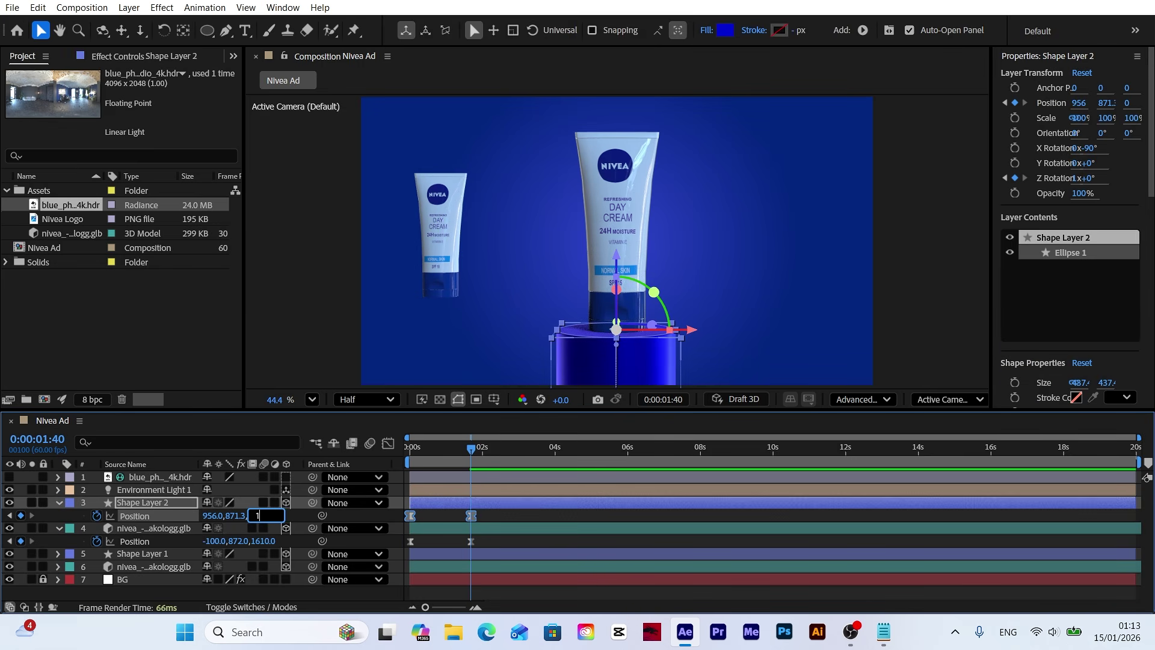
type("1610")
key("Return")
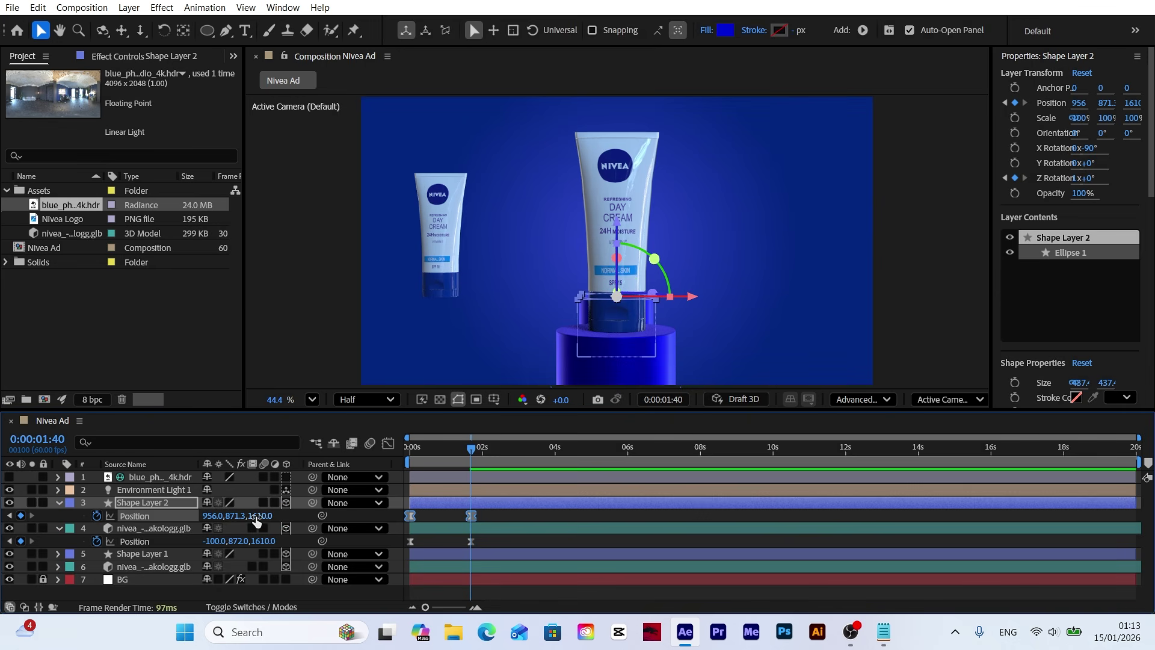
left_click_drag(212, 515, 150, 518)
scroll(431, 312, "up", 5)
left_click_drag(587, 261, 599, 260)
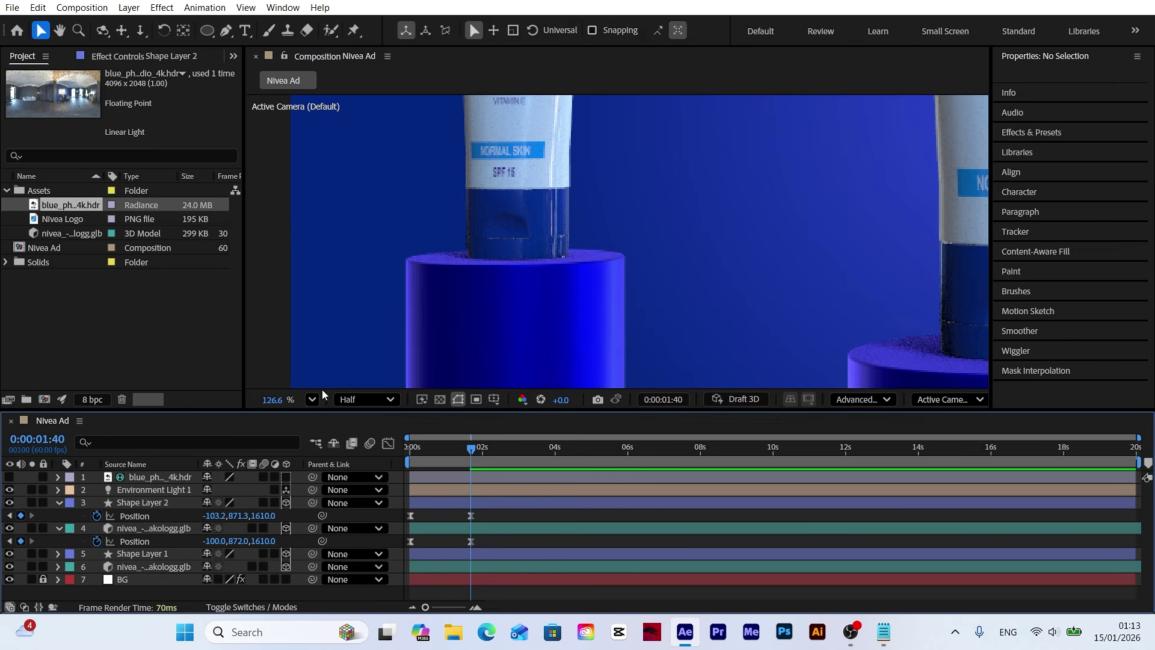
Raise Shape Layer 2's Extrusion Depth from 320 to 698, then return to 0:00.
left_click(318, 397)
left_click(335, 117)
key("ctrl+z")
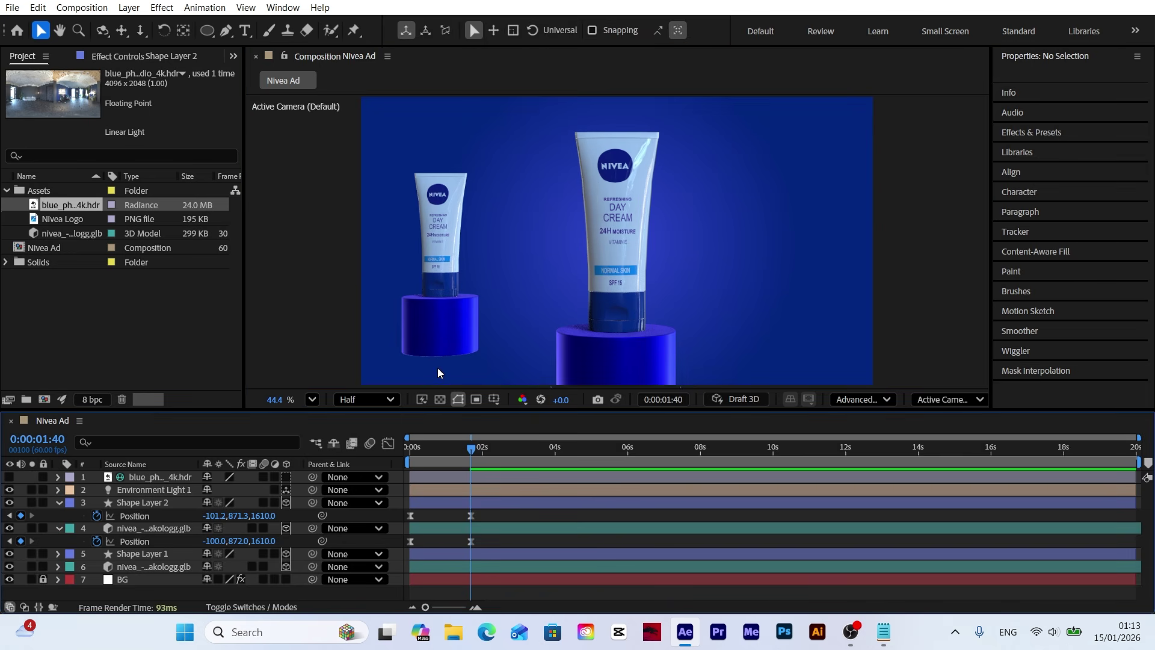
left_click(60, 503)
left_click(58, 503)
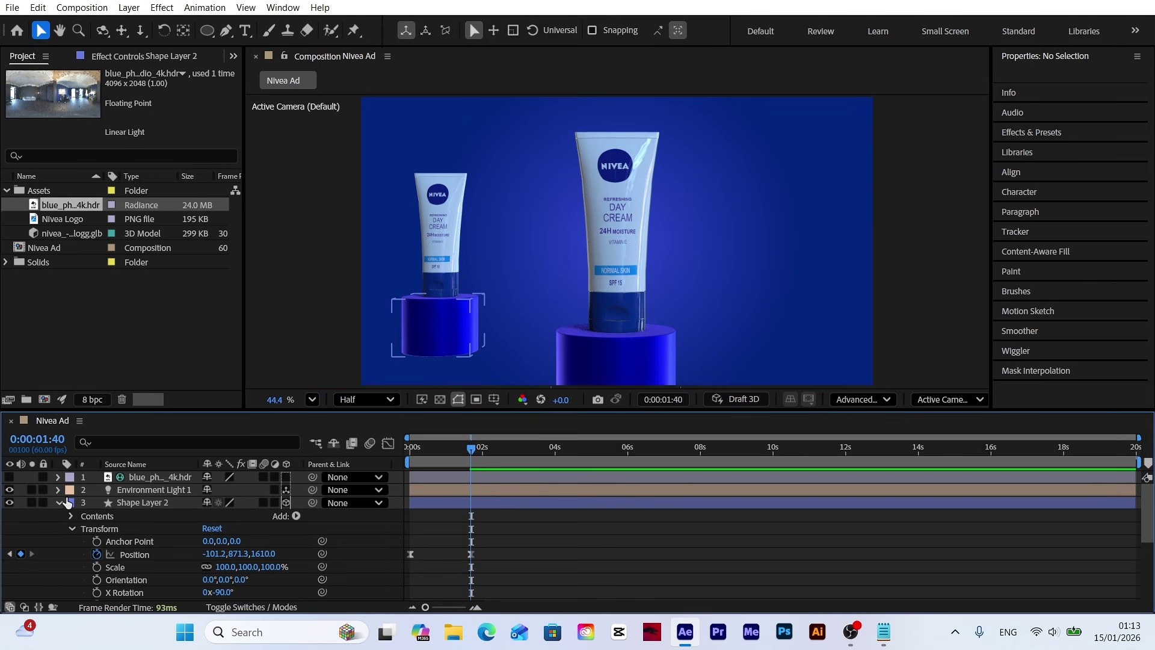
left_click(71, 529)
left_click(71, 542)
scroll(115, 548, "down", 2)
left_click_drag(213, 554, 376, 530)
left_click_drag(450, 521, 467, 522)
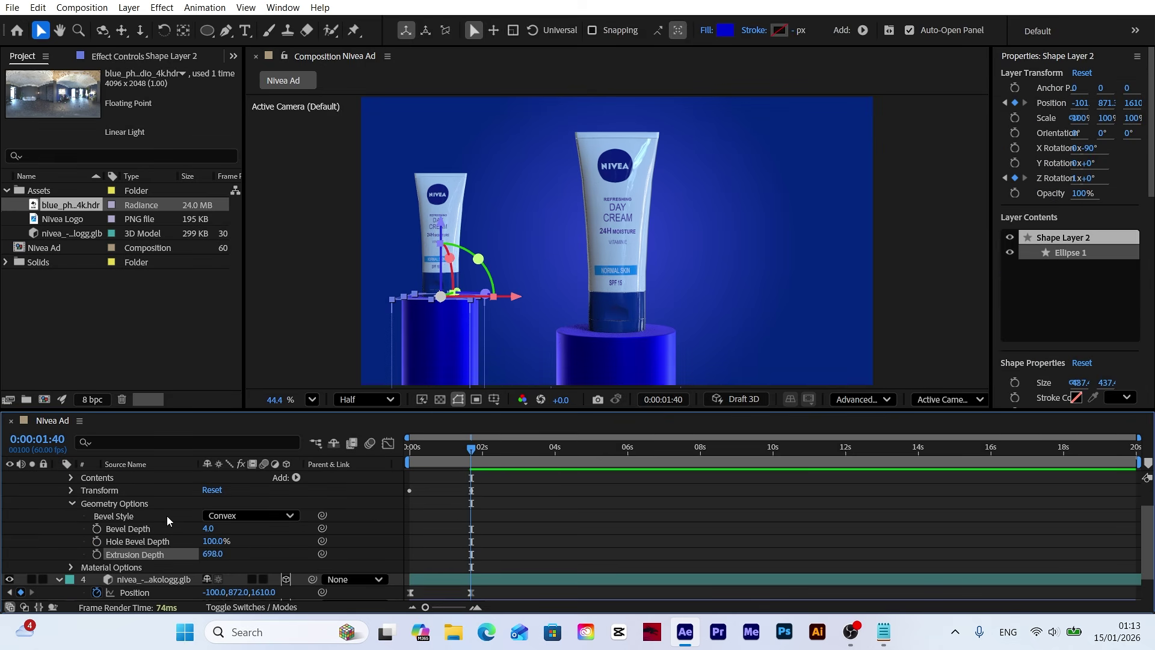
scroll(160, 511, "up", 3)
key("u")
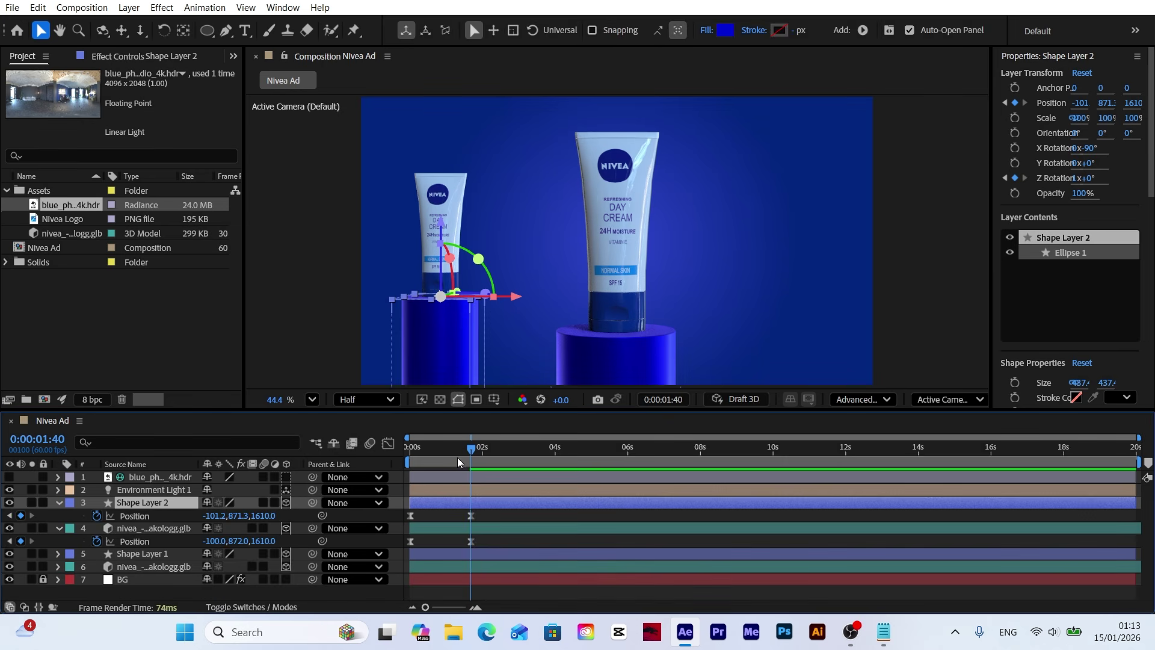
left_click_drag(458, 460, 324, 460)
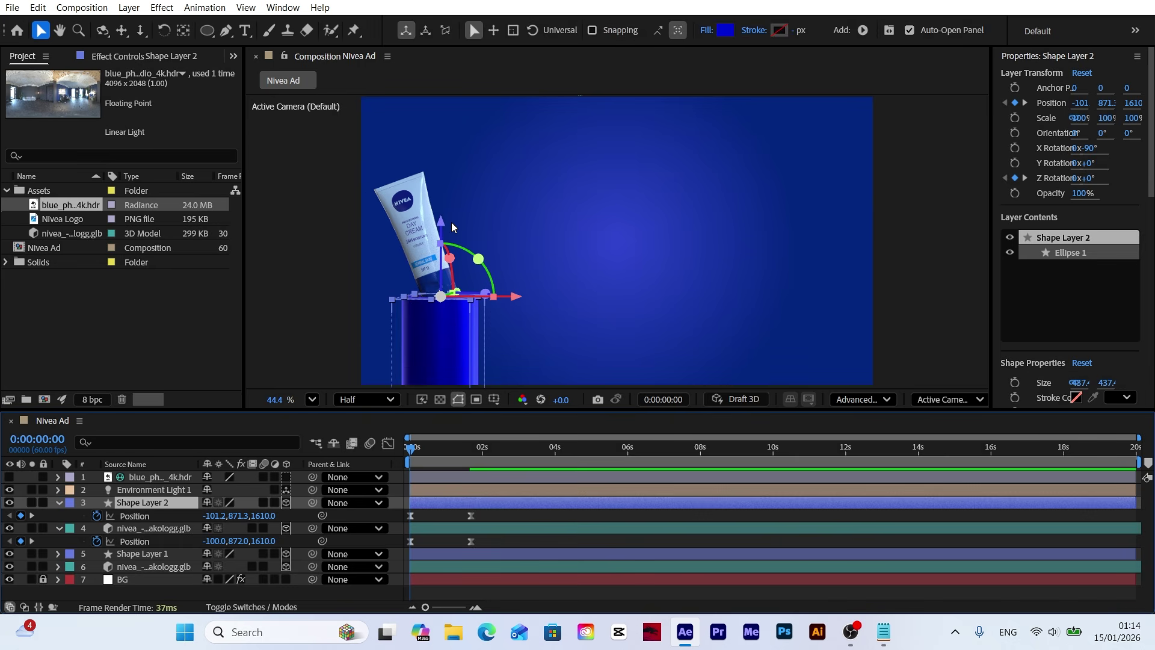
At 0s, drop the left pedestal below frame and raise the small tube above it, then preview.
left_click_drag(441, 231, 440, 339)
left_click(424, 258)
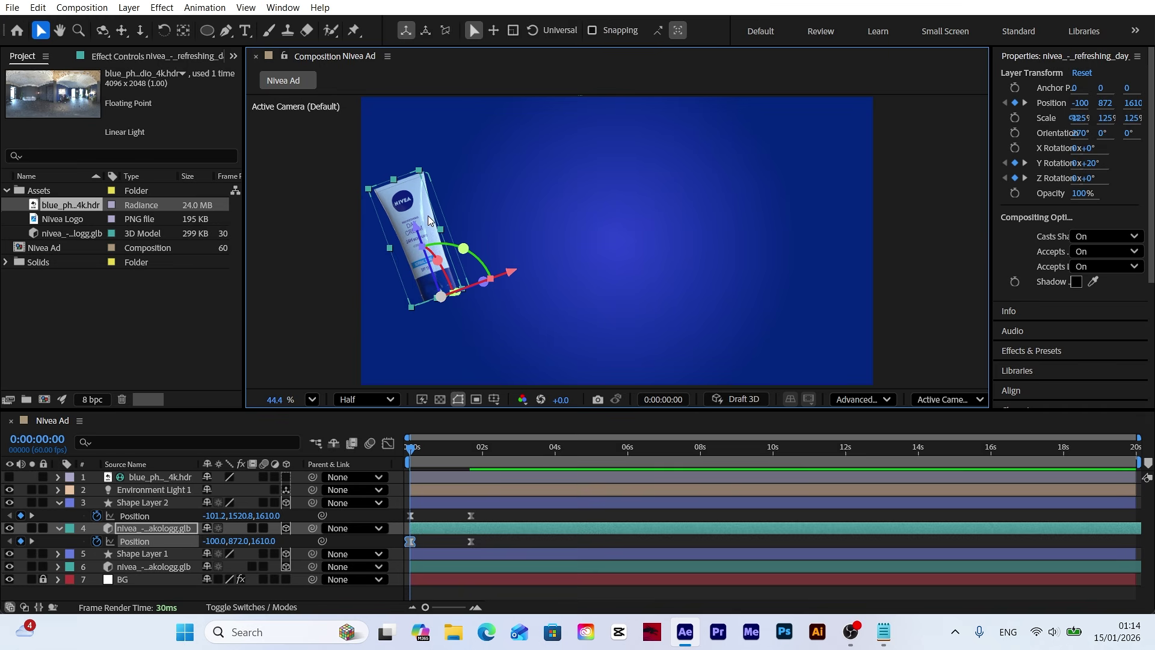
left_click_drag(427, 214, 446, 1)
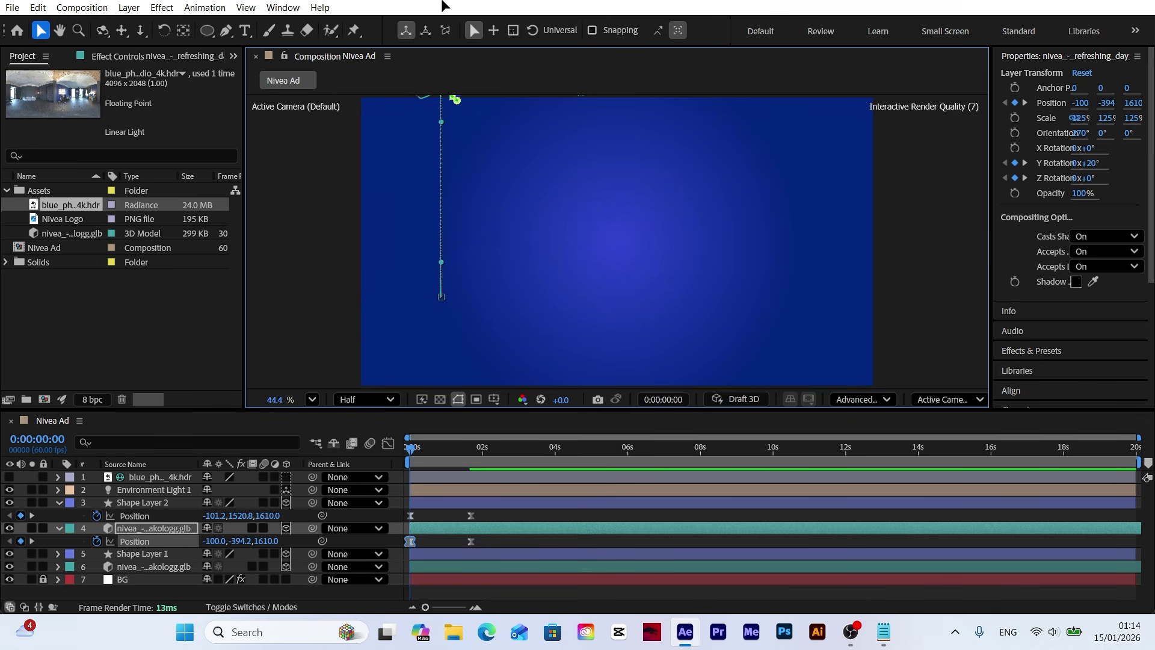
left_click(424, 178)
left_click(370, 514)
key("space")
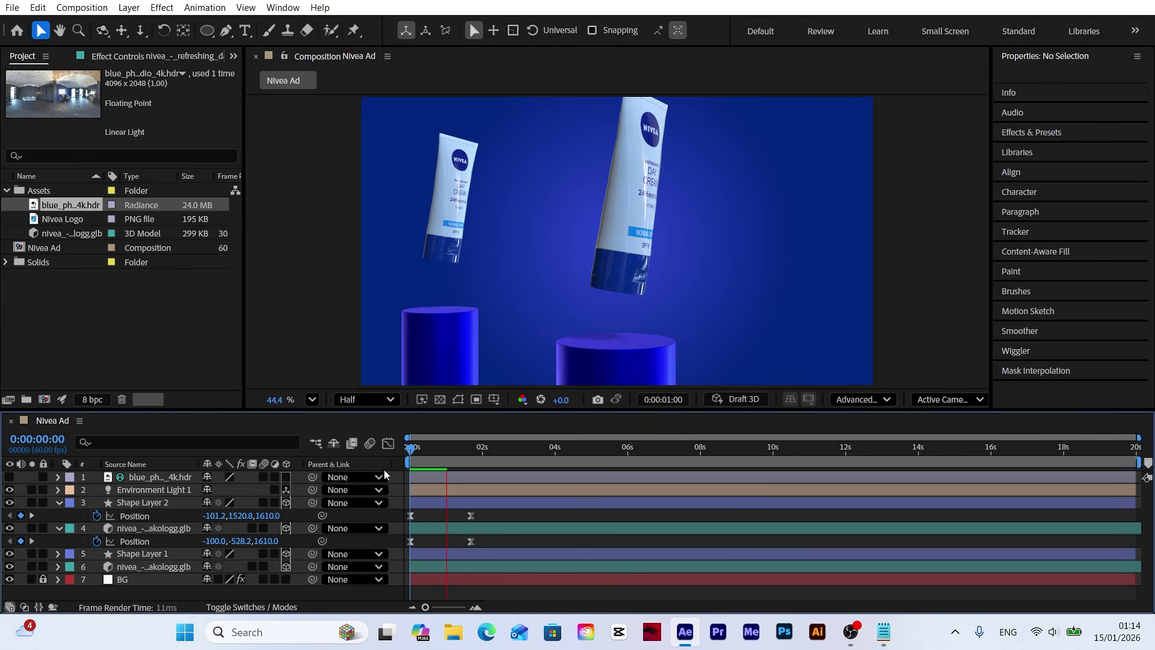
left_click_drag(424, 453, 446, 453)
Set the small tube's Y Rotation to -20° at 0s.
left_click(437, 196)
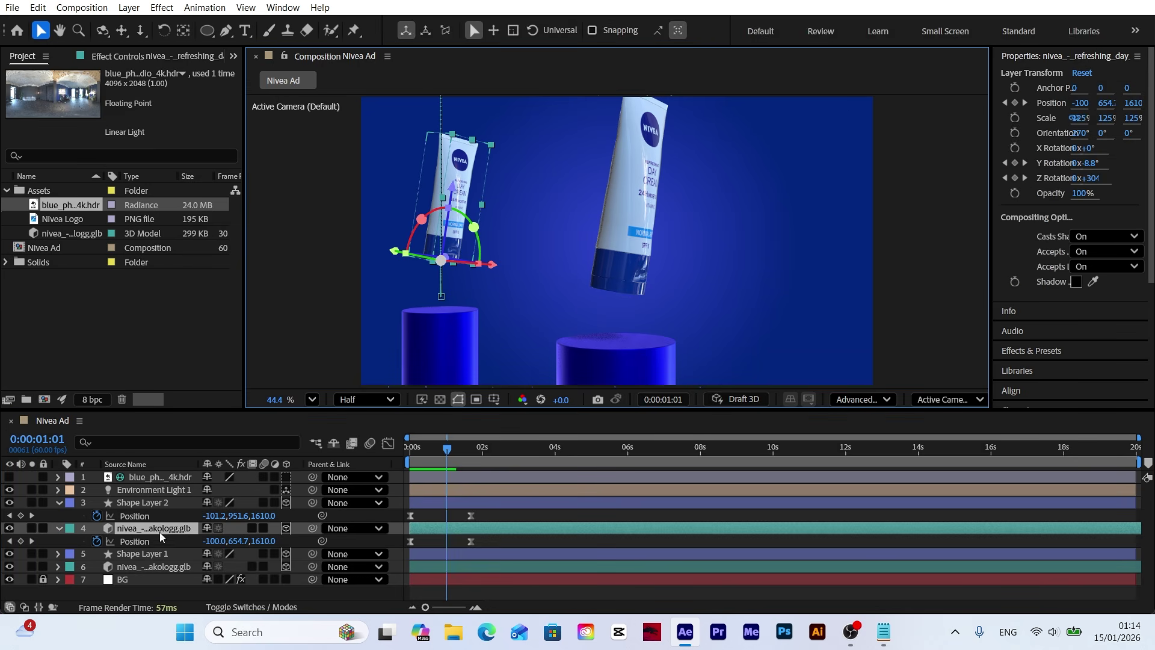
key("r")
key("Home")
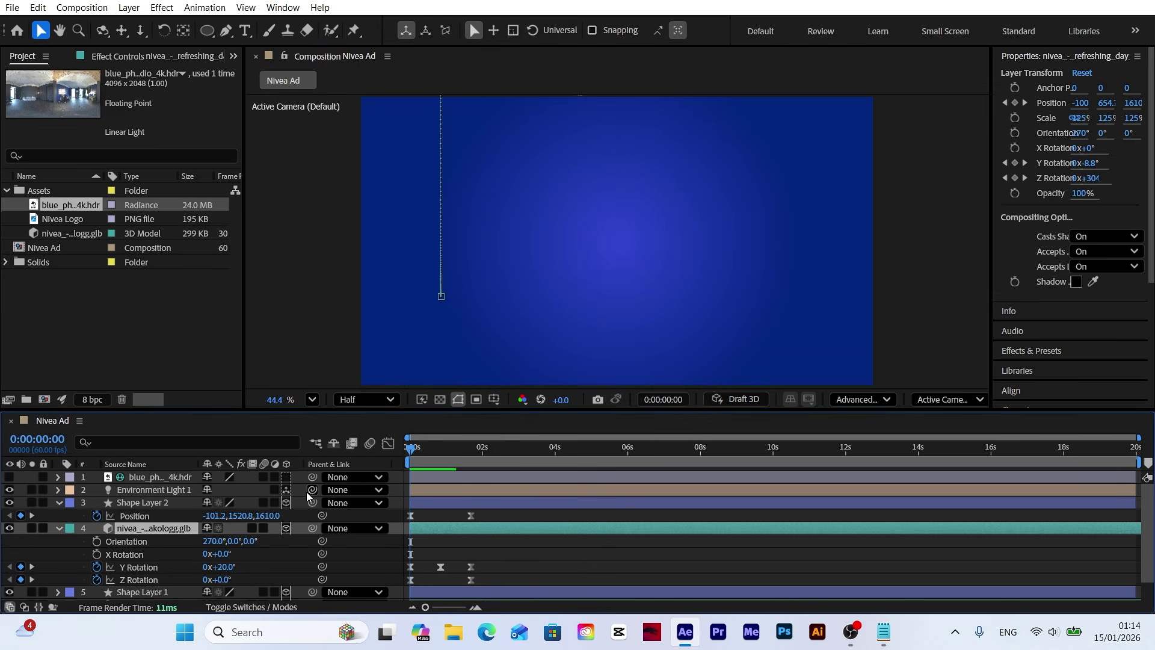
left_click(220, 567)
type("-20")
key("Return")
Set its Y Rotation to +10° at 0:50 and preview the animation.
left_click(32, 567)
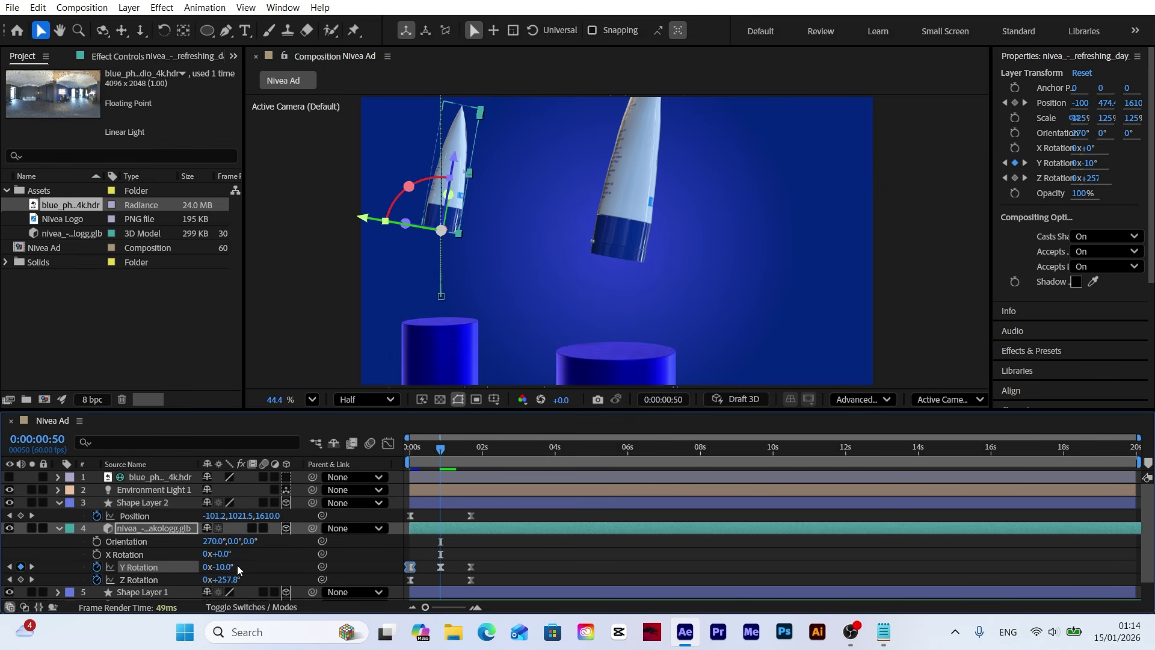
left_click(227, 567)
key("Return")
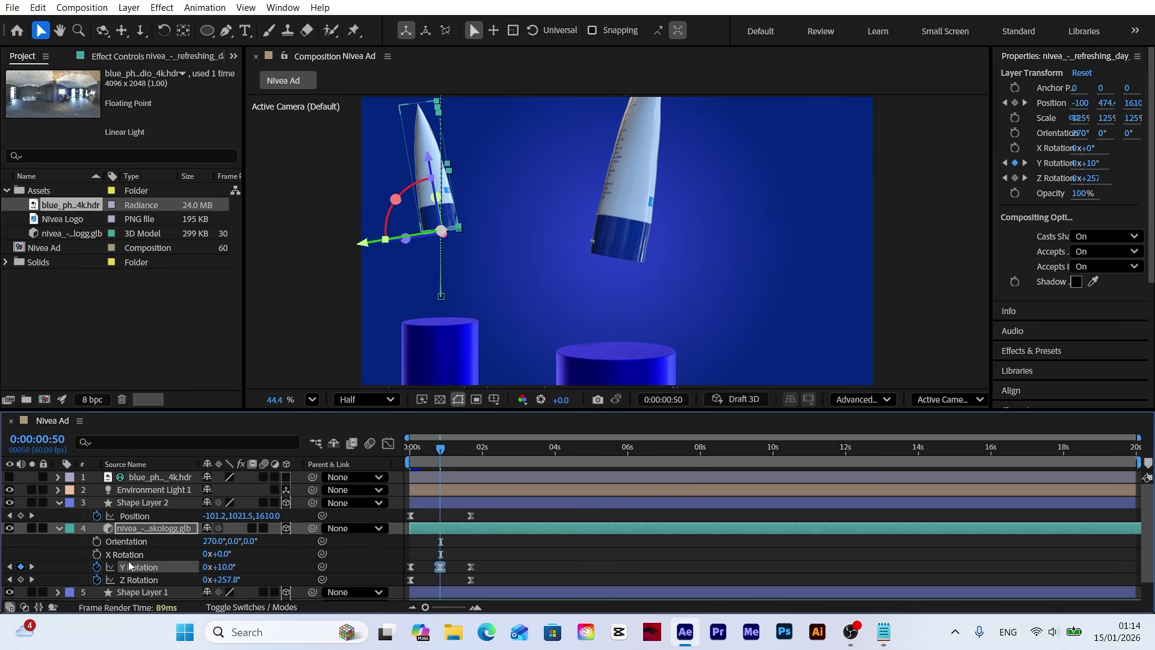
left_click(58, 503)
left_click(57, 515)
left_click_drag(422, 456, 312, 485)
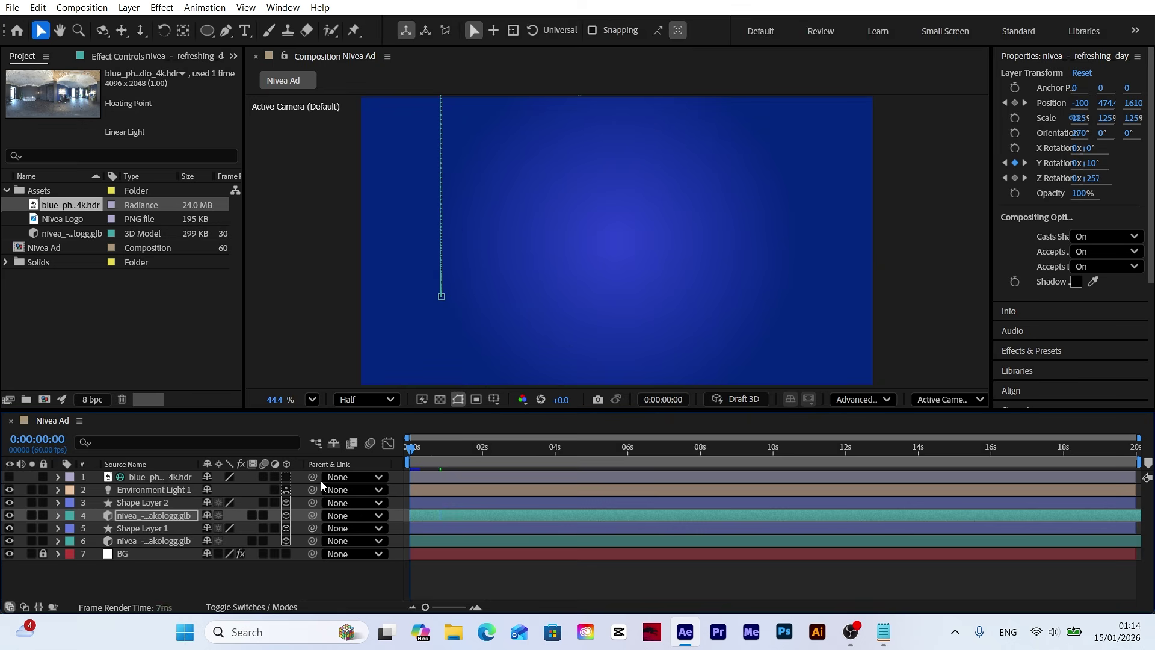
key("space")
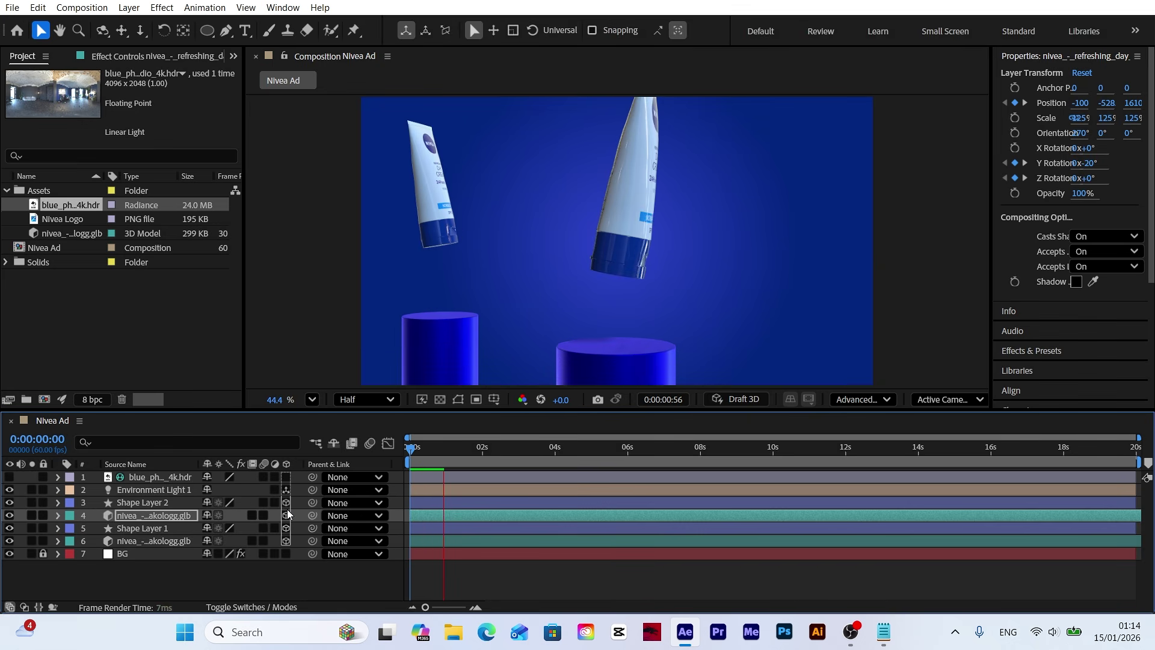
key("space")
key("space")
Duplicate Shape Layer 2 and the left nivea tube with Edit > Duplicate.
left_click_drag(415, 456, 604, 456)
left_click(151, 506)
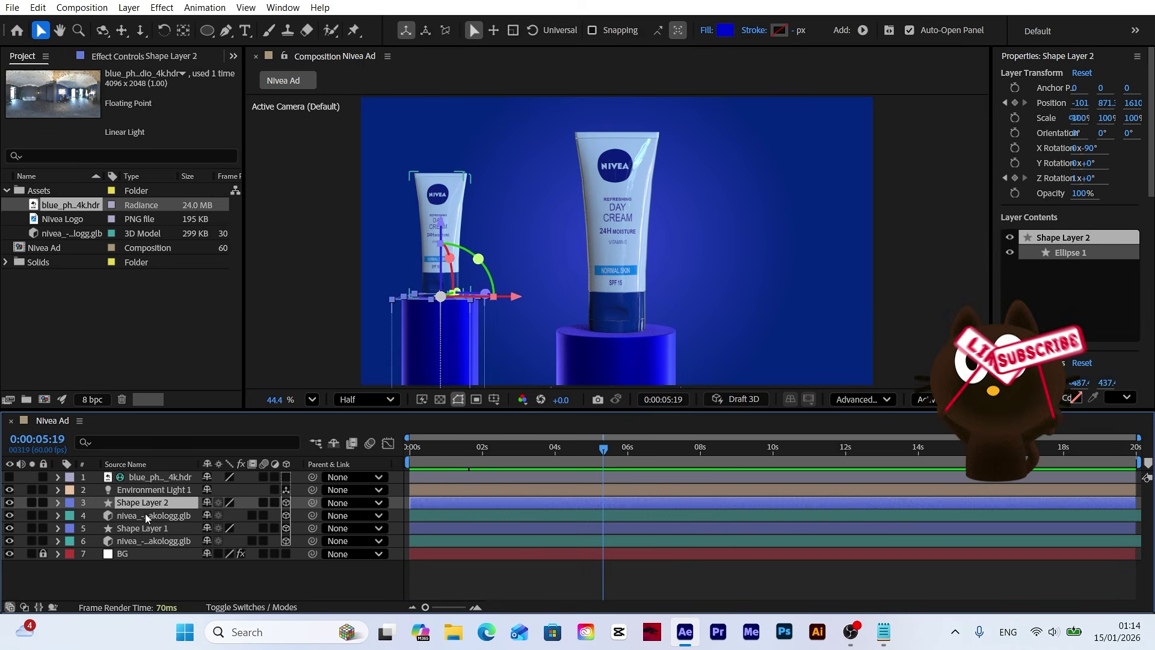
left_click(146, 514, "ctrl")
left_click(38, 7)
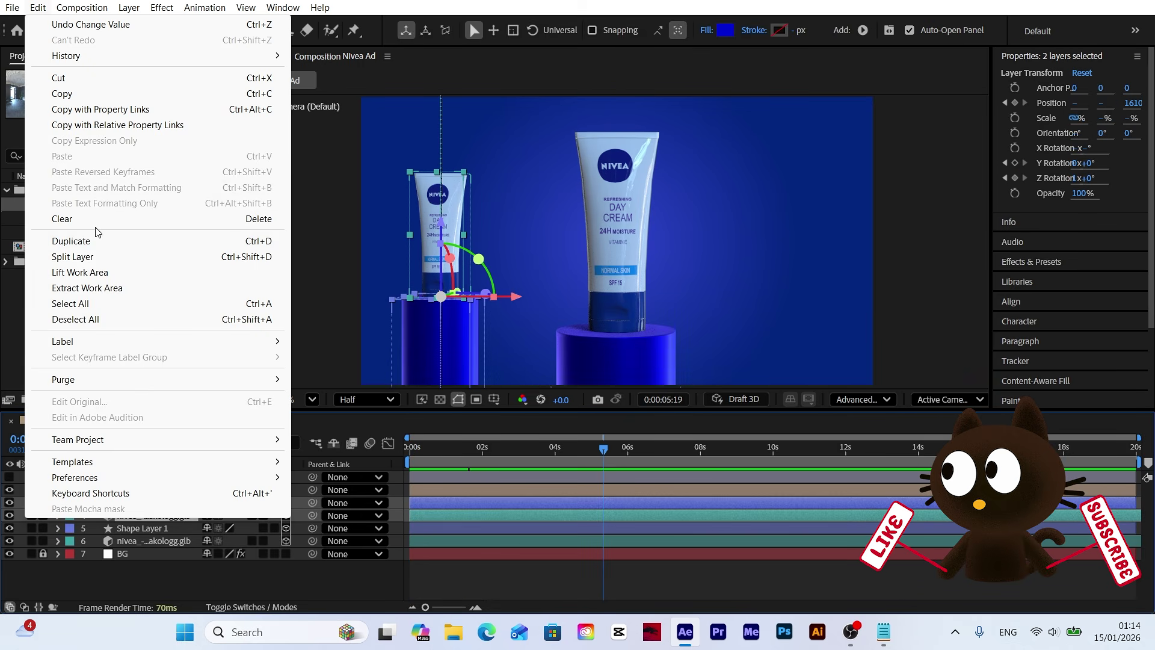
left_click(72, 242)
left_click_drag(146, 515, 146, 514)
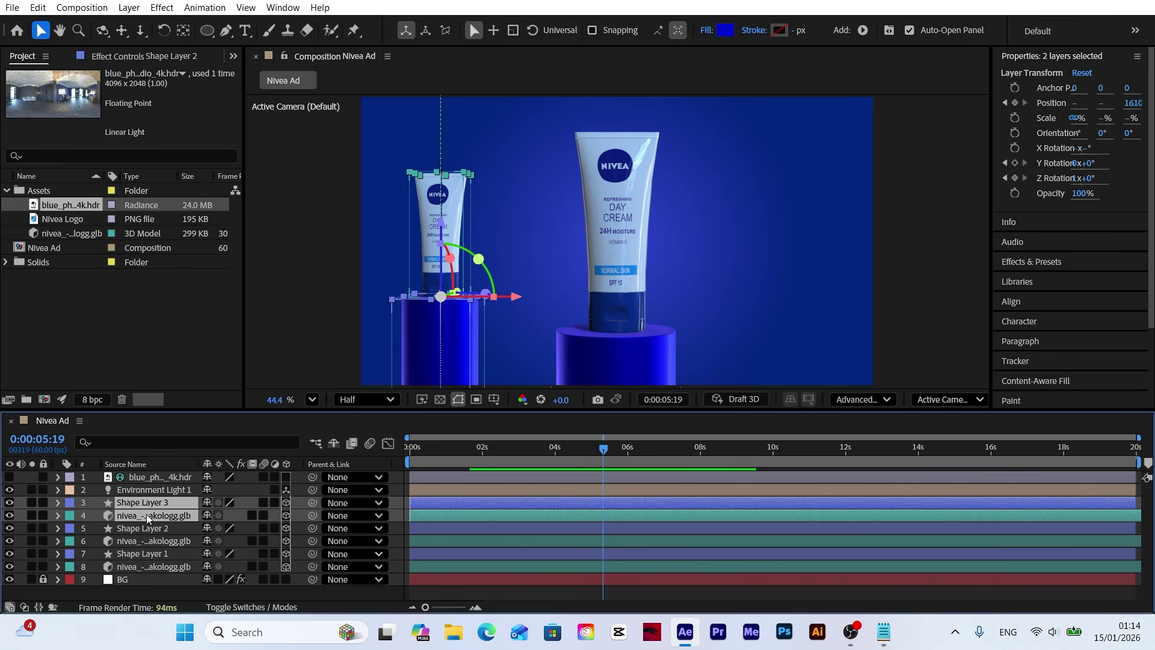
Move the copied tube and pedestal right to X ≈ 2040, keeping Z 1610.
key("p")
left_click(9, 515)
left_click(136, 541)
left_click(137, 516, "shift")
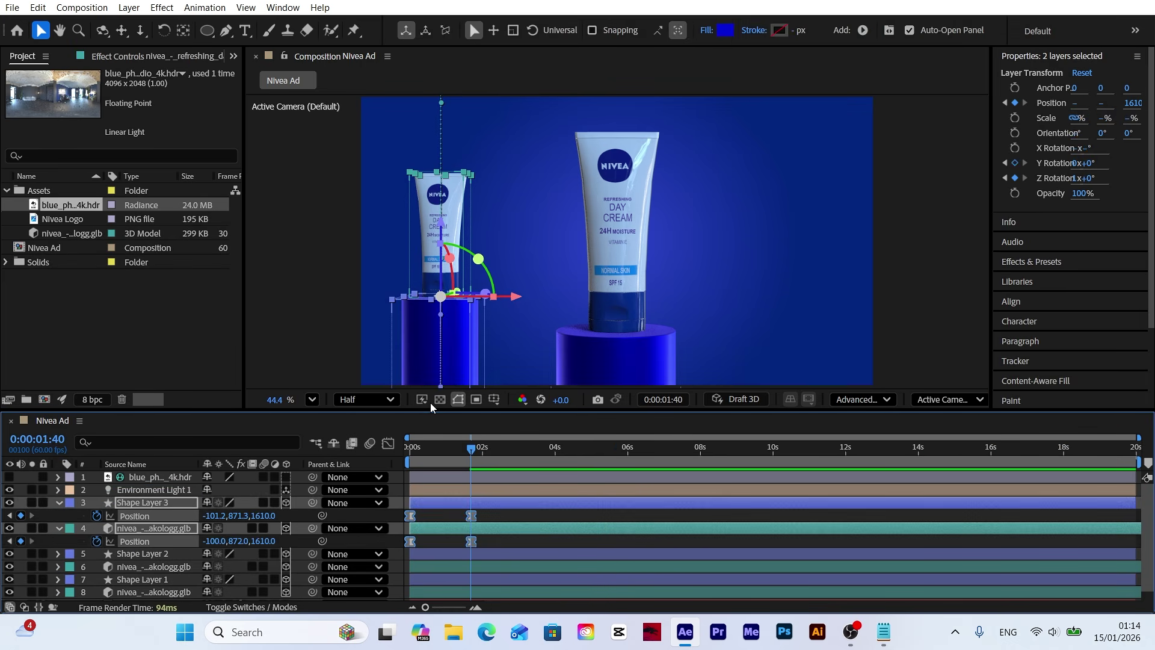
left_click_drag(518, 301, 875, 300)
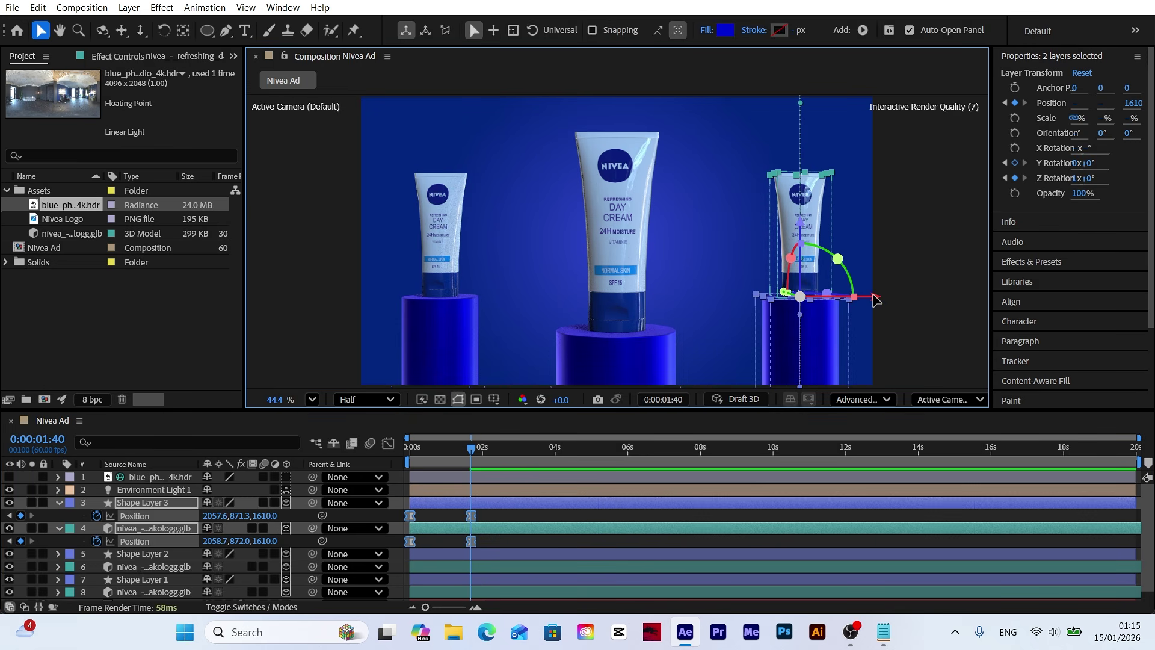
left_click(392, 515)
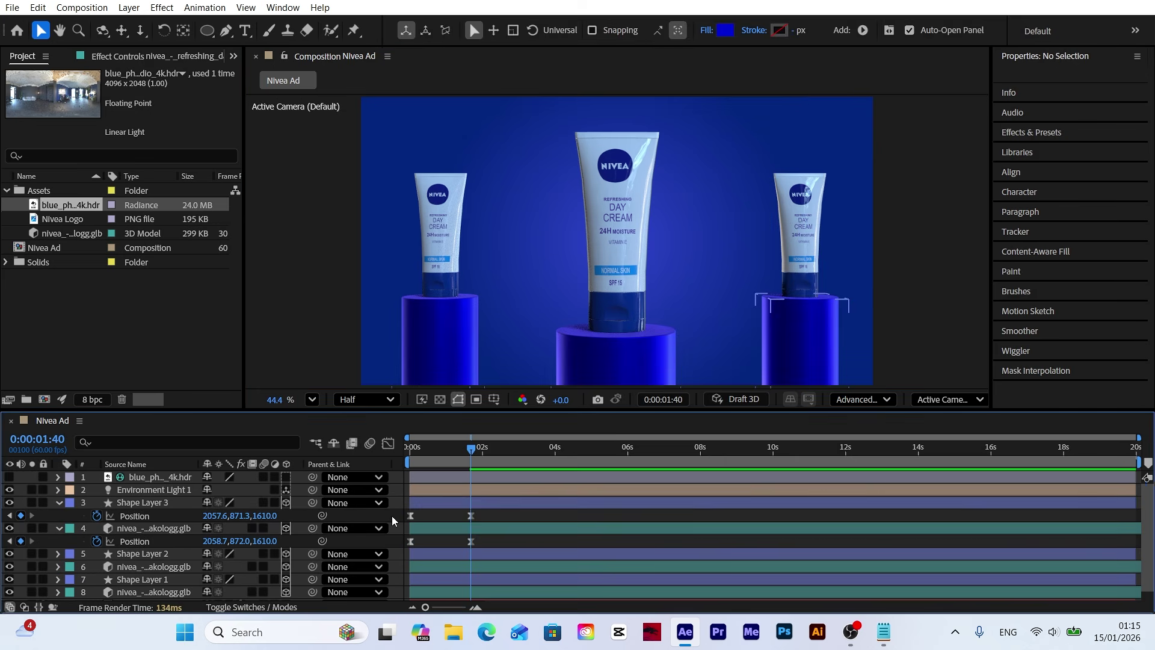
left_click(135, 516)
left_click(134, 541, "shift")
left_click_drag(876, 302, 872, 302)
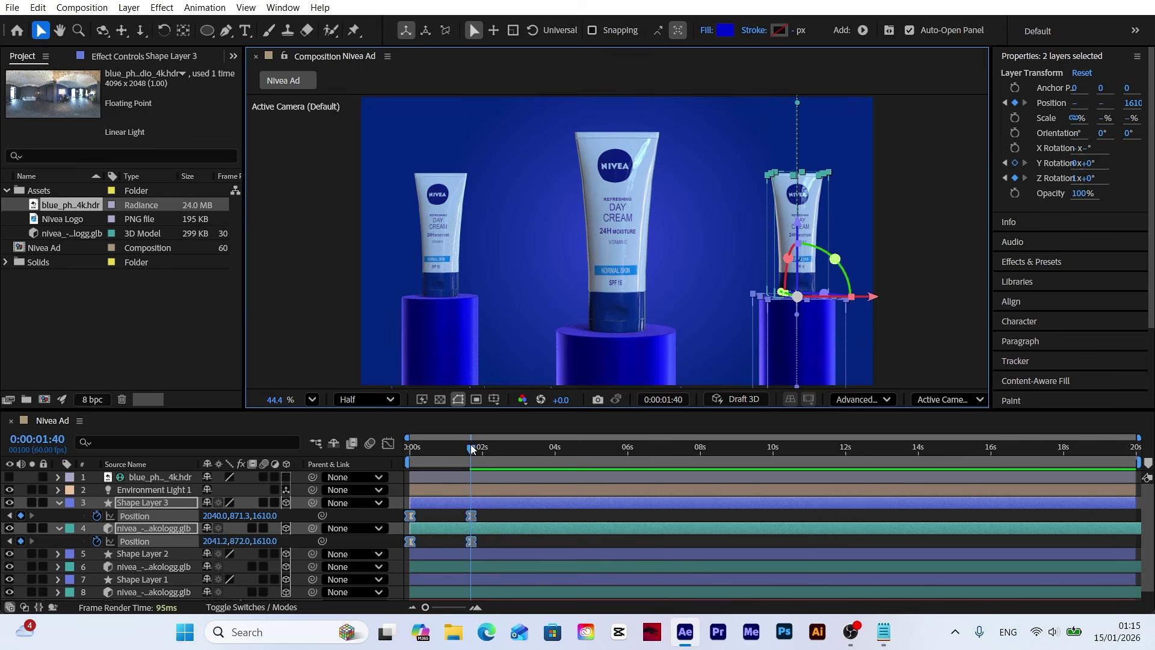
left_click_drag(471, 449, 377, 467)
left_click(363, 540)
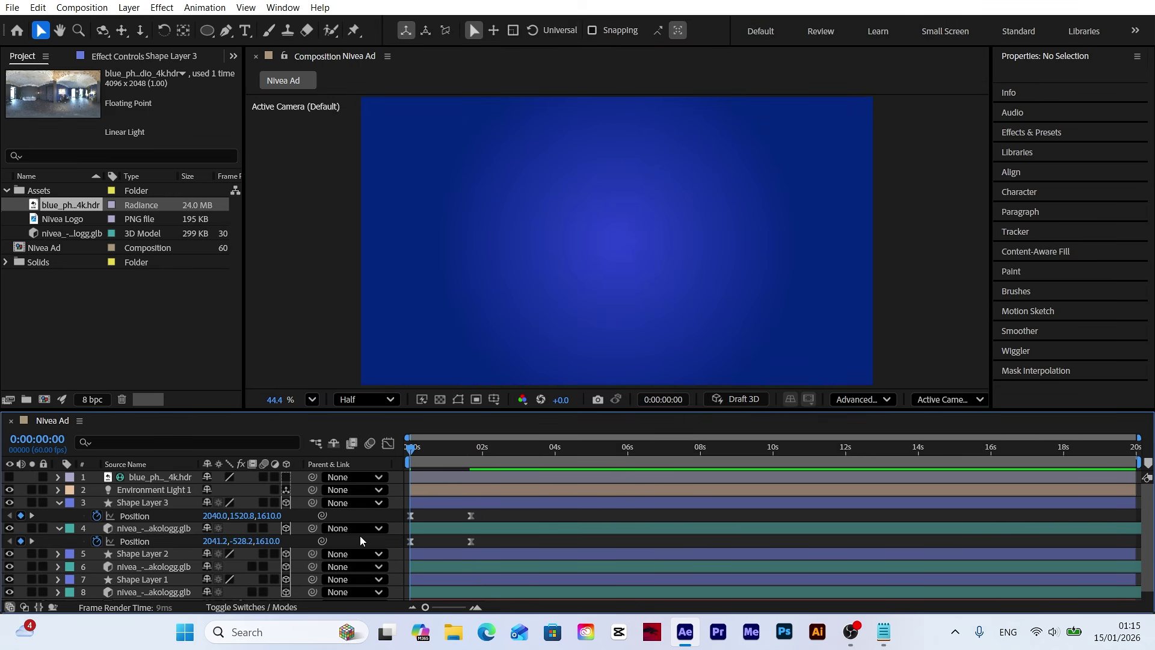
Preview the tube drop-in and collapse the copied pedestal and tube properties.
key("space")
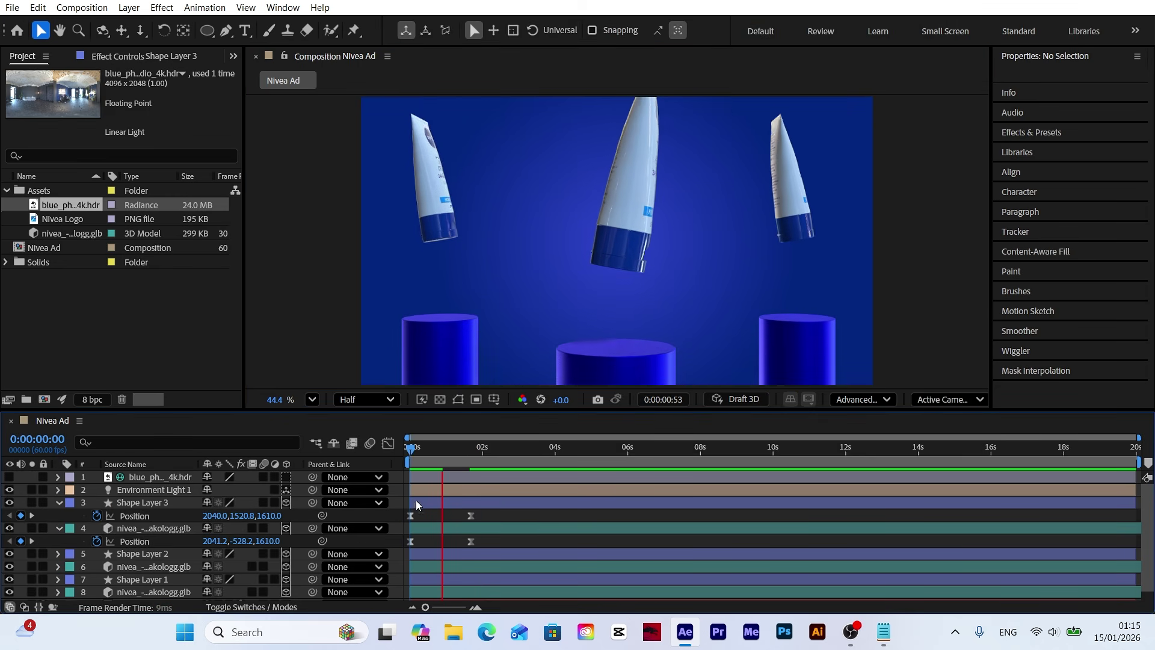
left_click(458, 399)
left_click(57, 503)
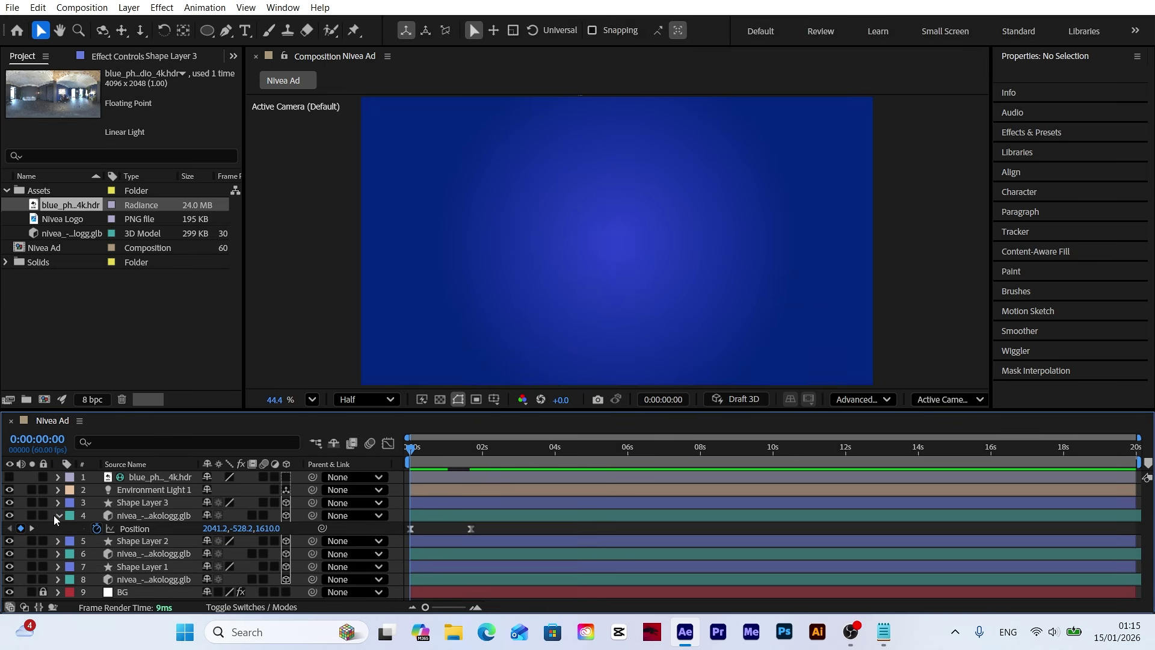
left_click(58, 516)
key("space")
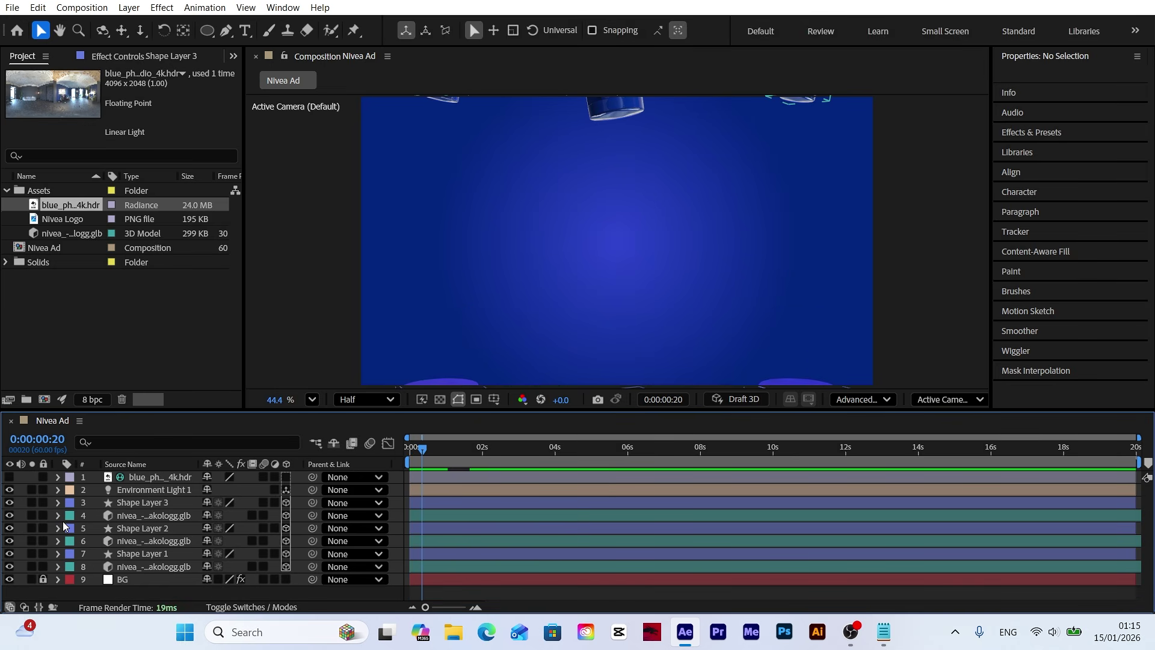
Start the left tube and pedestal at 20 frames and the right pair at 40 frames.
left_click(147, 541)
left_click(181, 528, "ctrl")
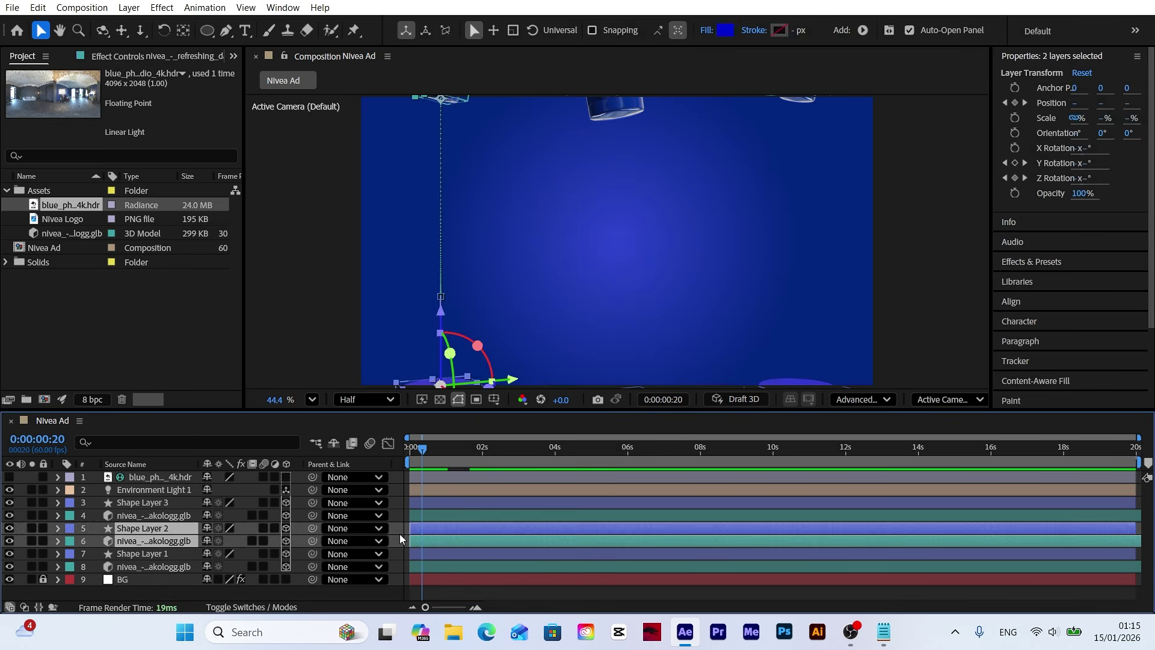
key("shift+Page_Down")
key("shift+Page_Down")
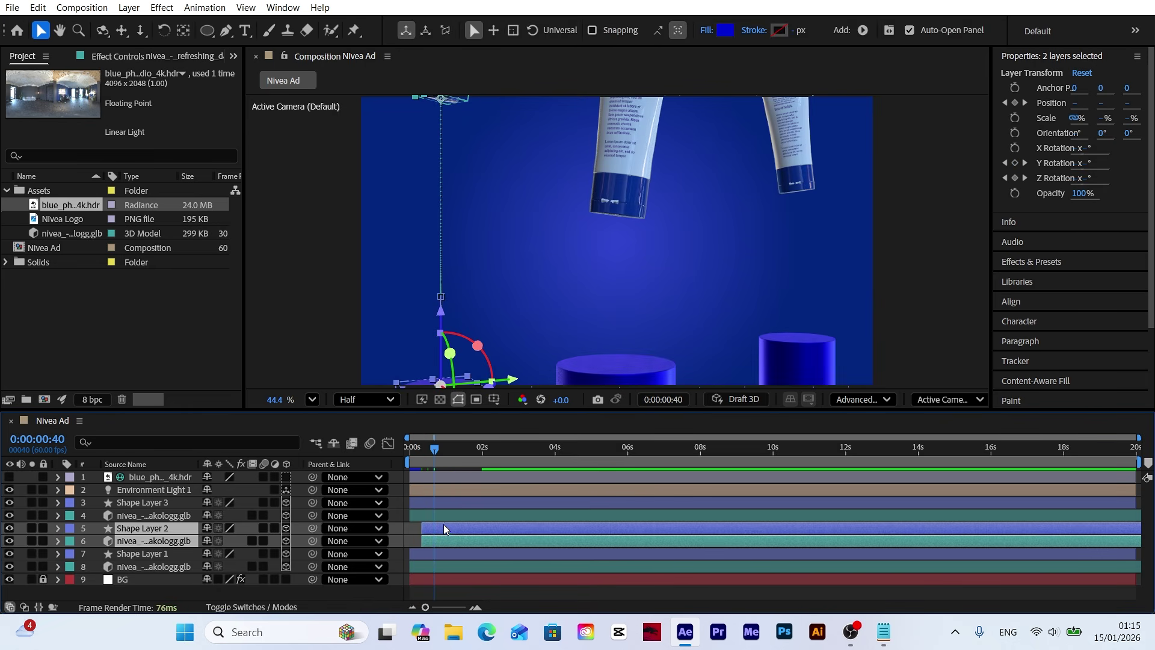
left_click(443, 503)
left_click(428, 514, "ctrl")
key("bracketleft")
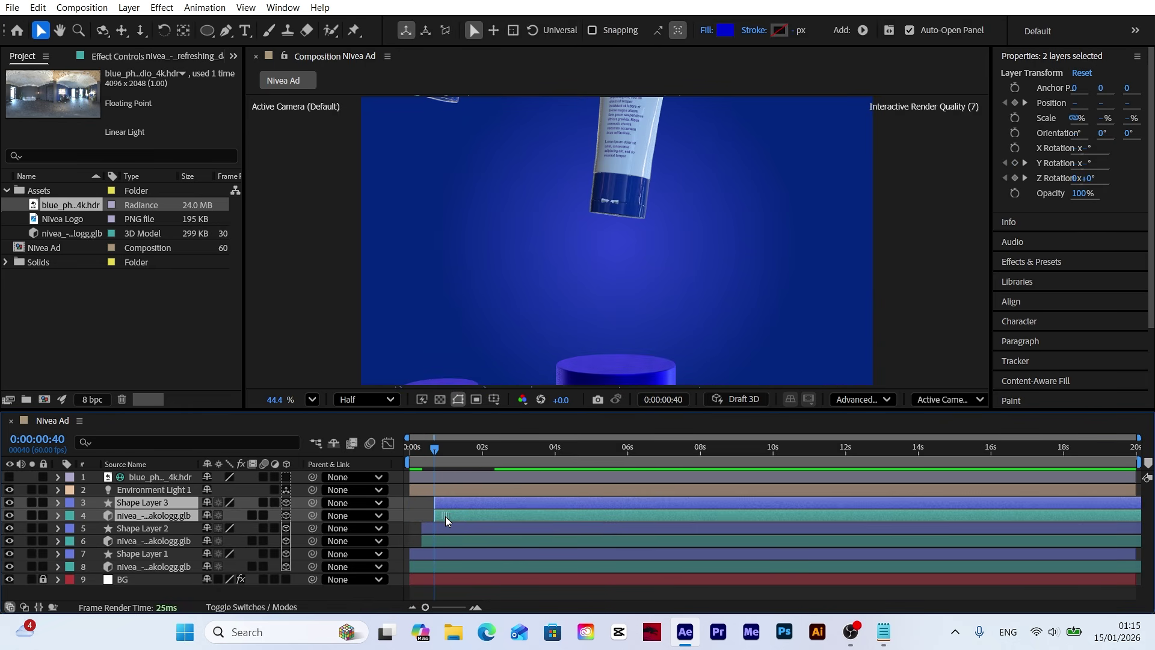
Replay the preview and check the tubes have landed by about 2 seconds.
key("space")
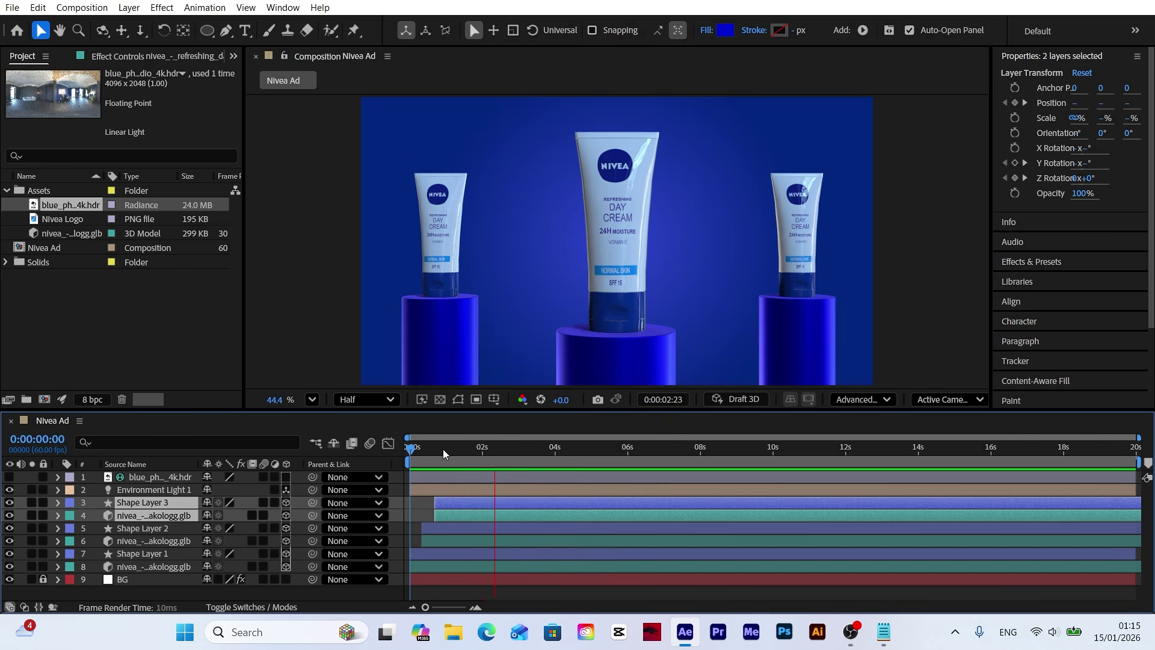
left_click_drag(443, 449, 519, 451)
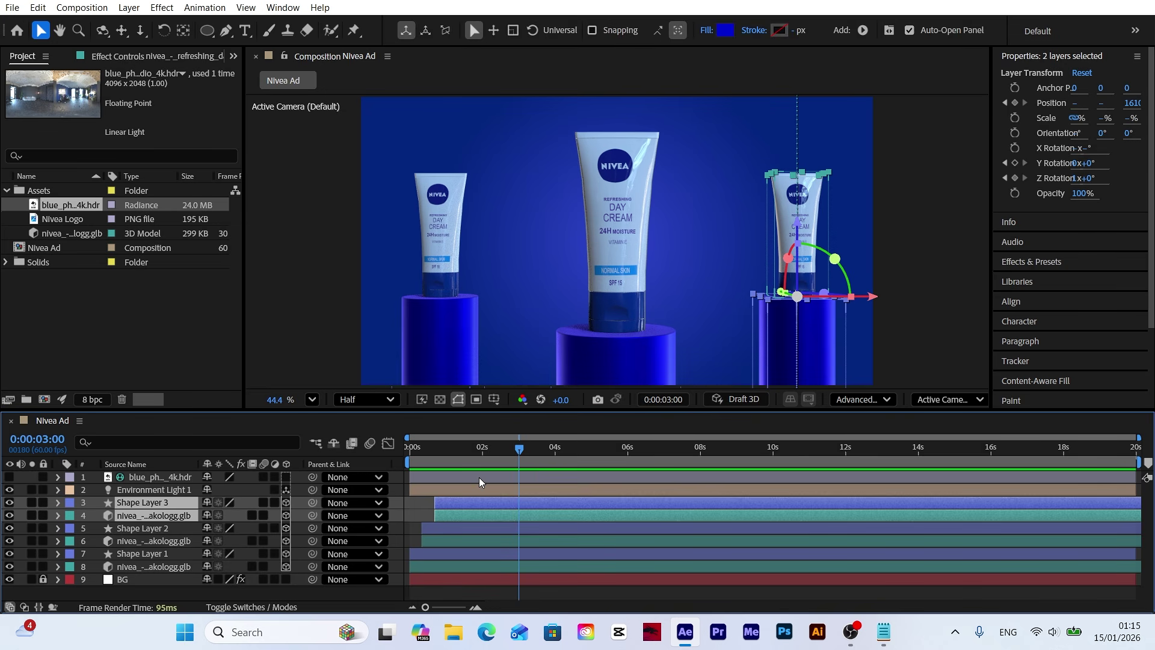
left_click(424, 511)
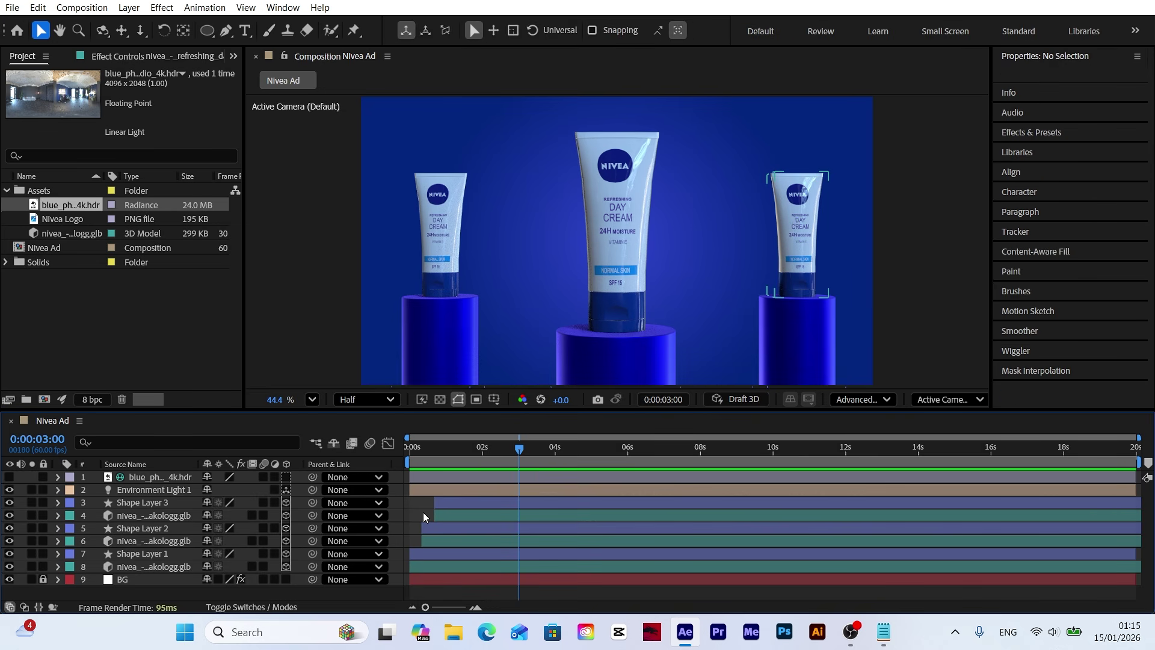
Add a new 50mm camera, Camera 1, to the composition.
left_click(591, 267)
left_click(124, 7)
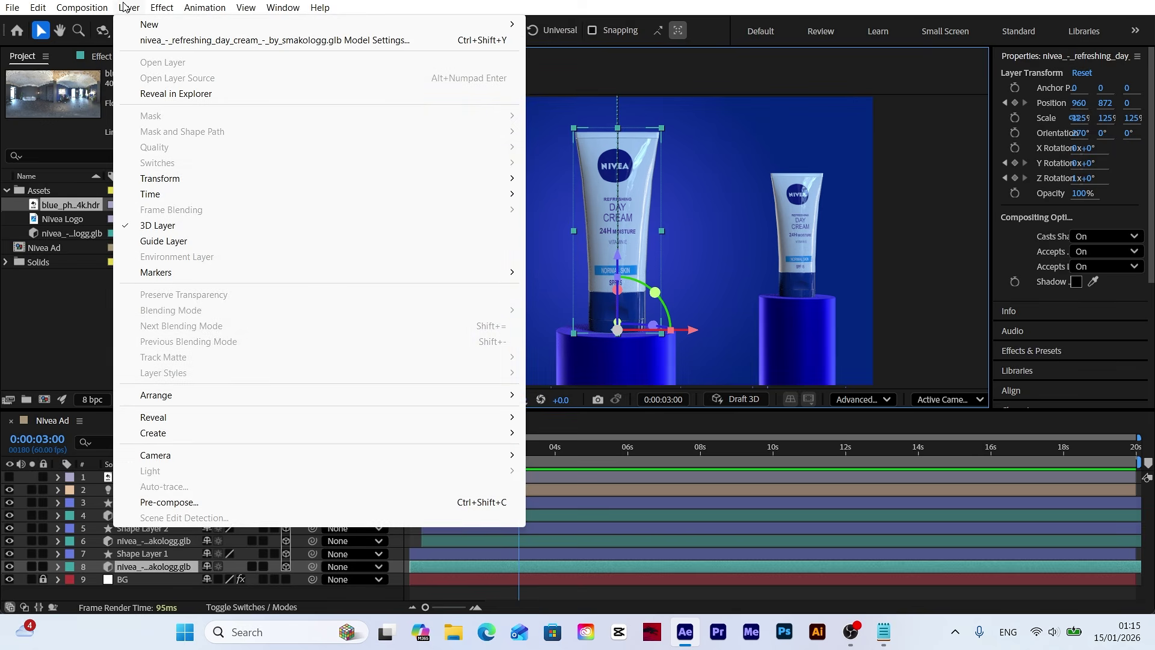
mouse_move(148, 24)
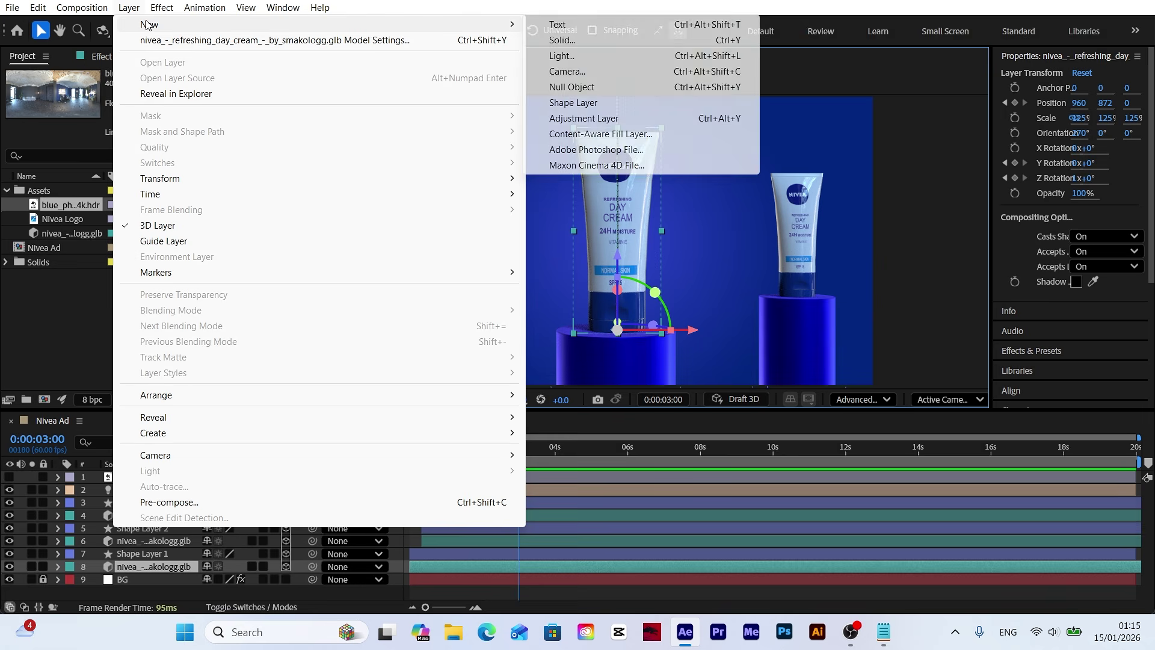
left_click(572, 71)
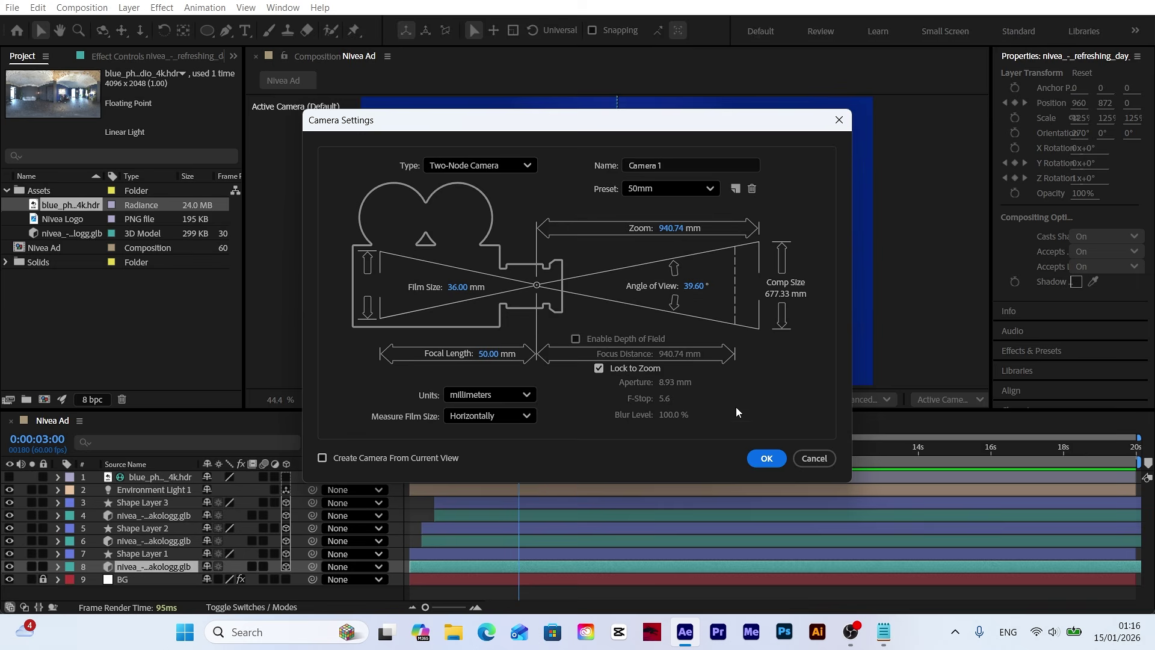
left_click(767, 458)
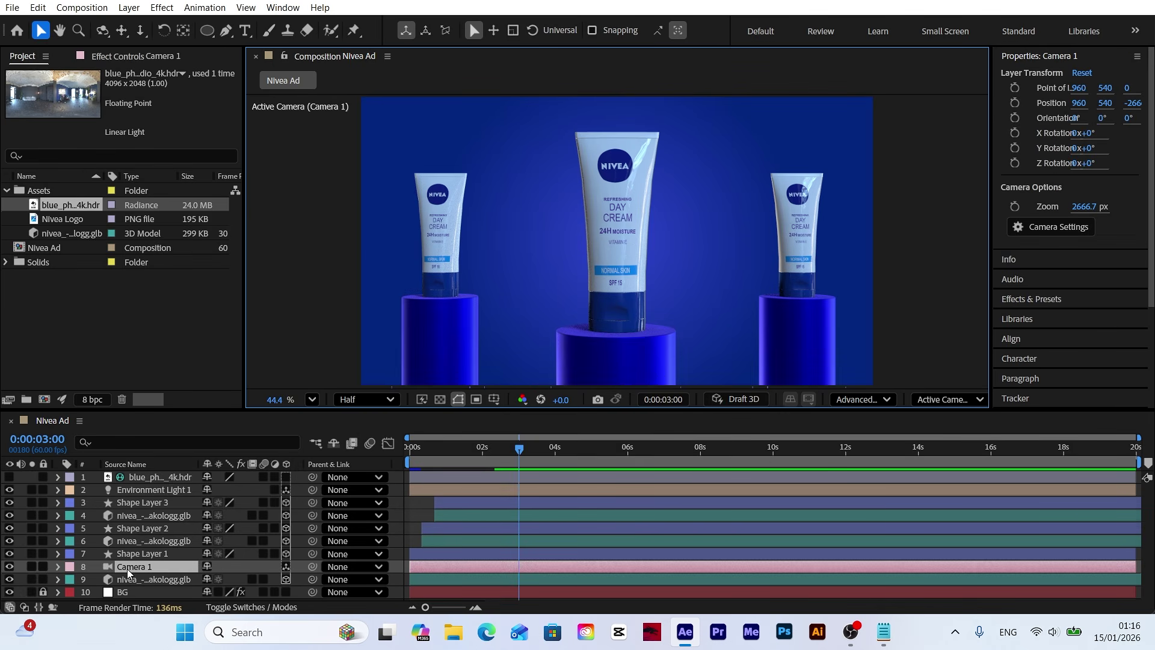
Move Camera 1 to the top of the layer stack and create an orbit null for it.
left_click_drag(128, 568, 136, 474)
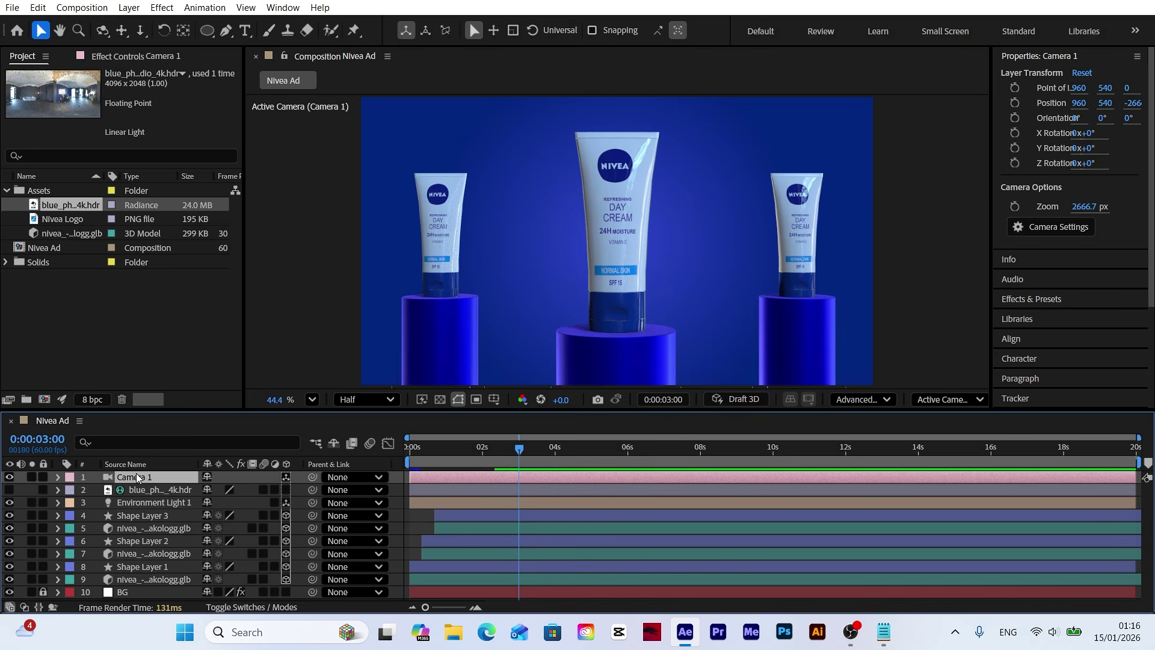
right_click(136, 473)
mouse_move(181, 363)
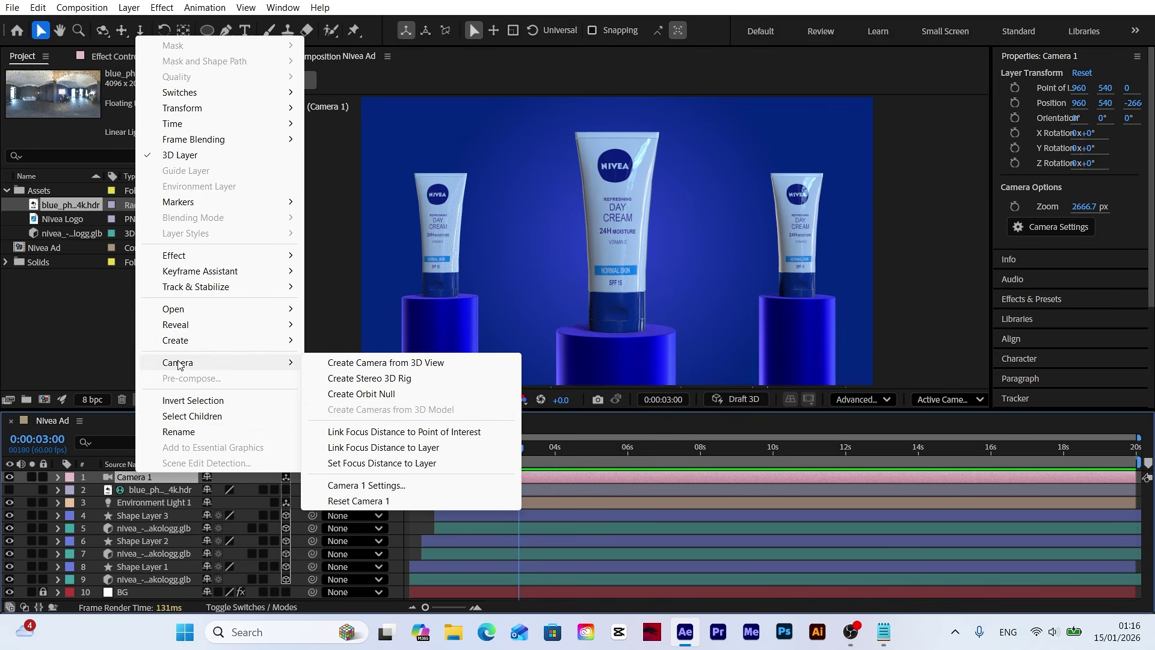
left_click(363, 395)
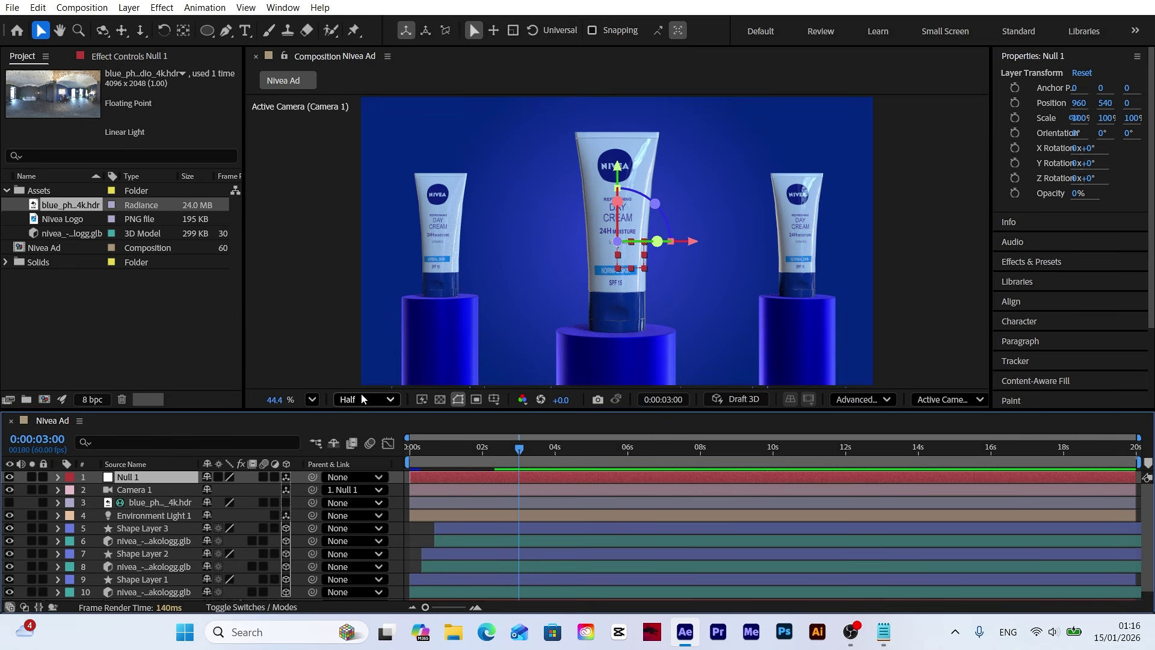
Keyframe Null 1's Position at 3s and push it in onto the left tube at 4:40.
key("p")
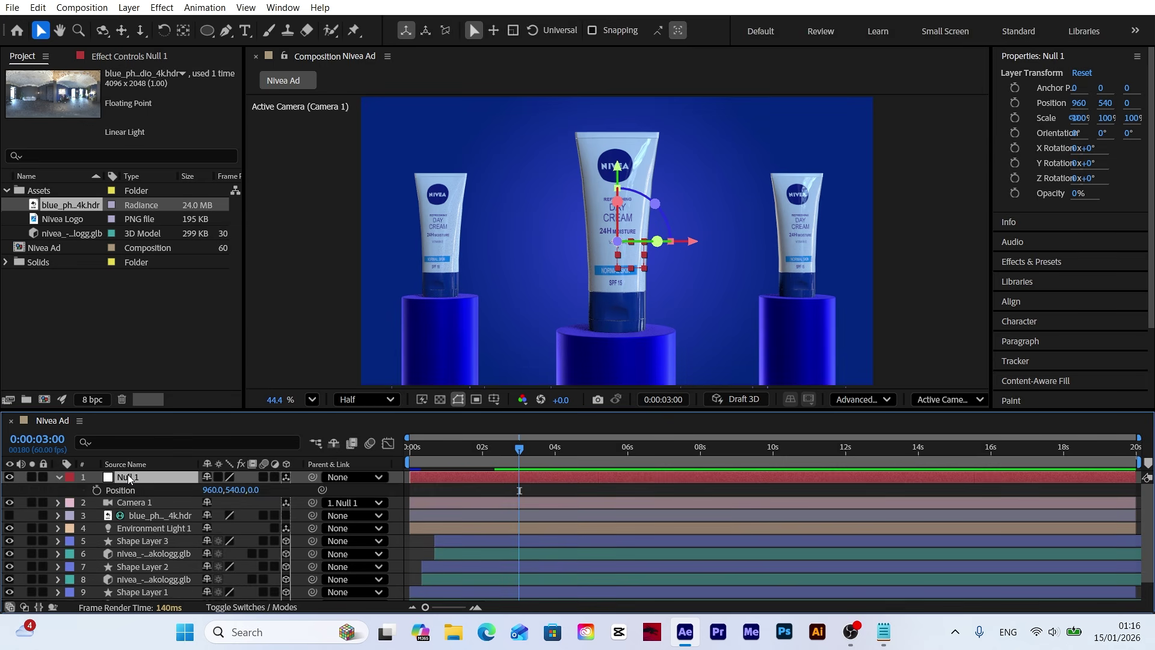
left_click(93, 491)
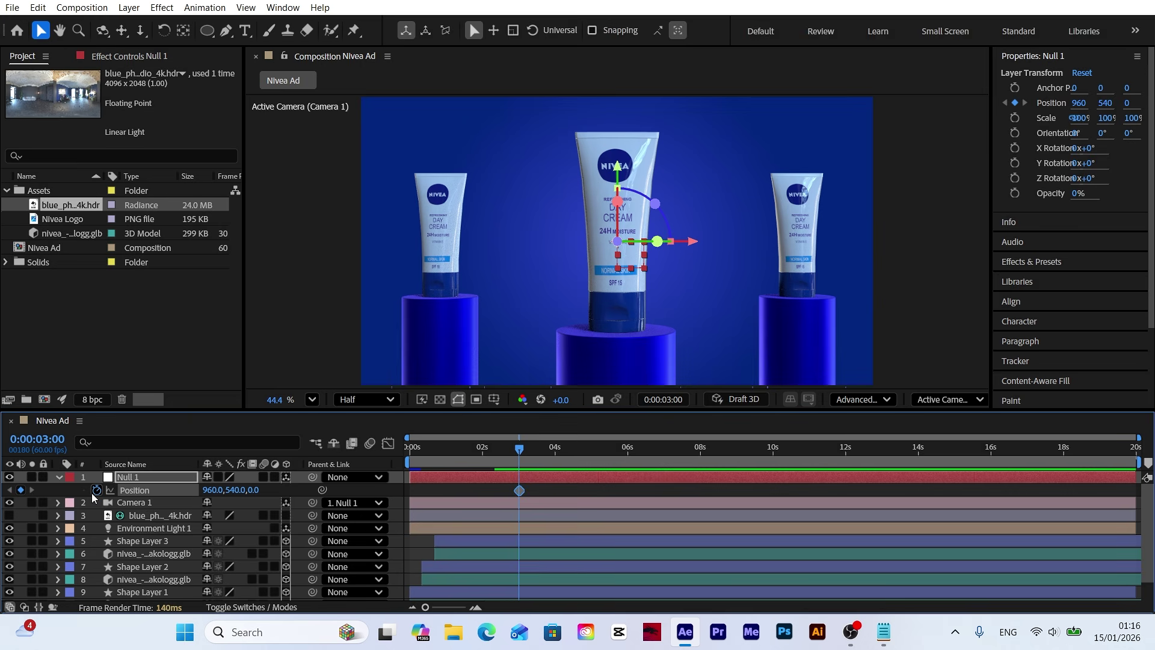
key("space")
left_click_drag(247, 490, 433, 482)
left_click_drag(212, 489, 192, 487)
Apply Easy Ease to both null Position keyframes and lengthen the ease into the final one.
left_click_drag(572, 499, 518, 492)
right_click(520, 491)
mouse_move(692, 480)
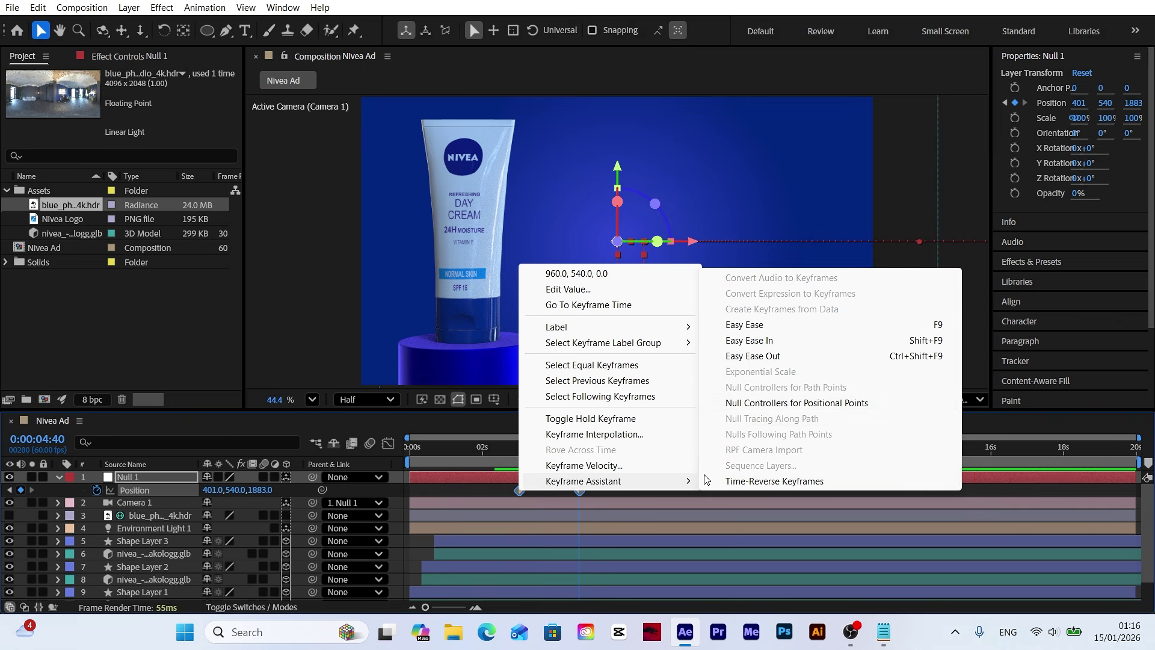
left_click(746, 327)
left_click(388, 443)
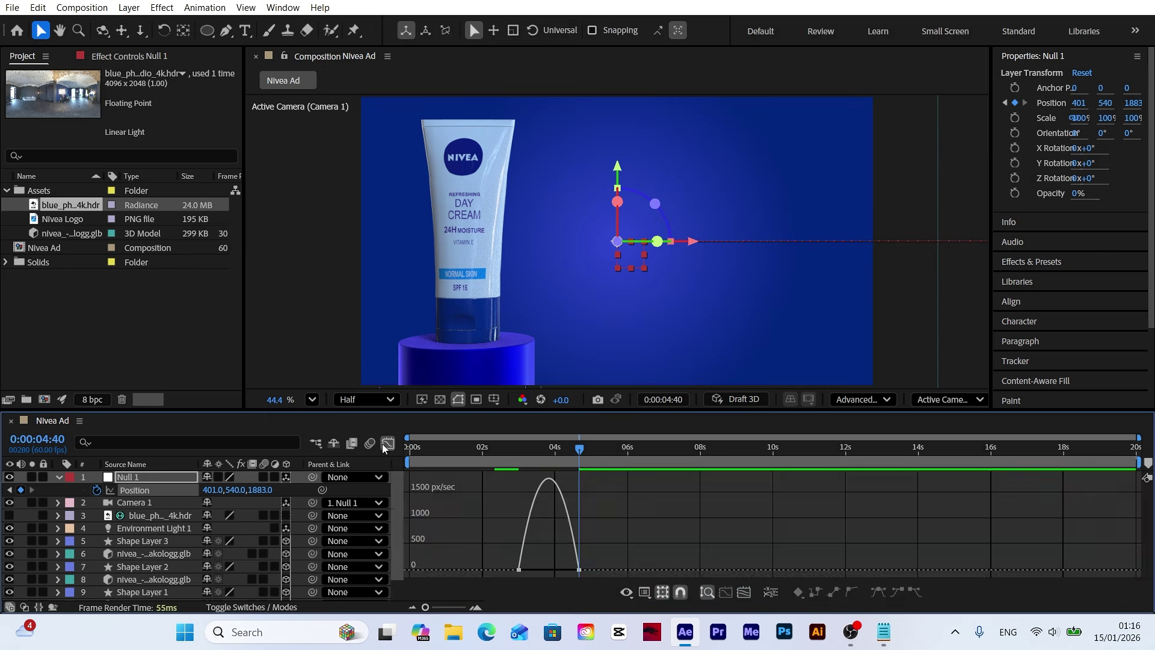
left_click_drag(589, 560, 551, 571)
left_click(388, 444)
left_click_drag(542, 452, 399, 465)
mouse_move(511, 464)
left_mouse_down()
mouse_move(496, 457)
mouse_move(513, 443)
mouse_move(586, 450)
mouse_move(519, 452)
left_mouse_up()
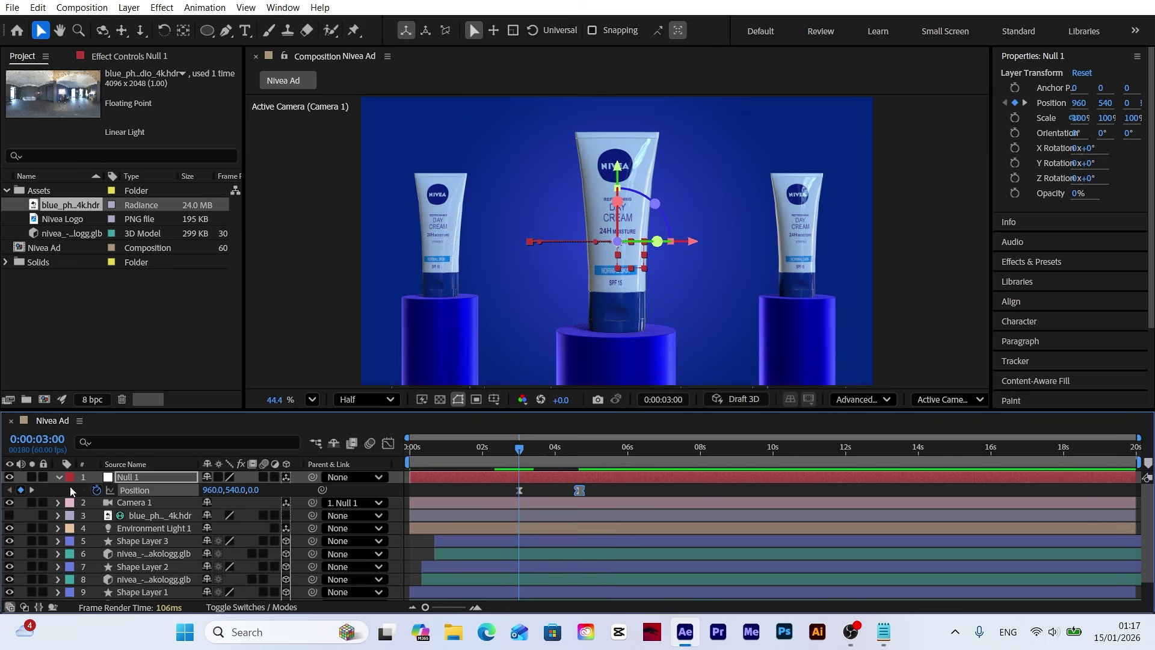
Set the left tube's Z Rotation to 2 full revolutions at 4:40.
left_click(431, 255)
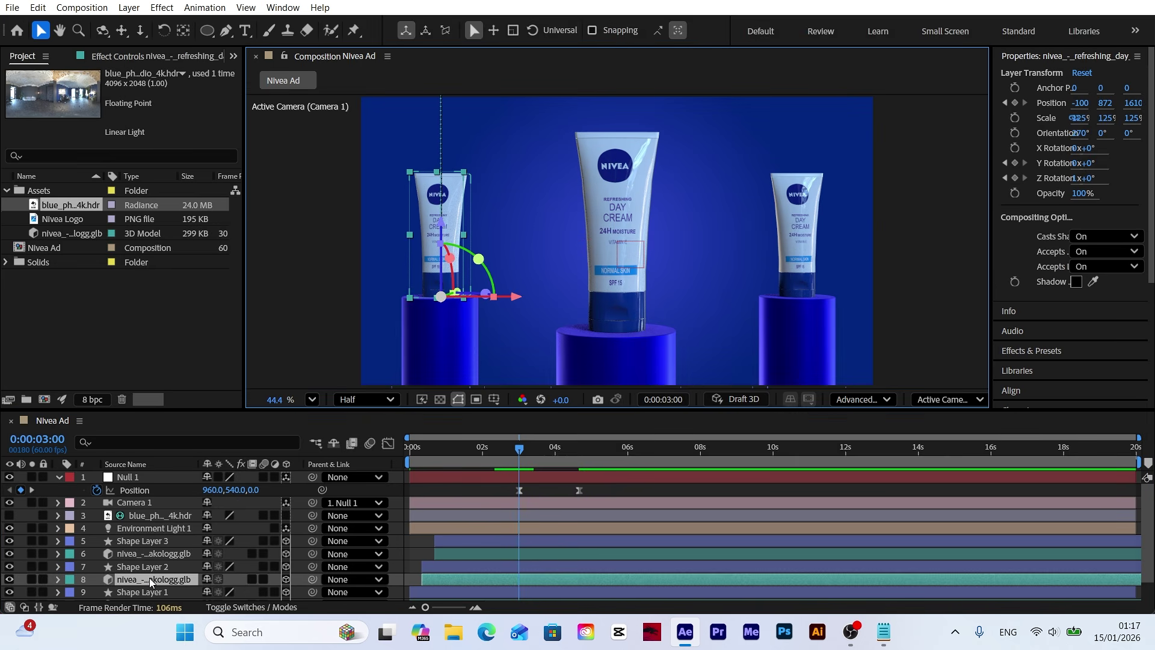
key("r")
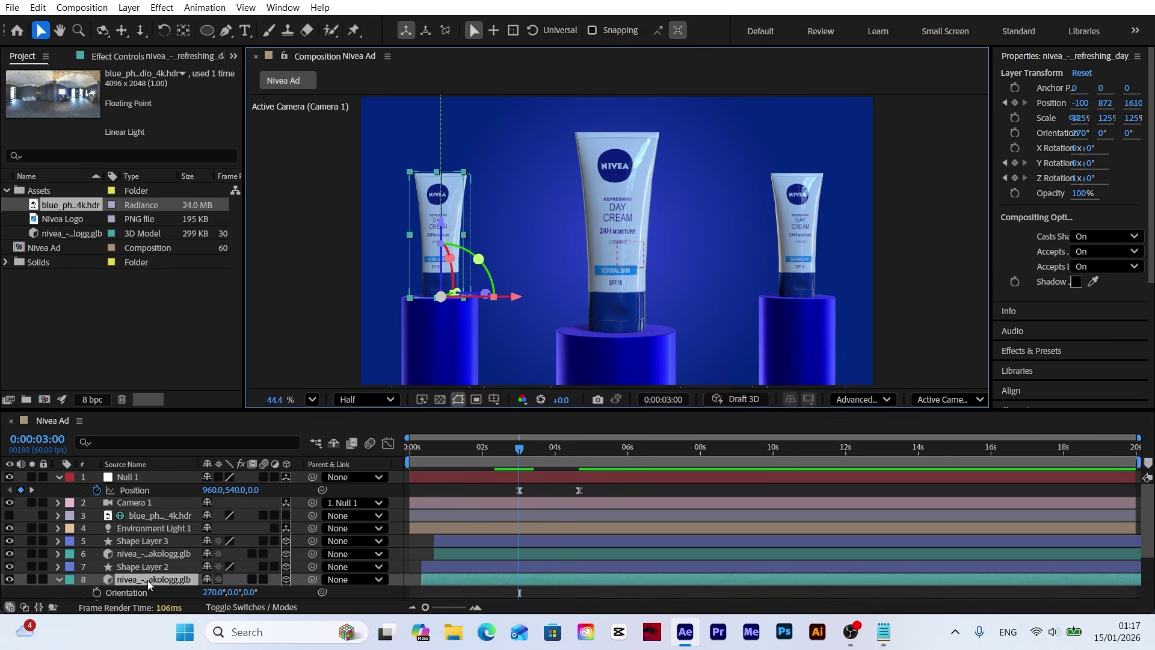
scroll(146, 580, "down", 1)
scroll(110, 579, "down", 1)
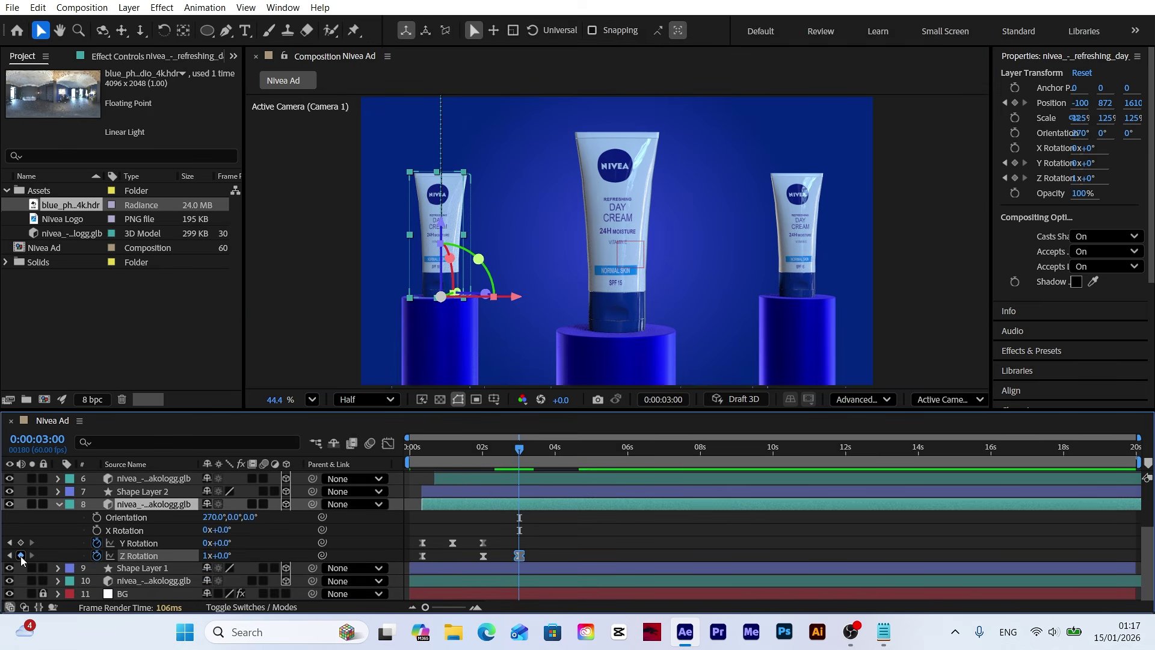
scroll(24, 556, "up", 2)
left_click(32, 490)
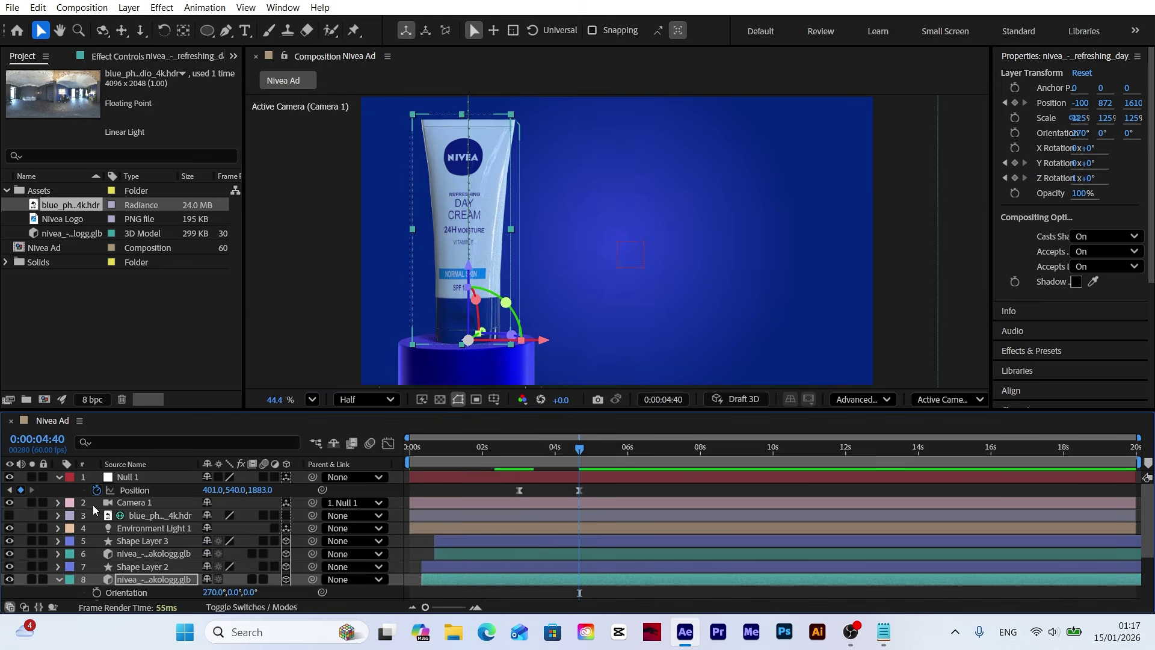
scroll(183, 559, "down", 2)
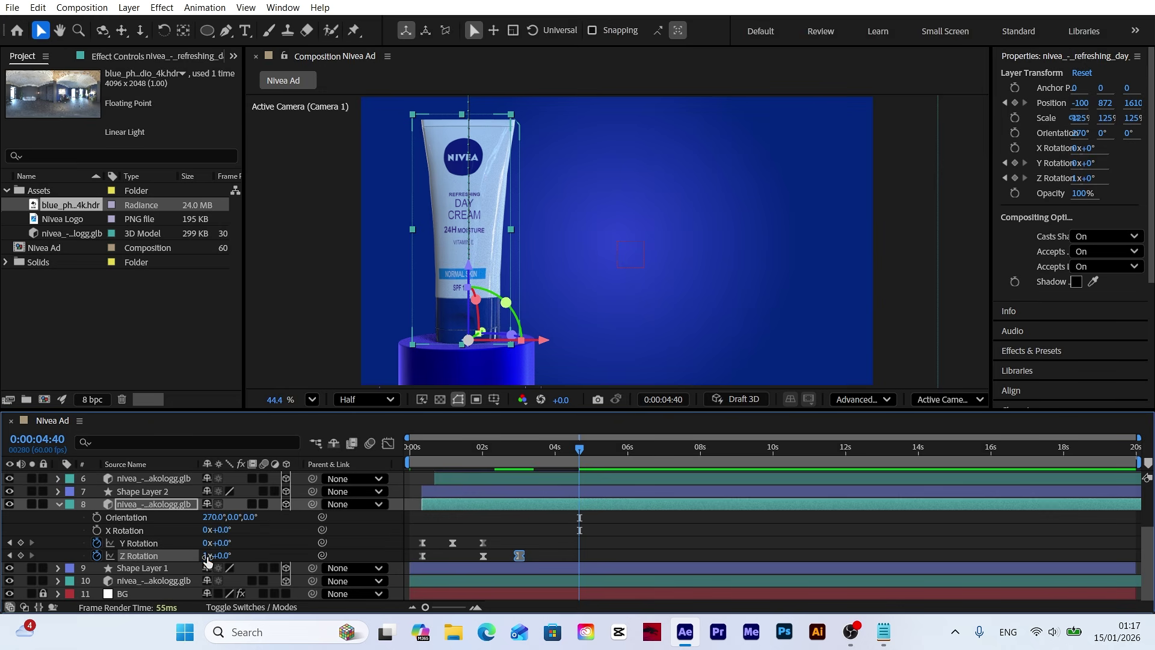
left_click(207, 557)
type("2")
key("Return")
Ease the 4:40 Z Rotation keyframe and lengthen its influence in the Graph Editor.
left_click_drag(587, 558, 515, 560)
left_click(388, 443)
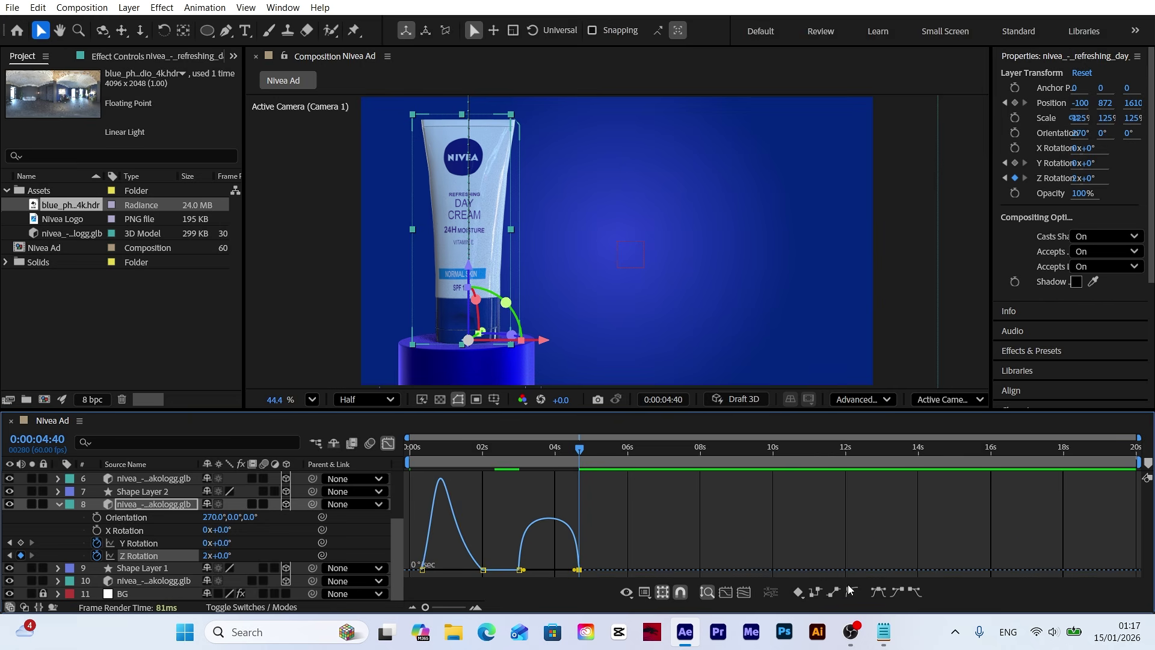
left_click(878, 594)
left_click_drag(569, 570, 560, 571)
left_click(388, 443)
Preview the spin from about 3:03 and collapse the tube's rotation properties.
left_click_drag(453, 463, 522, 468)
key("space")
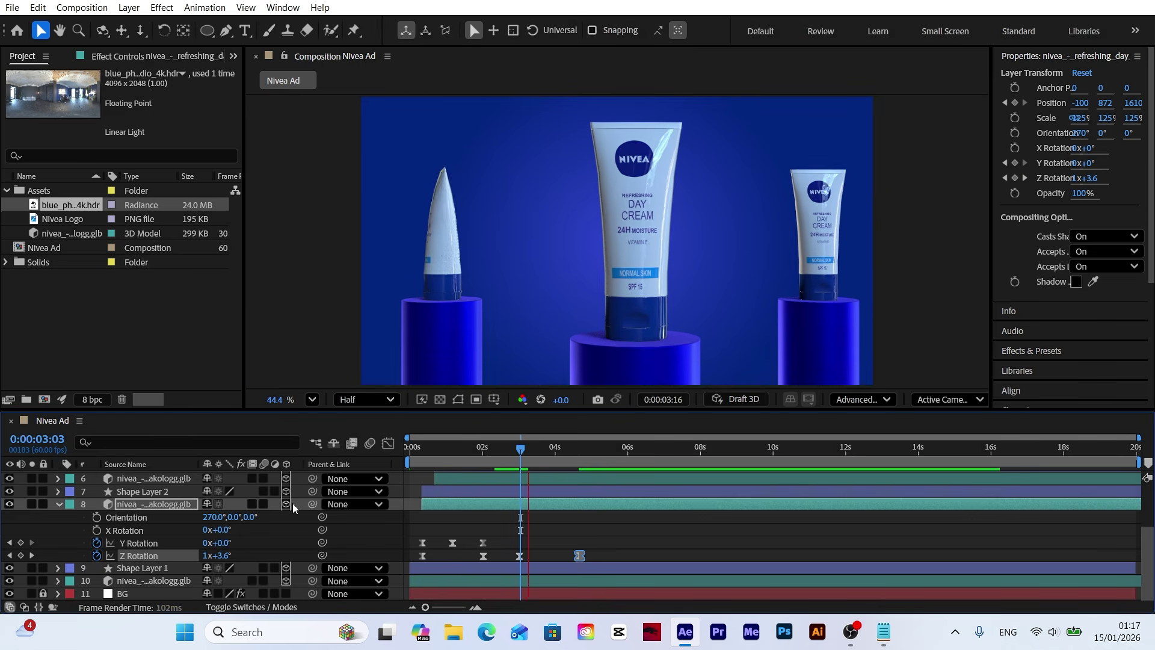
left_click(59, 503)
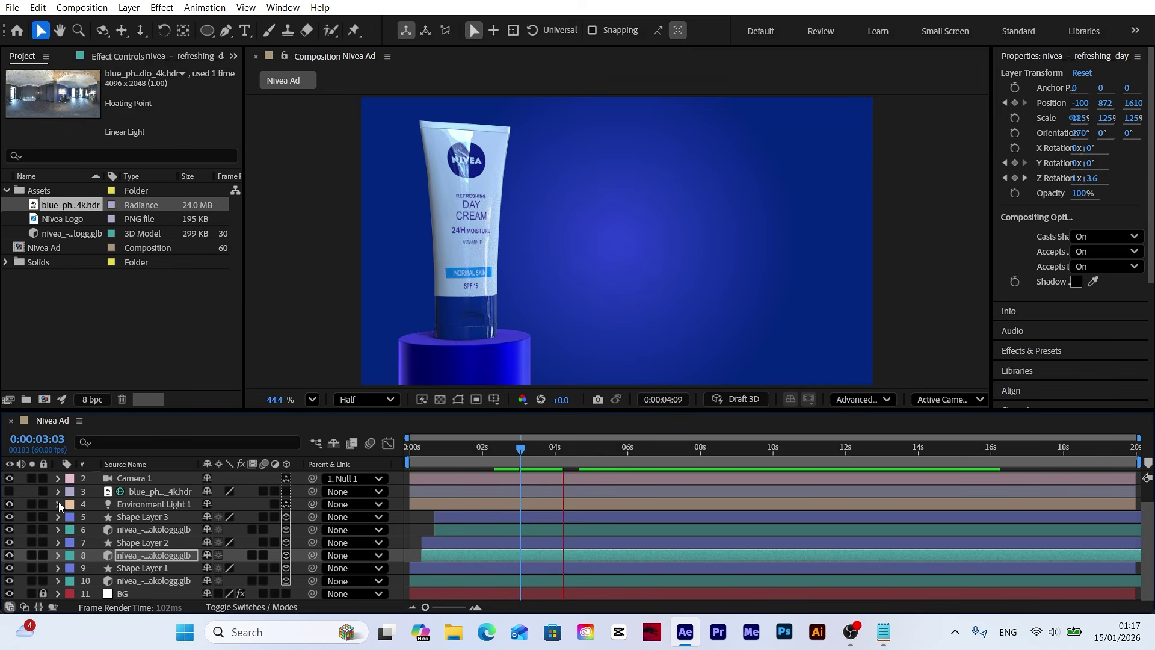
left_click_drag(512, 451, 539, 454)
Show mask outlines and inspect Camera 1's Zoom setting, then collapse it.
left_click(458, 399)
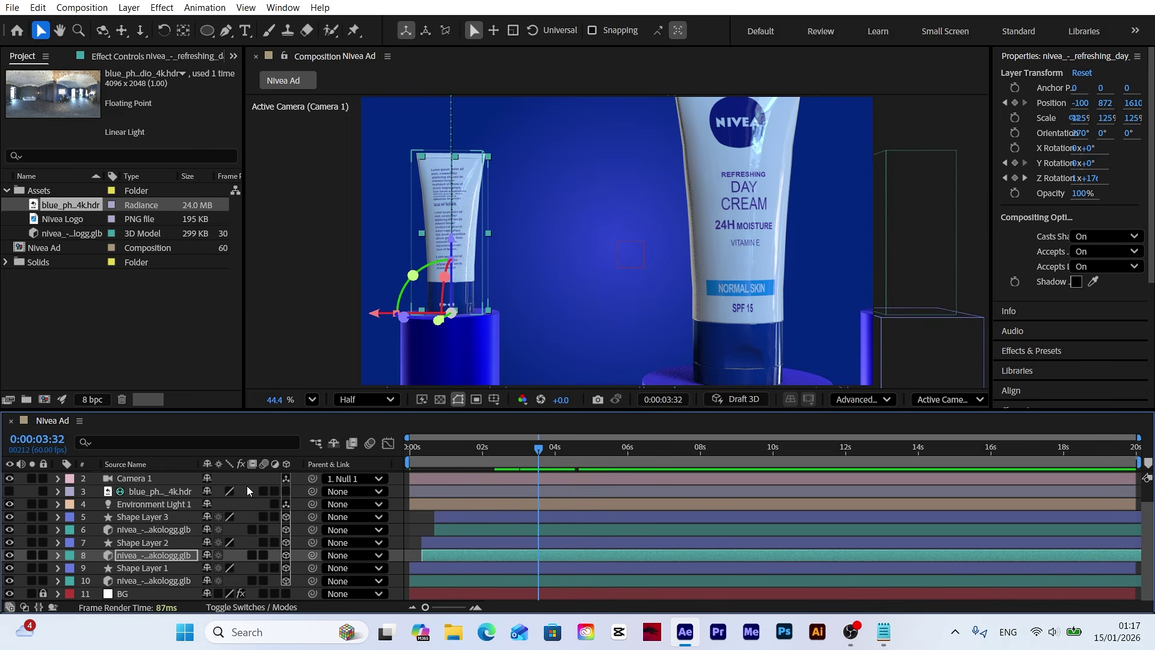
left_click(145, 478)
left_click(132, 483)
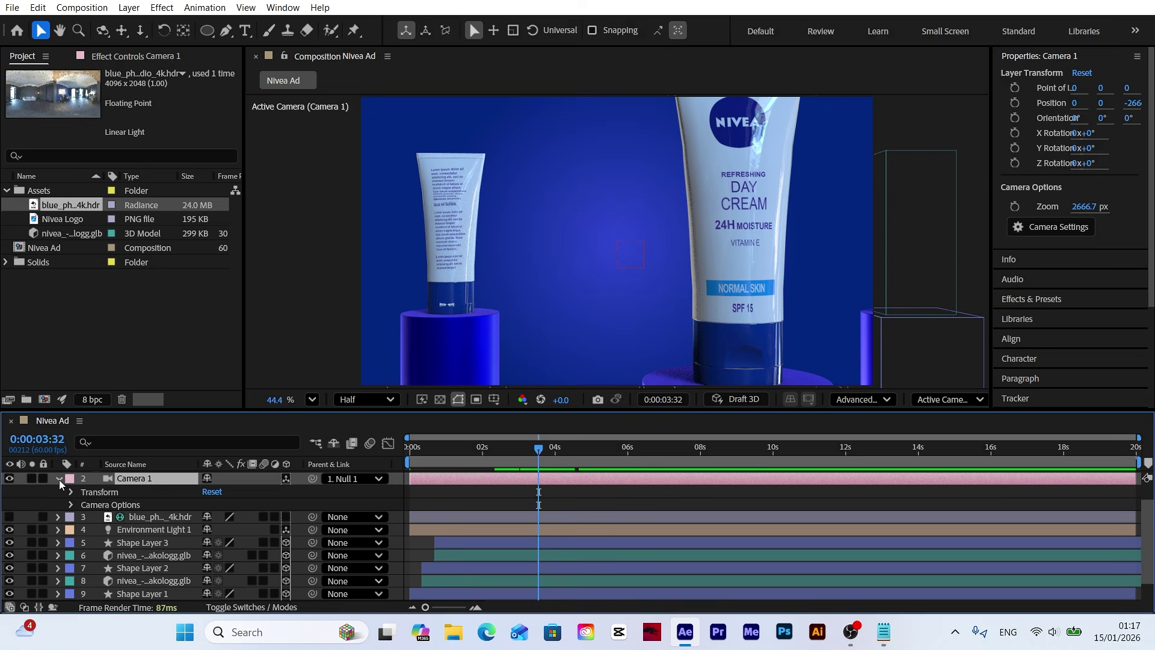
left_click(71, 504)
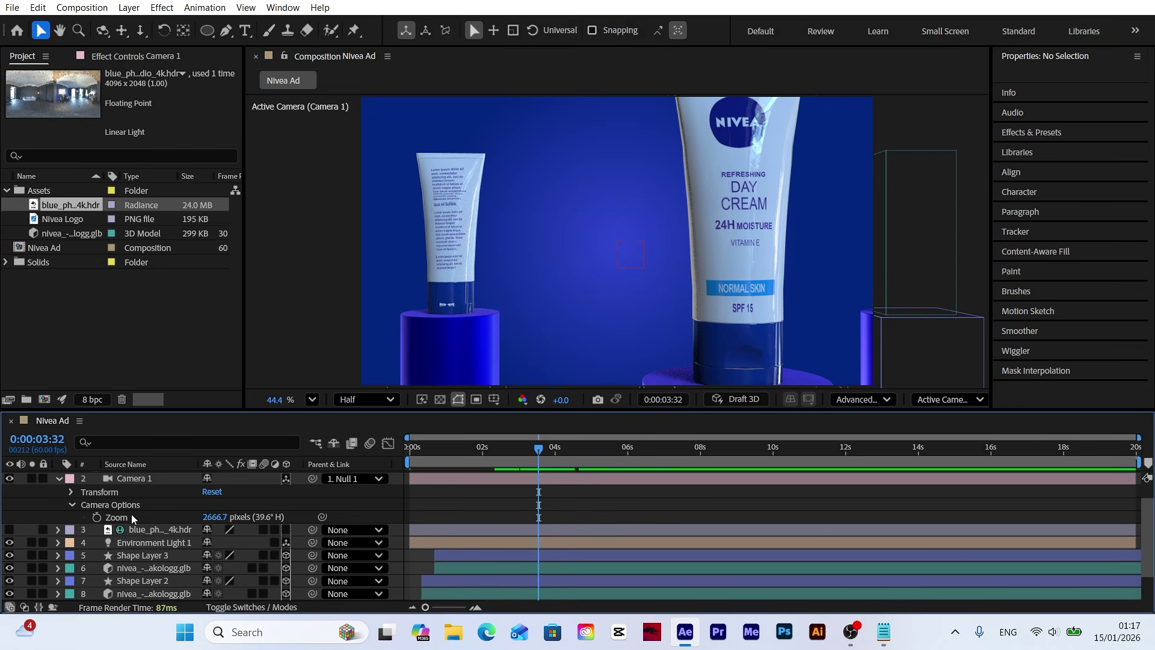
left_click(129, 515)
left_click(60, 483)
left_click(58, 477)
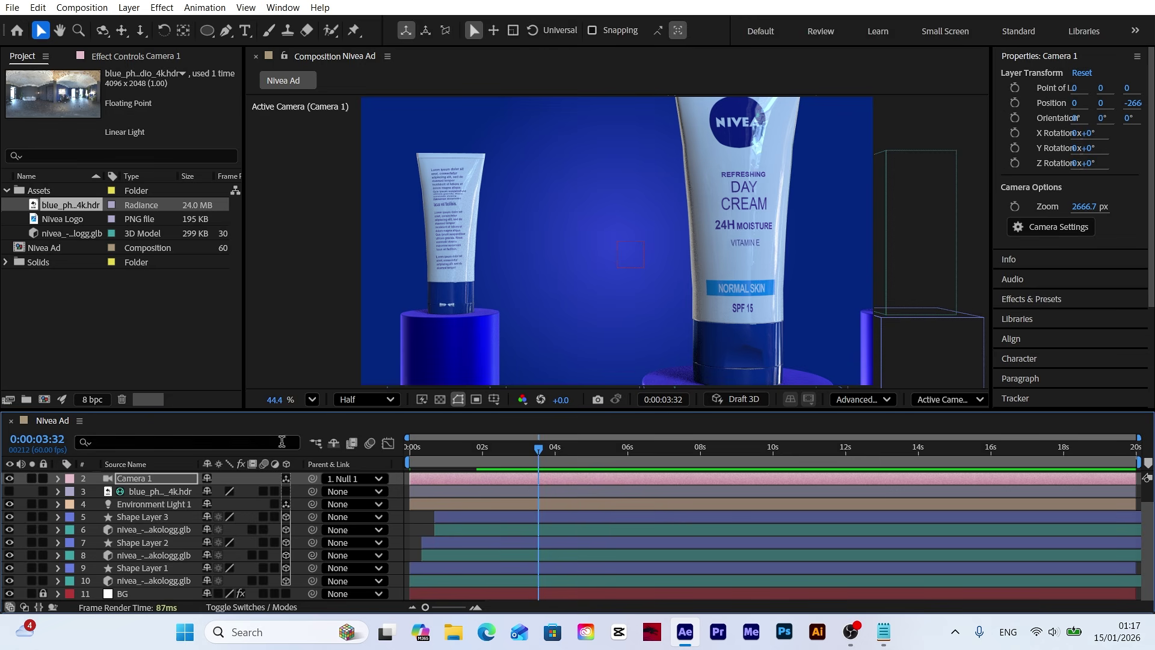
Add a new adjustment layer and rename it Blur.
left_click(129, 7)
mouse_move(154, 30)
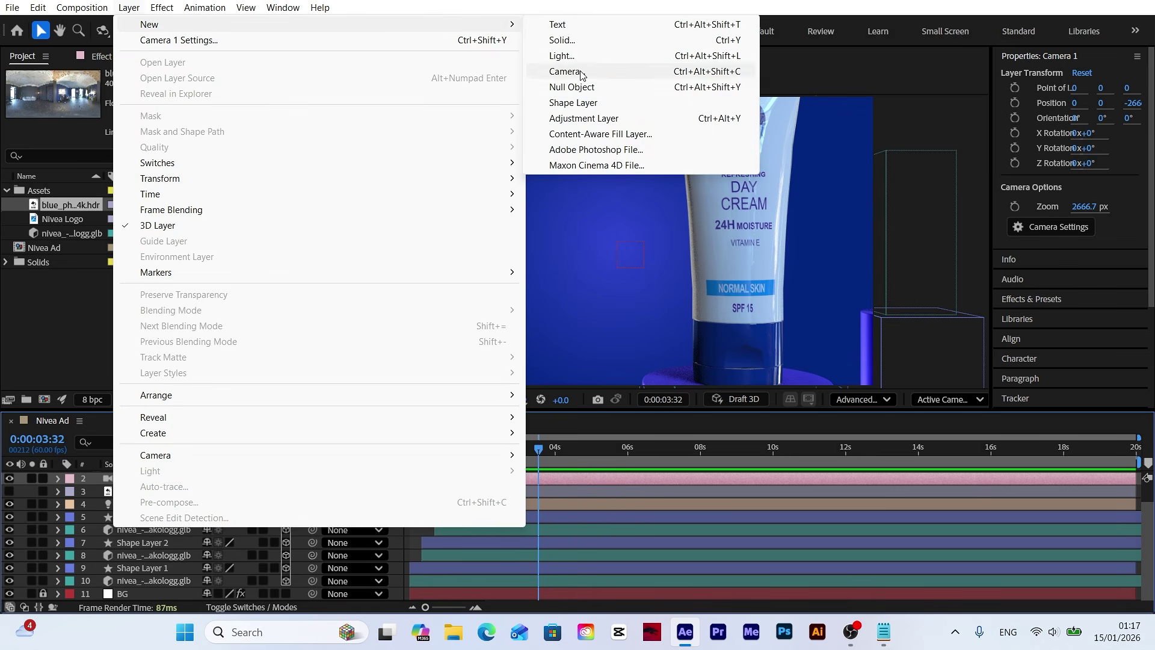
left_click(584, 118)
right_click(148, 479)
left_click(185, 434)
type("Blur")
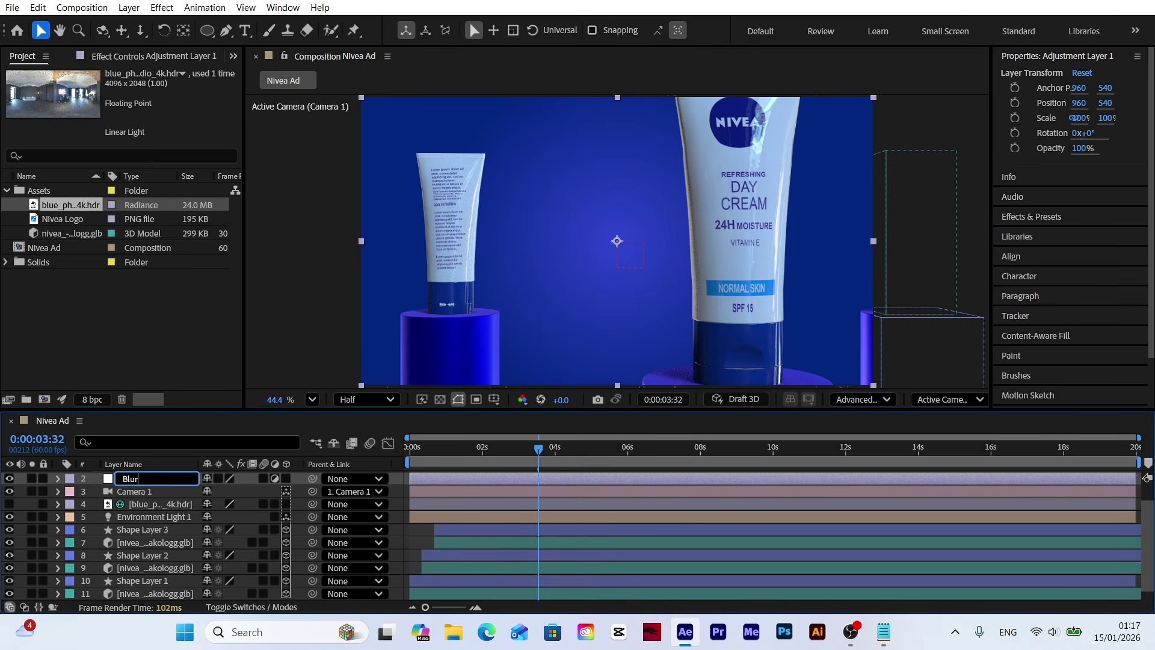
key("Return")
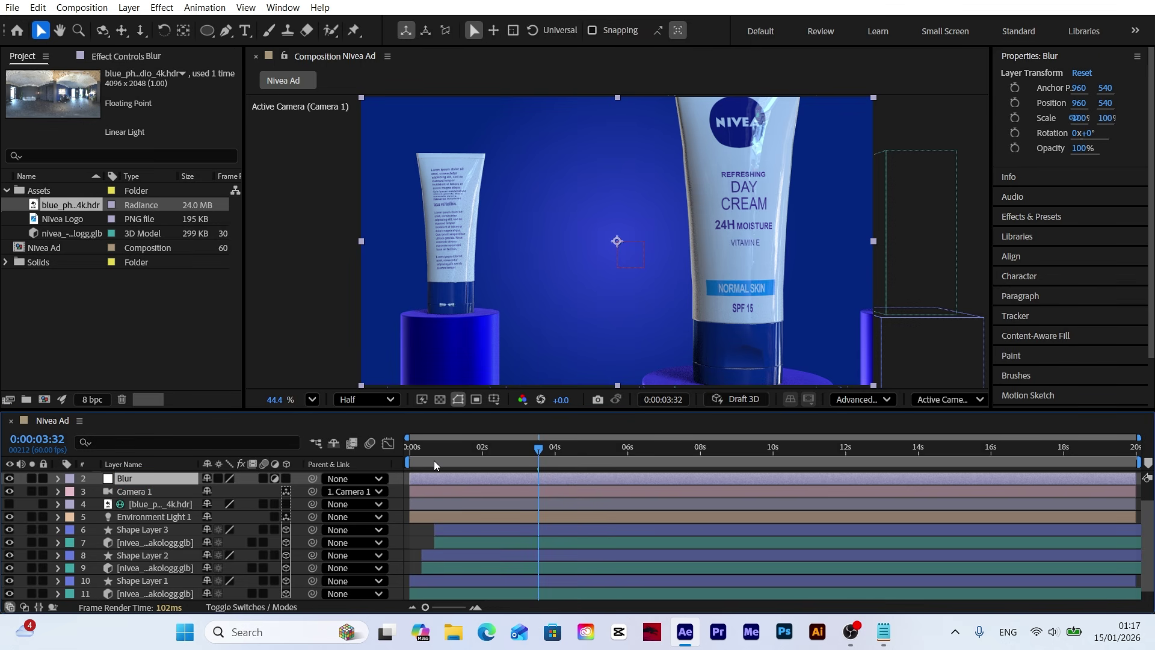
Apply Fast Box Blur from an effects search for 'fast' and put Blur at the top.
left_click(1024, 216)
left_click(1047, 134)
type("fast")
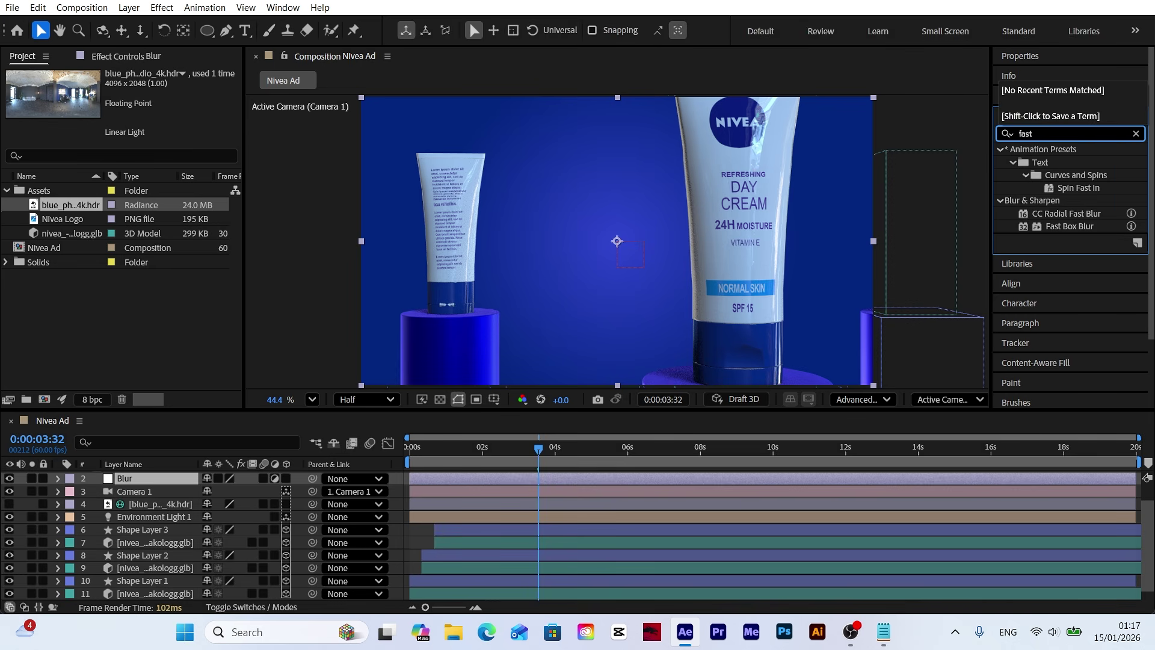
left_click_drag(1060, 226, 132, 477)
left_click(56, 478)
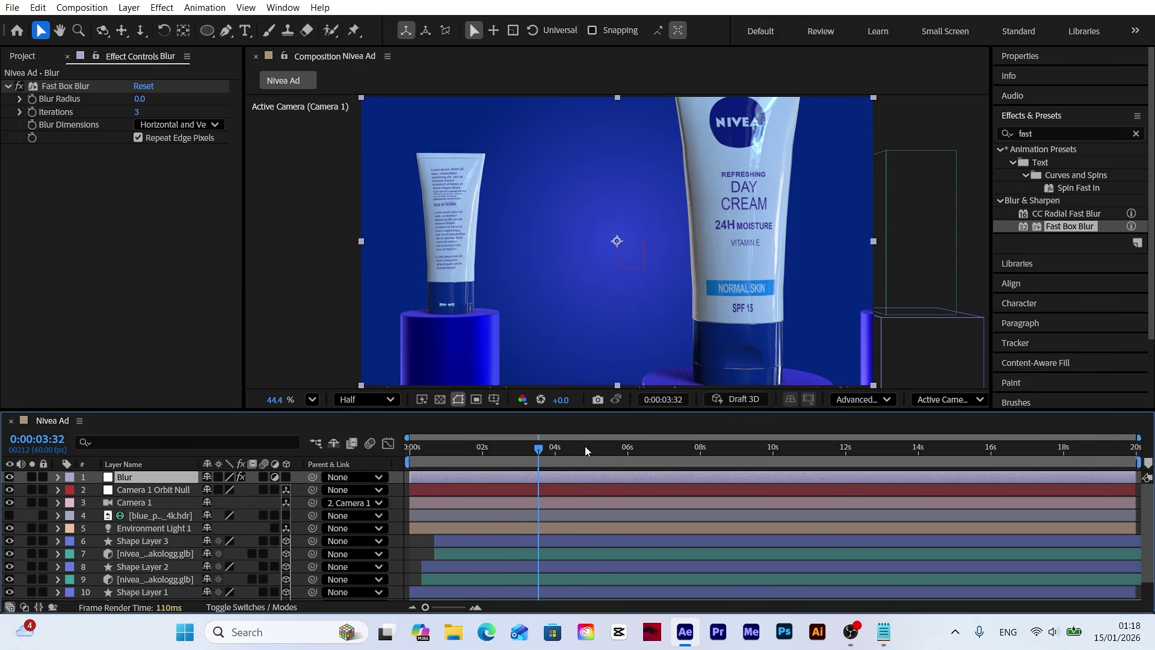
Keyframe the Blur layer's Fast Box Blur Radius from 0 at 3s to 15 at 4:40.
left_click(158, 490)
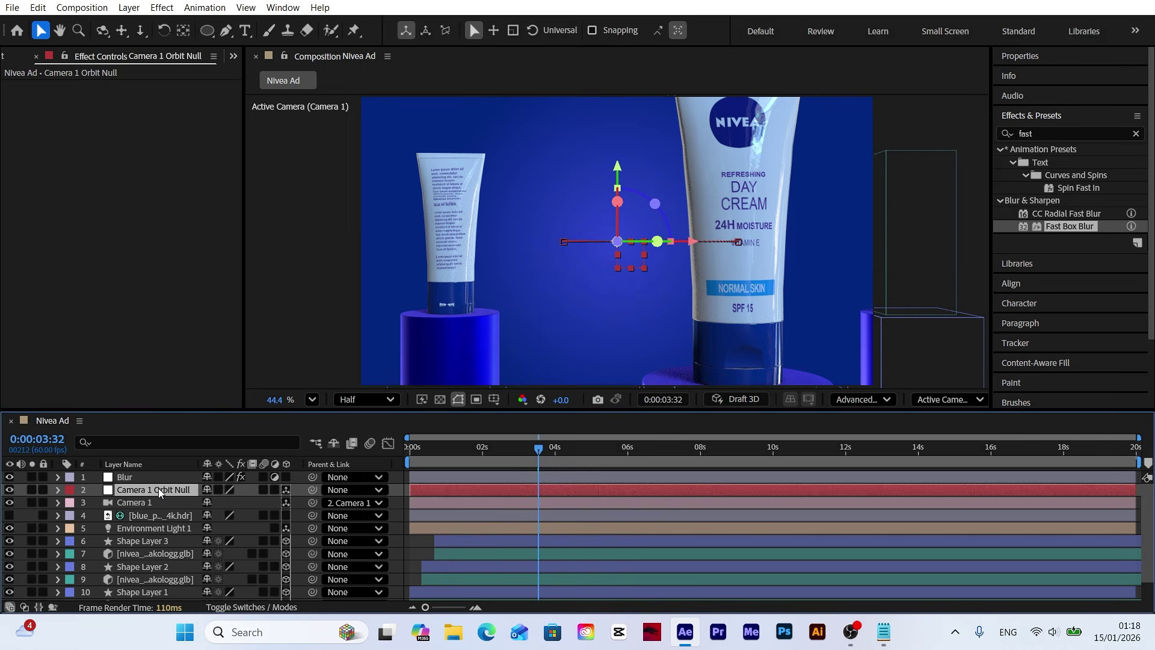
key("u")
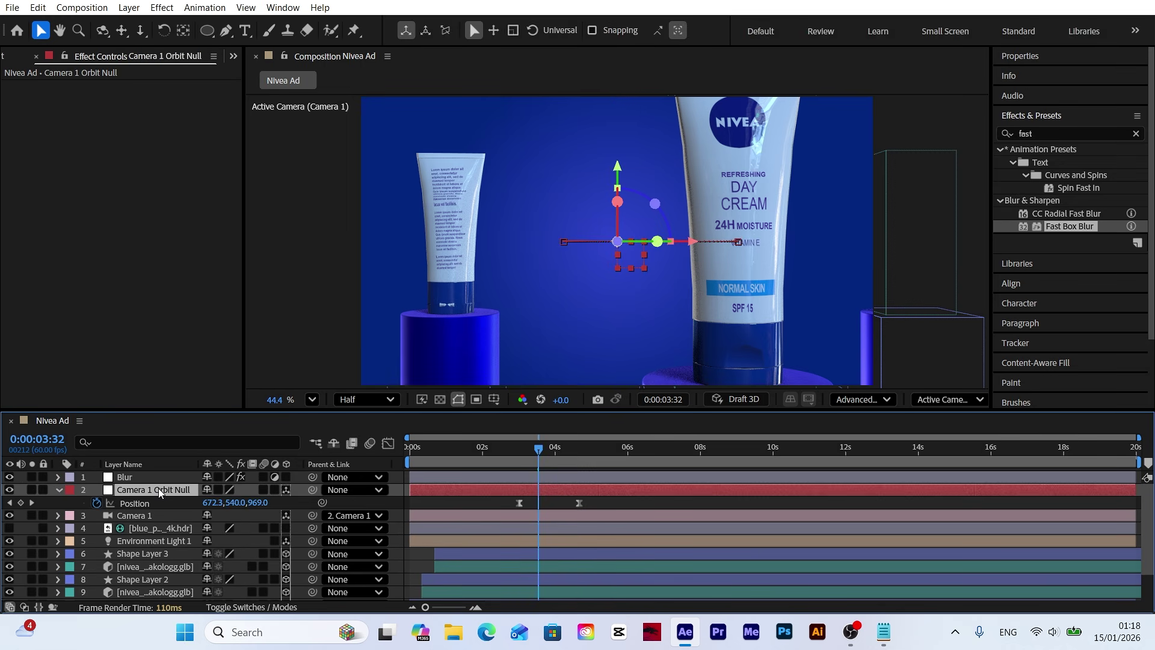
left_click(9, 503)
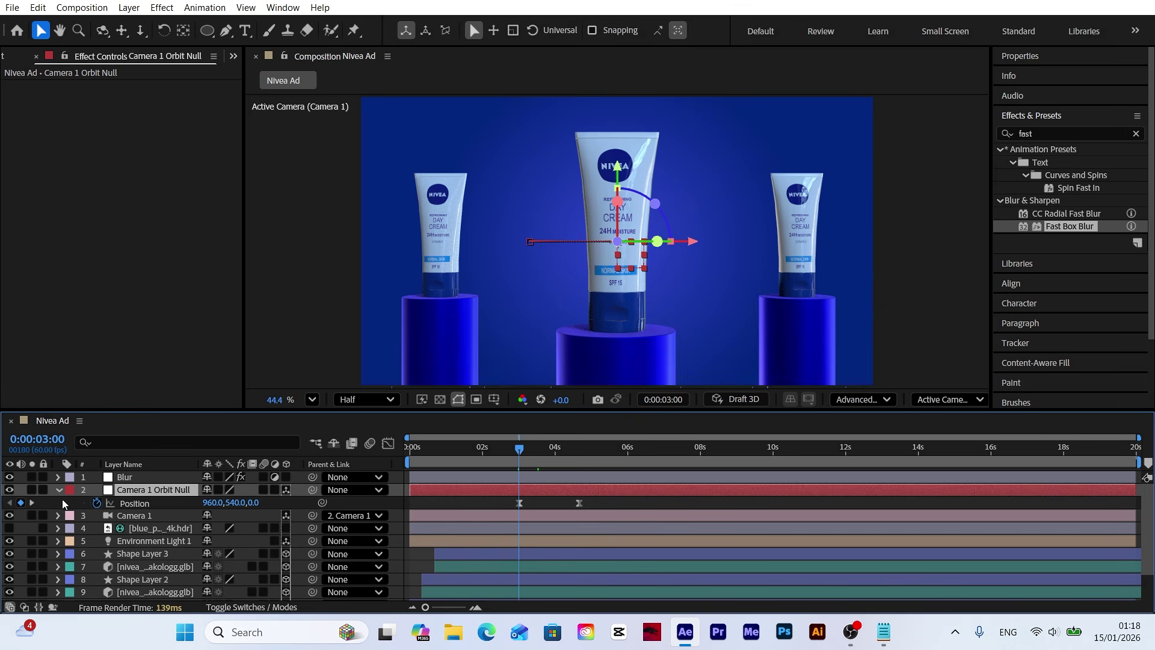
left_click(120, 482)
left_click(62, 150)
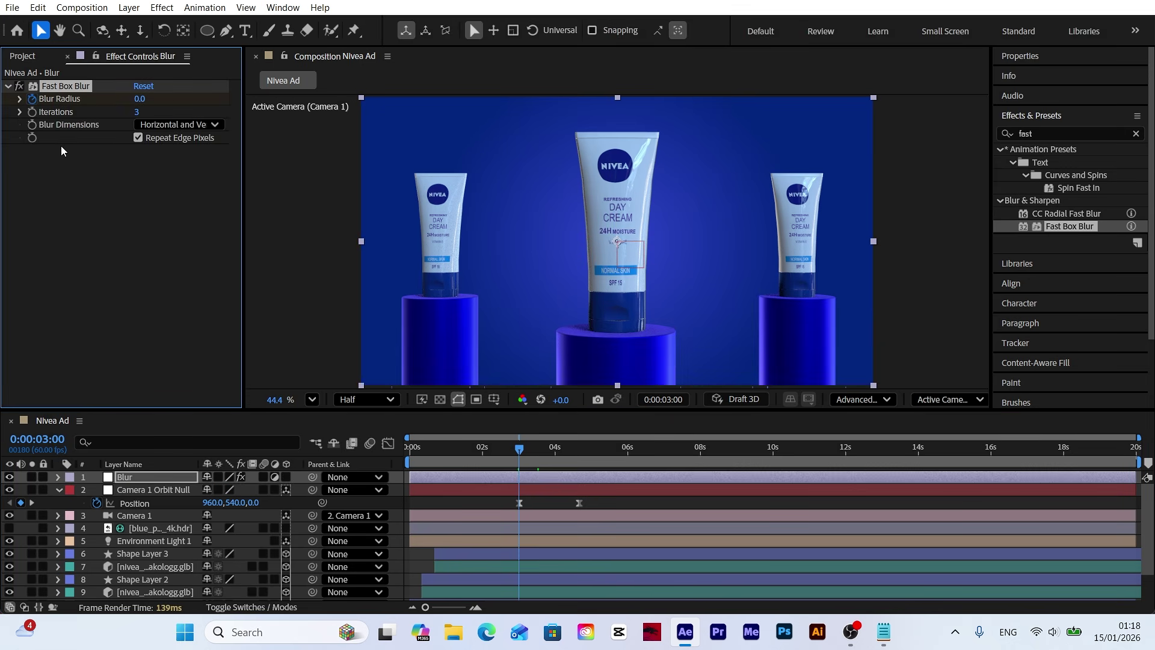
left_click(33, 503)
left_click(140, 98)
type("15")
key("Return")
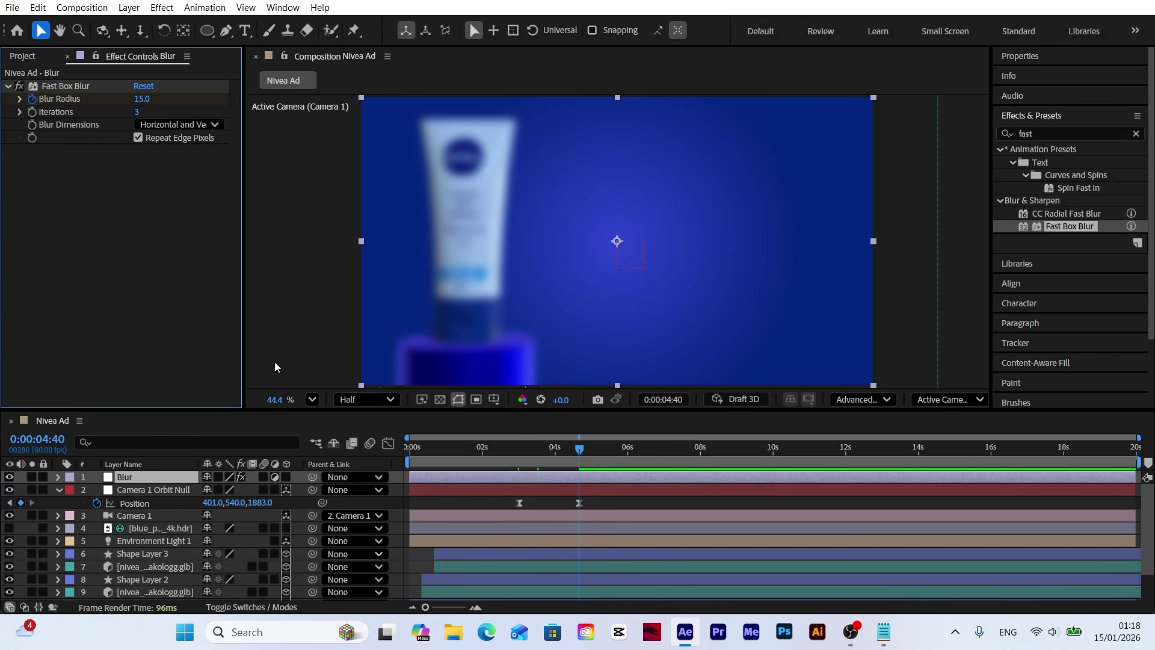
Easy Ease the Blur Radius keyframes and shift them to match the camera move.
key("u")
left_click(520, 503)
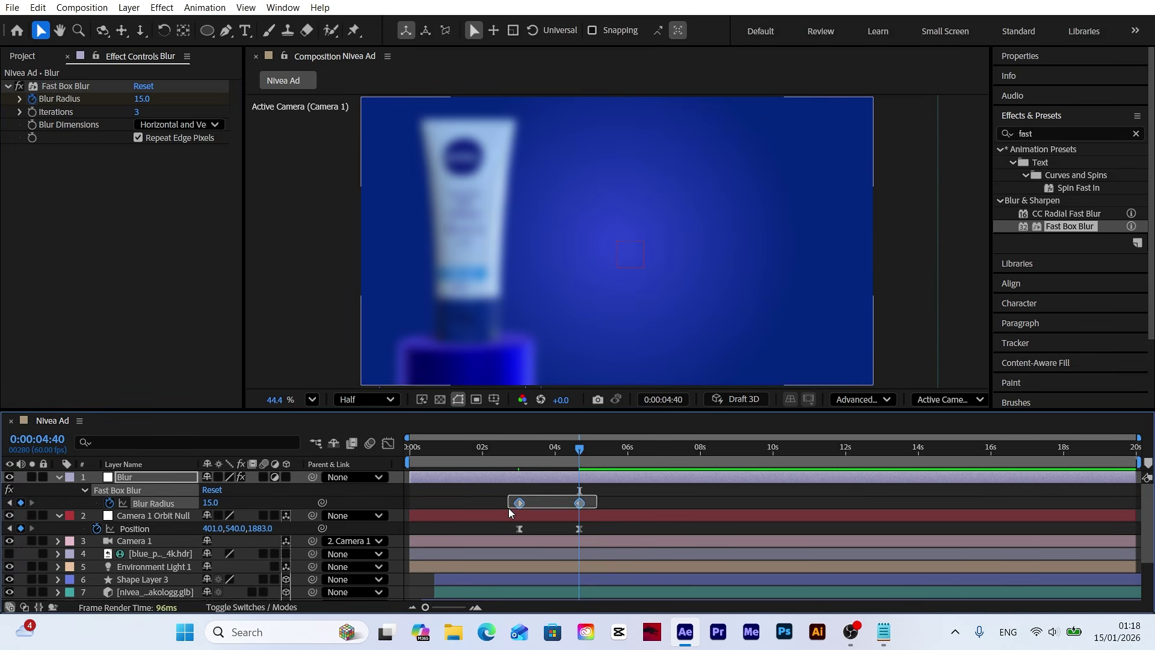
right_click(520, 503)
mouse_move(583, 493)
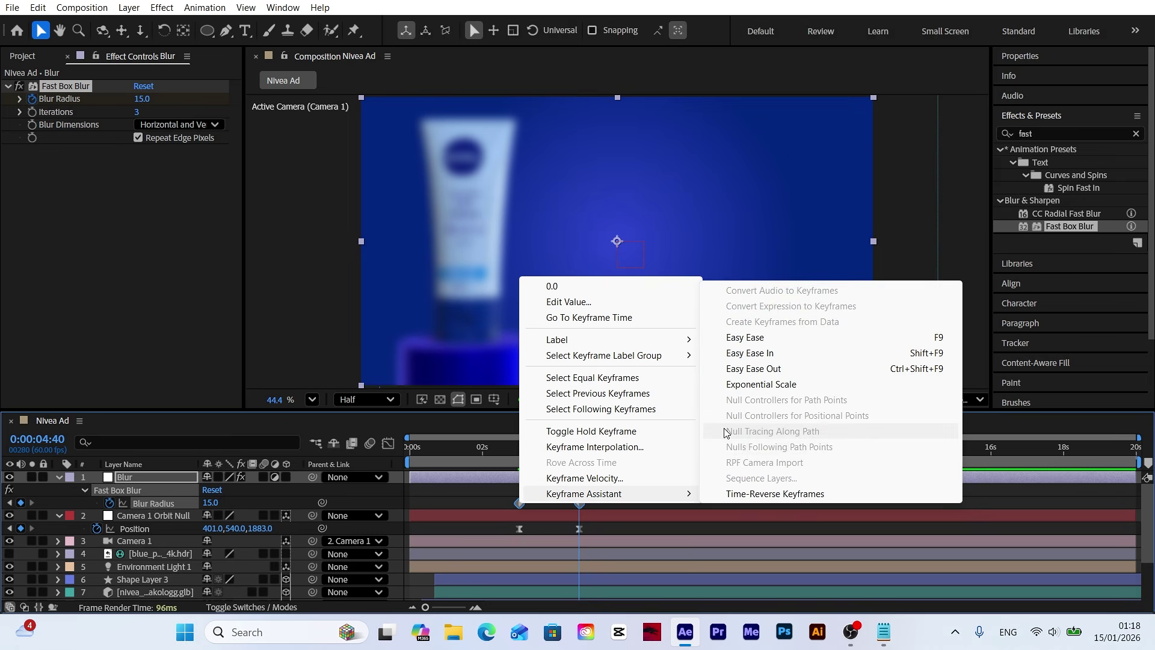
left_click(748, 338)
left_click_drag(581, 451, 524, 458)
left_click_drag(520, 503, 529, 506)
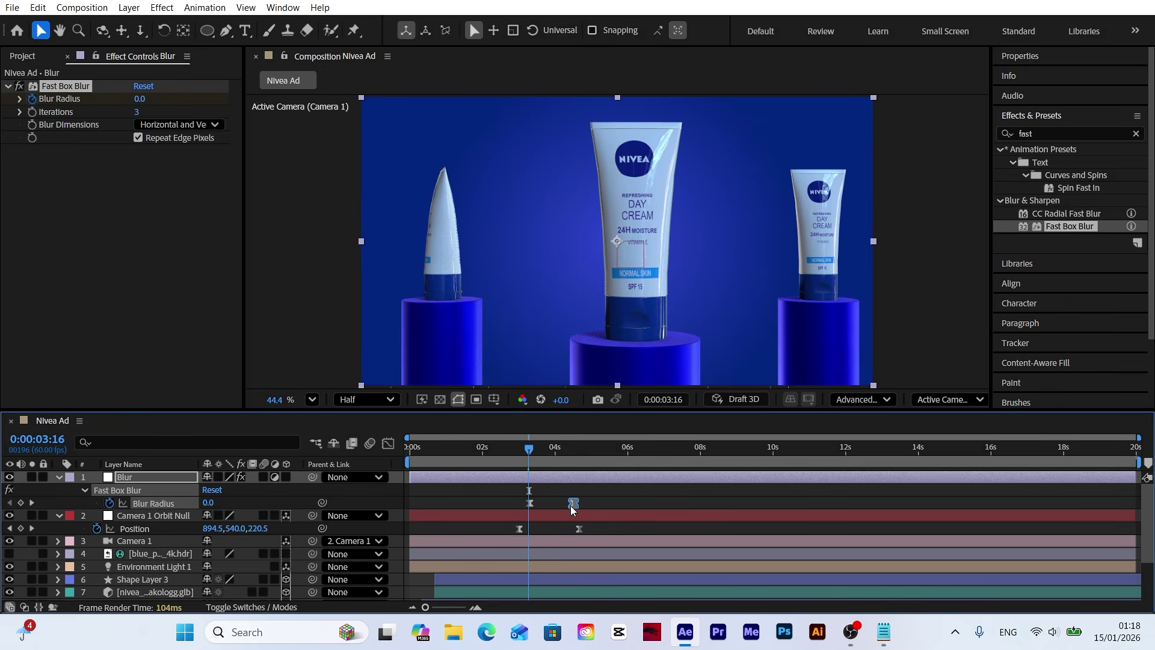
Preview the blur with the camera move and collapse the Blur and null layers.
key("space")
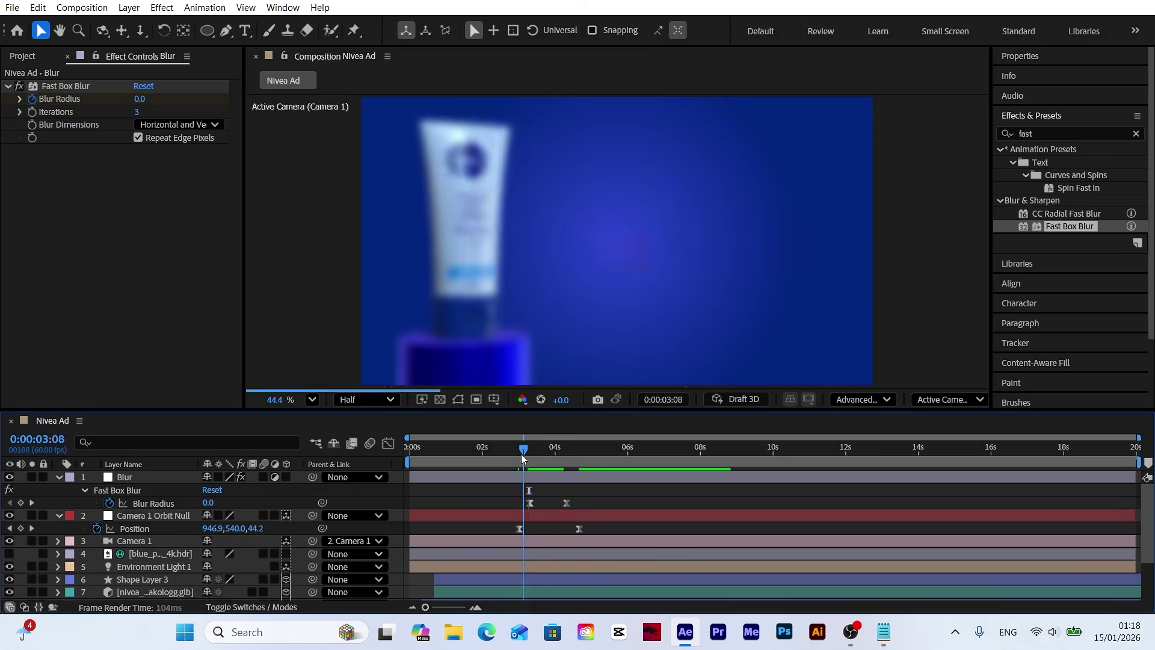
left_click(520, 454)
left_click(58, 477)
left_click(57, 490)
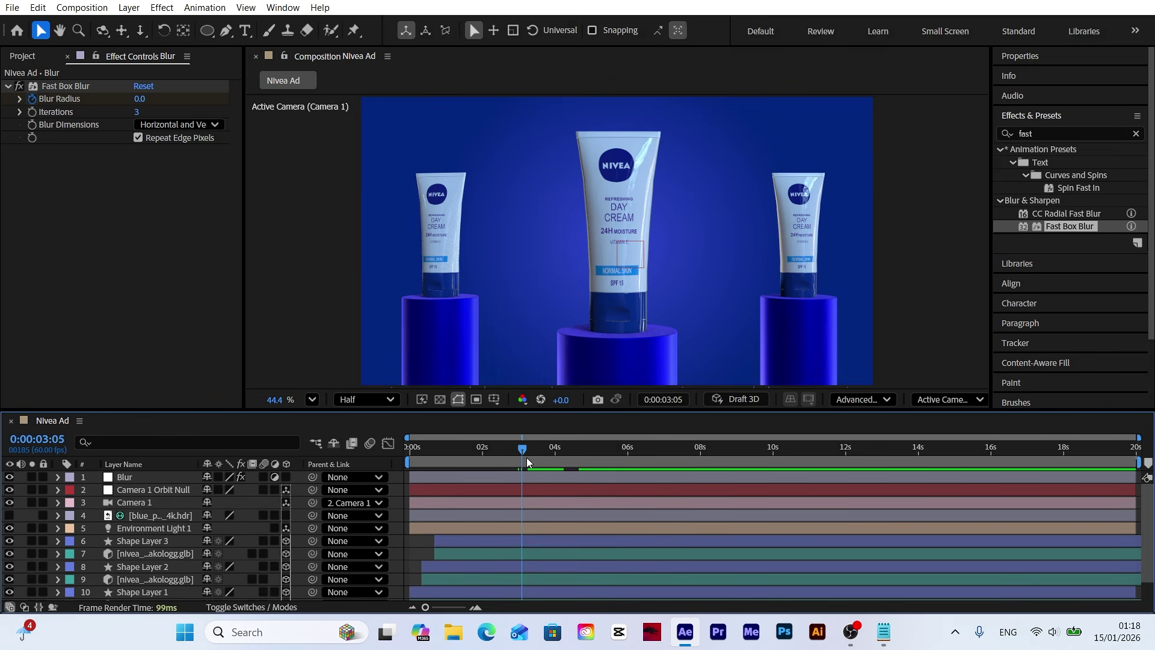
Draw a rectangular mask on the Blur layer and fit the composition back into view.
left_click(506, 450)
left_click(131, 479)
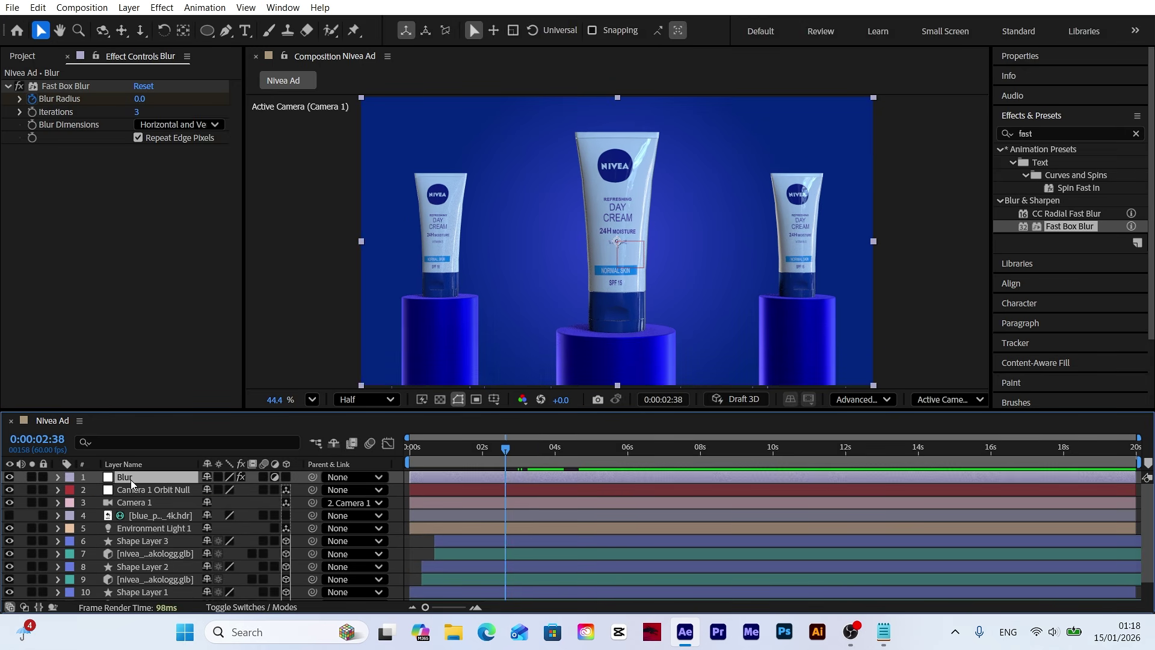
left_click_drag(200, 36, 247, 40)
scroll(439, 162, "down", 3)
left_click_drag(512, 109, 779, 313)
left_click(312, 399)
left_click(337, 116)
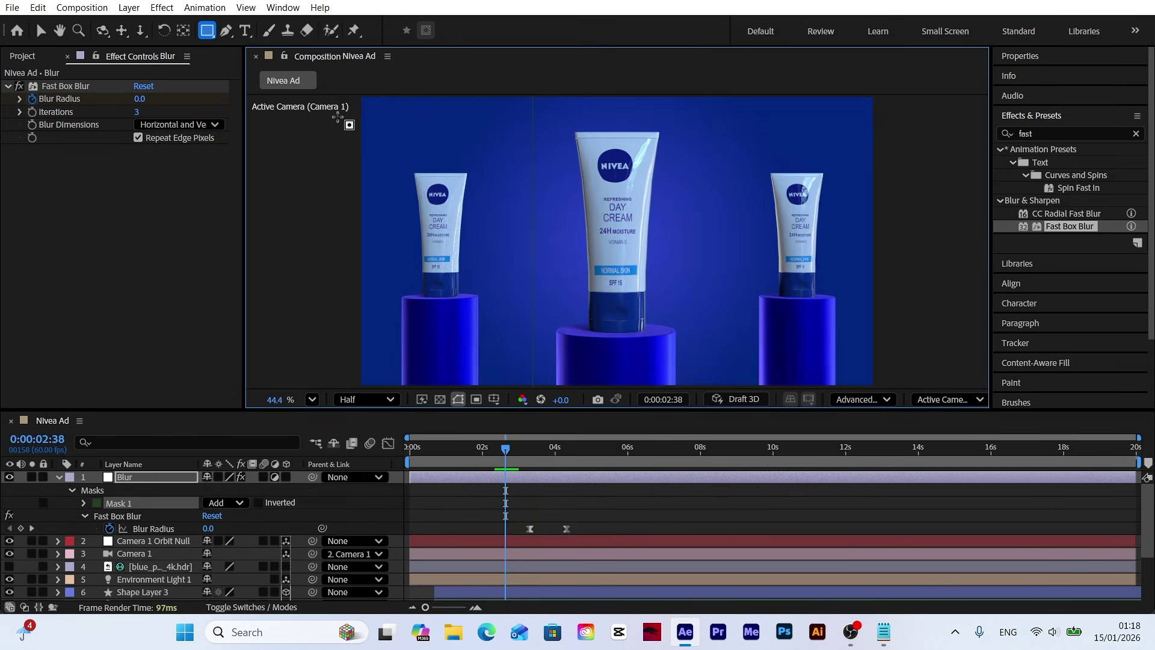
key("v")
Preview the masked blur and shift the mask's left edge to the right.
left_click(59, 476)
key("space")
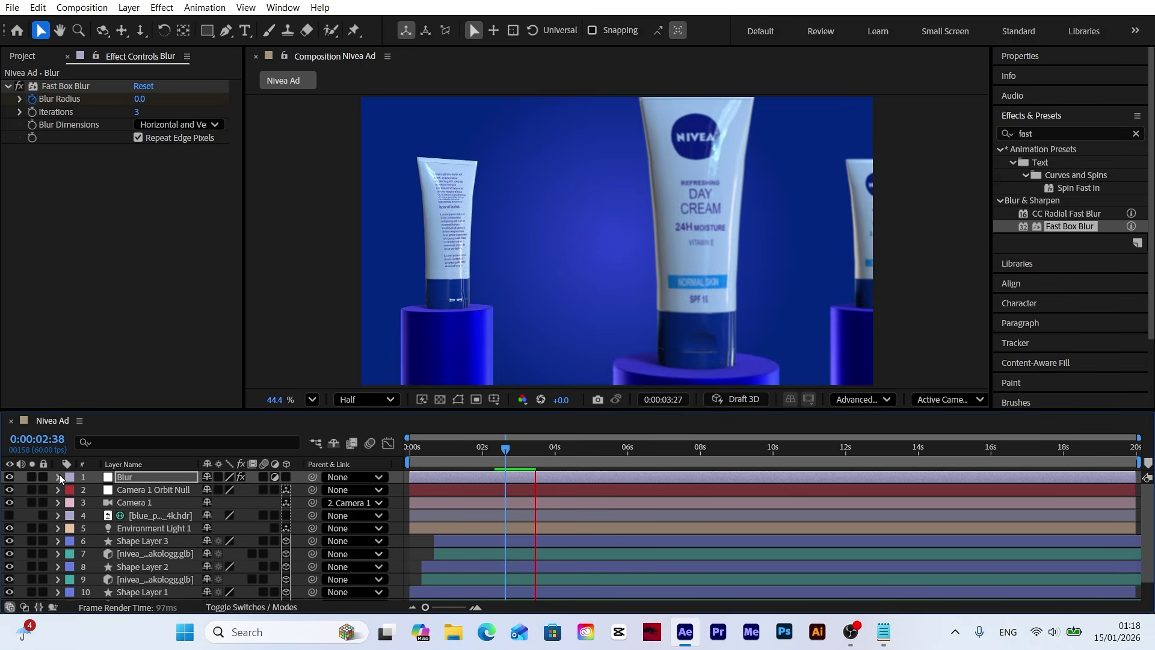
left_click_drag(460, 458, 590, 463)
left_click_drag(534, 251, 539, 272)
Add the Nivea Logo asset from the project panel as the top layer.
left_click(387, 517)
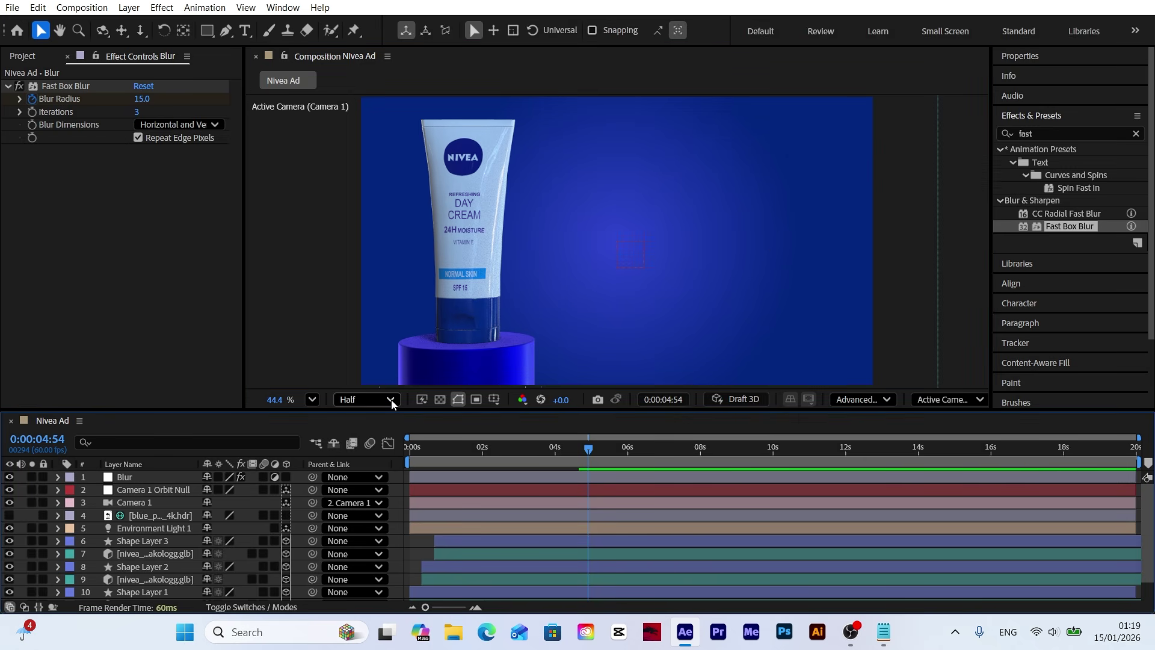
left_click(25, 60)
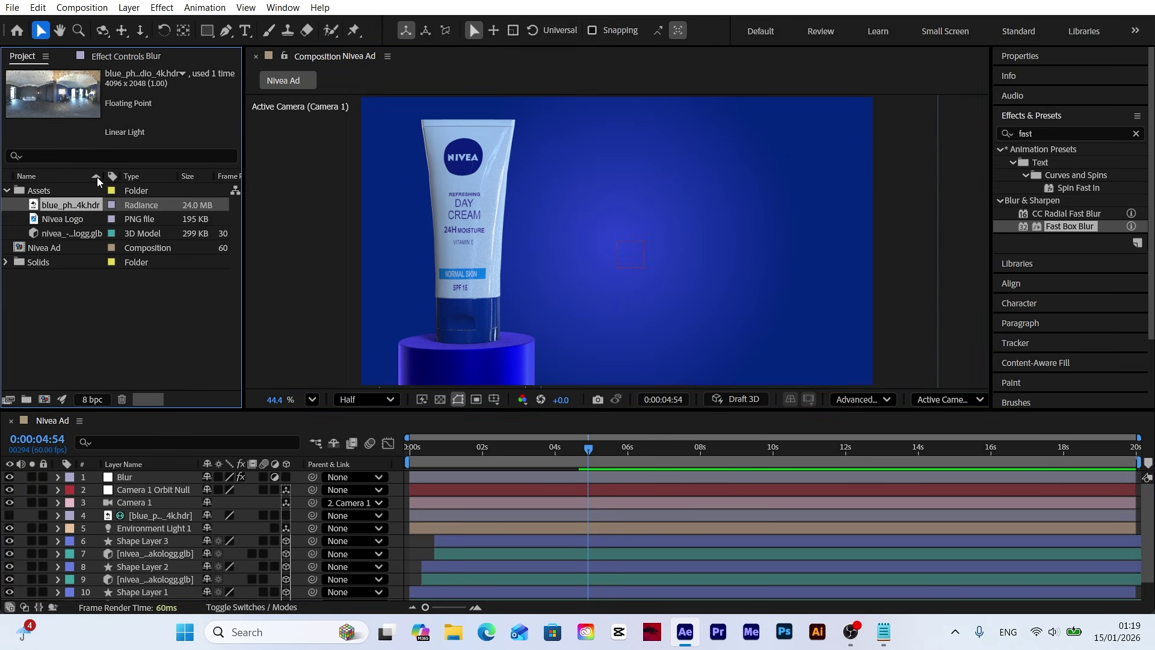
left_click_drag(48, 222, 188, 352)
left_click_drag(140, 467, 141, 476)
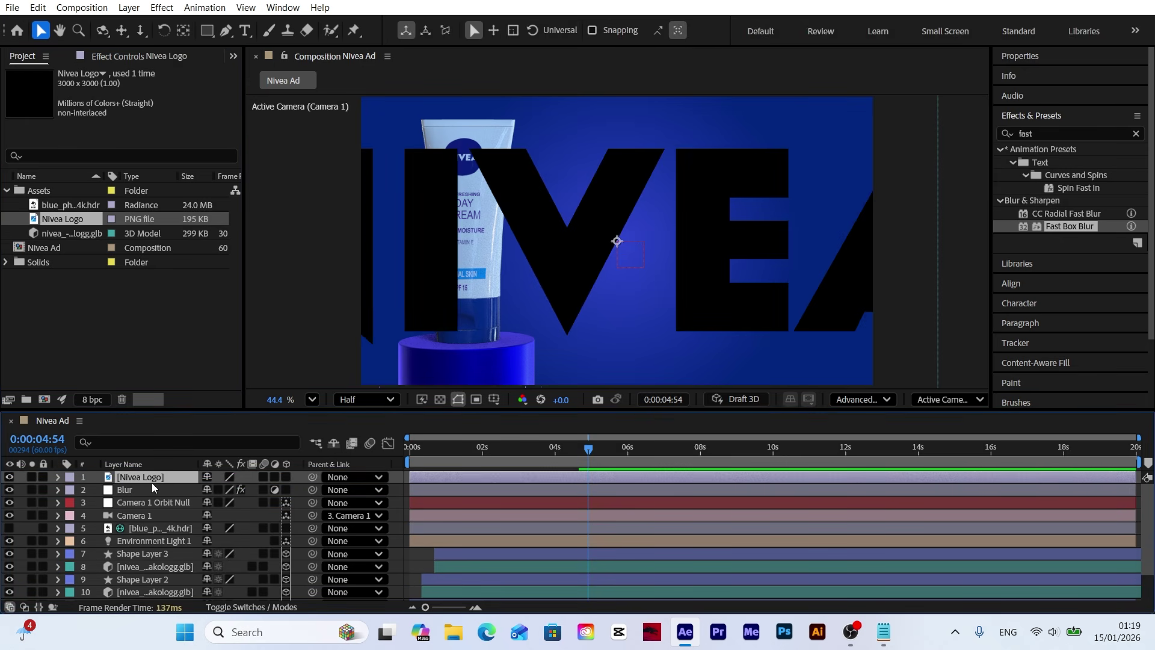
Scale the NIVEA logo to 30% and move it up near the top of the frame.
key("s")
left_click(228, 490)
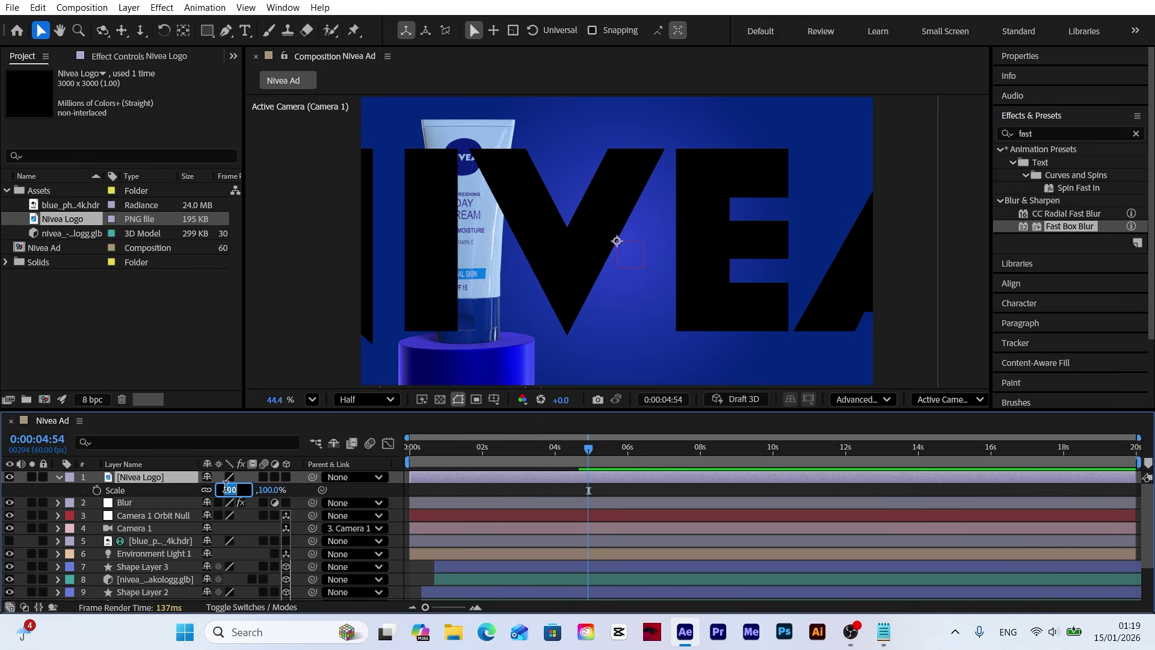
type("30")
key("Return")
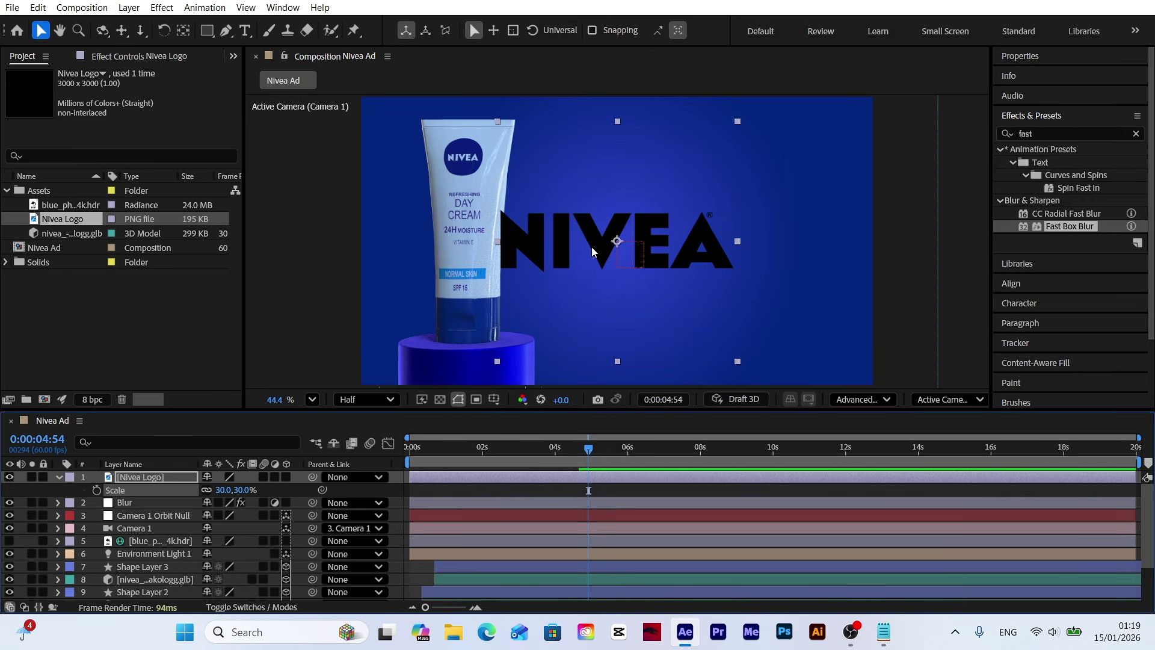
left_click_drag(592, 252, 670, 152)
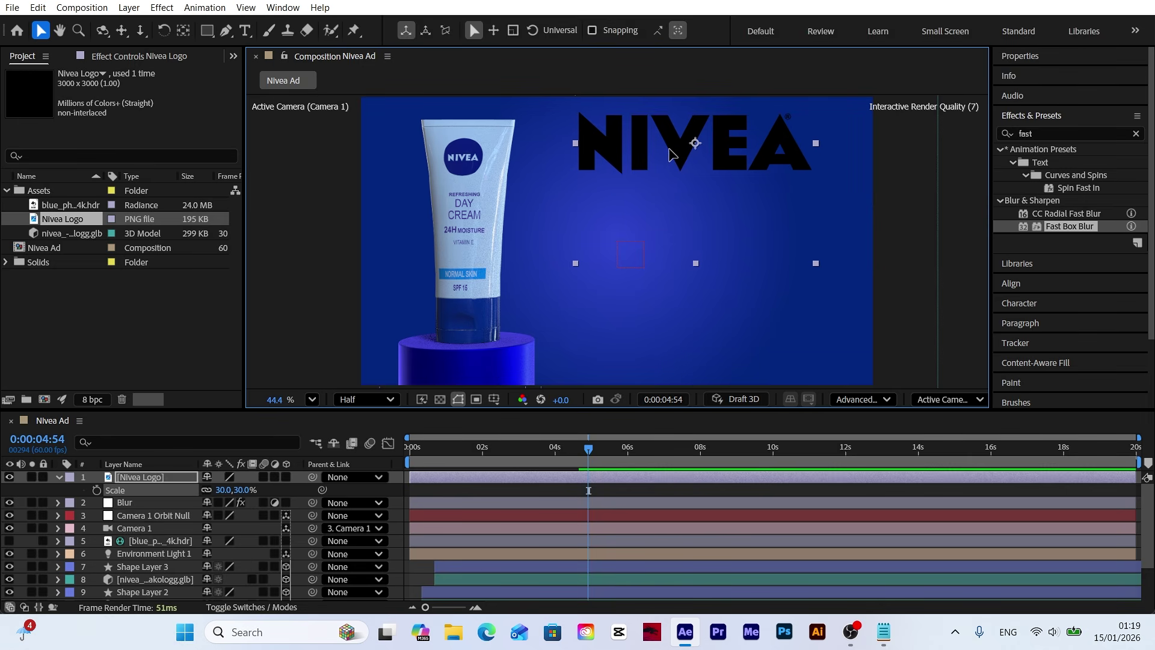
left_click(60, 477)
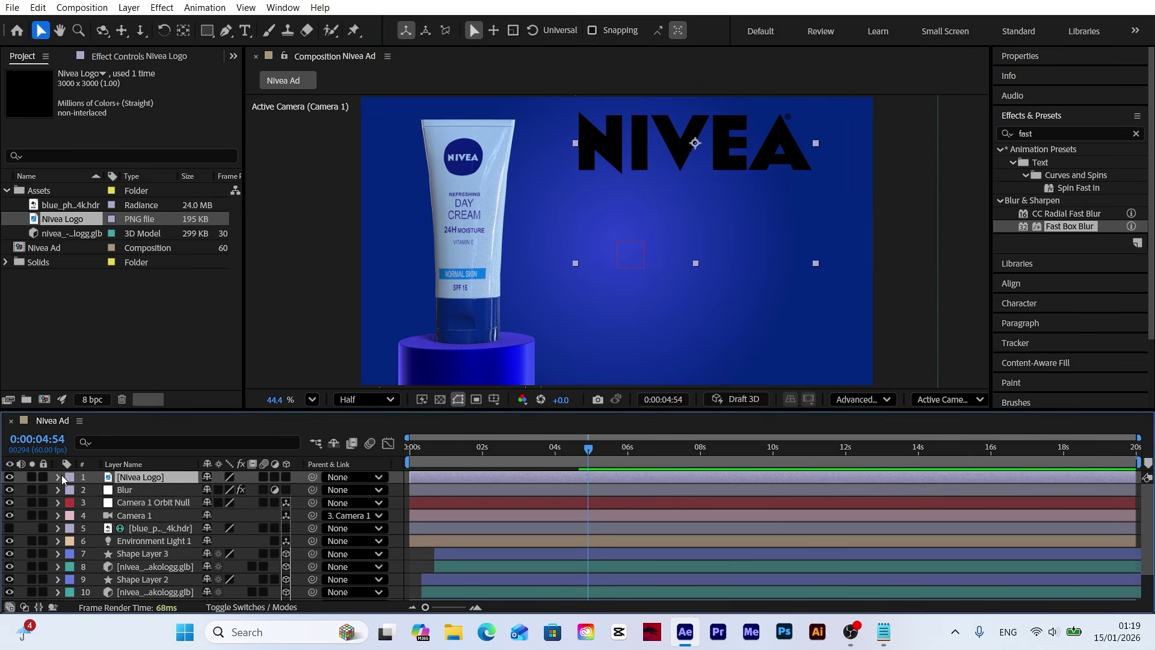
Apply a Fill effect with colour FFFFFF to the Nivea Logo layer.
left_click(1054, 134)
type("fill")
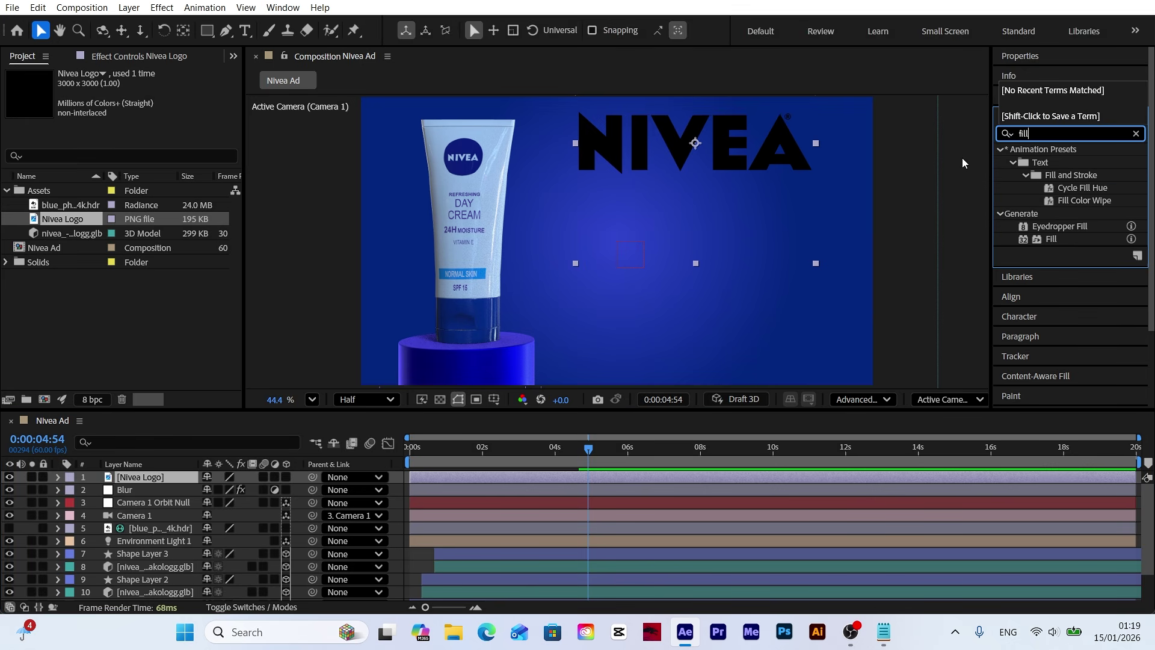
left_click_drag(1052, 239, 144, 479)
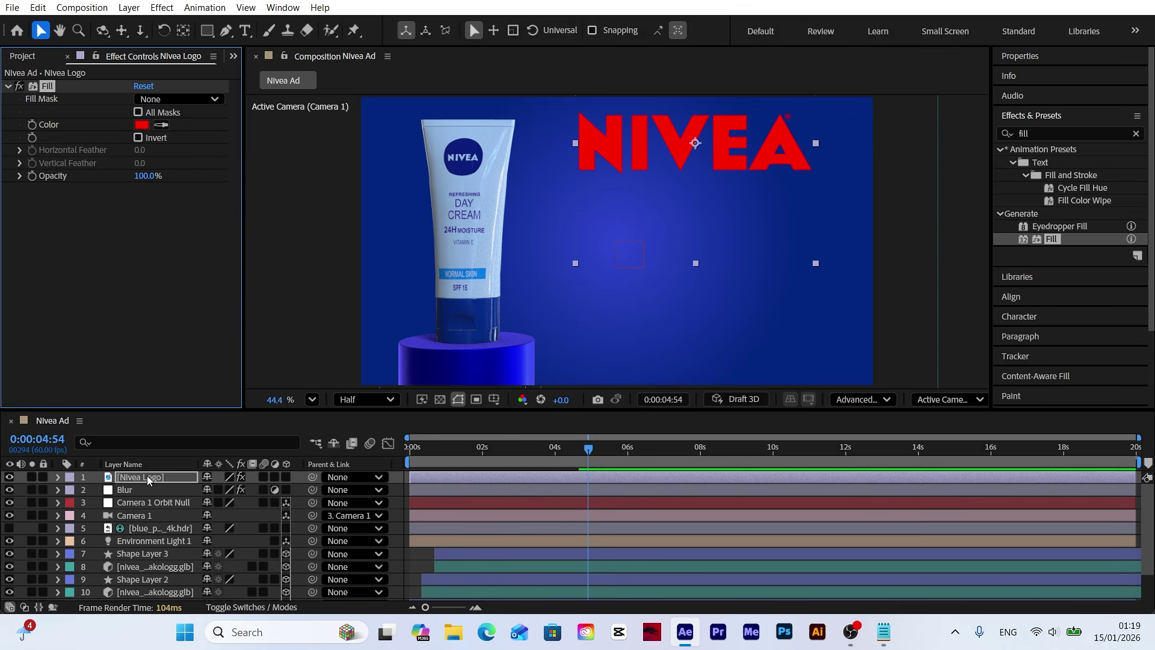
left_click(141, 125)
type("FFFFFF")
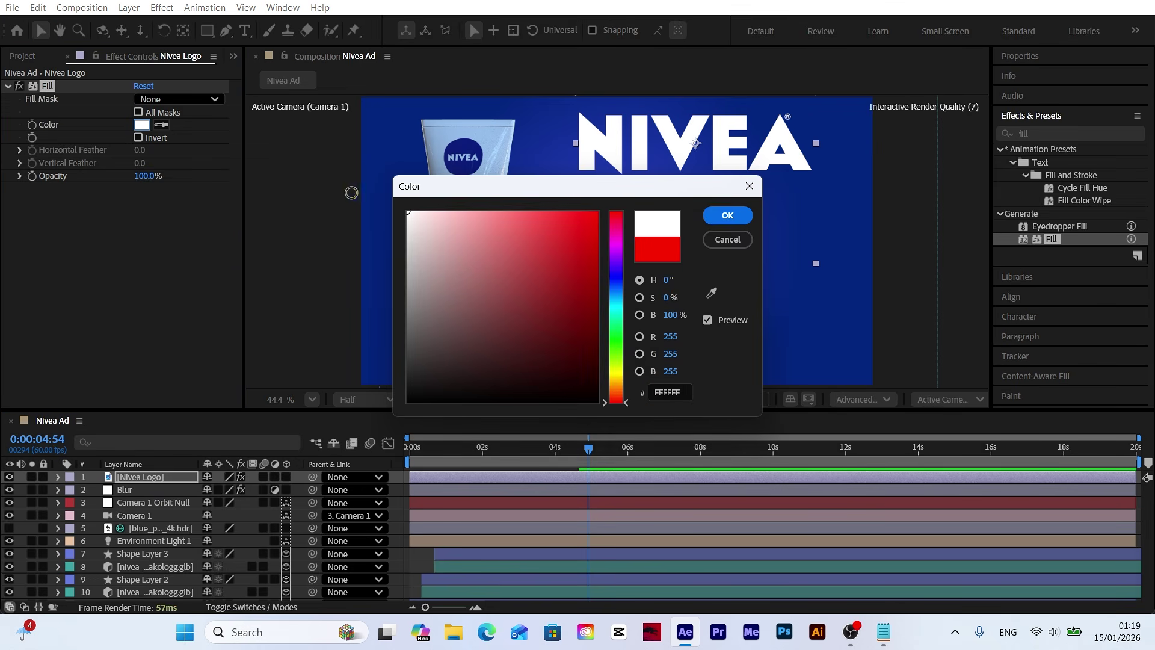
left_click(723, 225)
left_click(154, 479)
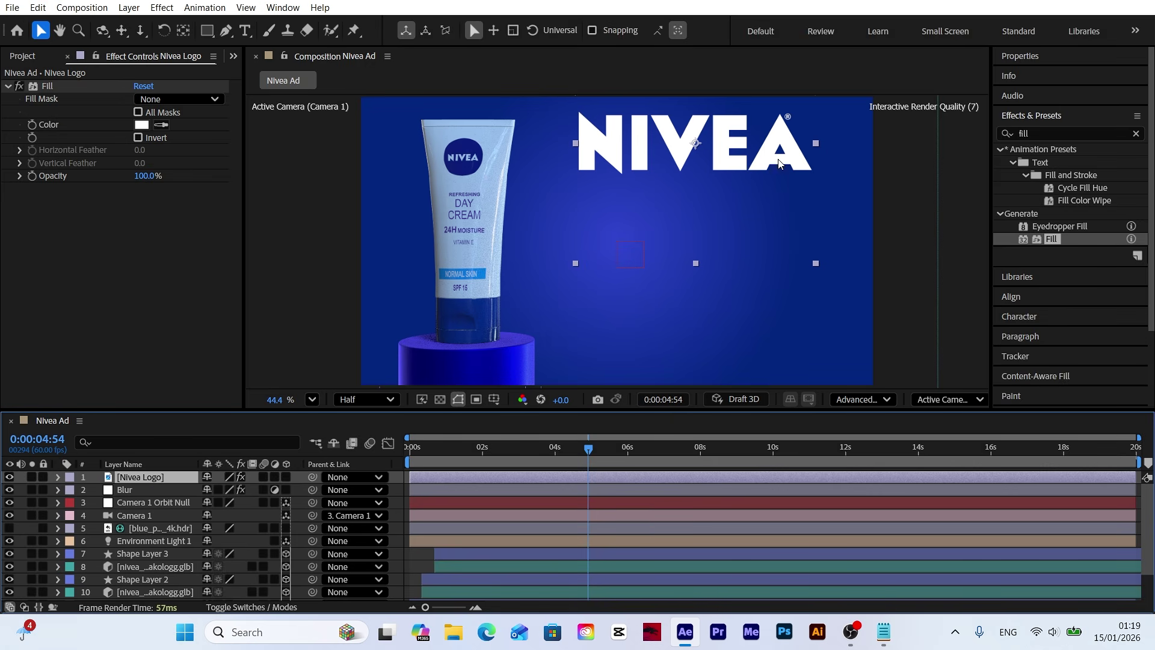
Zoom in and draw a closed Pen mask around the ® mark on the NIVEA logo.
scroll(800, 139, "up", 5)
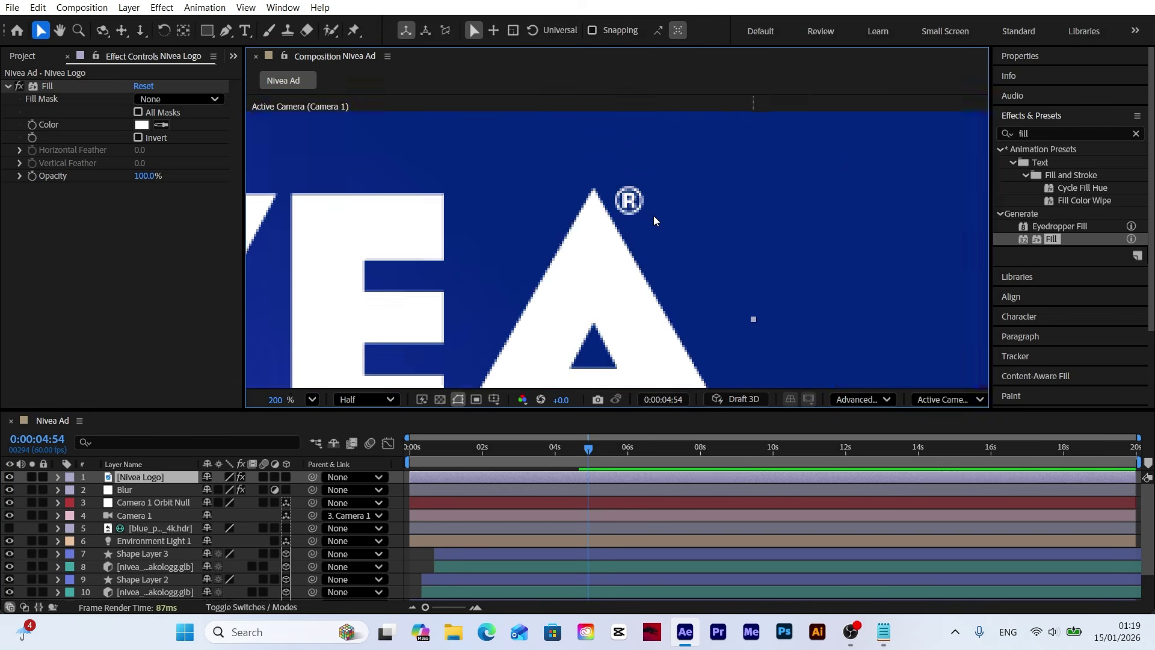
key("g")
scroll(596, 174, "up", 3)
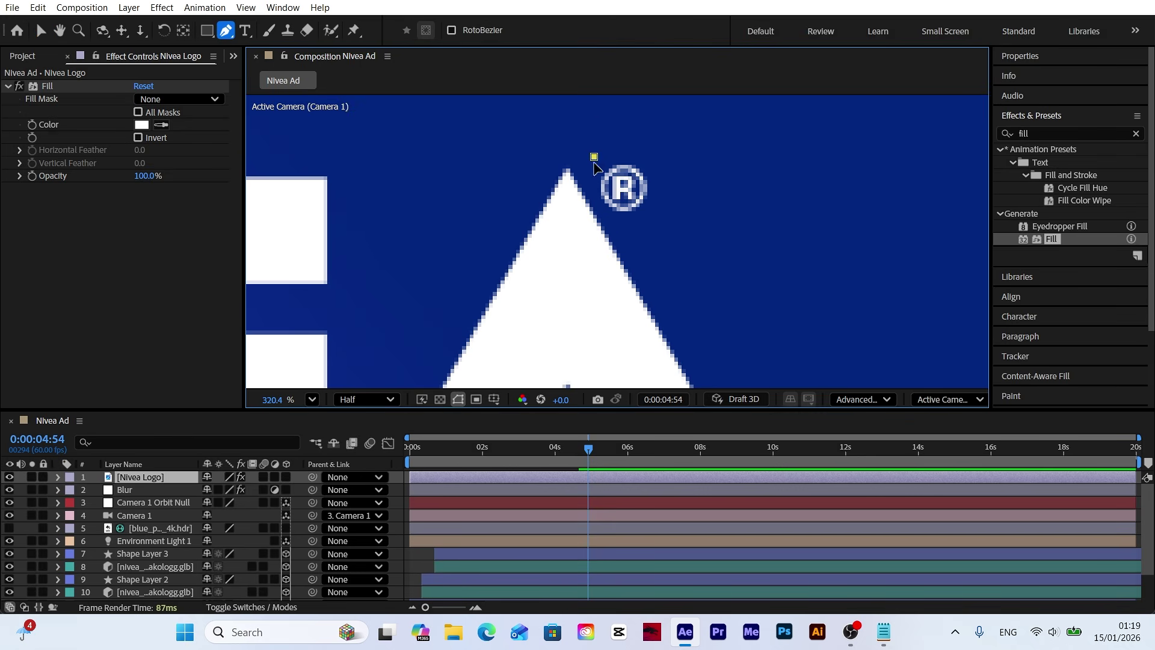
left_click(617, 221)
left_click(646, 224)
left_click(664, 209)
left_click(671, 172)
left_click(643, 144)
left_click(607, 146)
left_click(595, 156)
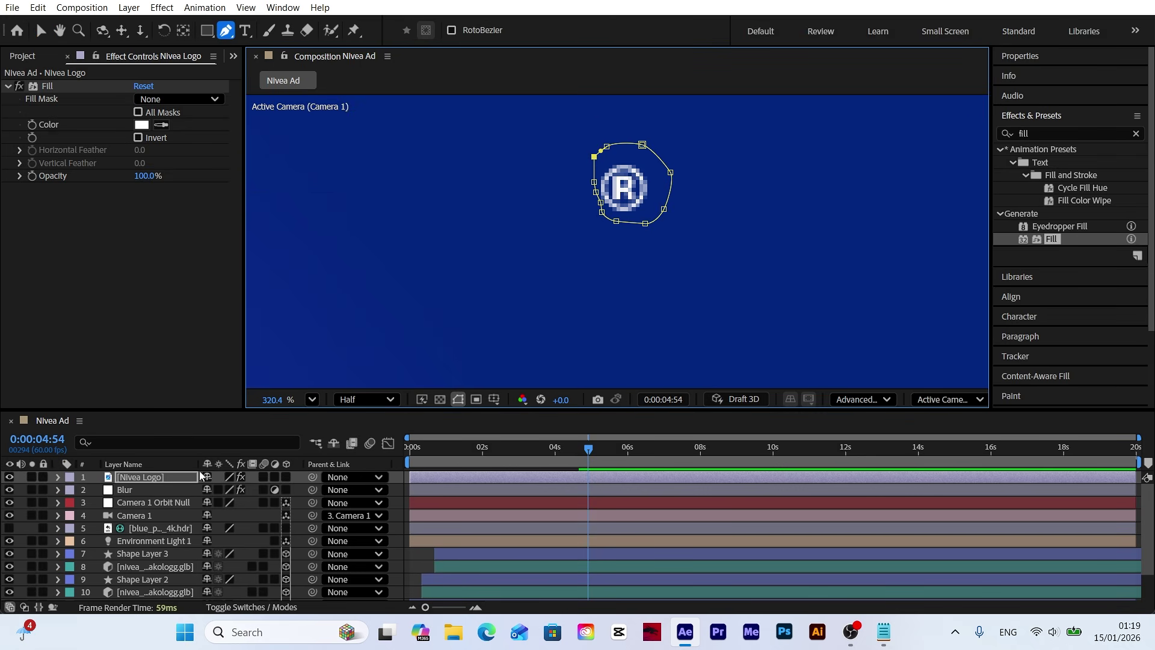
left_click(151, 485)
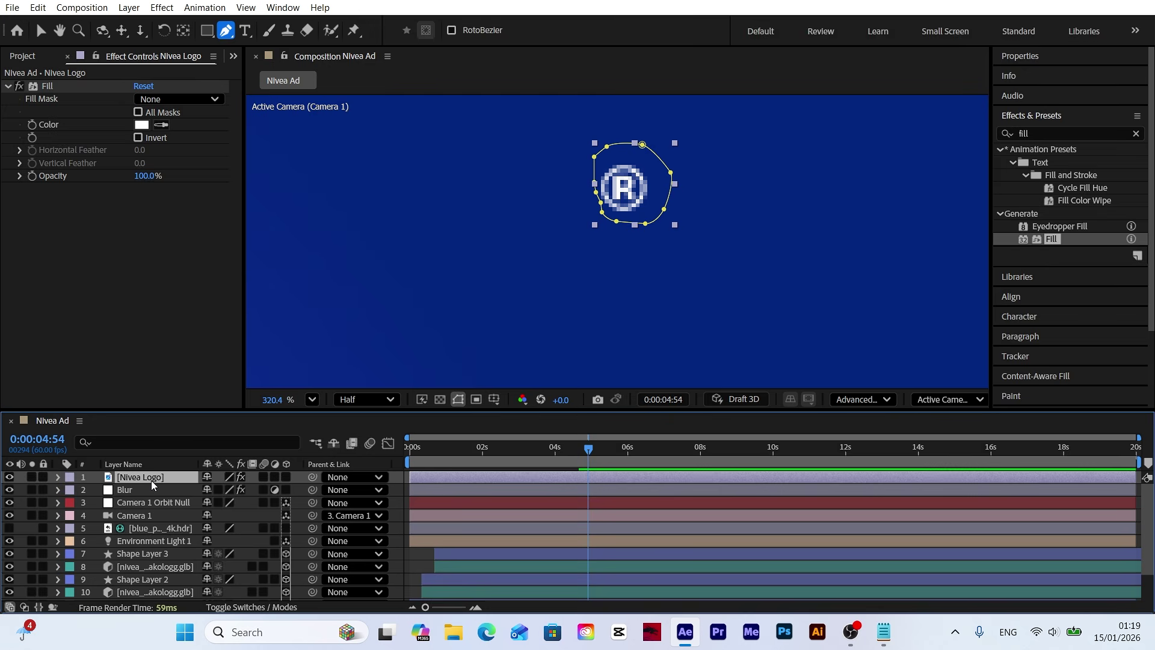
Set Mask 1 to Subtract to cut the ® away, and fit the composition in view.
key("m")
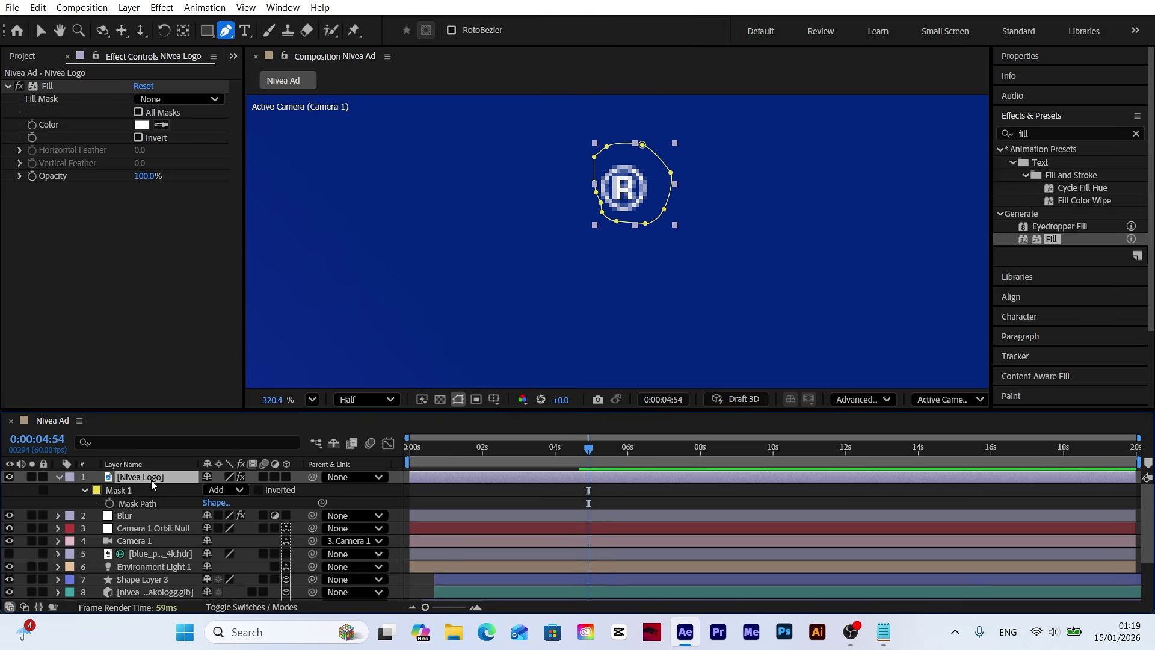
left_click(234, 492)
left_click(218, 538)
left_click(58, 479)
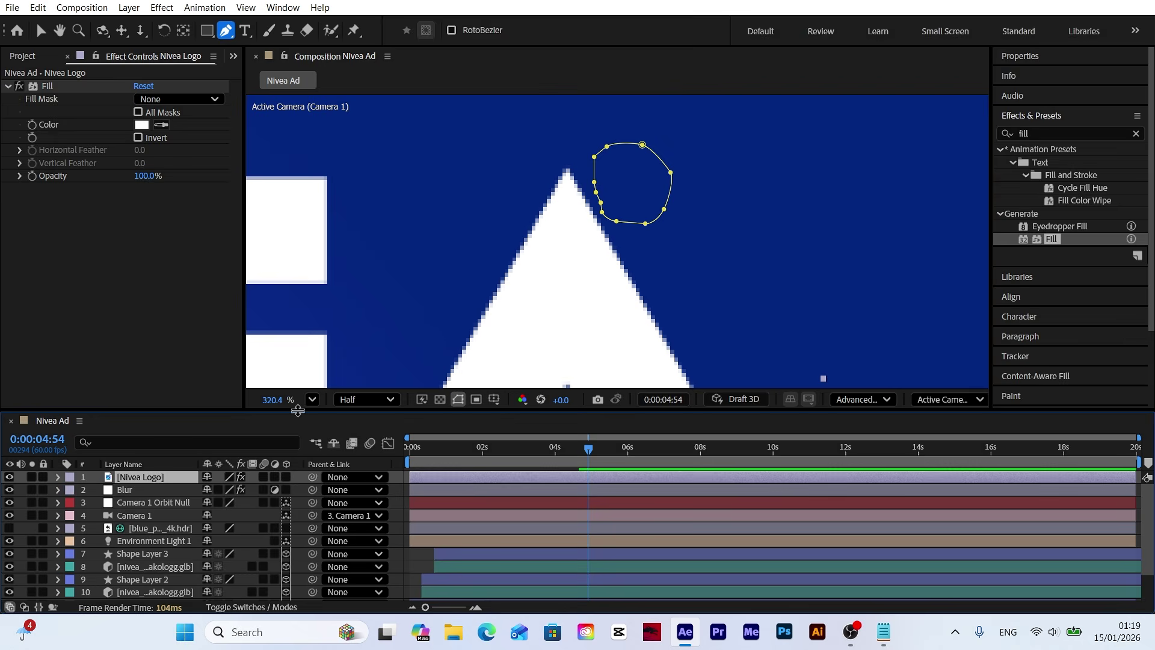
left_click(313, 400)
left_click(337, 117)
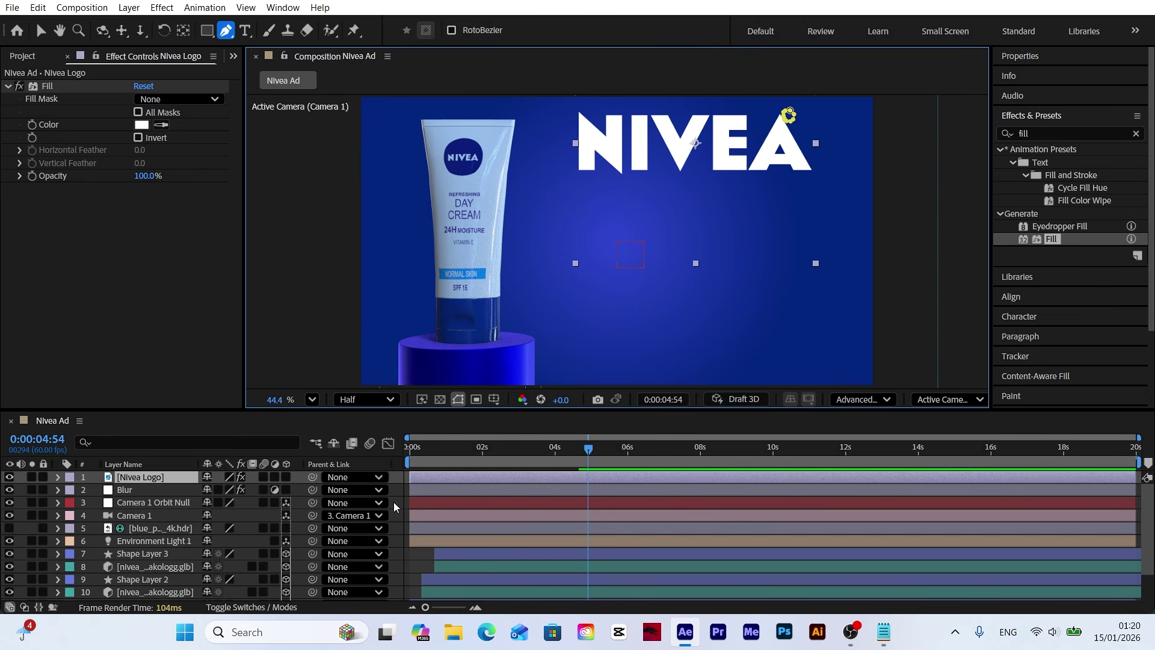
left_click_drag(476, 457, 560, 458)
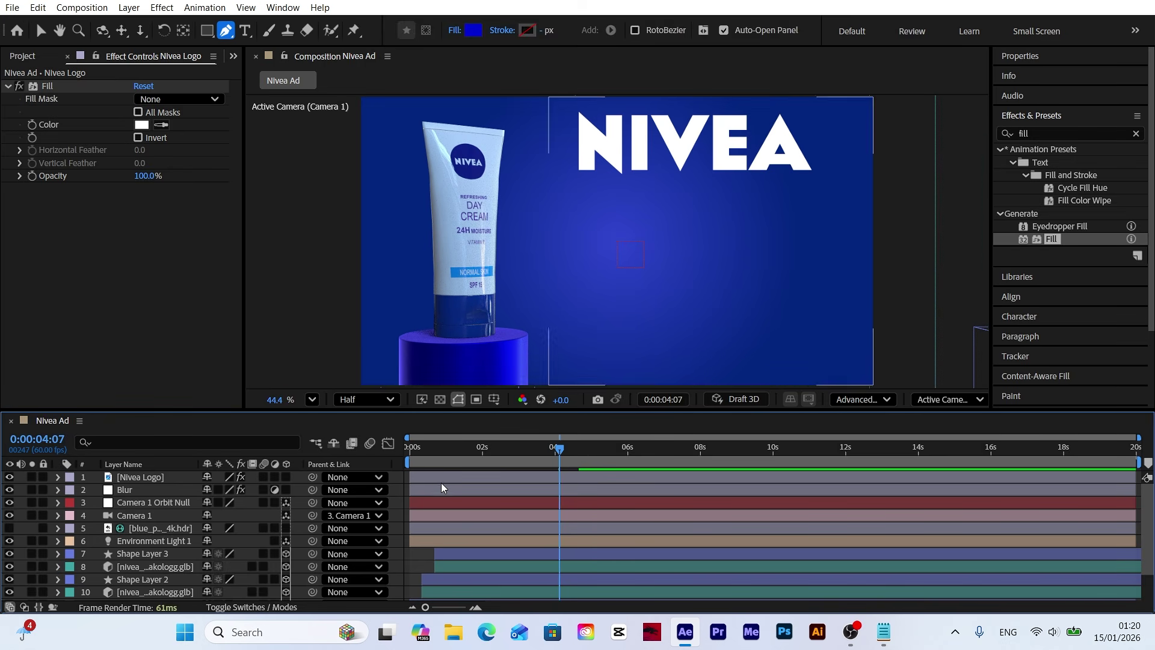
Move the Nivea Logo layer's In point to 4 seconds.
left_click_drag(439, 481, 584, 479)
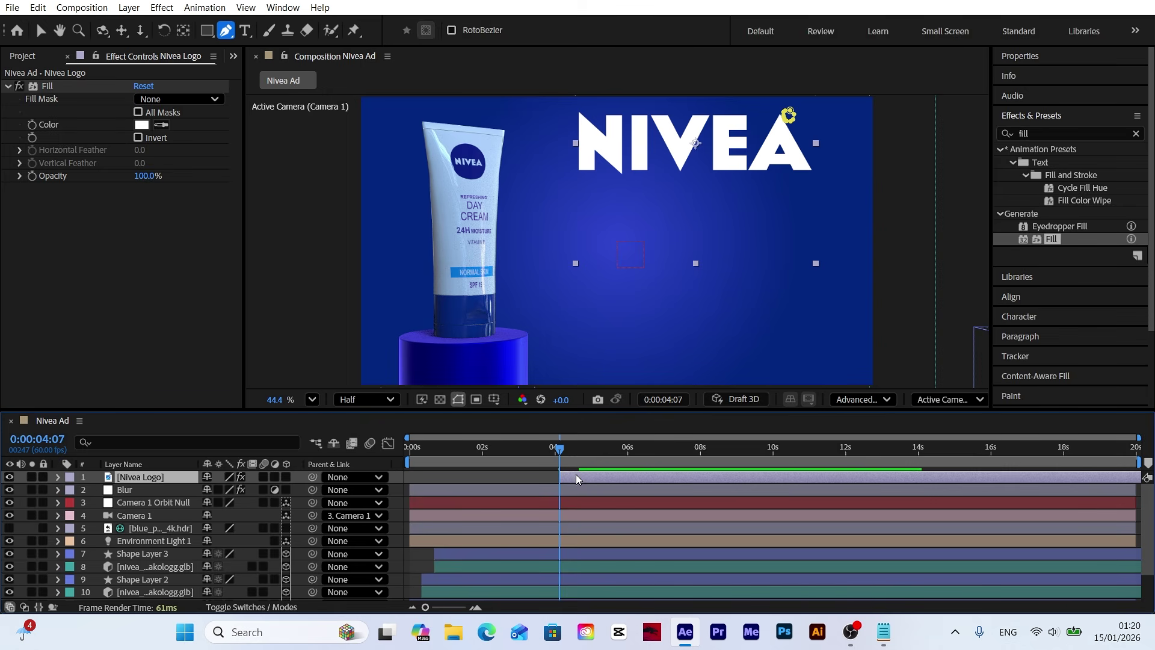
left_click(207, 31)
Draw a rectangular Mask 2 in Intersect mode and narrow it to a thin strip hiding the logo.
mouse_move(562, 102)
left_mouse_down()
mouse_move(788, 180)
mouse_move(838, 183)
left_mouse_up()
left_click(224, 529)
left_click(244, 467)
key("v")
left_click_drag(837, 143, 576, 143)
Keyframe Mask 2's path at 4 seconds and widen it at about 5 seconds to reveal NIVEA.
left_click(83, 529)
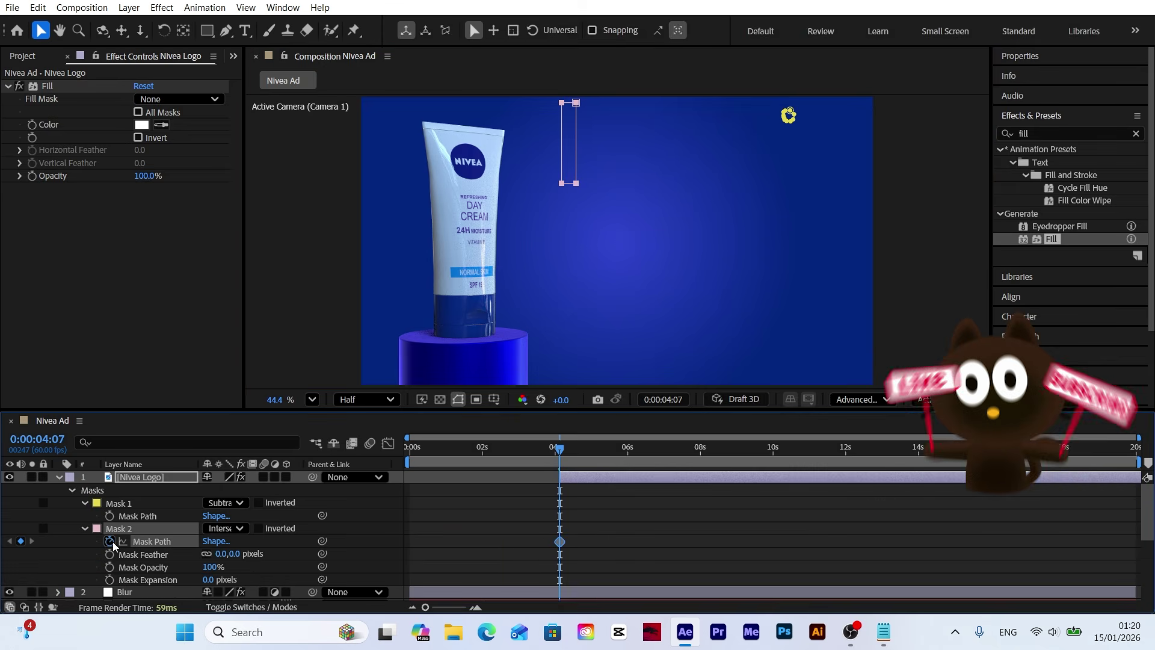
left_click(109, 541)
key("shift+Page_Down")
key("shift+Page_Down")
key("shift+Page_Down")
key("shift+Page_Down")
key("shift+Page_Down")
key("shift+Page_Down")
key("shift+Page_Down")
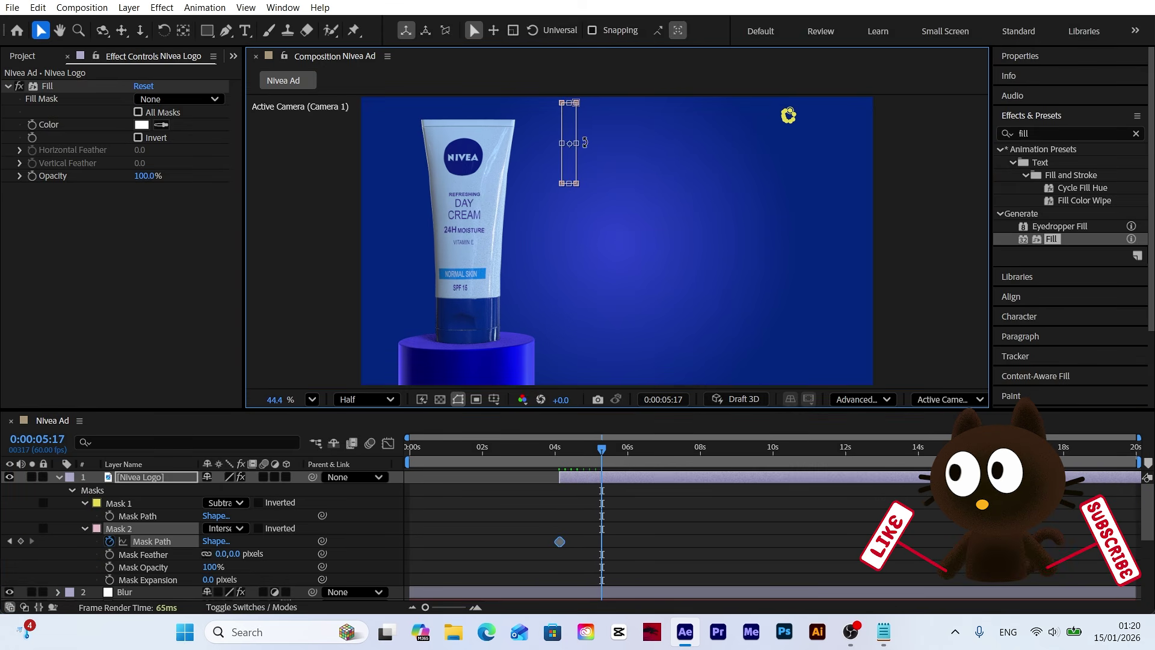
left_click_drag(576, 143, 833, 143)
left_click_drag(602, 449, 585, 449)
scroll(698, 170, "up", 4)
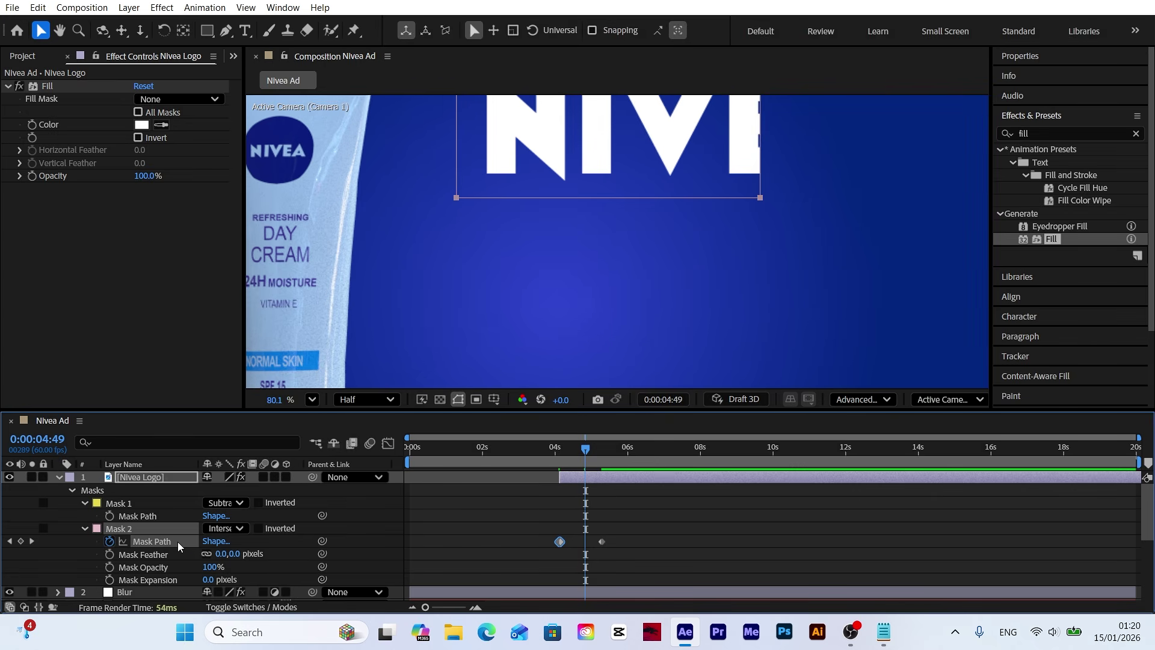
Feather Mask 2 by 60 px and select both Mask Path keyframes.
left_click_drag(232, 559, 278, 554)
left_click(499, 563)
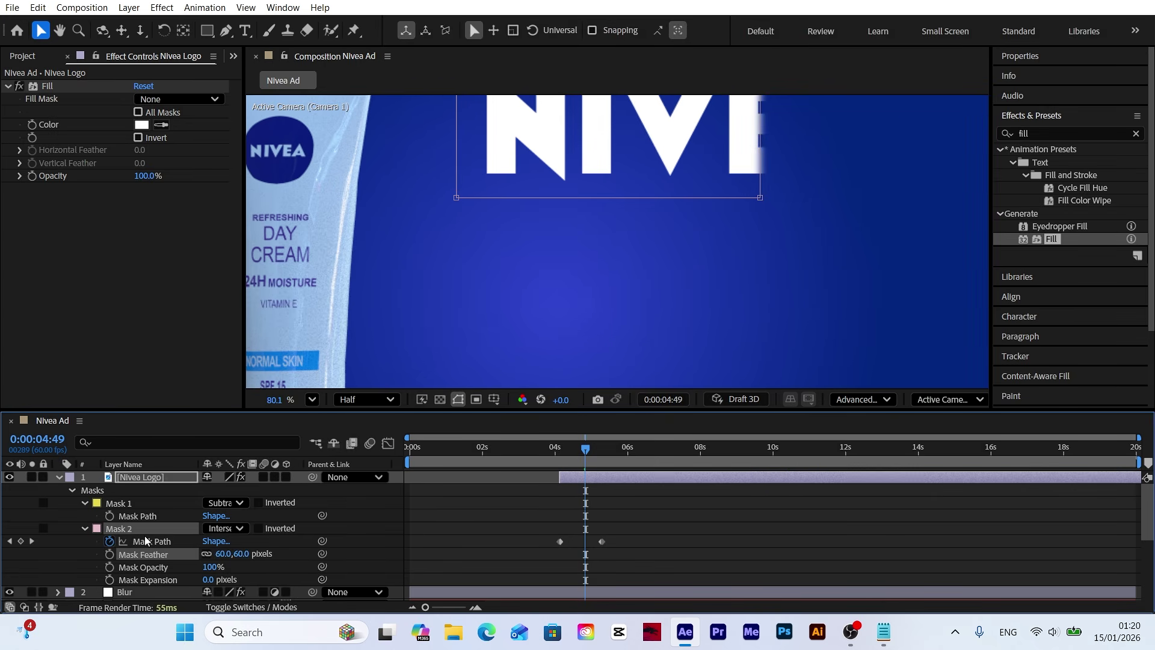
left_click(10, 542)
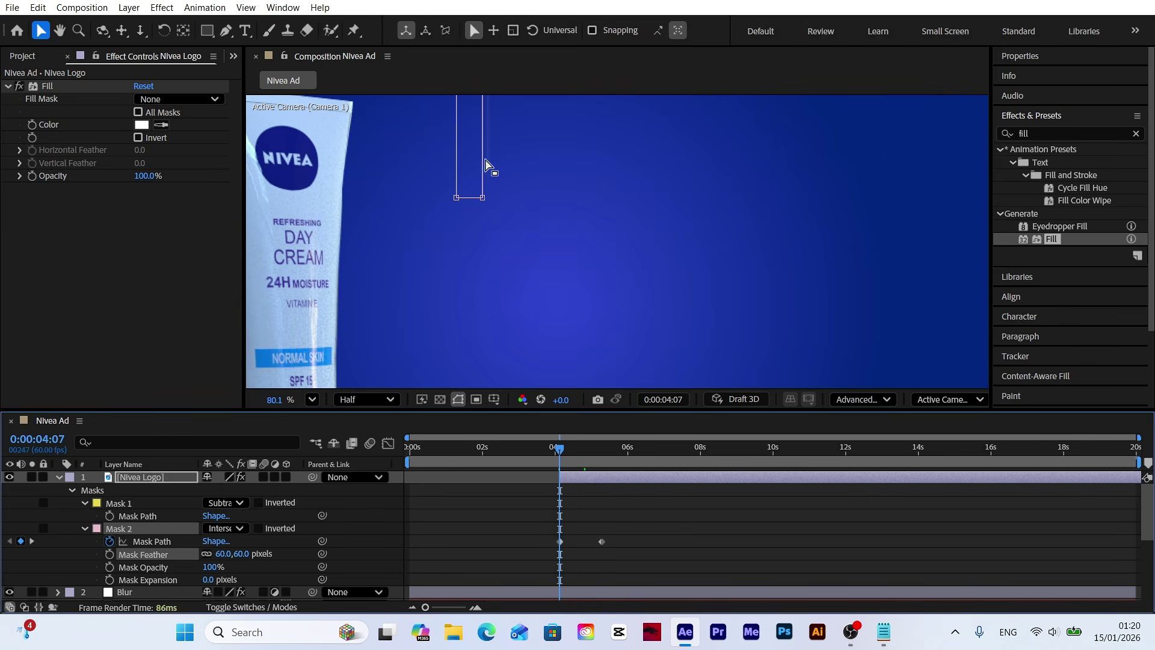
scroll(486, 166, "up", 1)
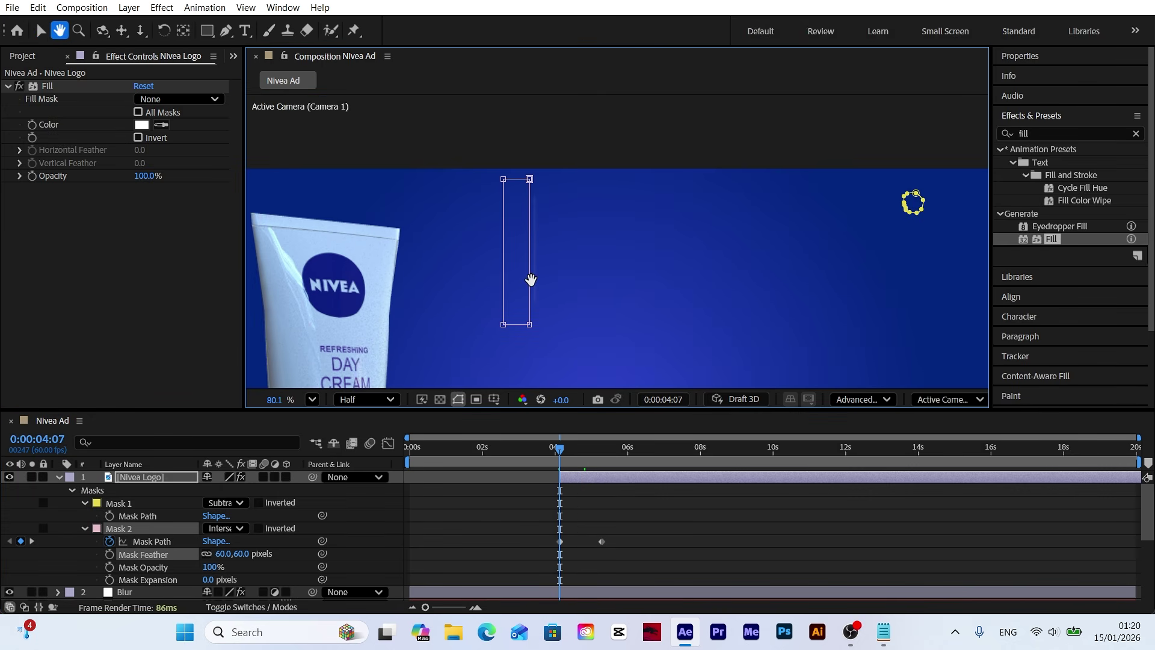
left_click_drag(545, 201, 518, 253)
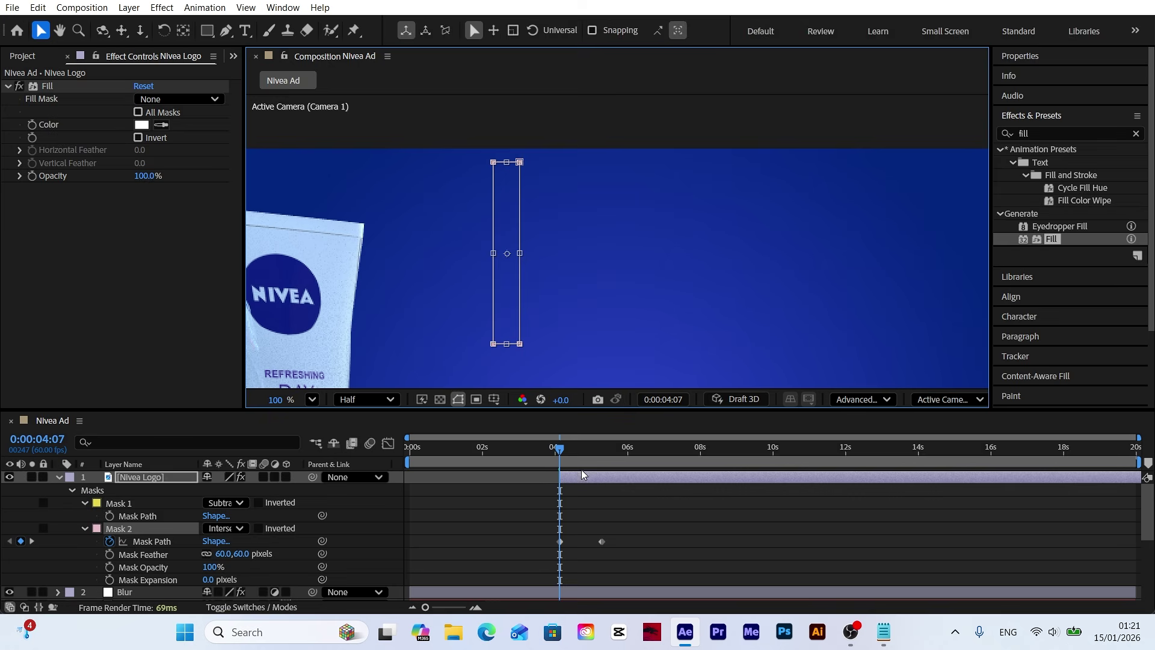
left_click_drag(623, 528, 545, 564)
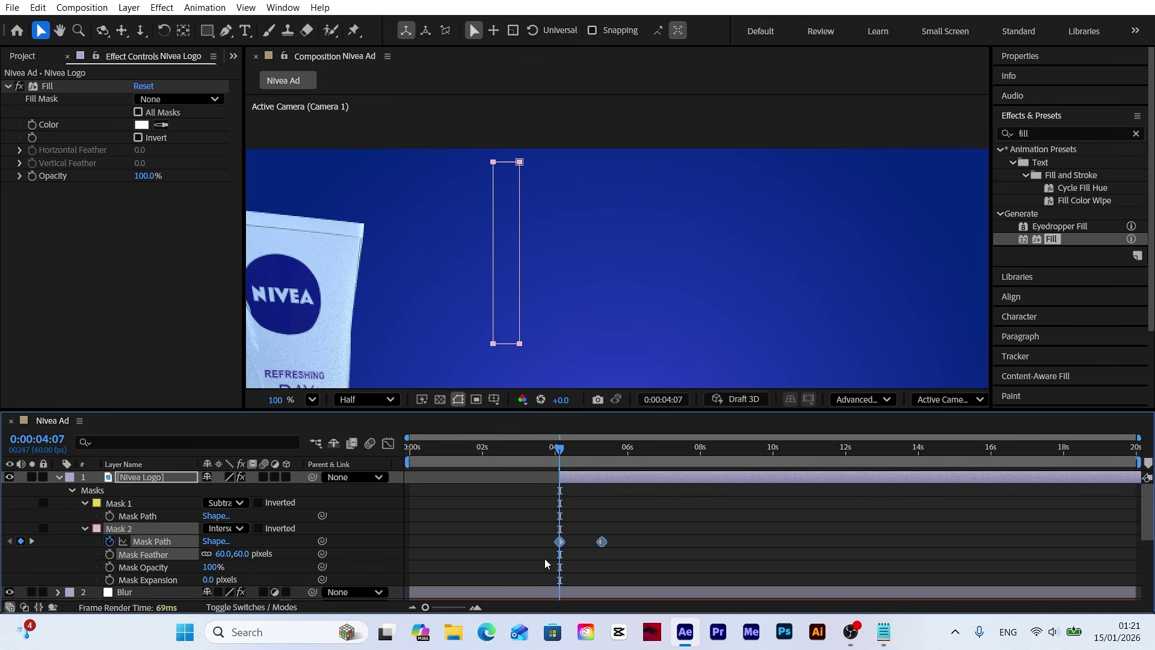
Apply Easy Ease to both Mask Path keyframes and make the speed curve peak early.
right_click(601, 545)
mouse_move(665, 535)
left_click(827, 378)
left_click(389, 443)
left_click_drag(426, 607, 453, 608)
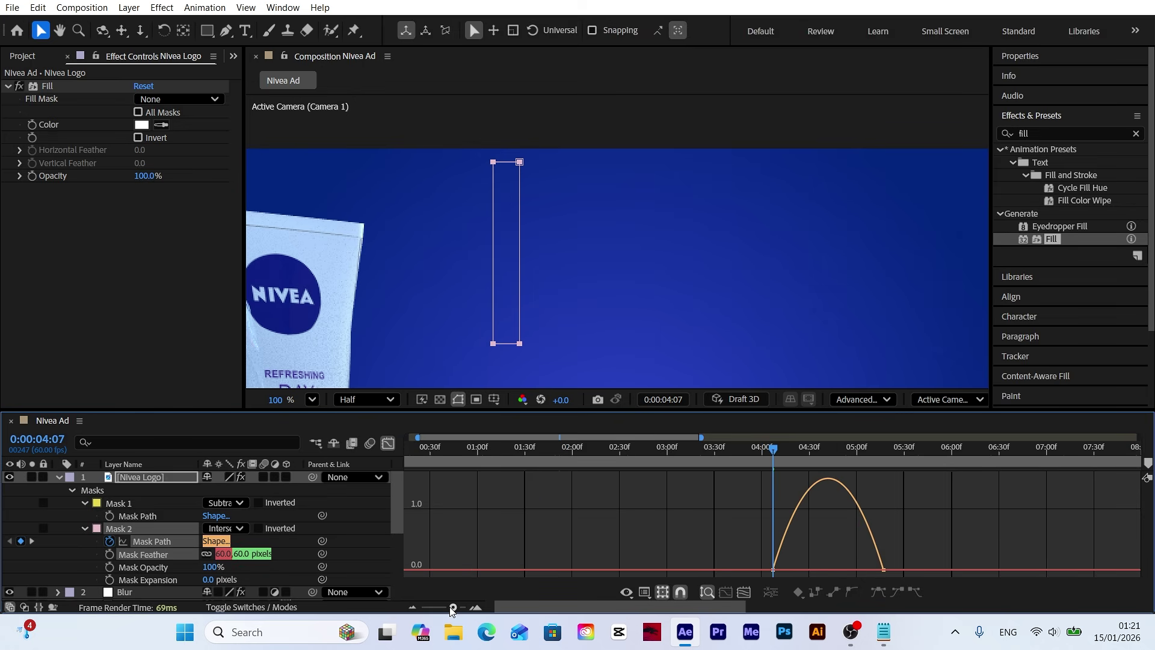
left_click_drag(871, 578, 842, 569)
Return to the layer bar timeline, fit the composition in view and preview the logo reveal.
left_click(389, 443)
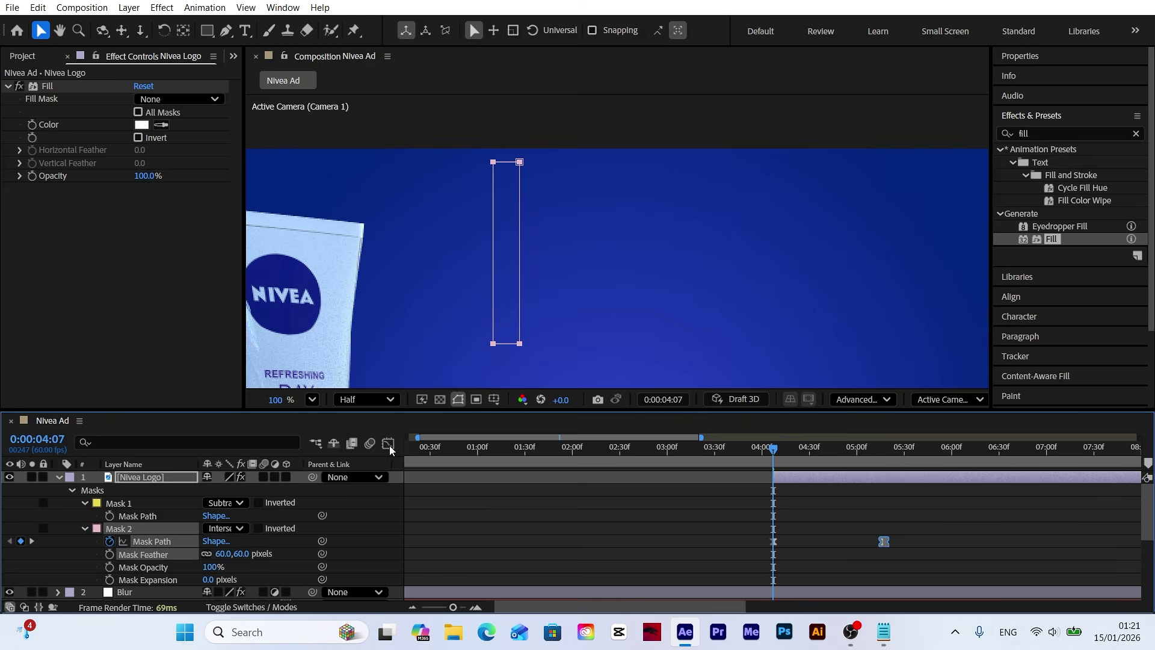
left_click(412, 608)
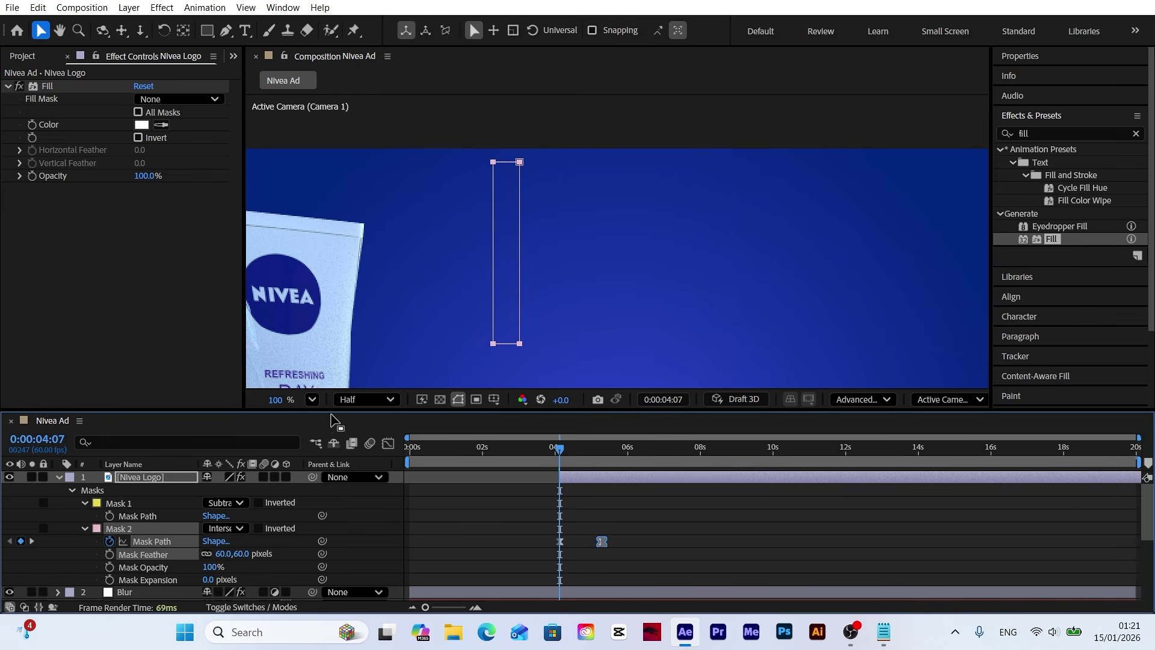
left_click(312, 400)
left_click(354, 124)
left_click_drag(539, 453, 613, 464)
left_click(59, 478)
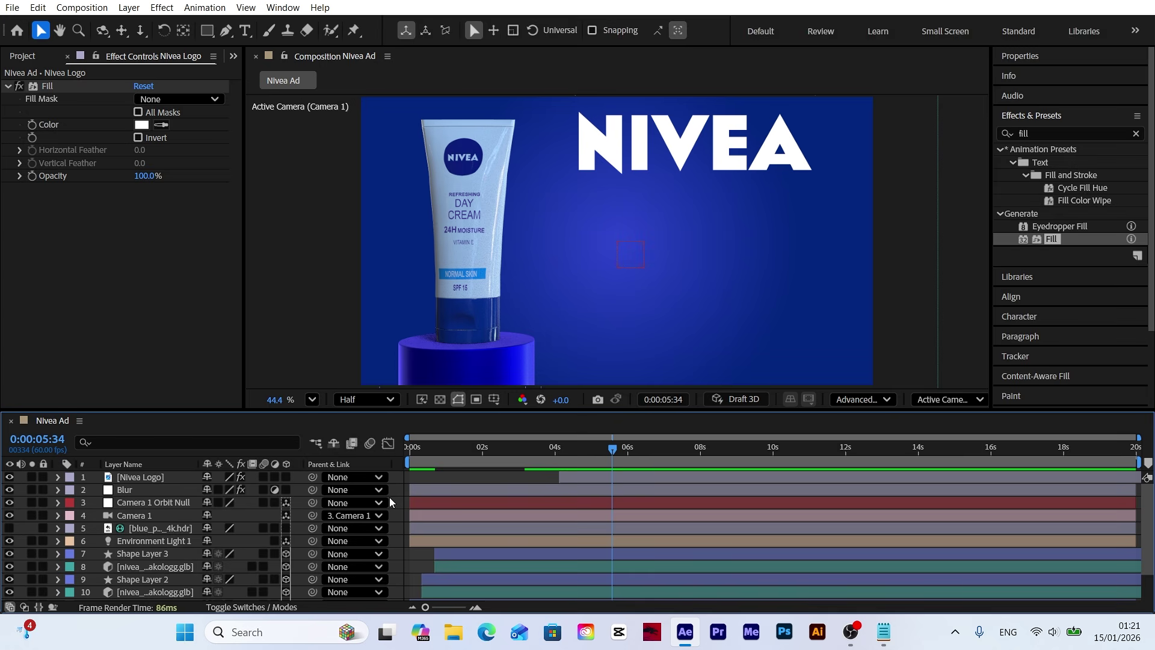
Move the Stay Fresh. tagline right under the NIVEA logo.
left_click_drag(594, 450, 641, 460)
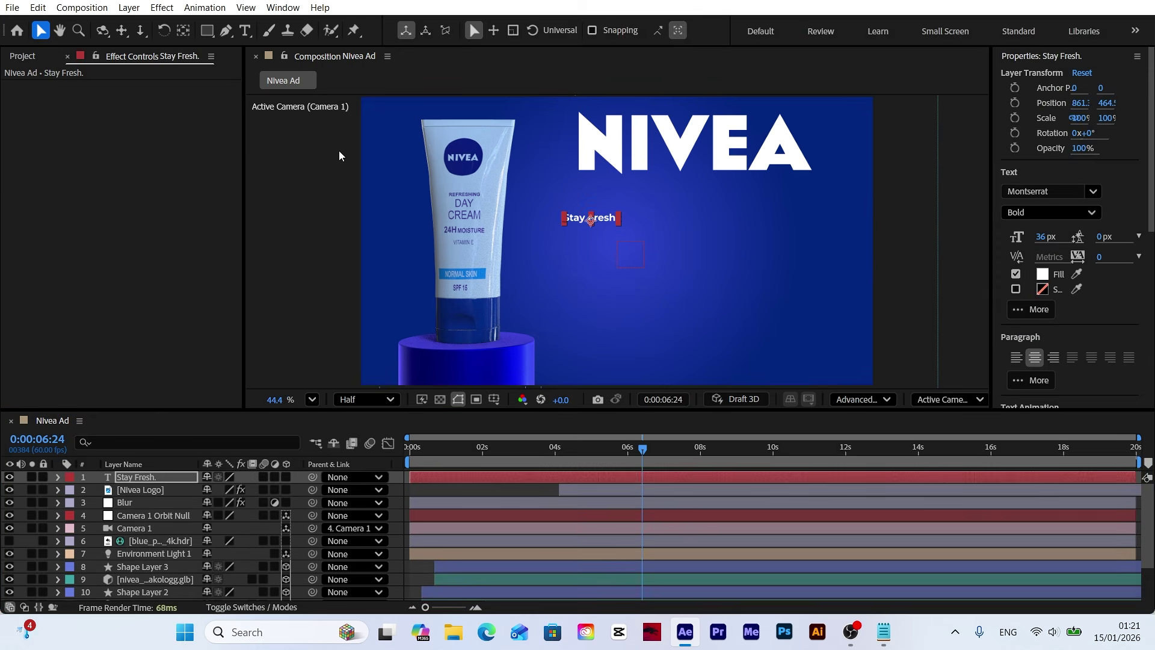
key("s")
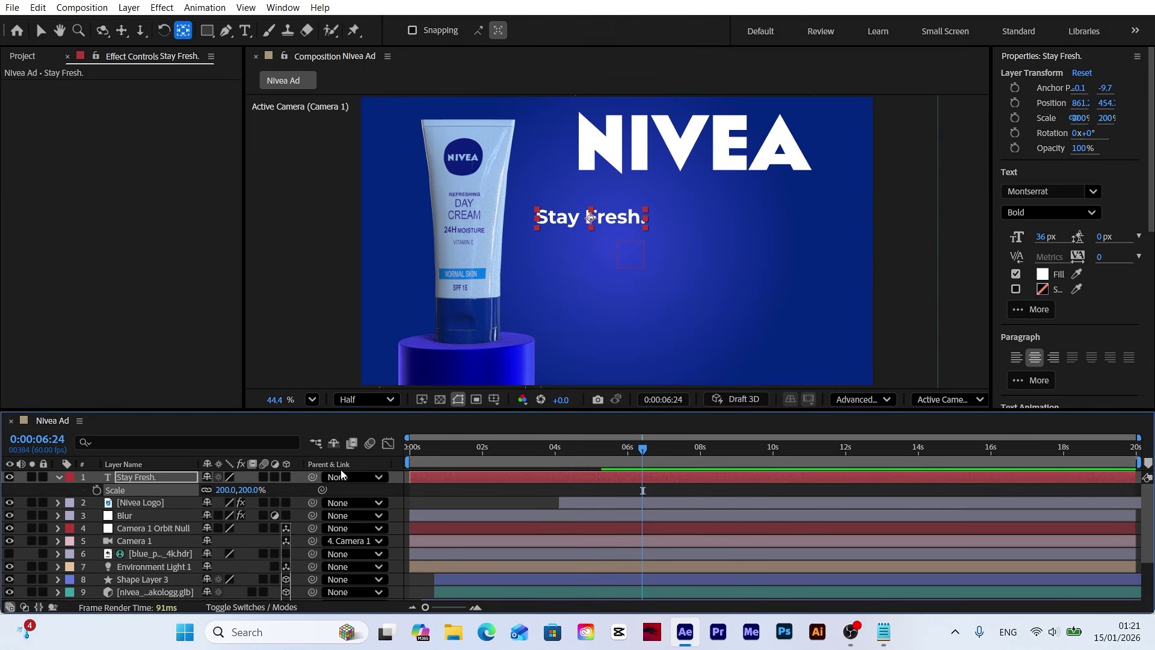
scroll(561, 249, "up", 3)
key("v")
left_click_drag(561, 249, 638, 249)
key("ctrl+r")
scroll(638, 249, "down", 3)
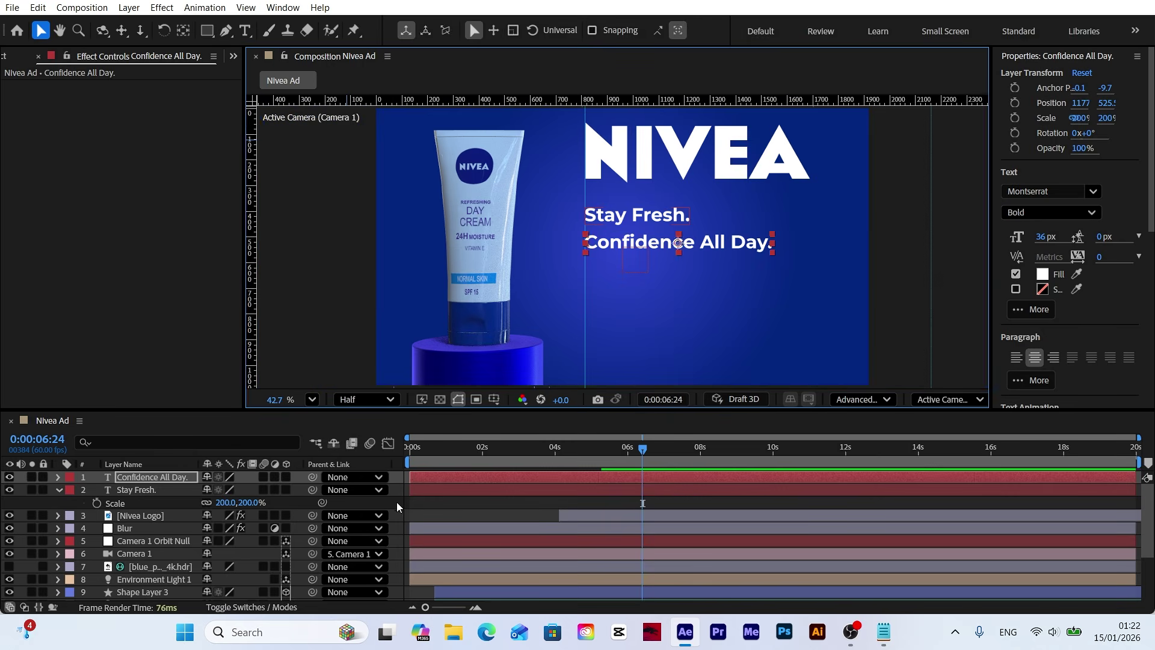
Paste the benefit wording into the duplicated lines, ending with 'Fresh feeling from morning to night'.
left_click(38, 7)
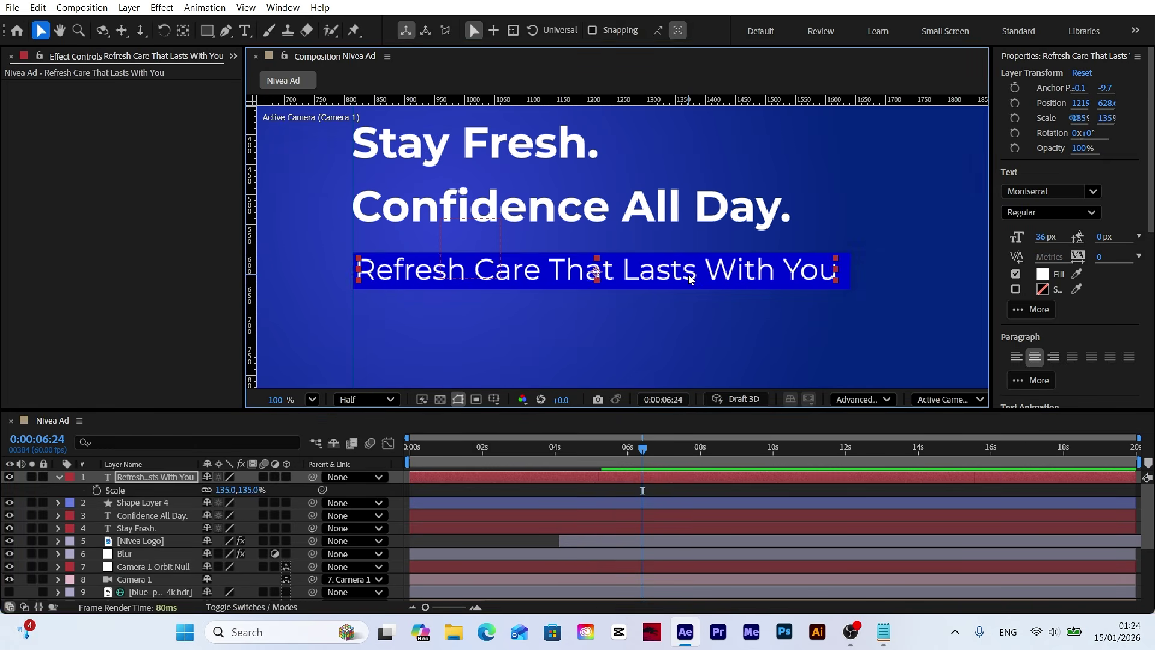
left_click(588, 279)
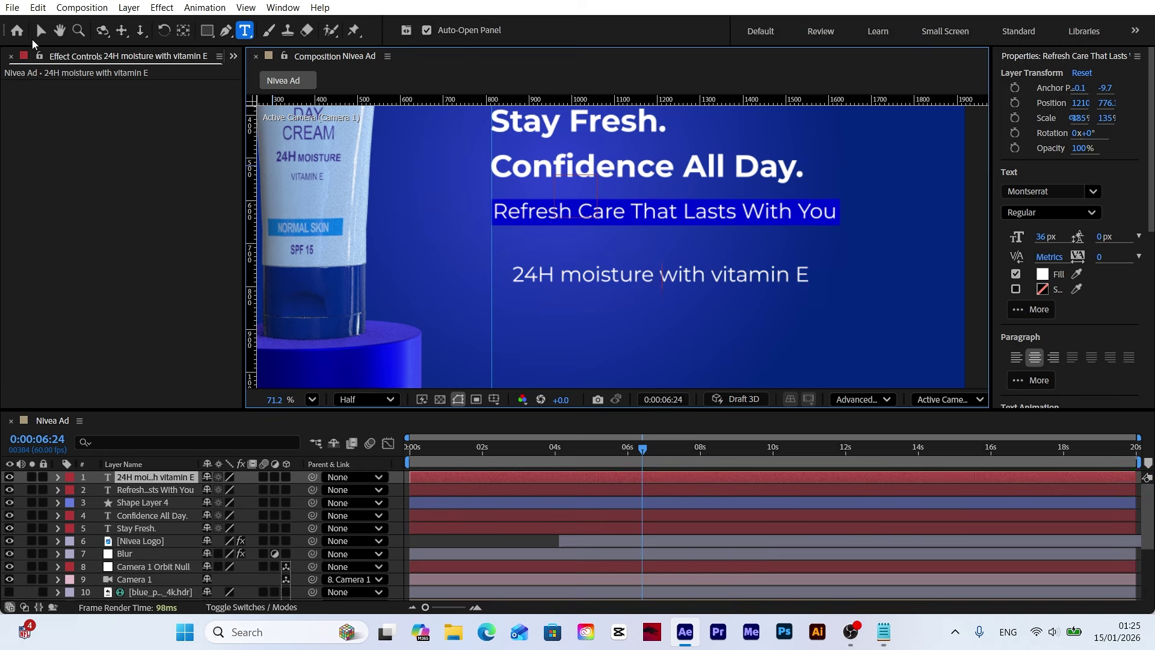
type("s11")
left_click(38, 7)
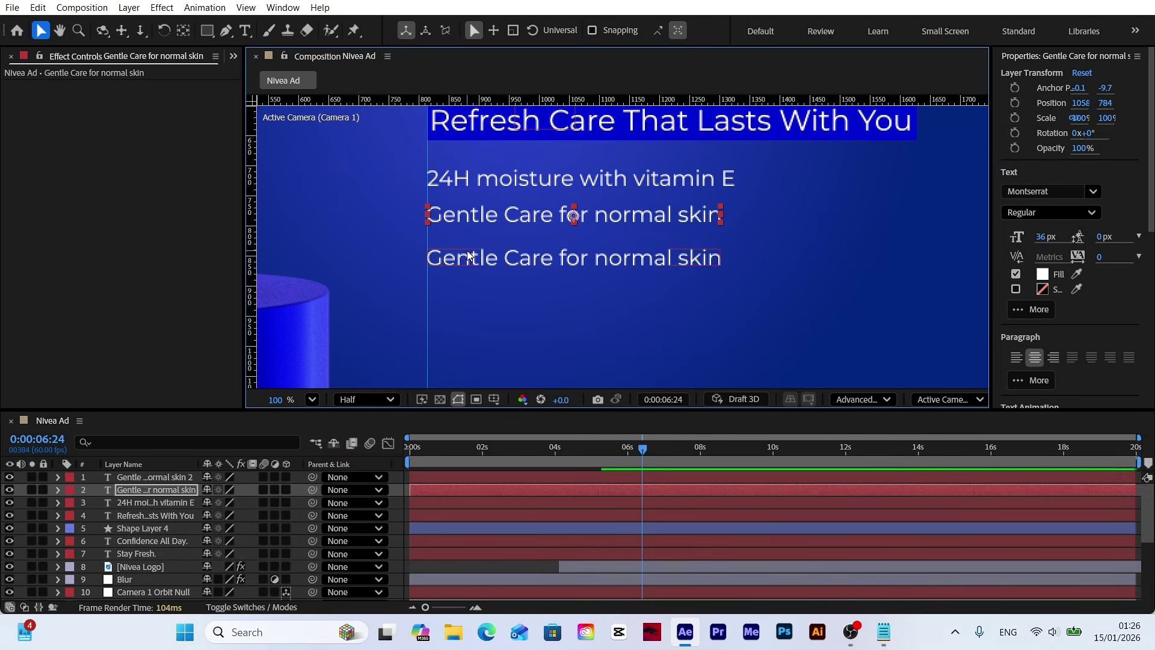
key("alt+Tab")
key("alt+Tab")
double_click(469, 257)
type("Fresh feeling from morning to night")
key("shift+slash")
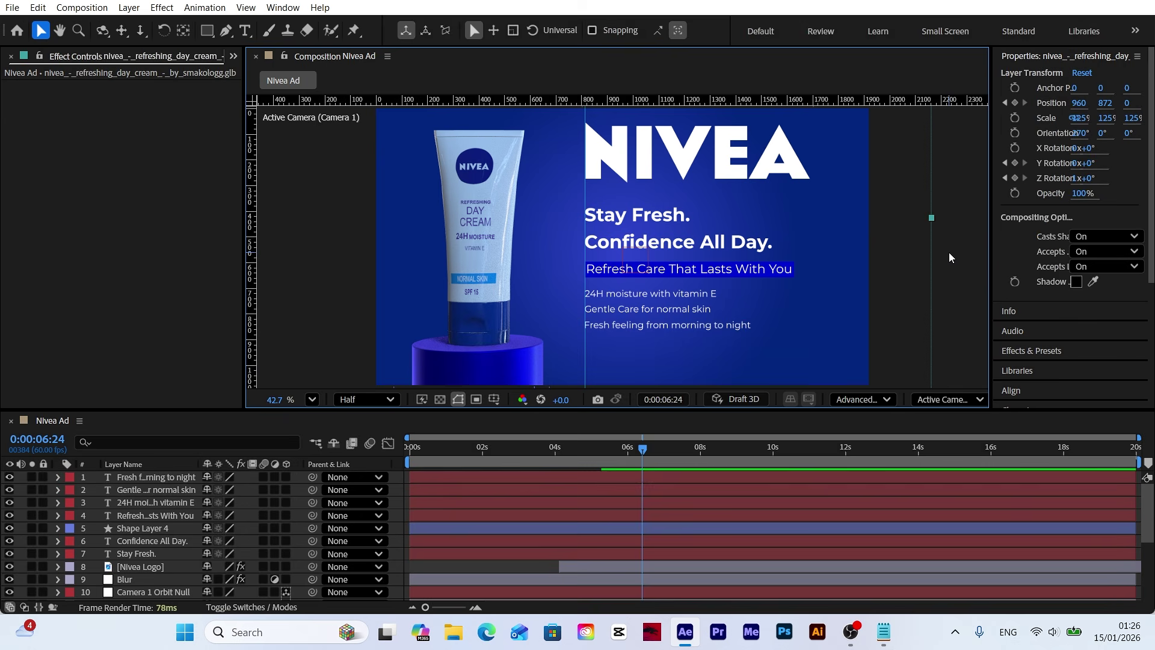
scroll(613, 298, "up", 5)
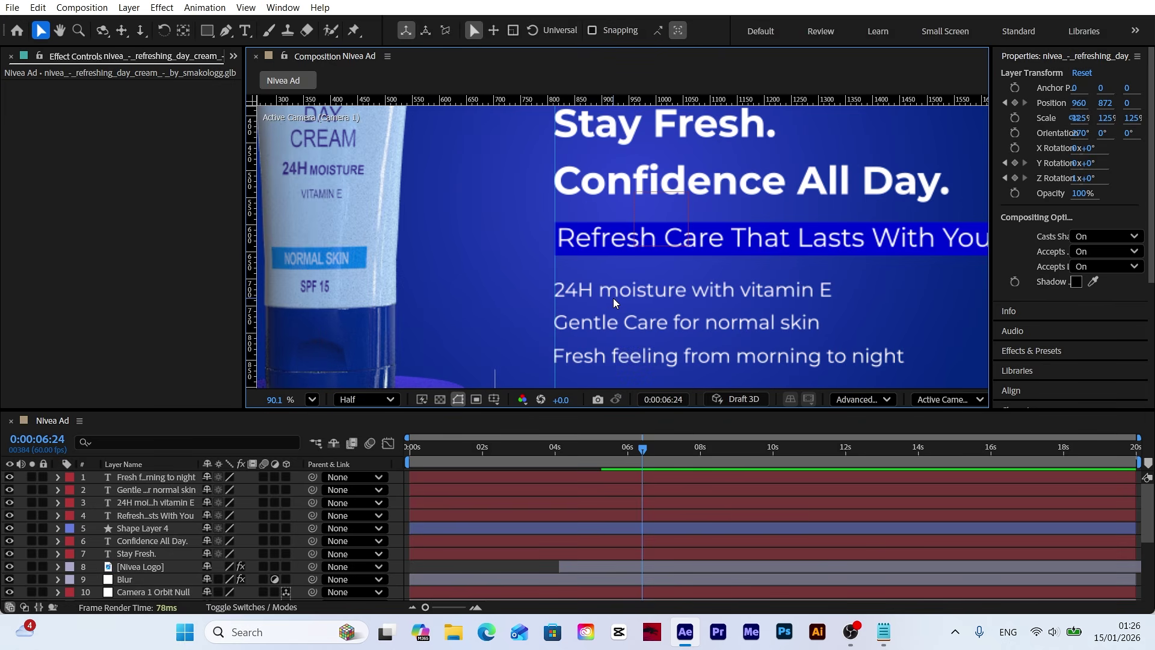
Set the Rectangle tool to no fill with a white stroke.
scroll(596, 262, "up", 4)
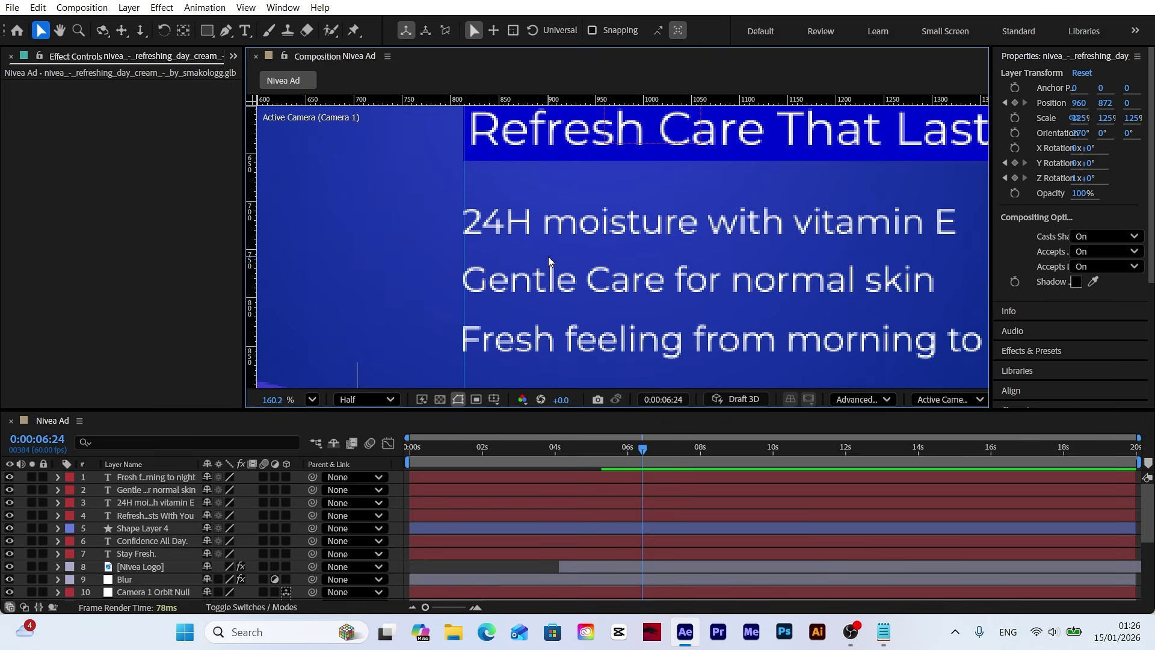
scroll(549, 259, "left", 2)
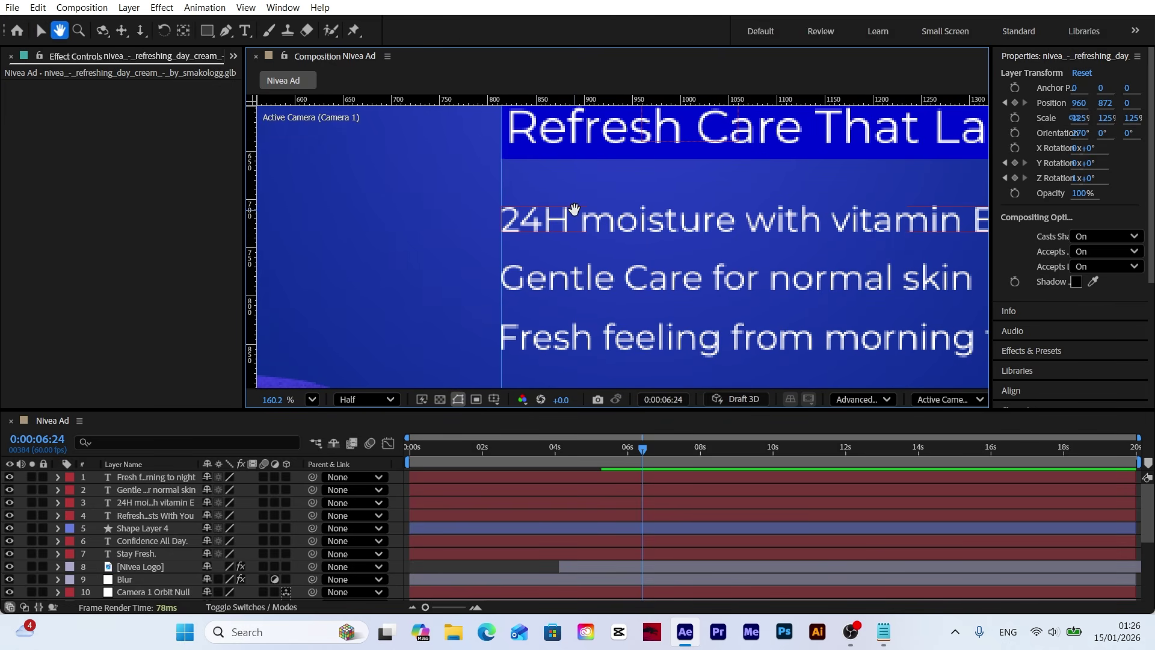
left_click(207, 32)
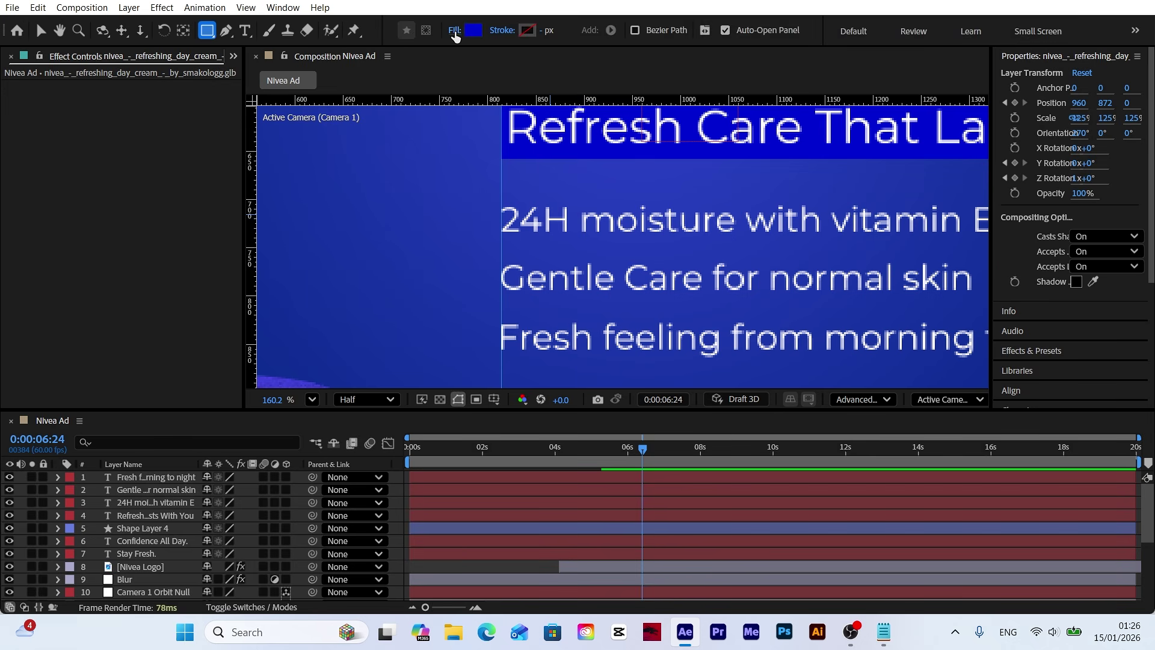
left_click(454, 30)
left_click(499, 266)
left_click(596, 347)
left_click(528, 30)
left_click_drag(443, 230, 367, 198)
left_click(722, 216)
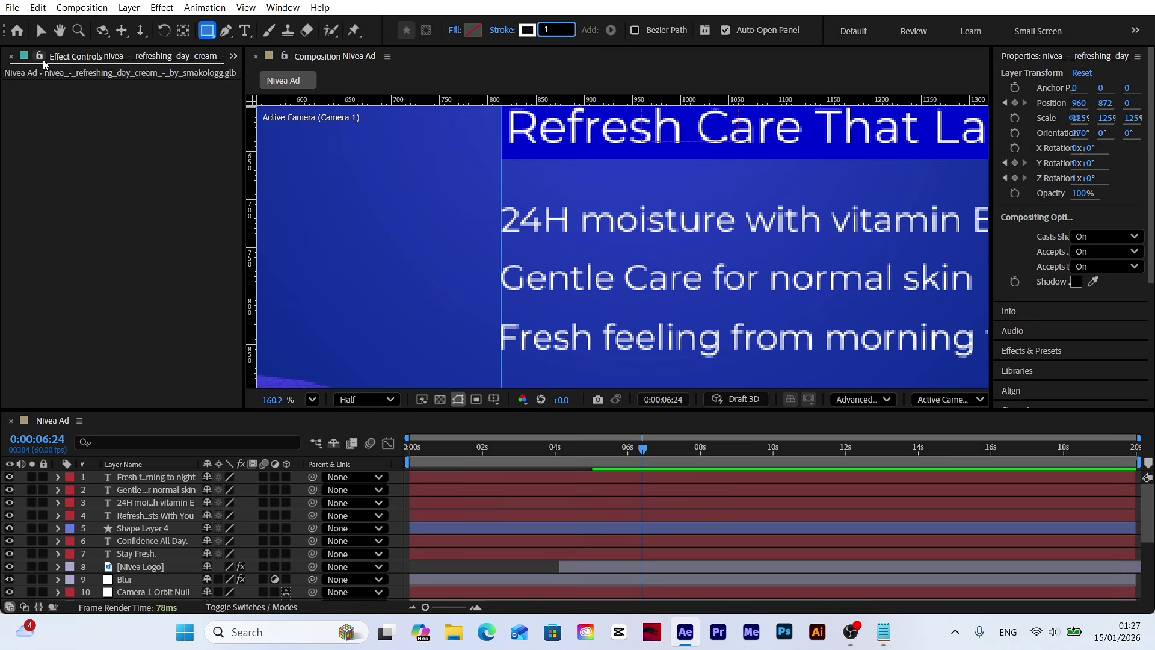
Draw a small square box just left of the 24H moisture line.
left_click(40, 31)
left_click(207, 30)
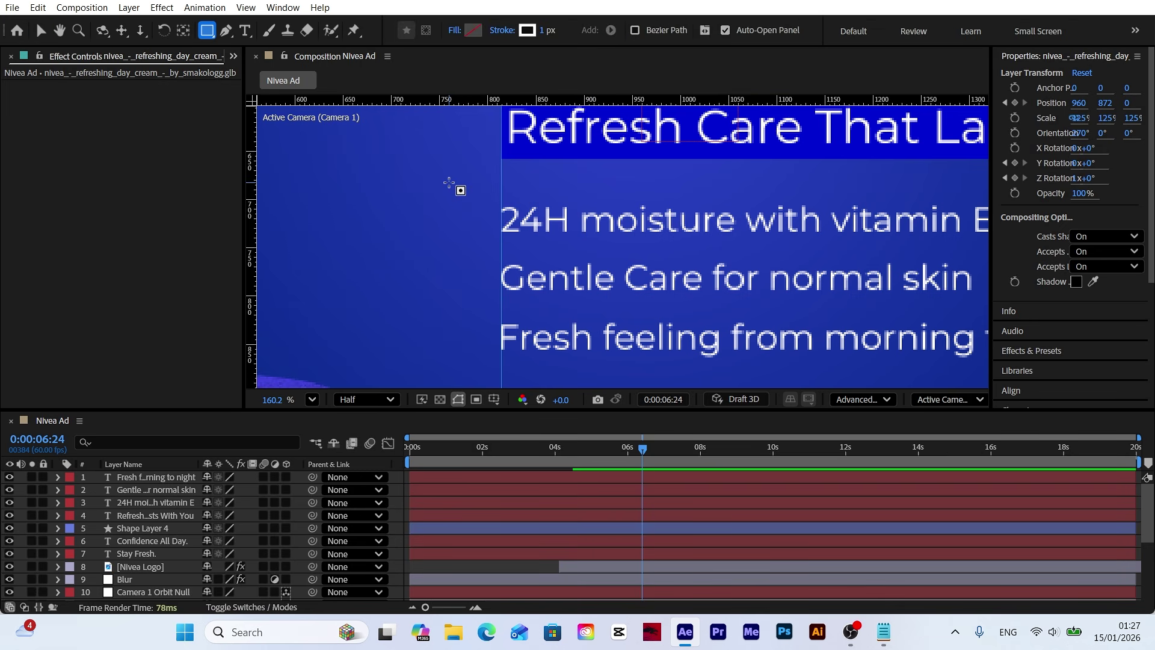
scroll(515, 193, "up", 3)
left_click(514, 191)
mouse_move(515, 192)
left_mouse_down()
mouse_move(564, 236)
mouse_move(487, 226)
left_mouse_up()
key("v")
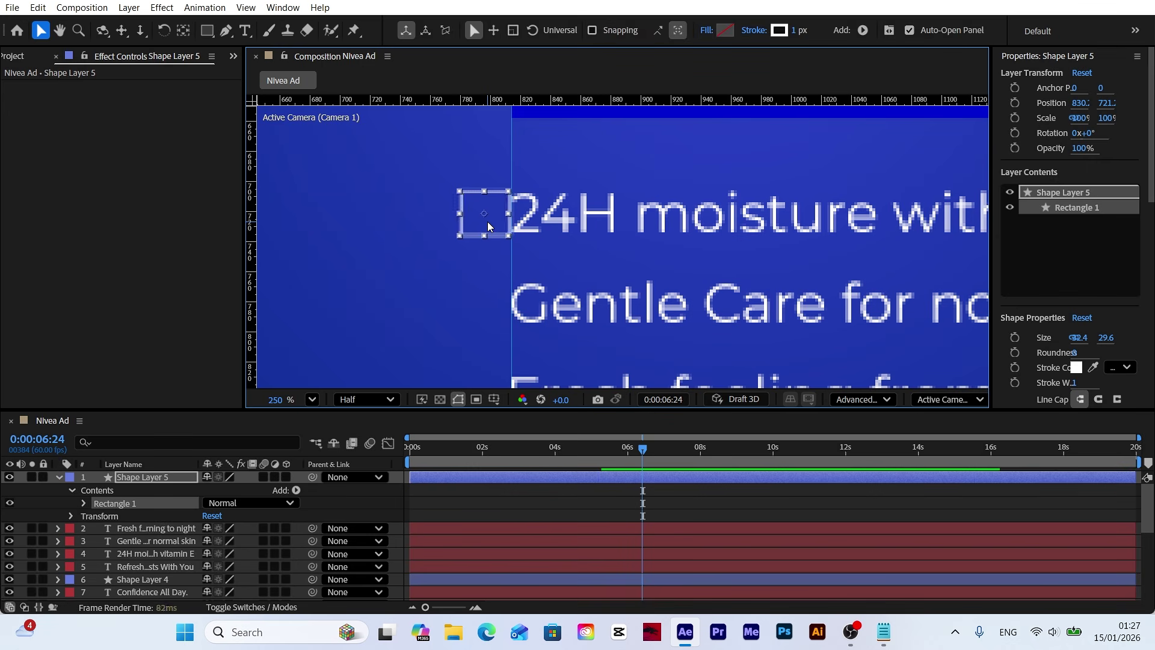
Add Trim Paths to Shape Layer 5 and keyframe Start from 0% at 0s to 100% at 1s.
scroll(504, 261, "down", 2)
left_click(296, 491)
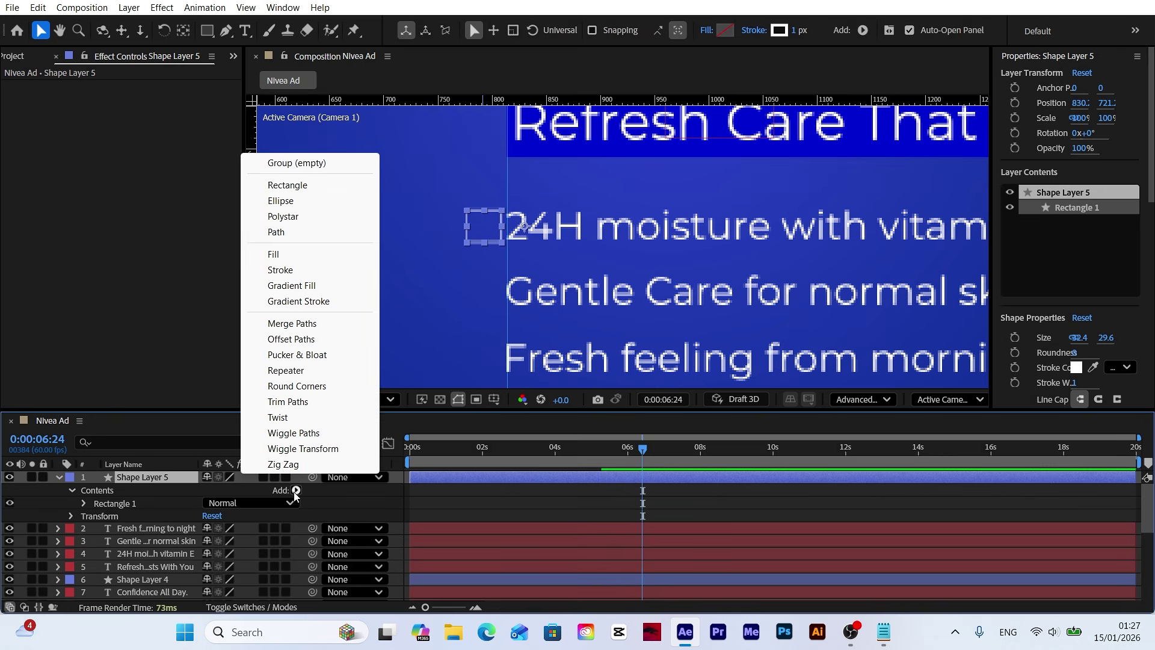
left_click(292, 402)
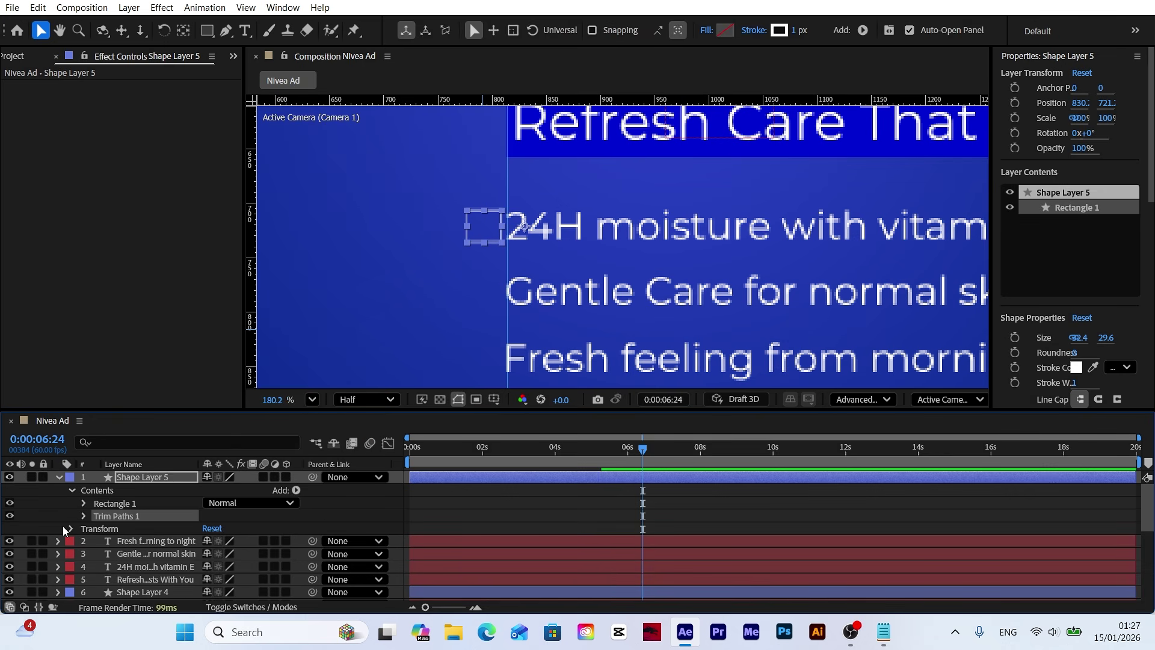
left_click(83, 516)
left_click(170, 542)
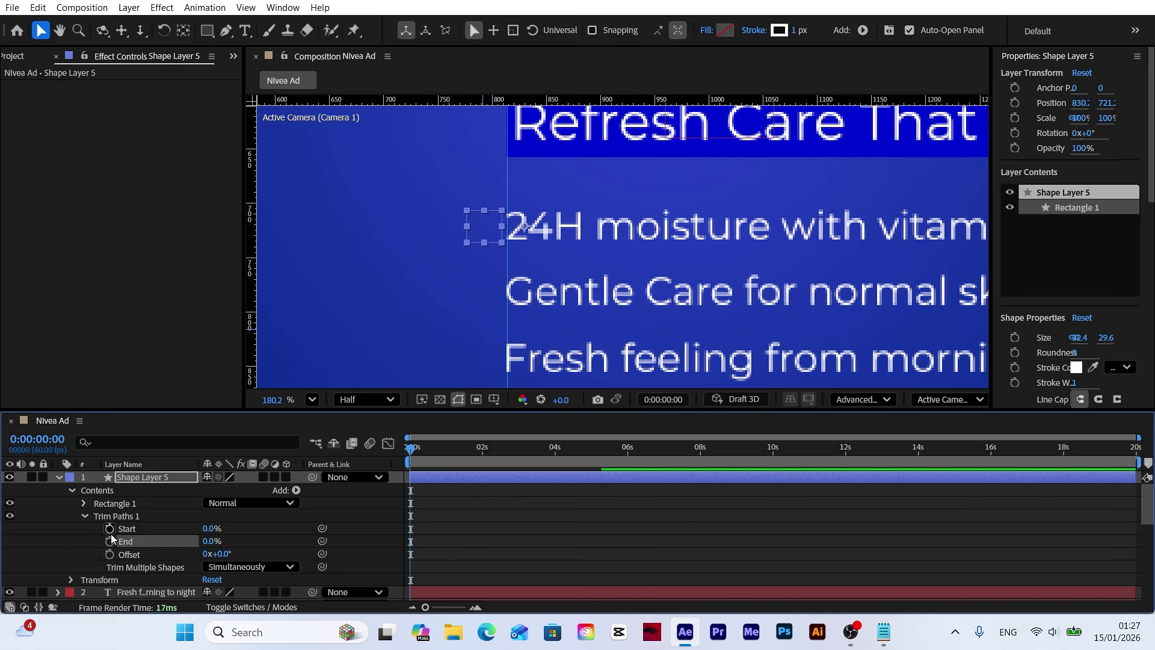
key("shift+Page_Down")
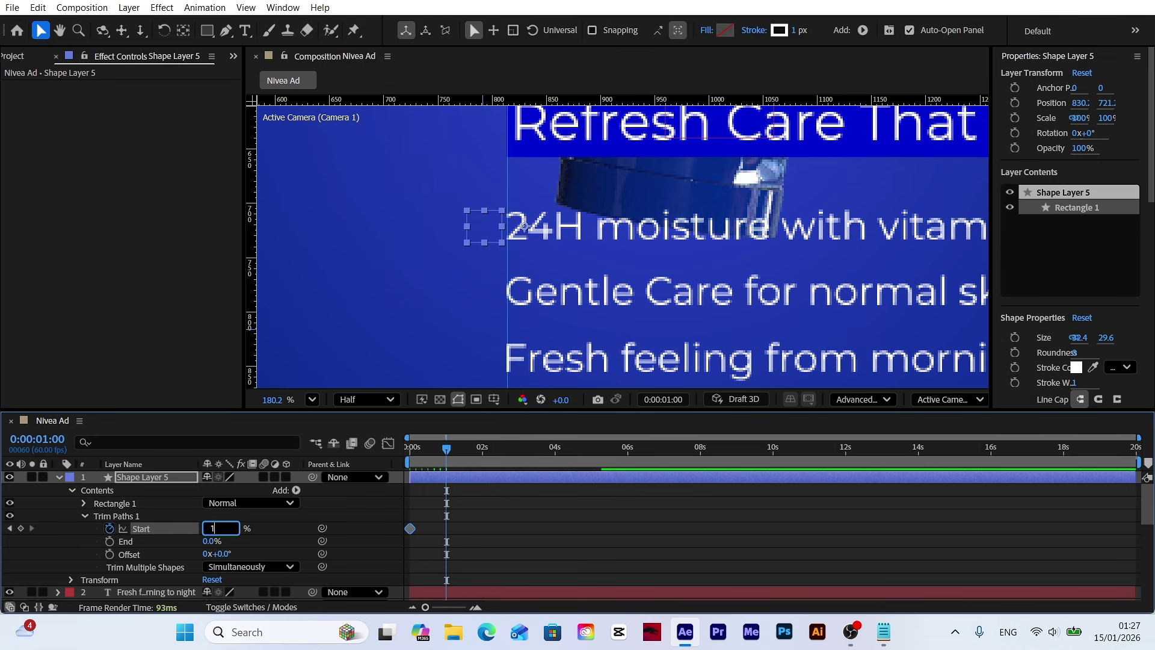
key("Home")
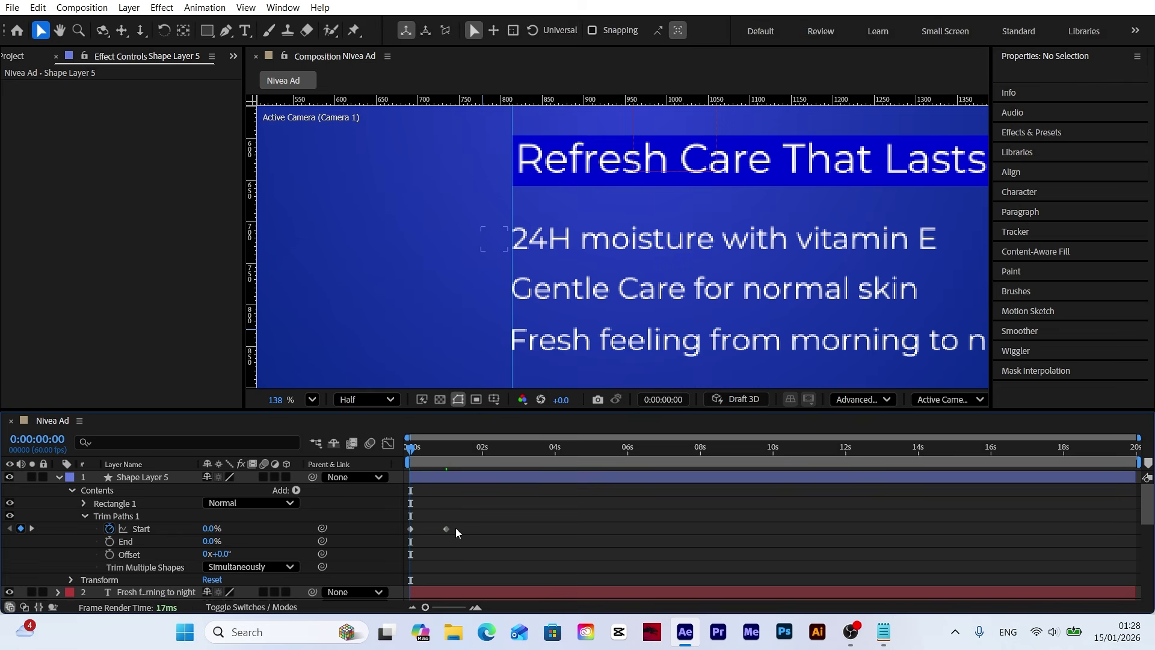
Apply Easy Ease to both Trim Paths Start keyframes and check the speed curve.
left_click_drag(457, 522, 391, 546)
right_click(448, 531)
mouse_move(541, 522)
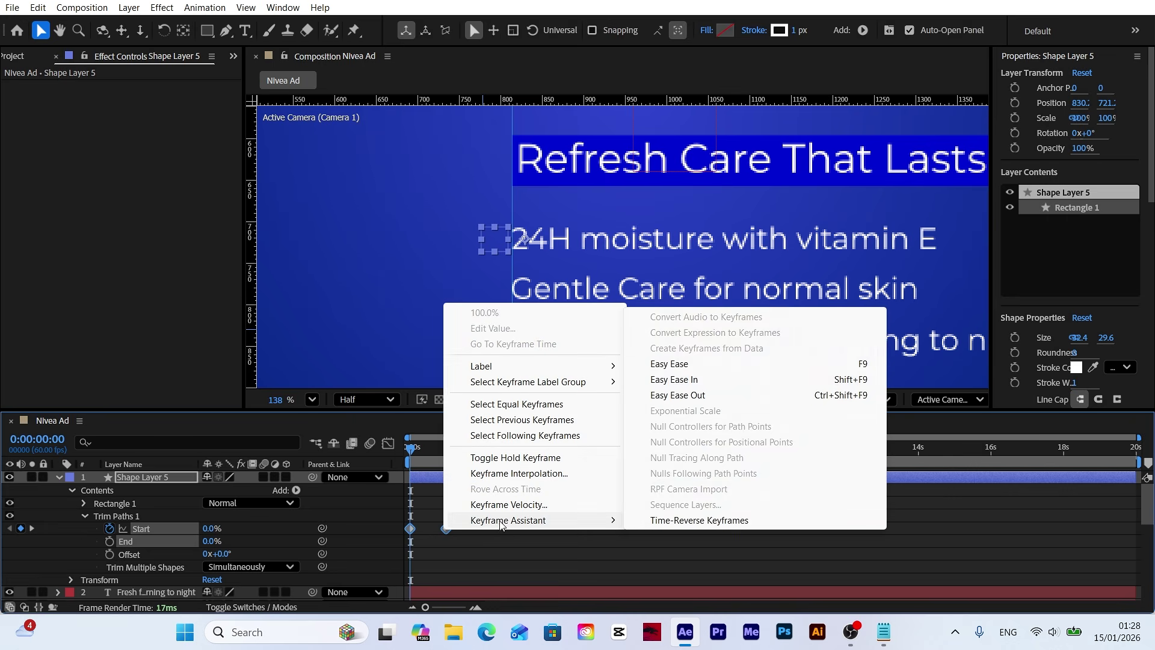
left_click(680, 363)
left_click(388, 444)
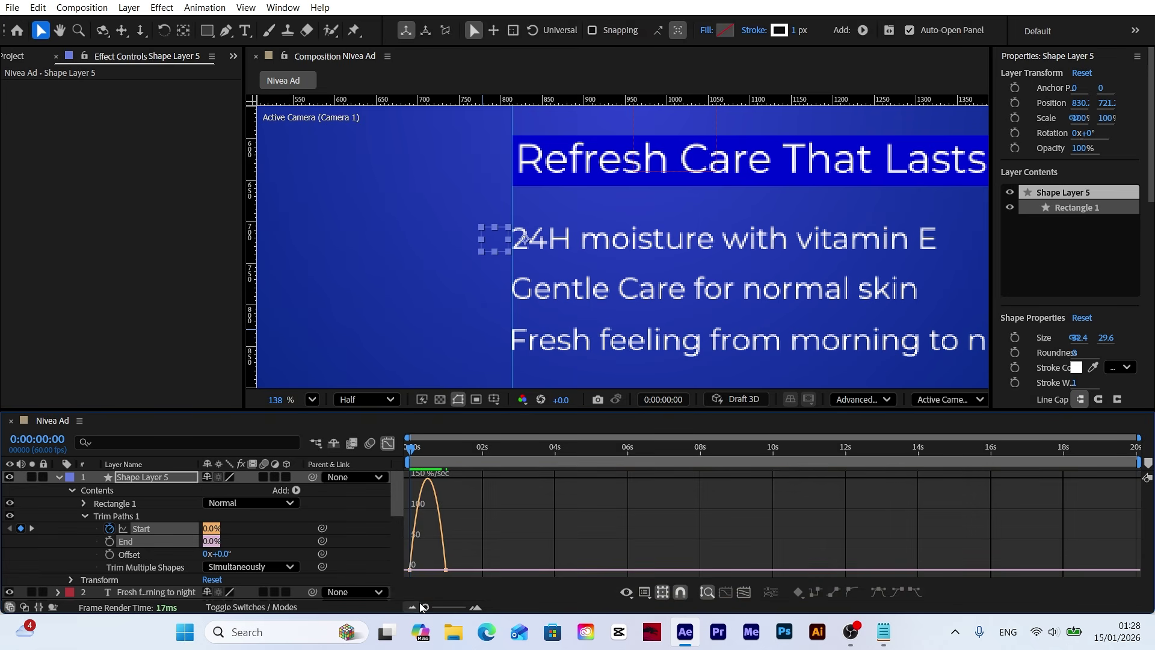
scroll(500, 577, "up", 3)
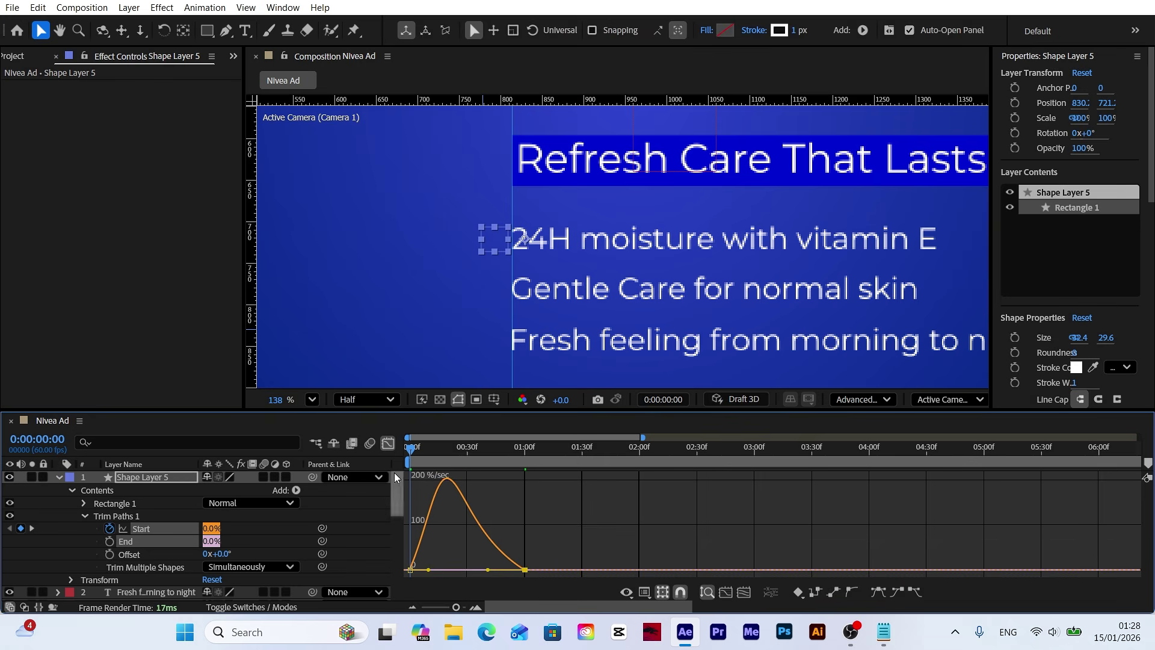
left_click(388, 444)
Preview the box drawing itself on, then collapse the layer's properties.
left_click(370, 533)
key("space")
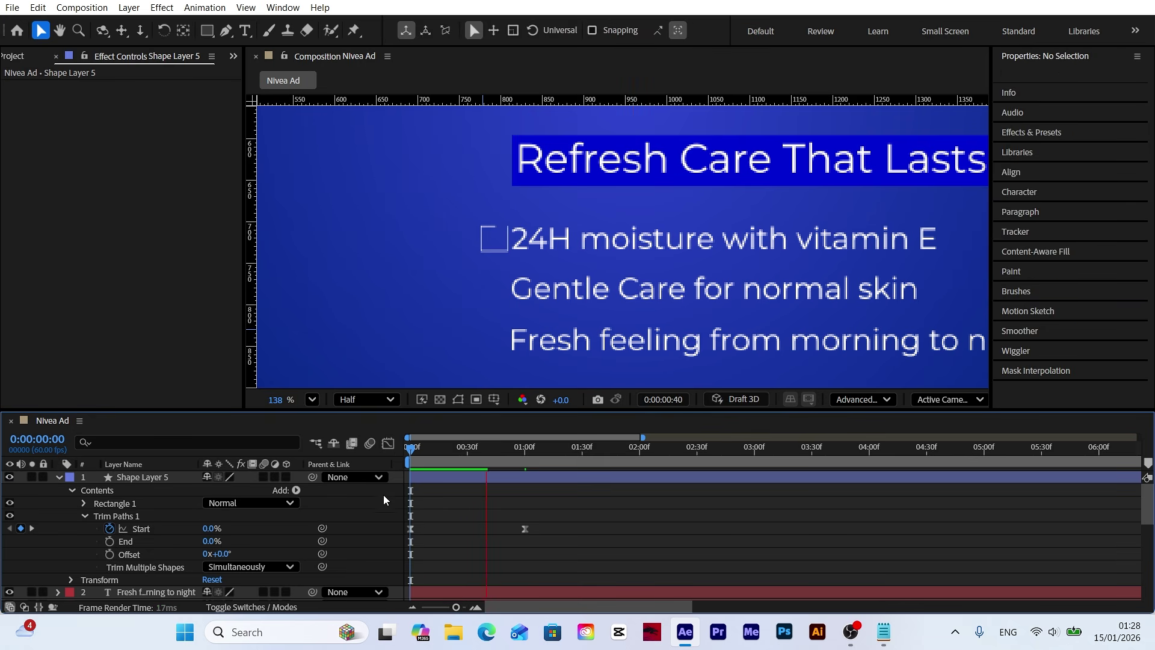
key("space")
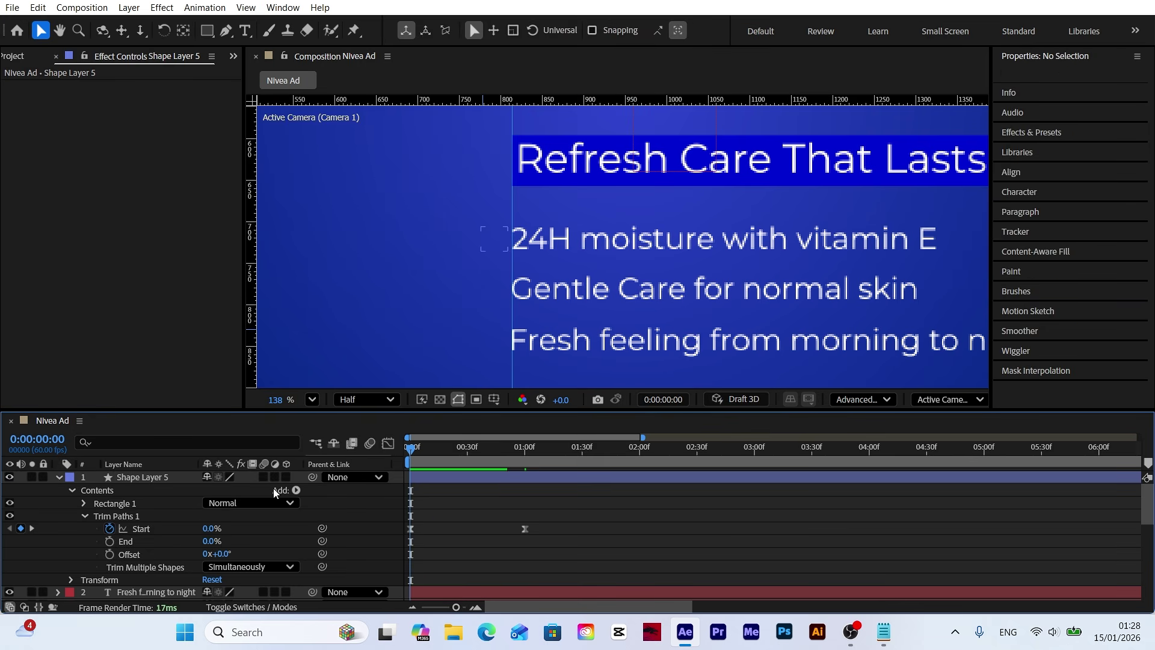
left_click(33, 528)
left_click(57, 477)
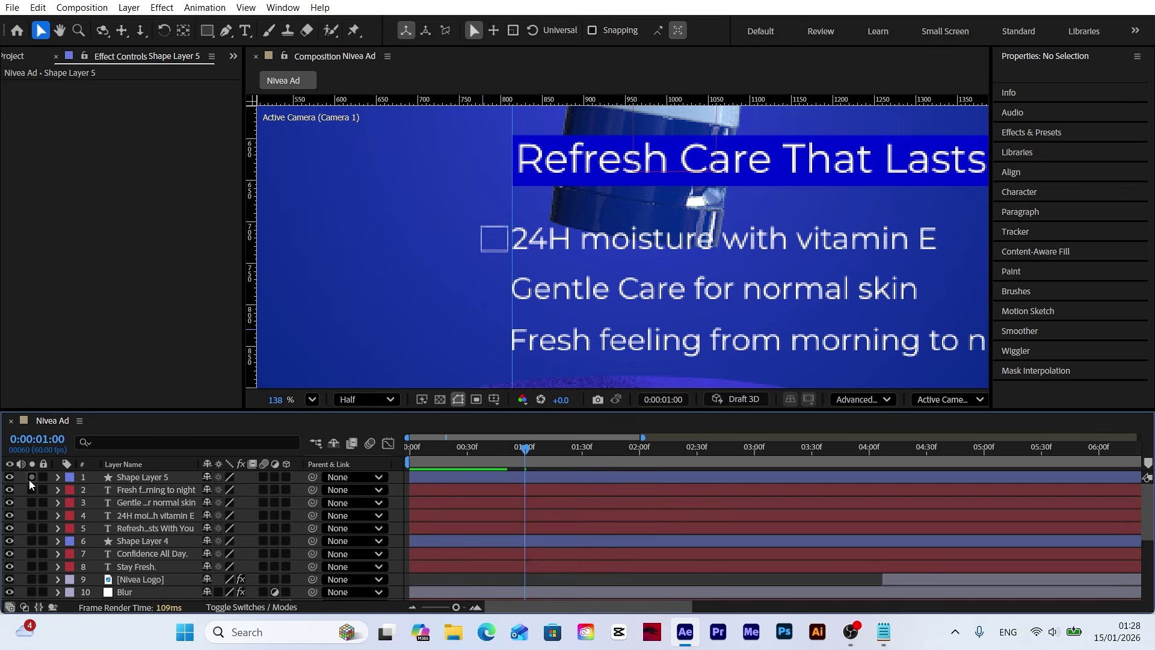
Solo the box layer and draw a checkmark path inside the square with the Pen tool.
left_click(30, 478)
scroll(473, 232, "up", 5)
left_click_drag(568, 273, 529, 274)
key("g")
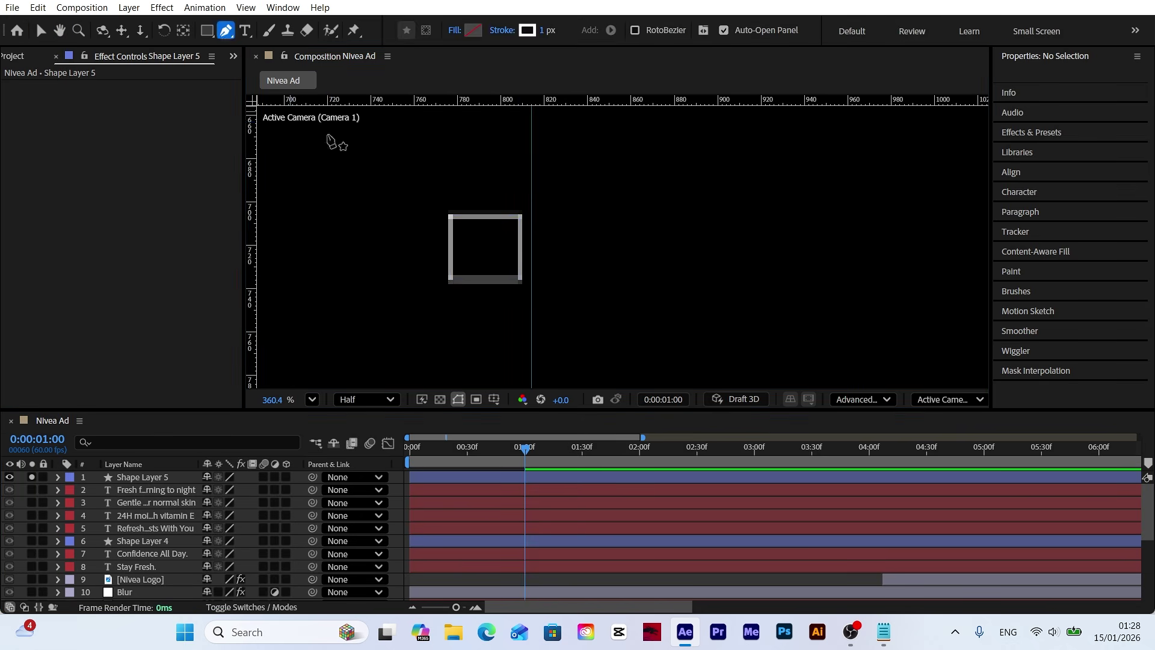
scroll(493, 250, "up", 2)
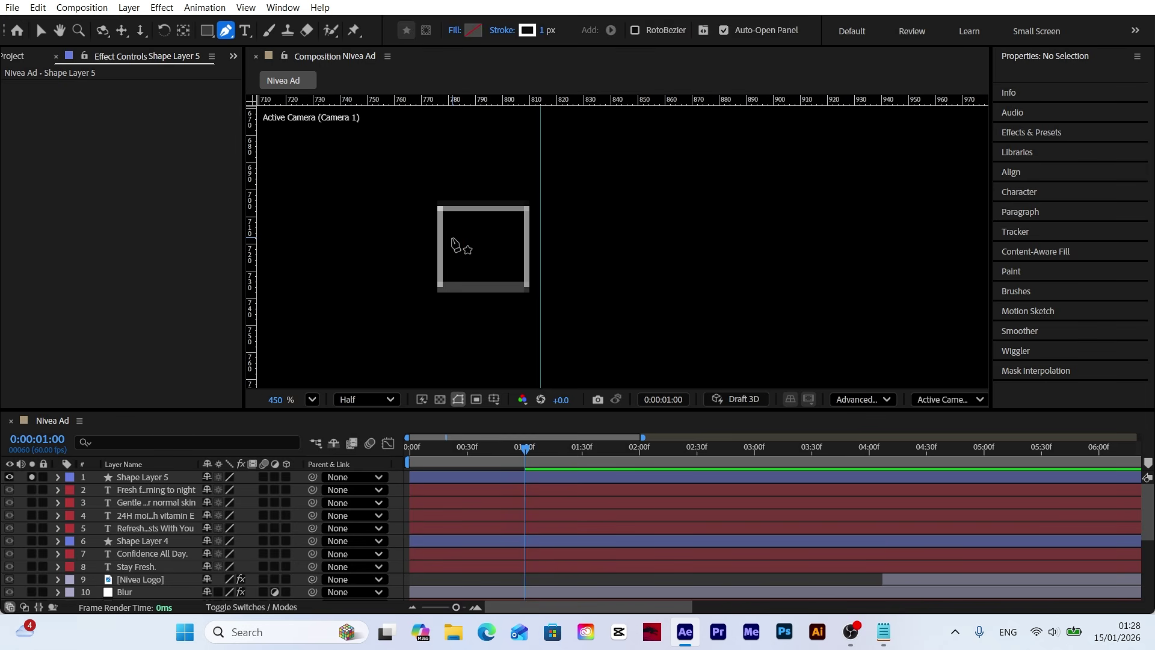
left_click(452, 240)
left_click(482, 268)
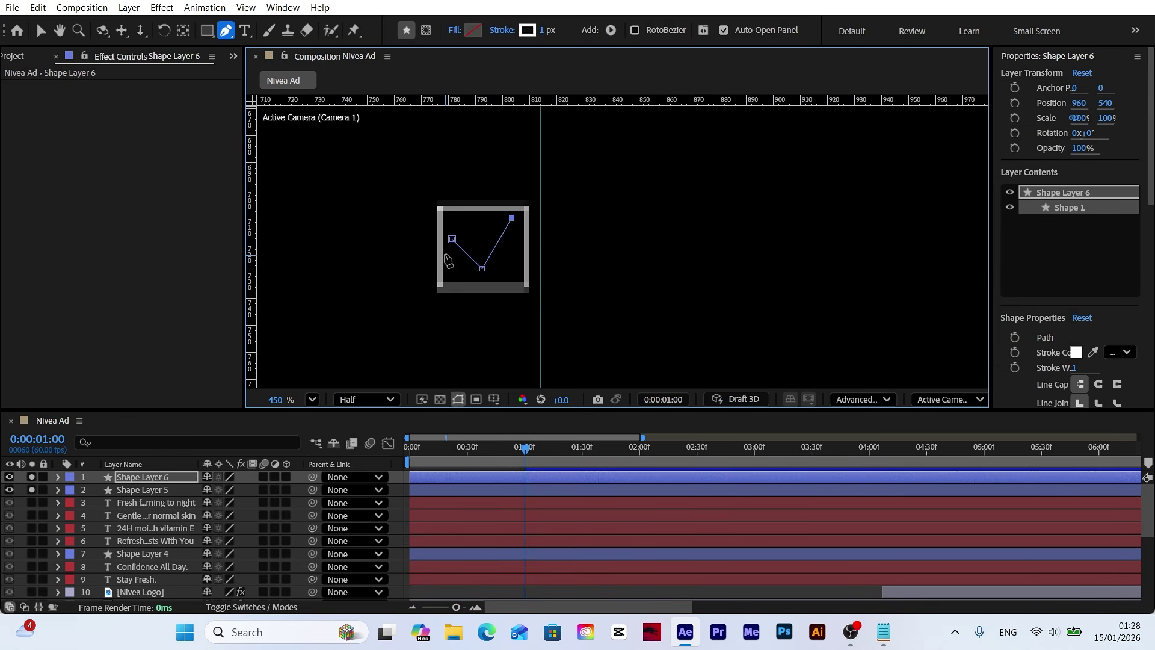
key("v")
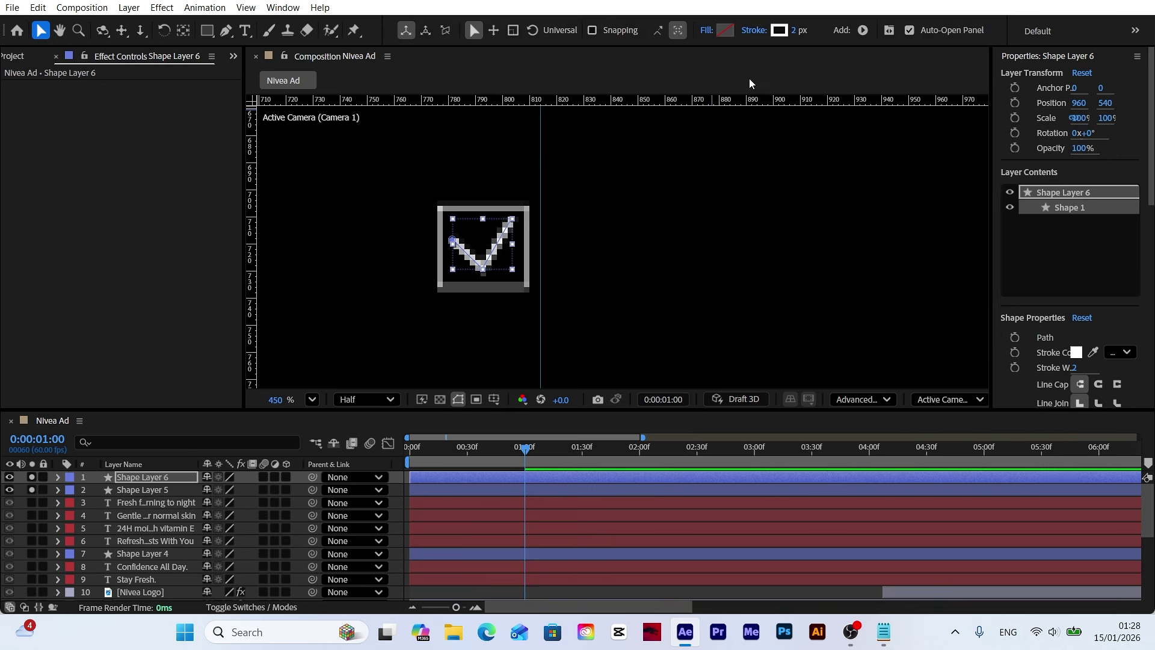
Give the checkmark a bright green stroke and expand its layer at time 0:00.
left_click(779, 31)
left_click(622, 339)
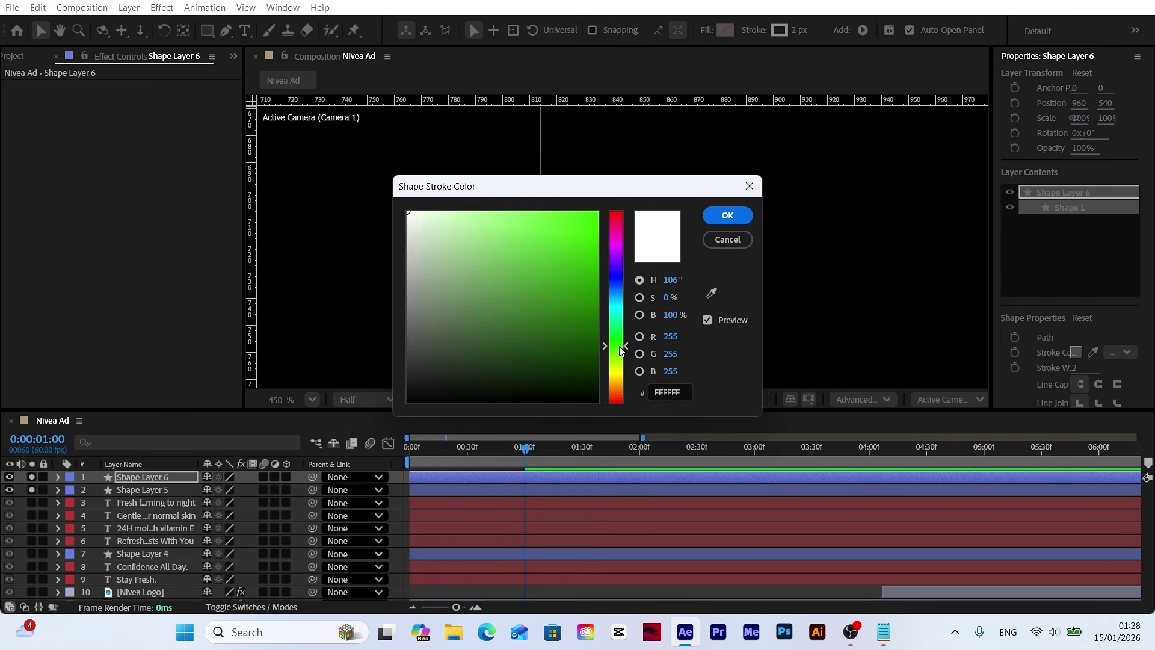
left_click(572, 232)
left_click(728, 216)
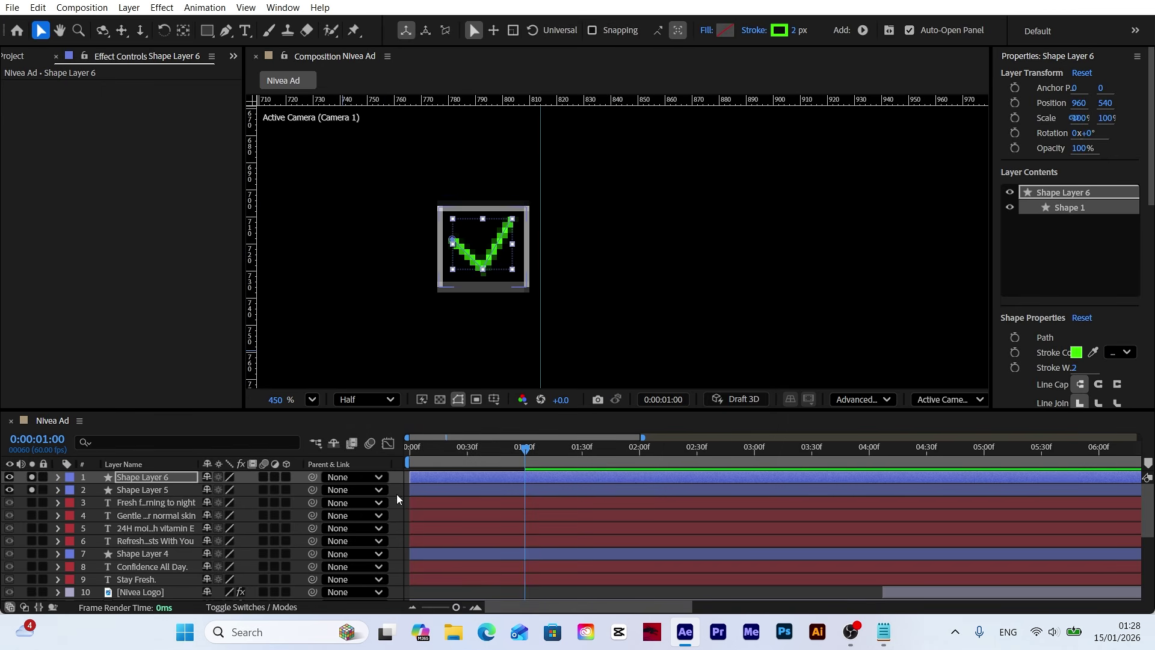
left_click(210, 279)
scroll(377, 272, "down", 5)
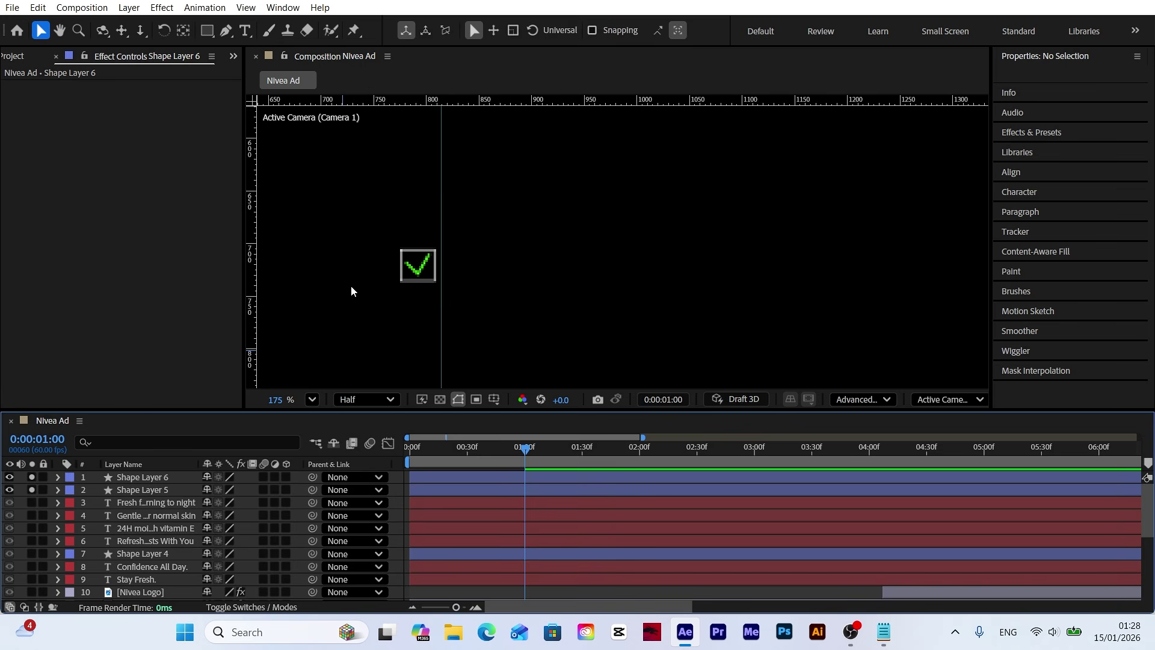
scroll(352, 293, "up", 1)
left_click(407, 461)
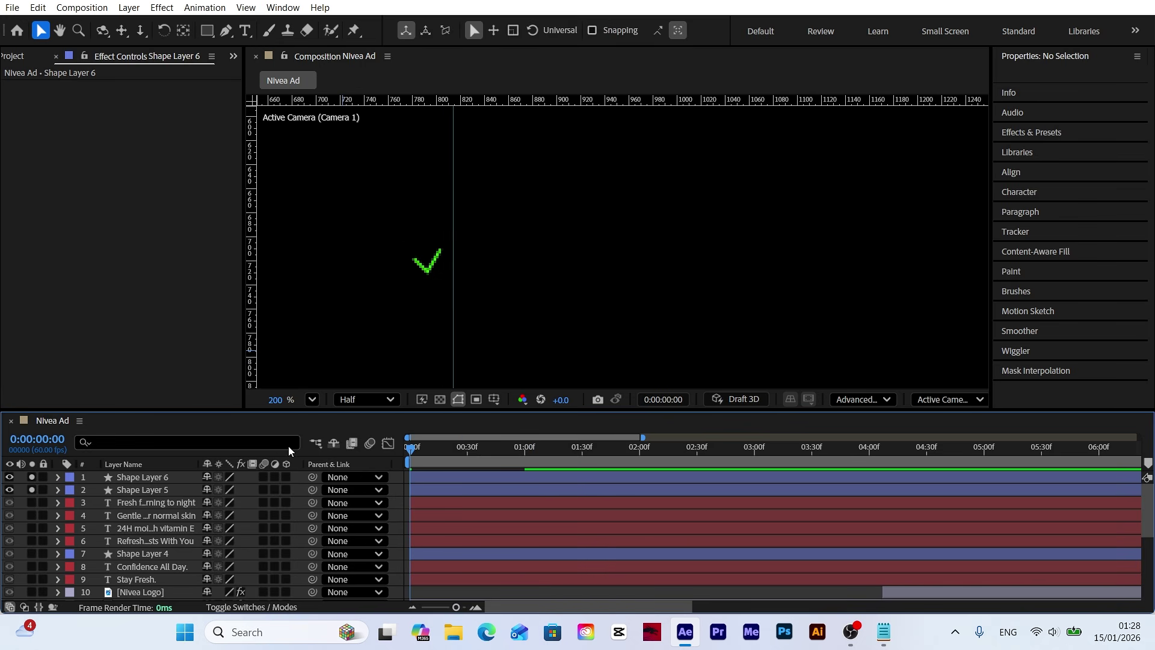
left_click(134, 480)
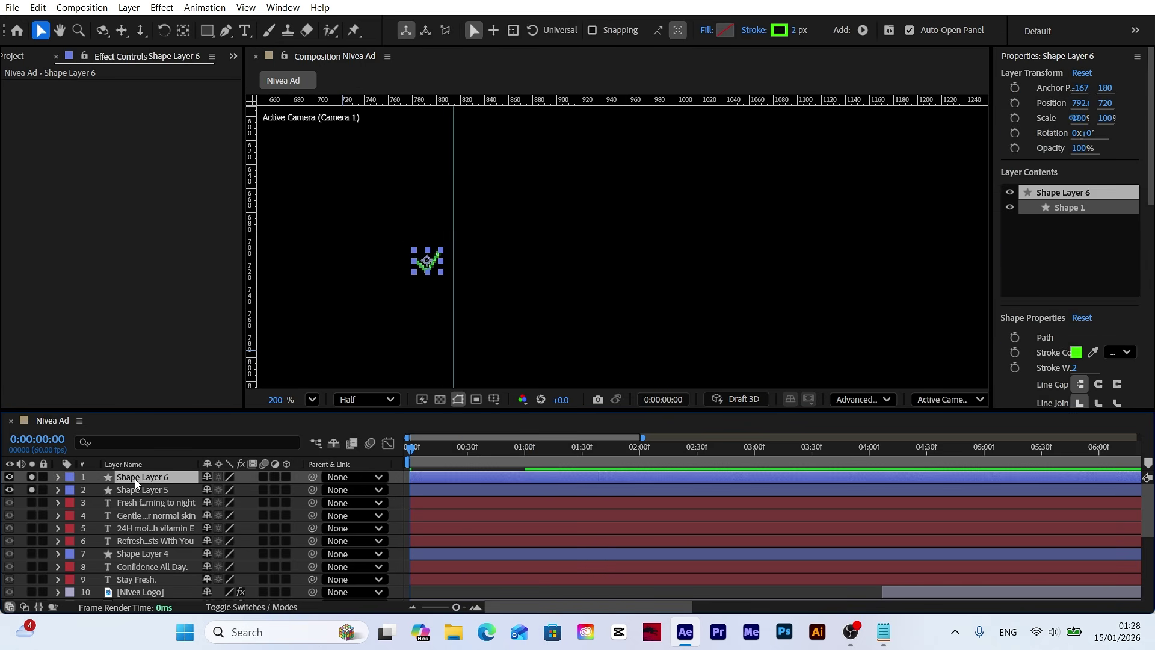
left_click(58, 478)
Add Trim Paths to the Shape Layer 6 checkmark and keyframe Start from 0% to 100%.
left_click(296, 490)
left_click(293, 404)
left_click(85, 516)
left_click_drag(213, 542, 173, 545)
left_click(109, 529)
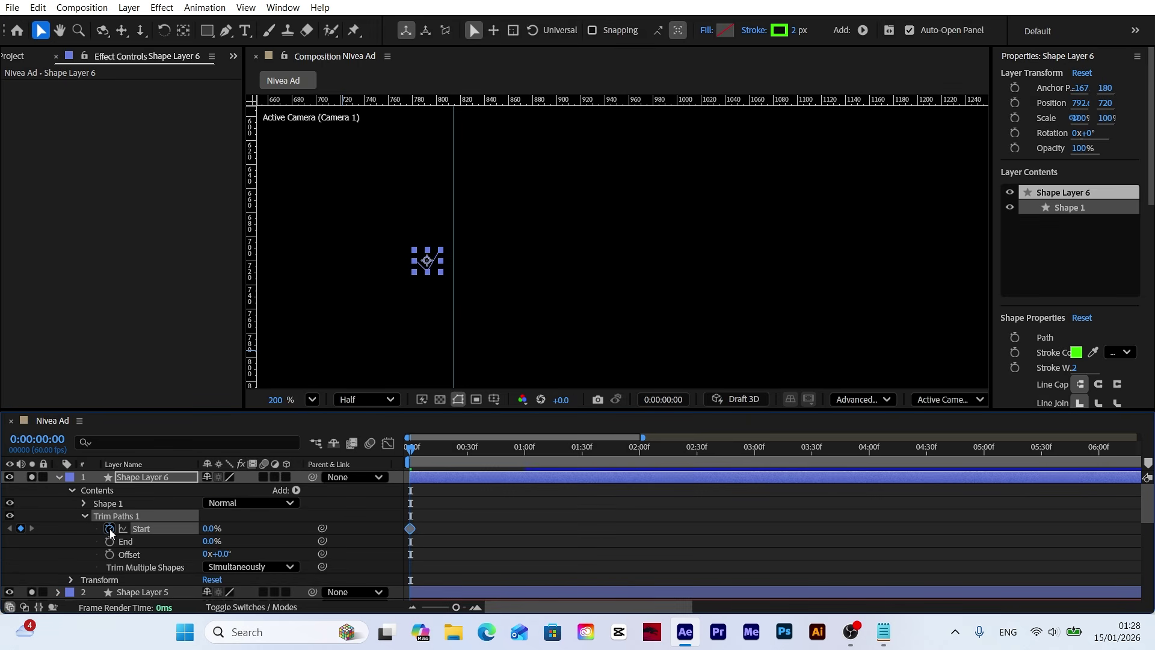
key("space")
left_click(214, 534)
type("100")
key("Return")
Apply Easy Ease to both Start keyframes and sharpen the curve in the speed graph.
left_click_drag(529, 510, 393, 548)
right_click(409, 529)
mouse_move(476, 522)
left_click(636, 368)
left_click(389, 443)
left_click_drag(486, 577, 464, 574)
left_click(389, 444)
Collapse Shape Layer 6 and preview the checkmark draw-on from the first frame.
key("Home")
left_click(58, 478)
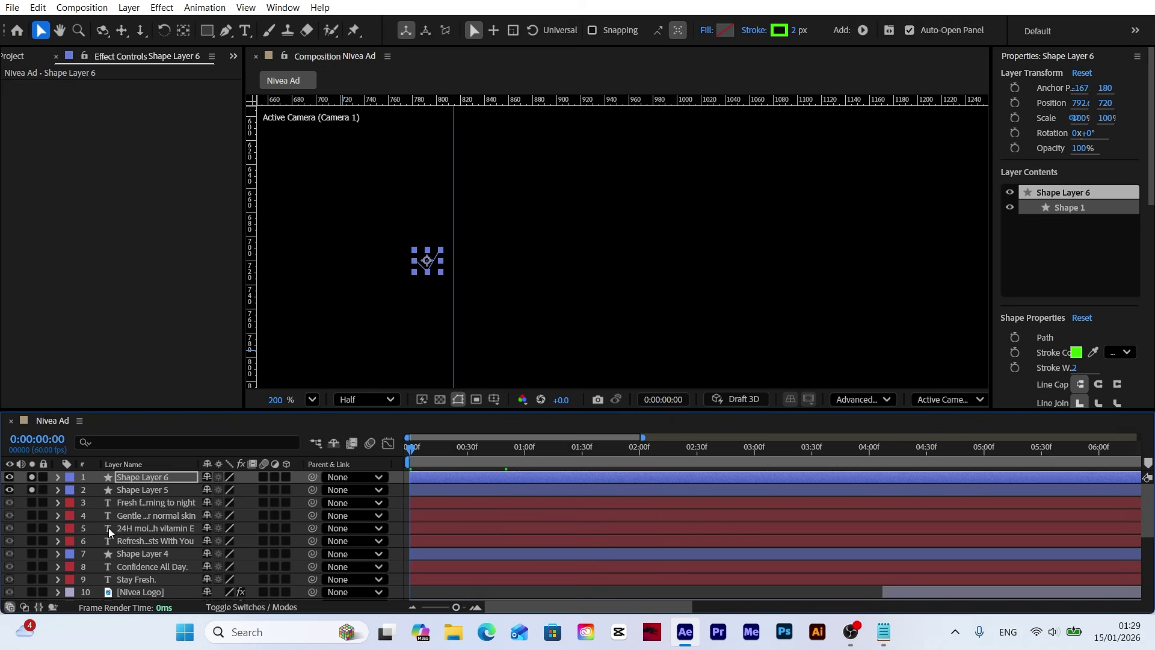
left_click(388, 502)
key("space")
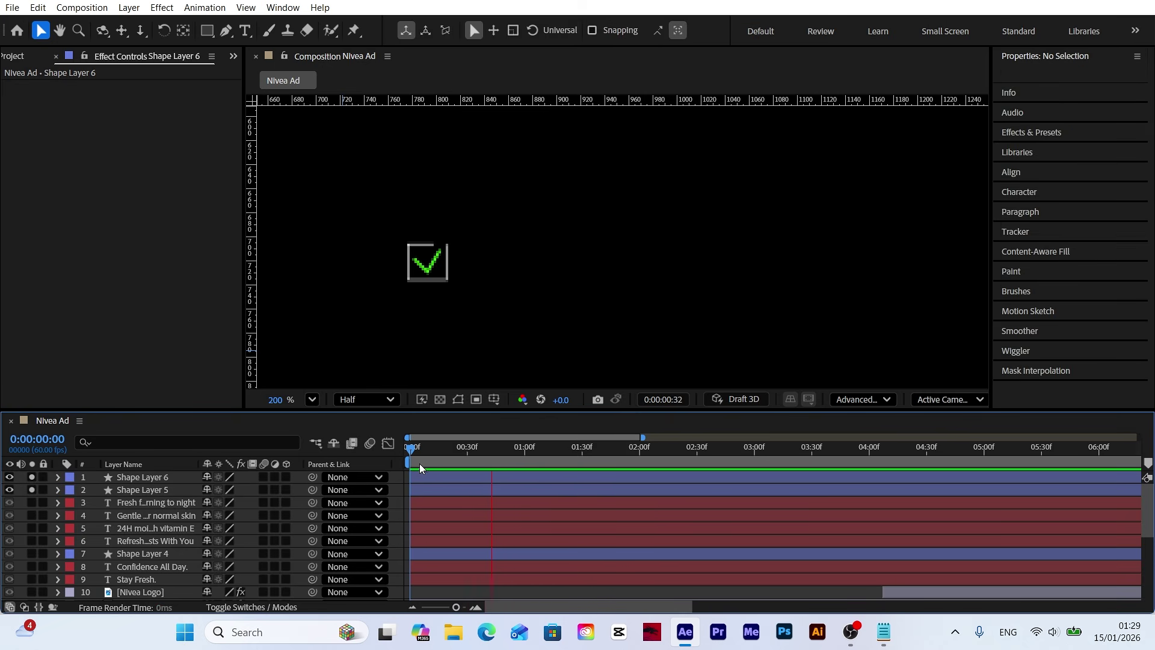
left_click(413, 455)
left_click_drag(413, 455, 481, 478)
Delay Shape Layer 6 slightly, preview again, and turn off solo to show all layers.
key("Home")
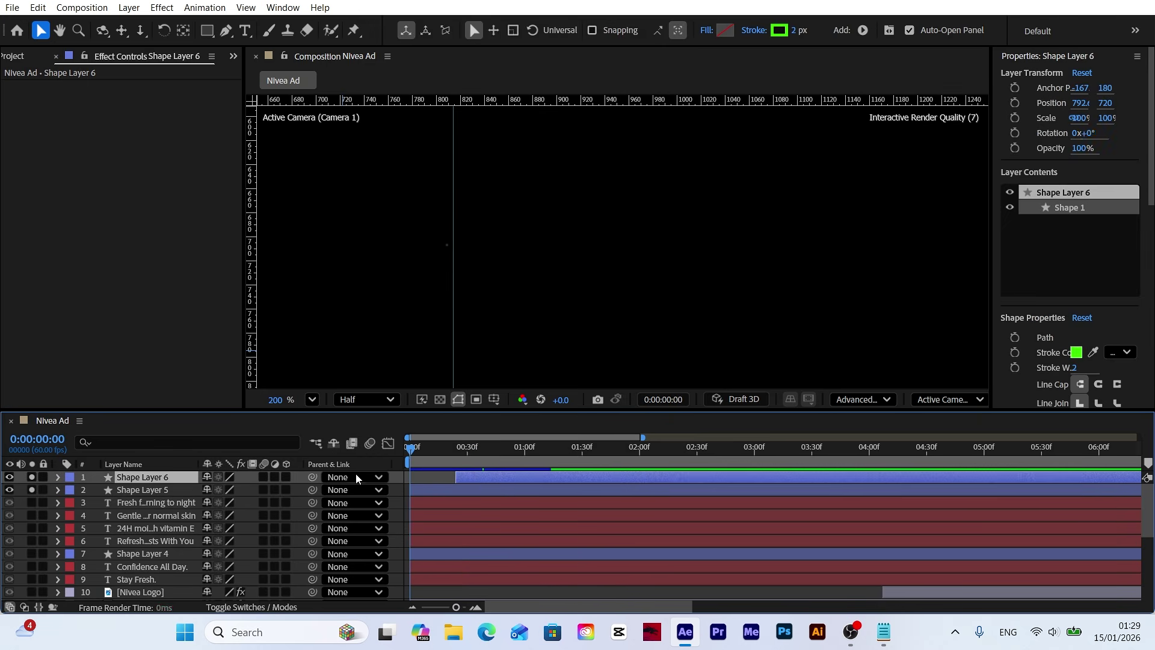
key("space")
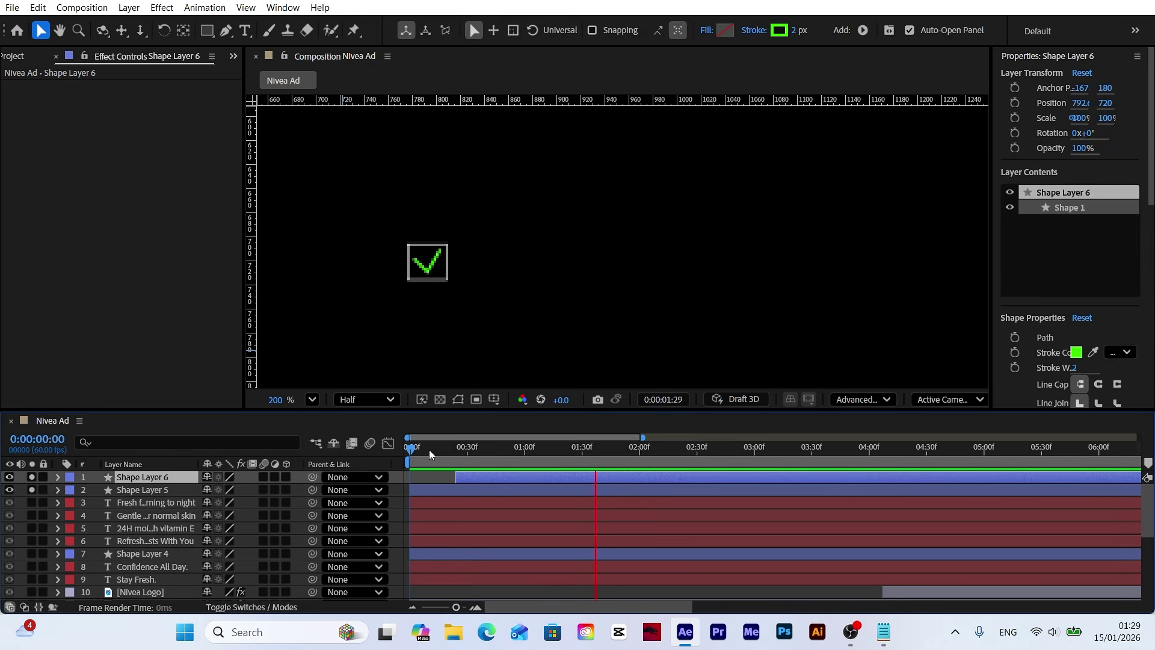
left_click_drag(472, 476, 482, 478)
key("space")
left_click_drag(456, 608, 400, 609)
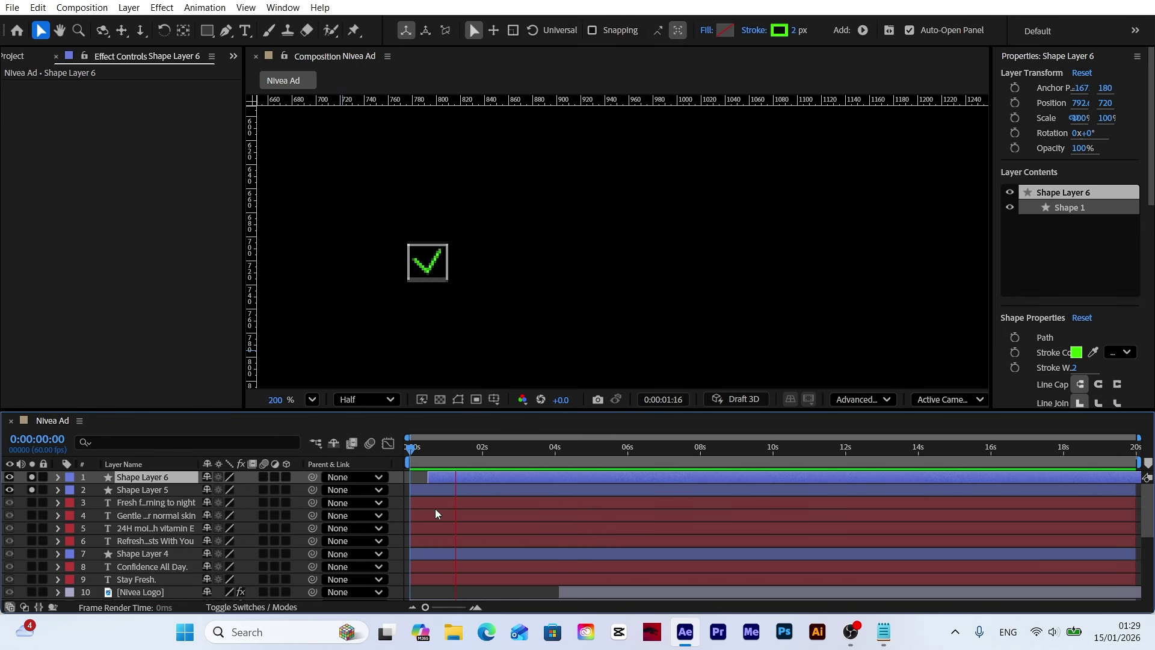
key("space")
left_click(32, 478)
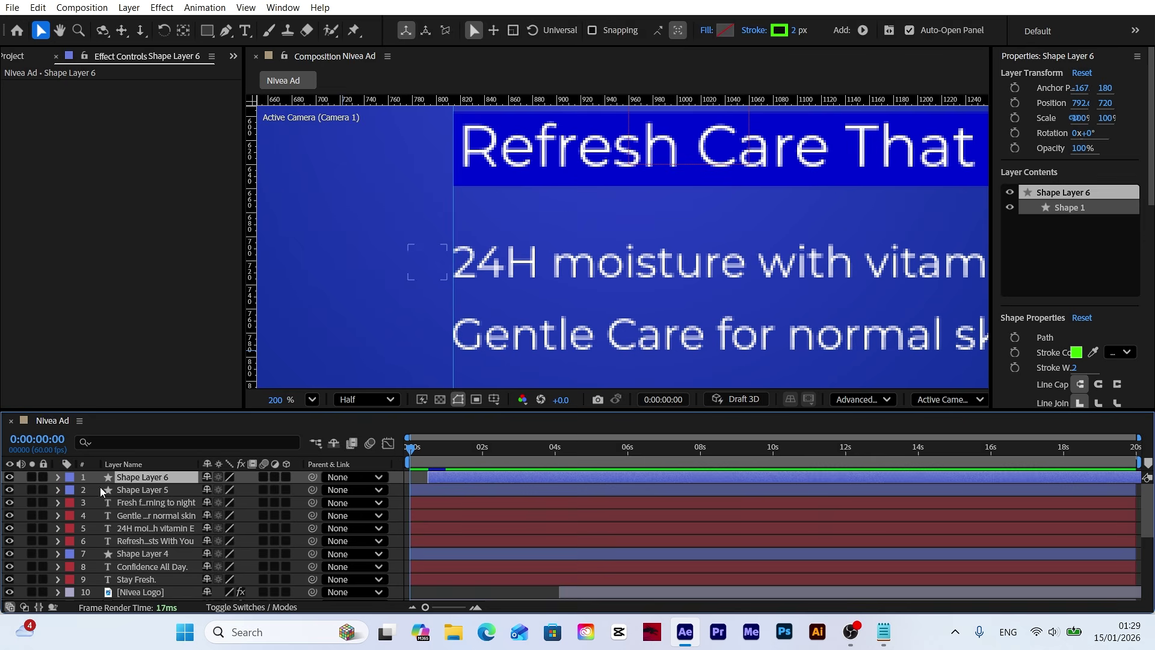
left_click_drag(468, 458, 623, 465)
Shift the first checkbox, the 24H moisture line and the Gentle Care line to the right.
left_click(142, 490, "ctrl")
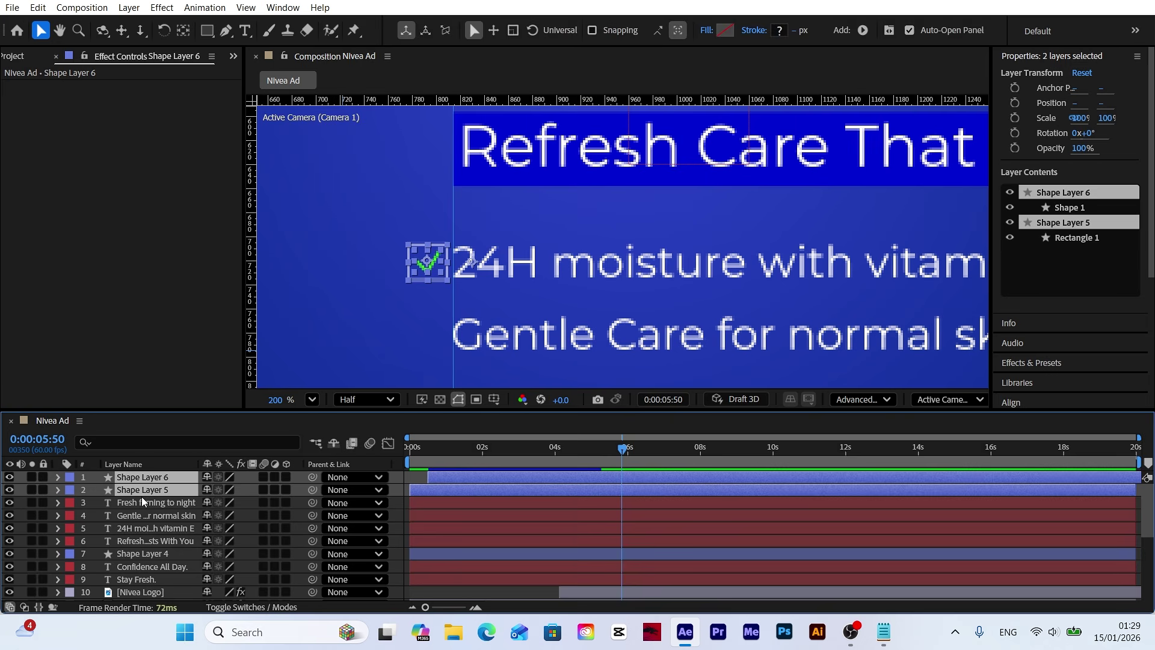
left_click(146, 529, "ctrl")
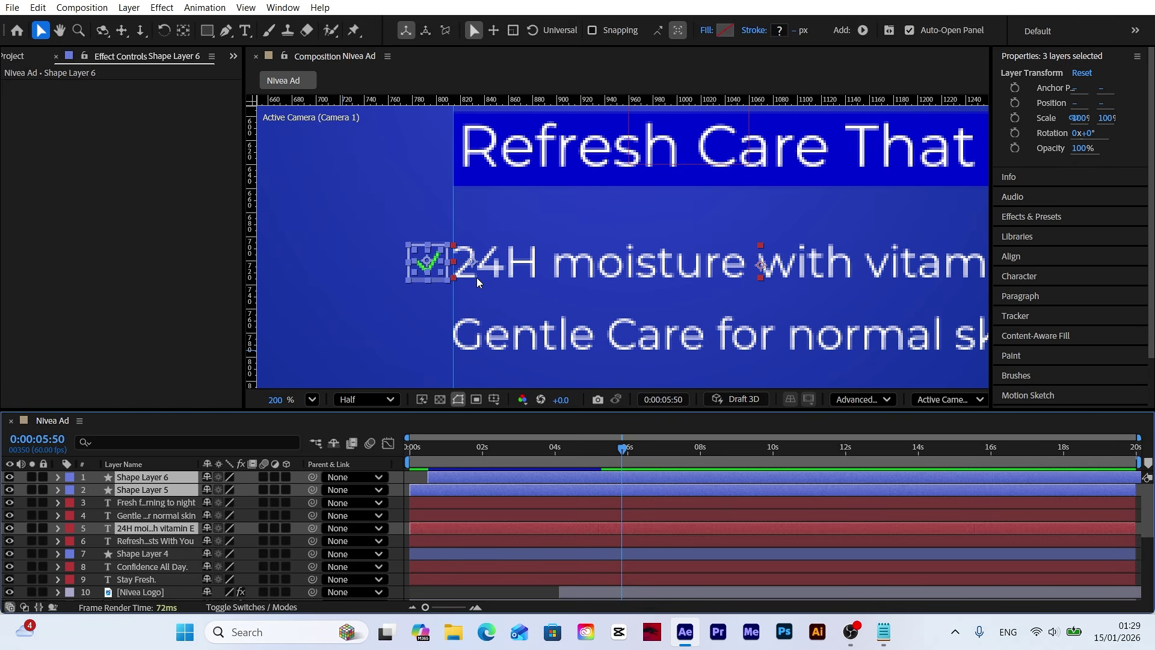
left_click_drag(472, 269, 516, 269)
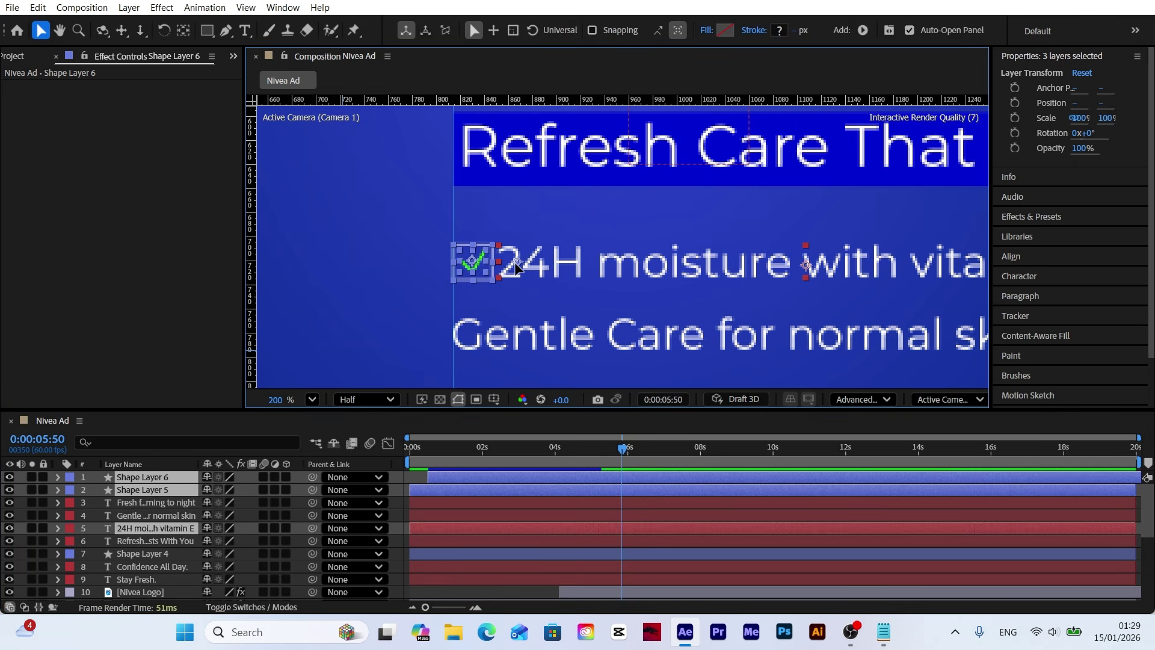
left_click(139, 492, "shift")
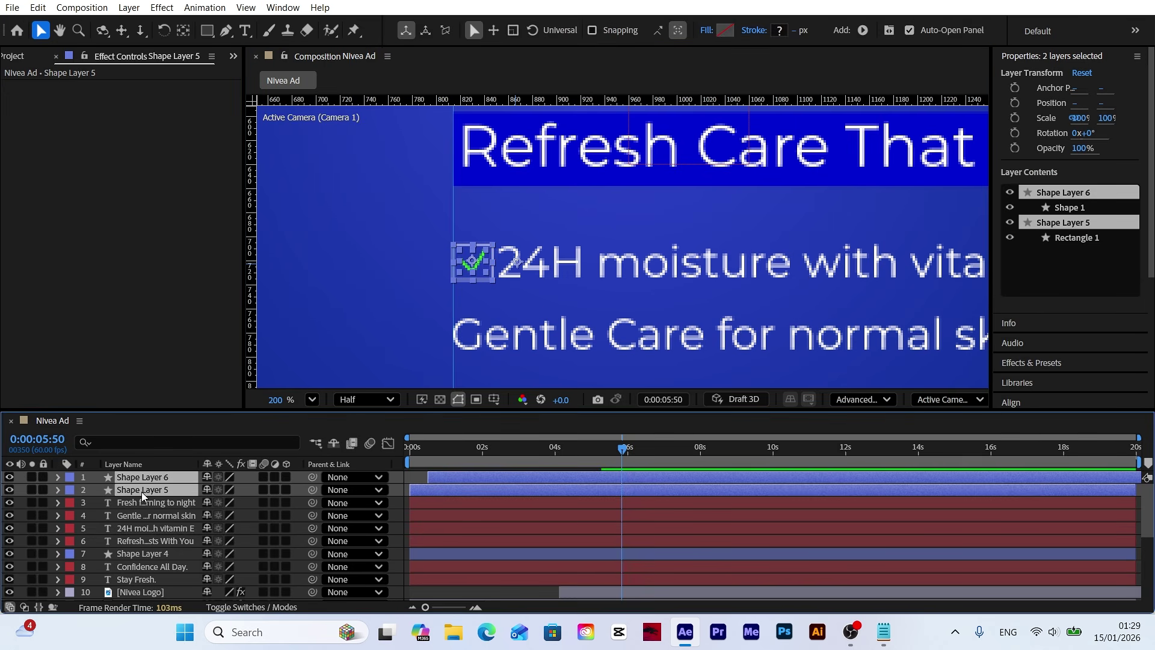
left_click_drag(140, 492, 148, 532)
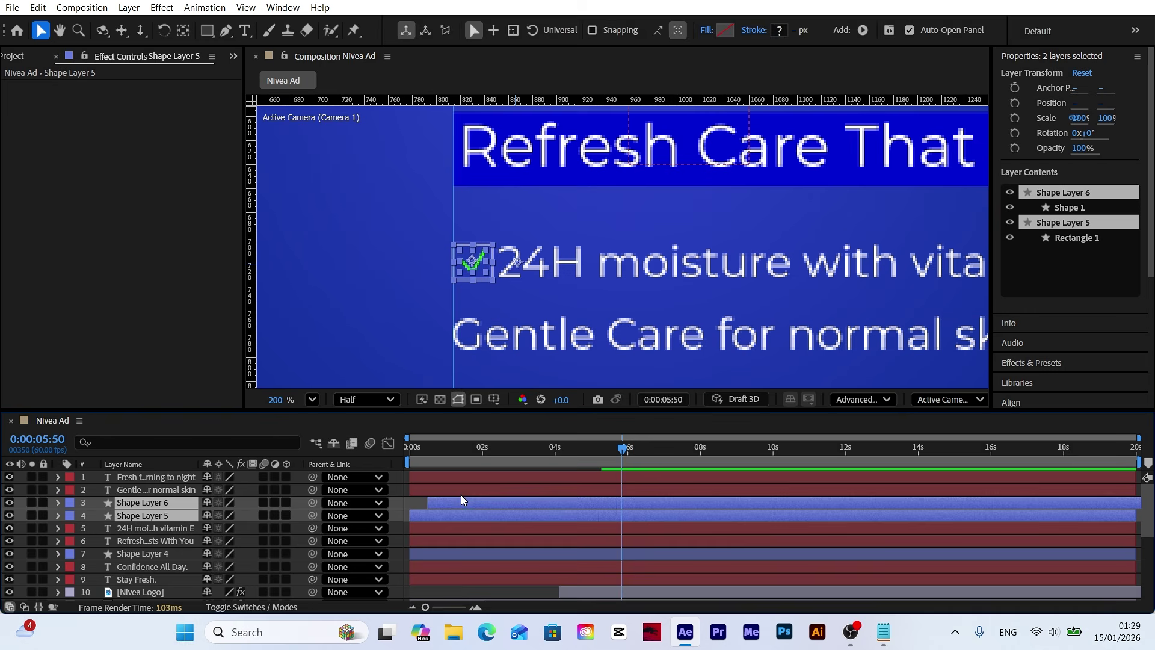
left_click(155, 490)
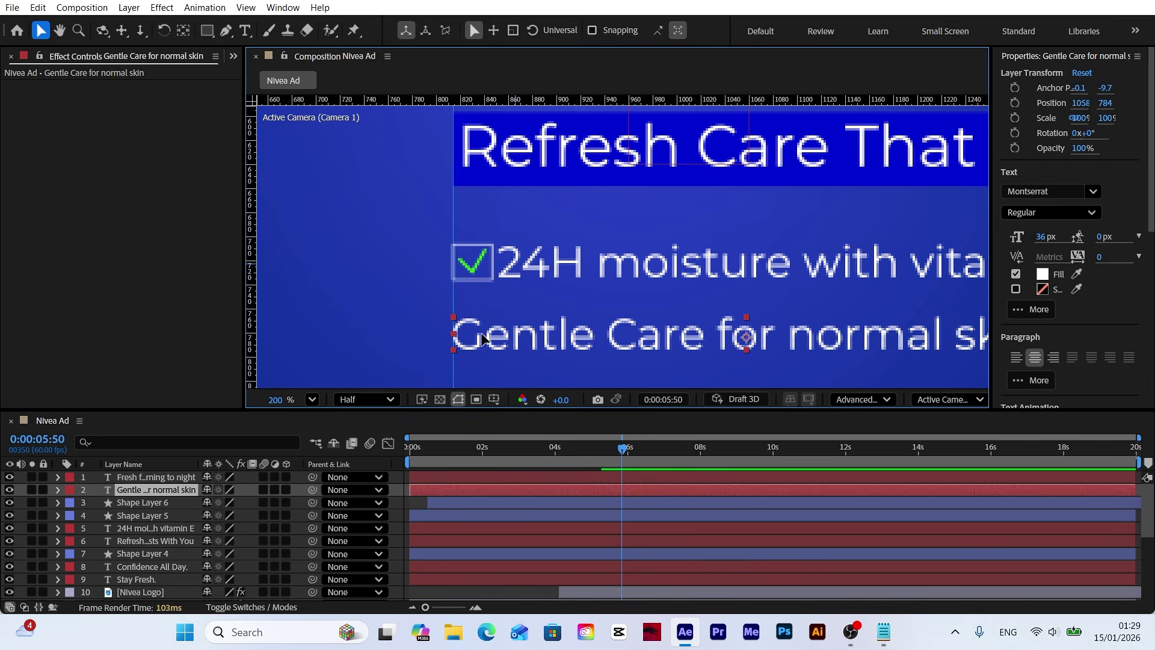
left_click_drag(480, 337, 525, 339)
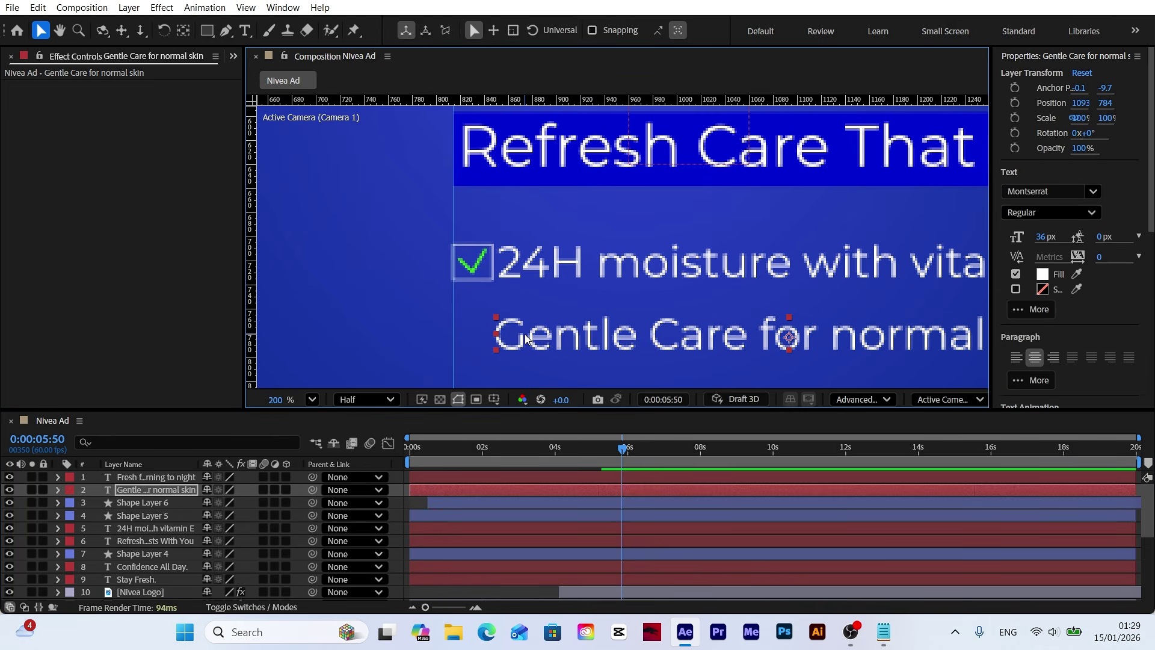
Duplicate the checkmark and box, place the copy beside Gentle Care, and zoom to 200%.
left_click(126, 518)
left_click(138, 503, "shift")
key("ctrl+d")
key("ctrl+]")
left_click_drag(489, 263, 483, 338)
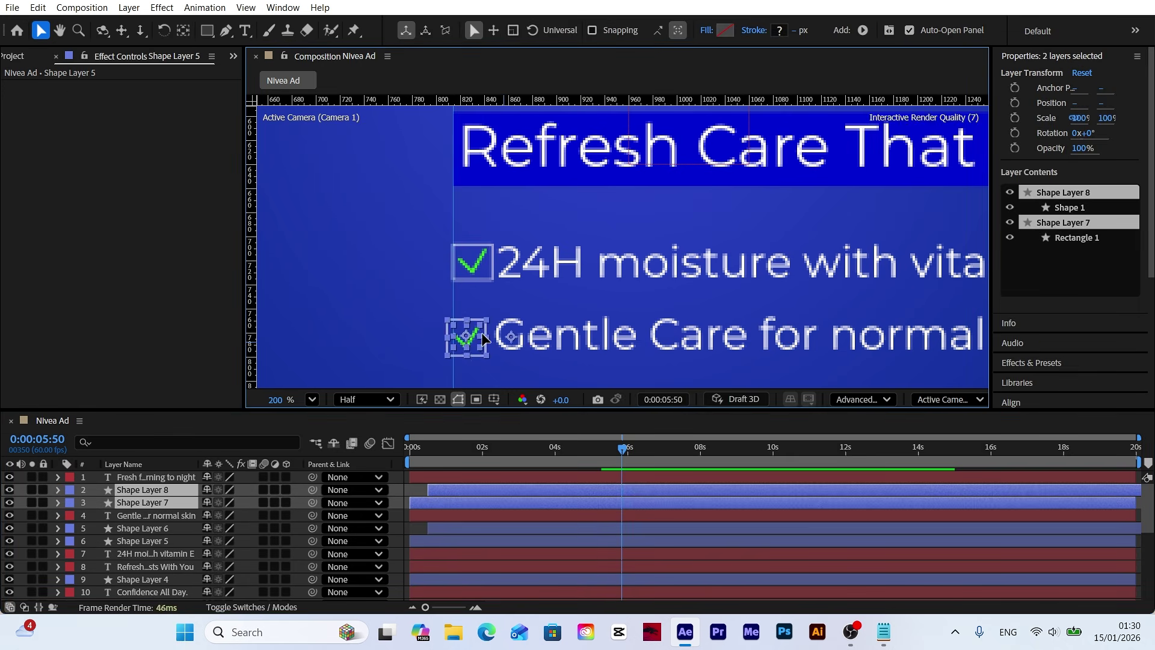
scroll(466, 325, "up", 4)
left_click(312, 399)
left_click(335, 286)
Duplicate Shape Layers 7 and 8 and place the third checkbox beside Fresh feeling.
left_click(142, 516)
left_click(142, 490)
left_click(142, 503, "shift")
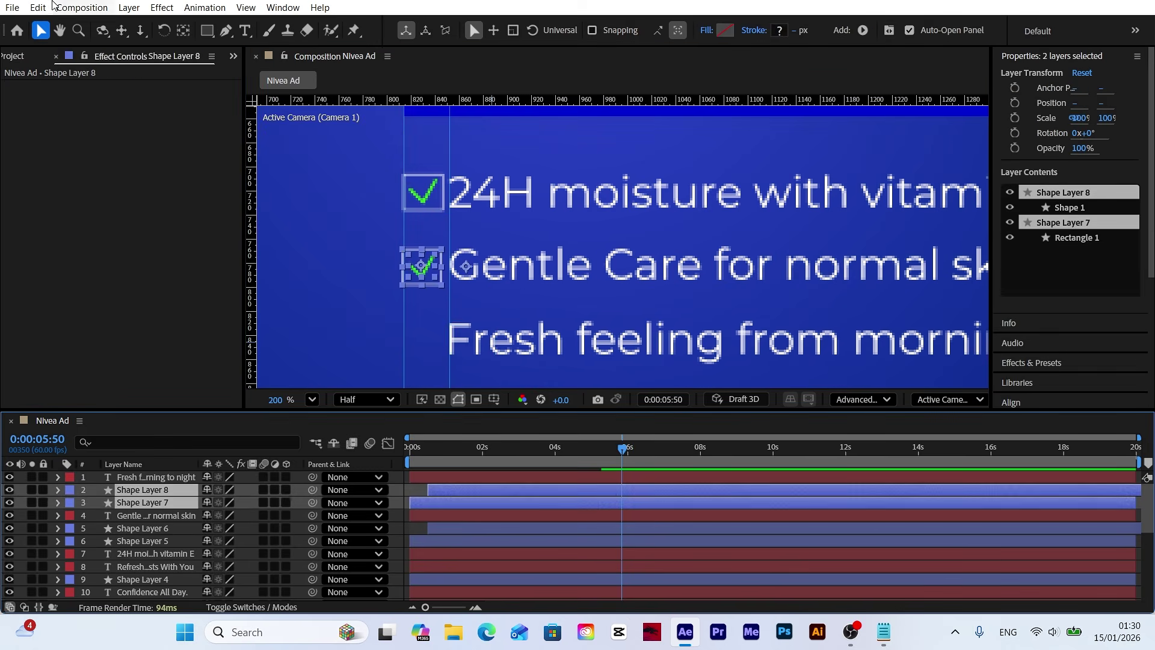
key("ctrl+d")
key("ctrl+]")
left_click_drag(422, 266, 420, 341)
Fit the whole composition in the viewer and return to the first frame.
left_click(361, 337)
left_click(312, 400)
left_click(367, 114)
left_click(433, 455)
left_click_drag(432, 456, 366, 460)
Drag layers 1–13 (headline, tagline, bullets, checkmarks) to start around 4.4 seconds, after the tube enters.
scroll(423, 474, "down", 3)
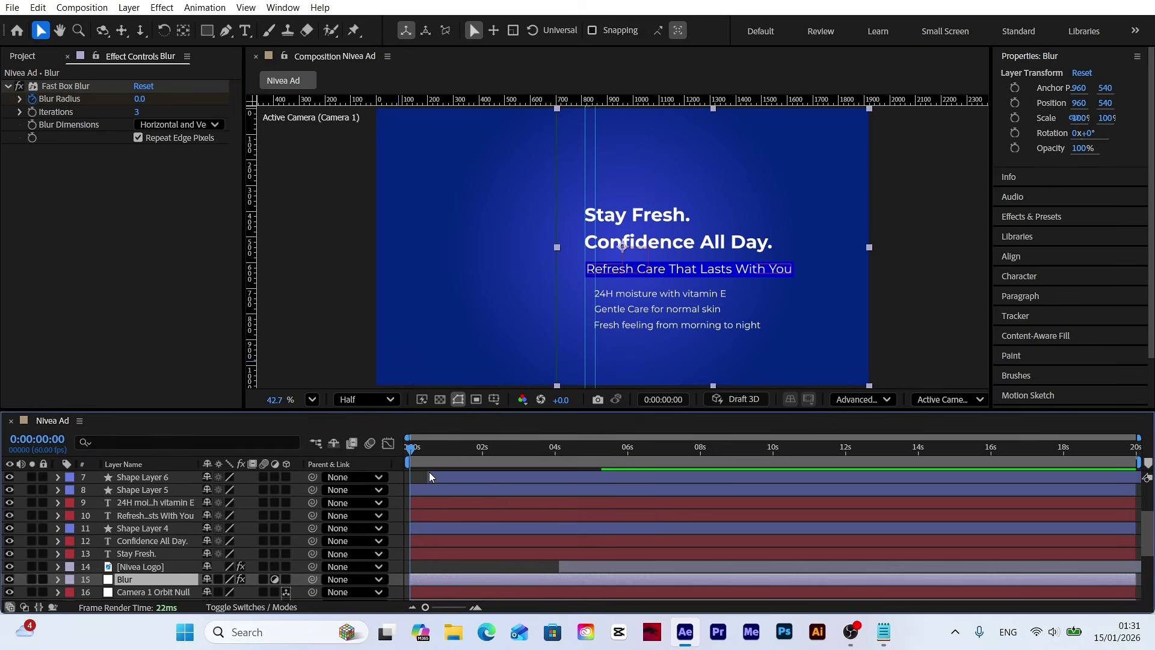
left_click(266, 547)
scroll(154, 497, "up", 3)
left_click(145, 475, "shift")
scroll(446, 550, "down", 3)
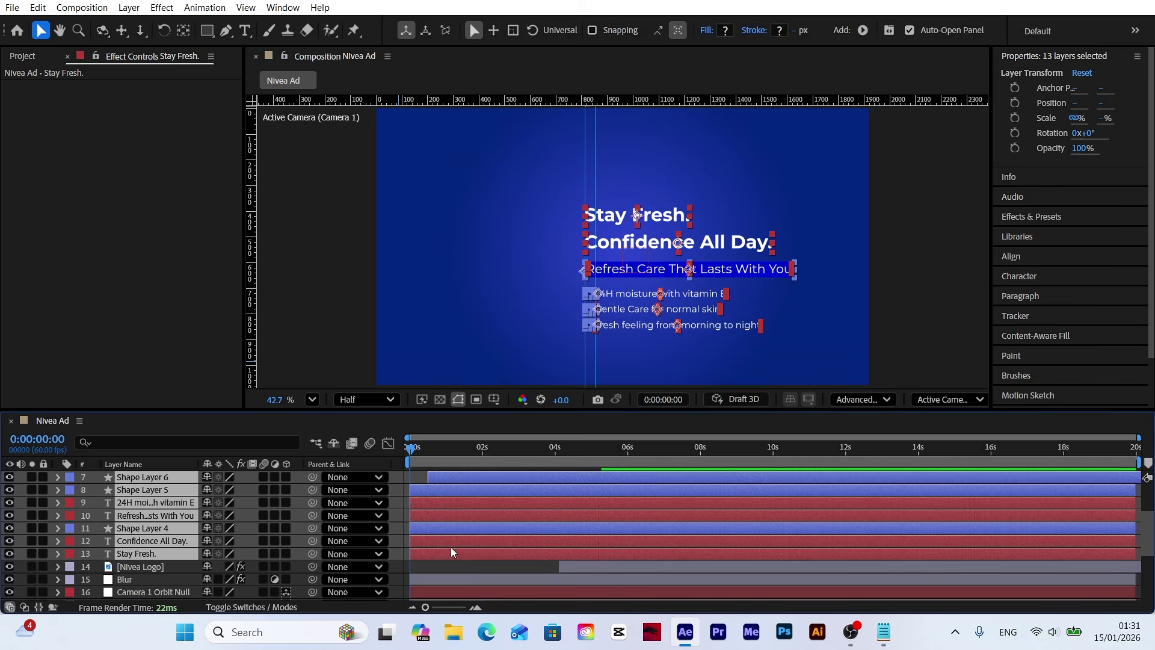
left_click_drag(447, 550, 605, 555)
left_click(490, 480)
left_click_drag(489, 452, 574, 457)
left_click(587, 554, "shift")
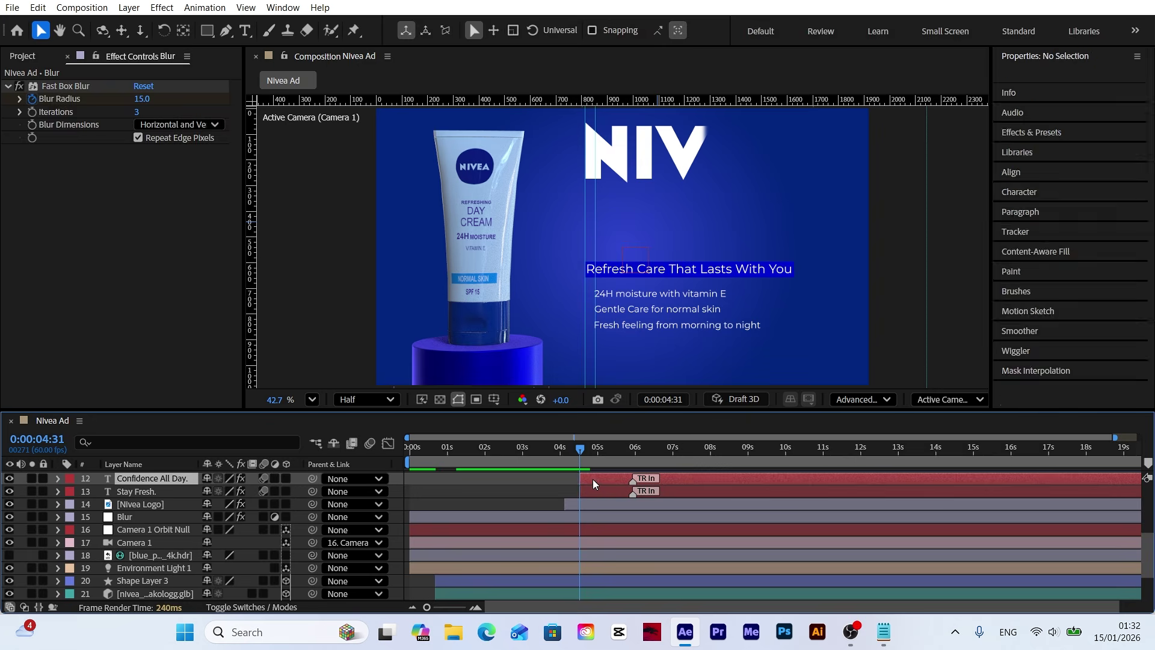
left_click(593, 479)
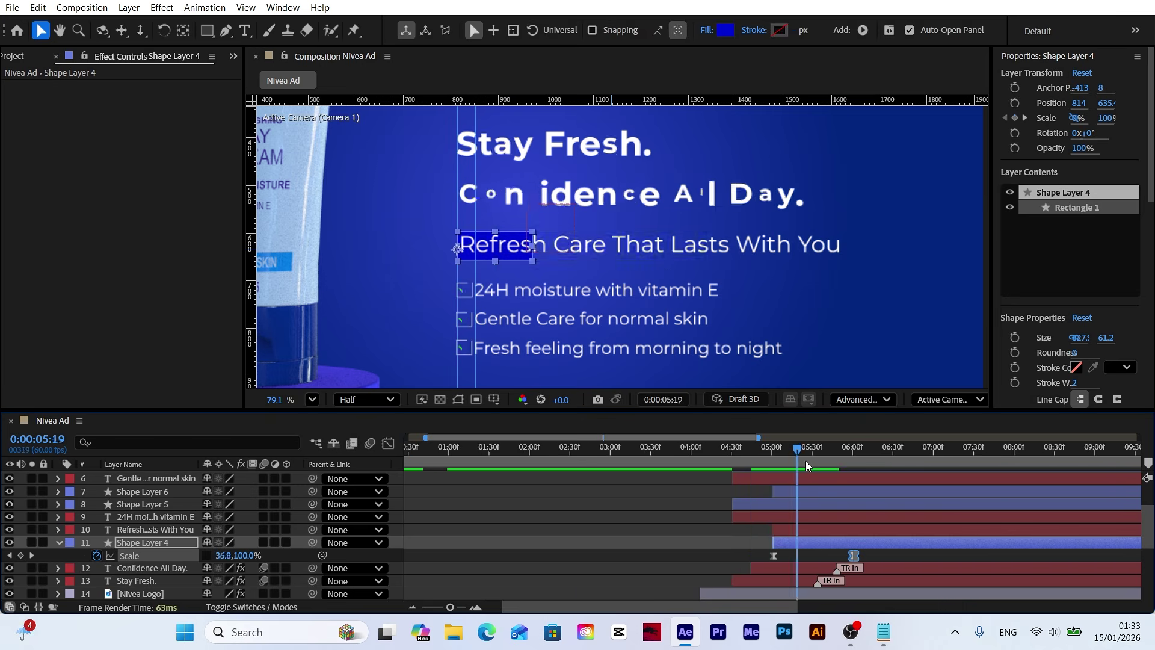
Move Shape Layer 11 above layer 10 and open the Animation Composer panel.
left_click_drag(144, 542, 137, 532)
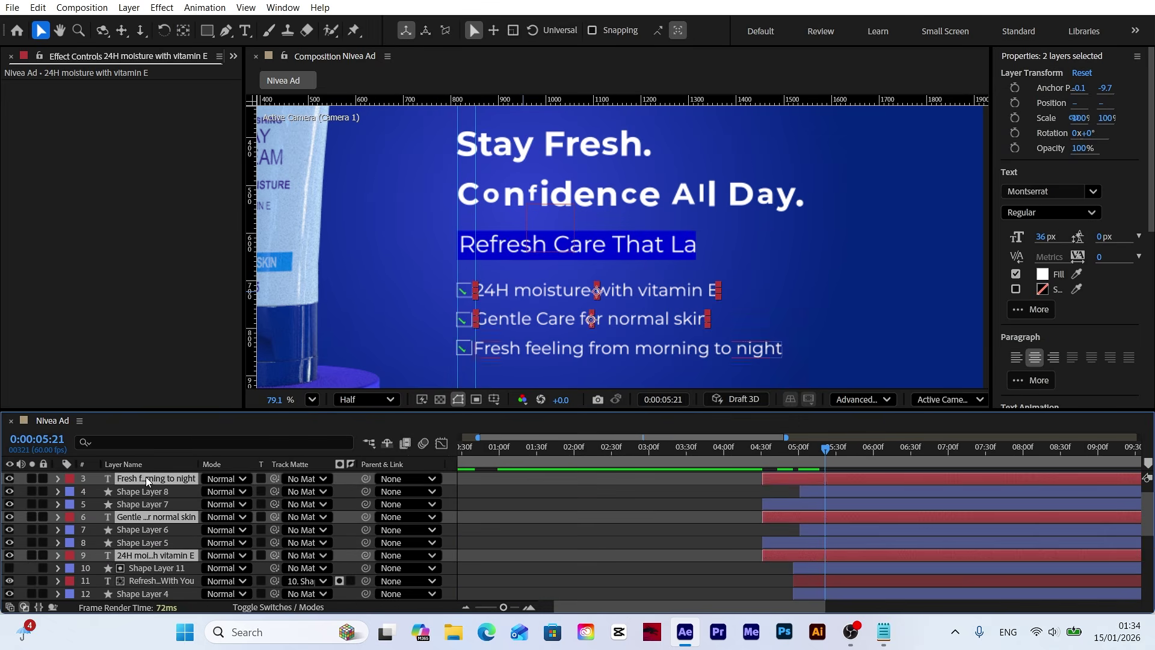
left_click(283, 7)
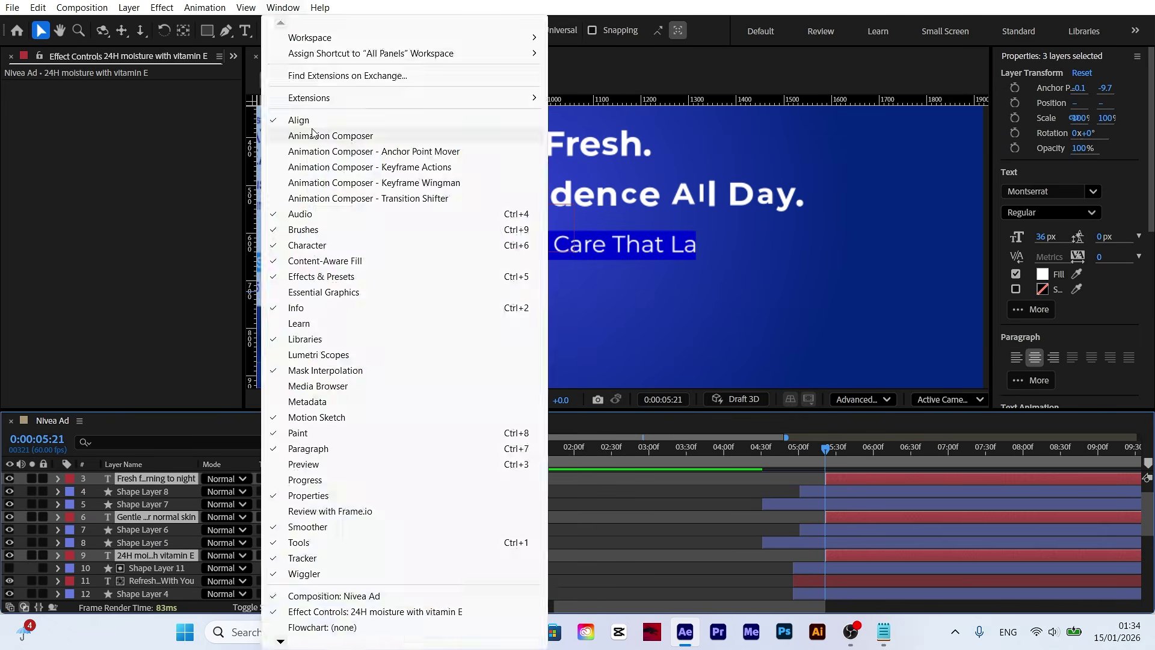
left_click(313, 137)
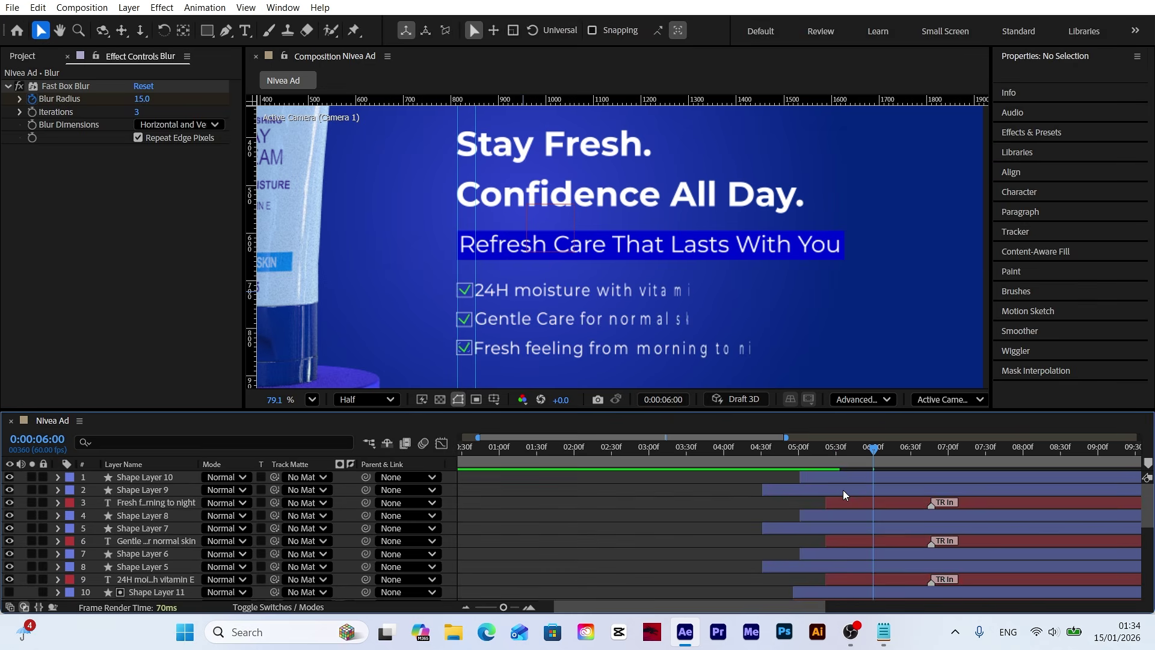
Scrub from about 4:58 onward to watch the text reveal finish.
left_click(796, 460)
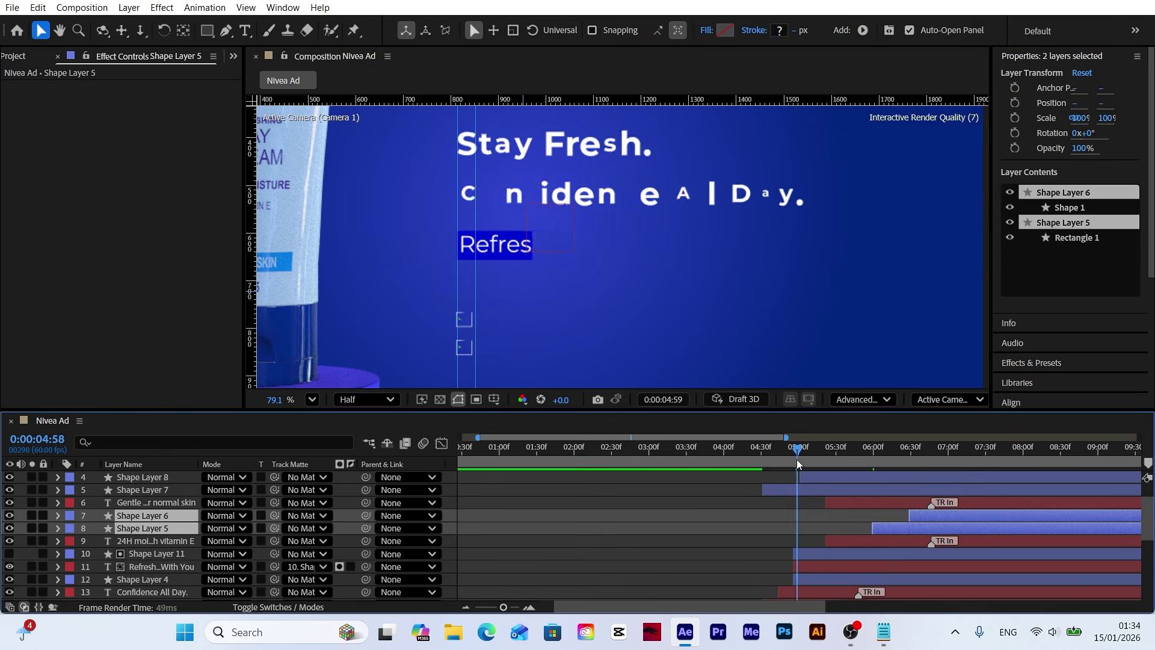
left_click_drag(796, 460, 837, 496)
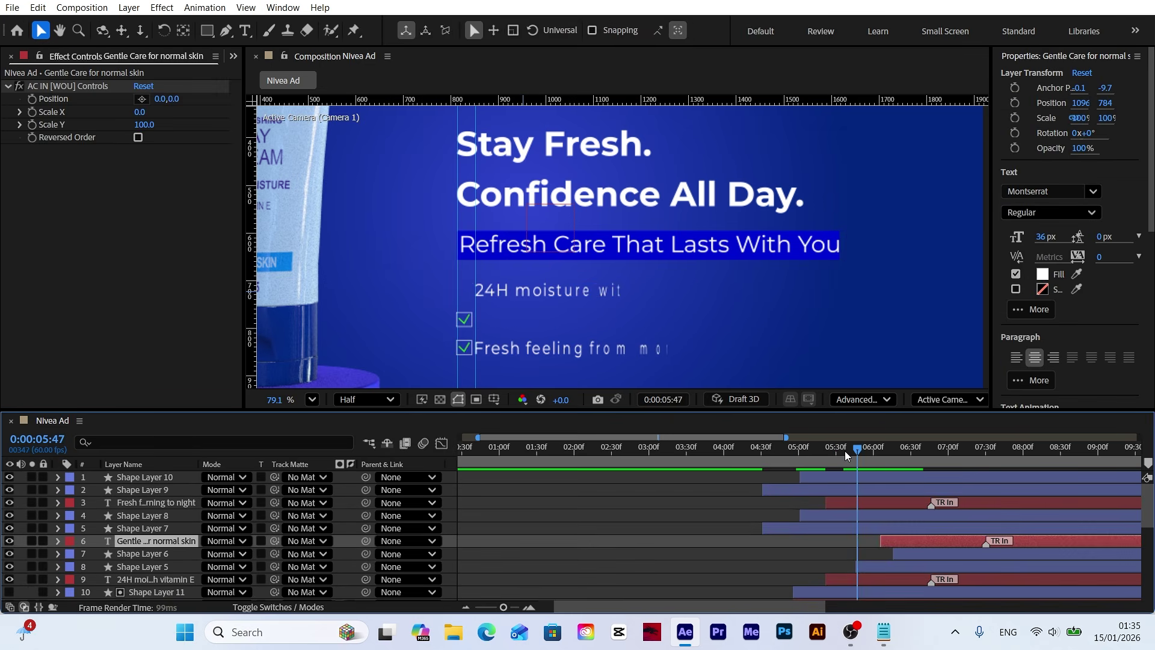
left_click_drag(845, 451, 916, 454)
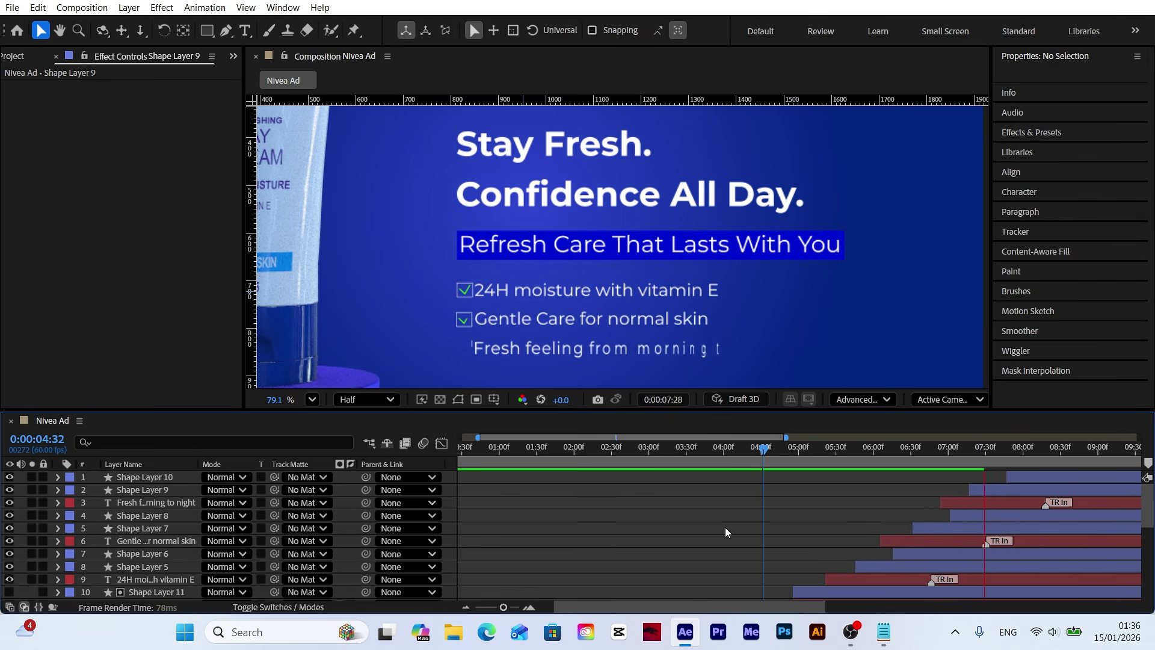
left_click(796, 460)
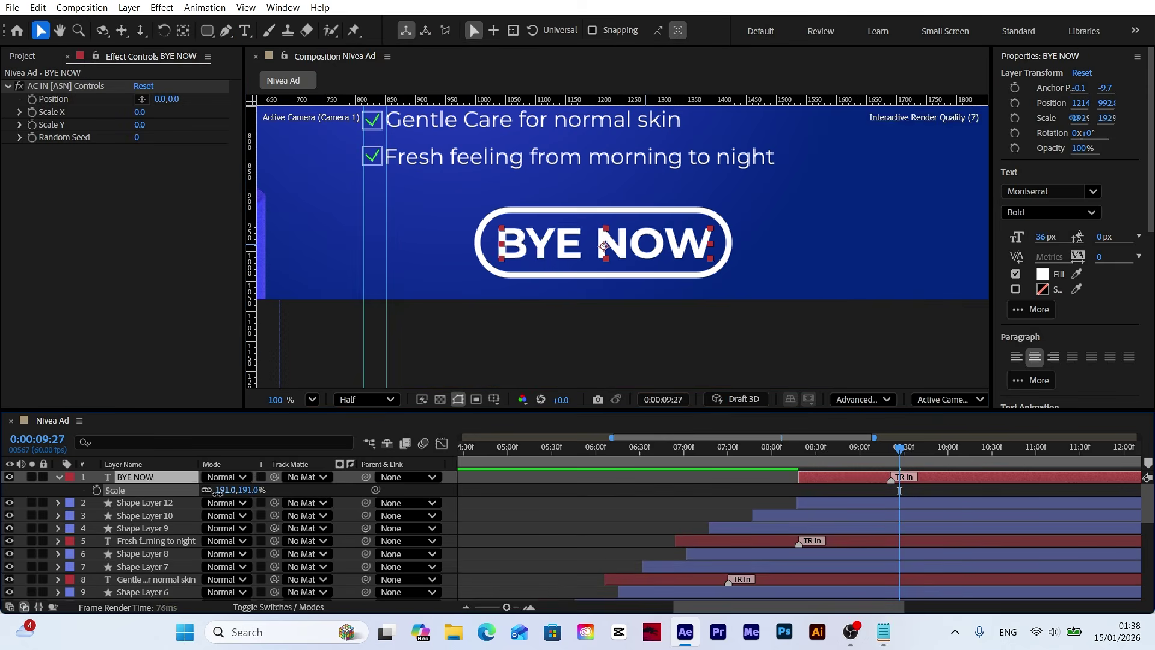
left_click(844, 449)
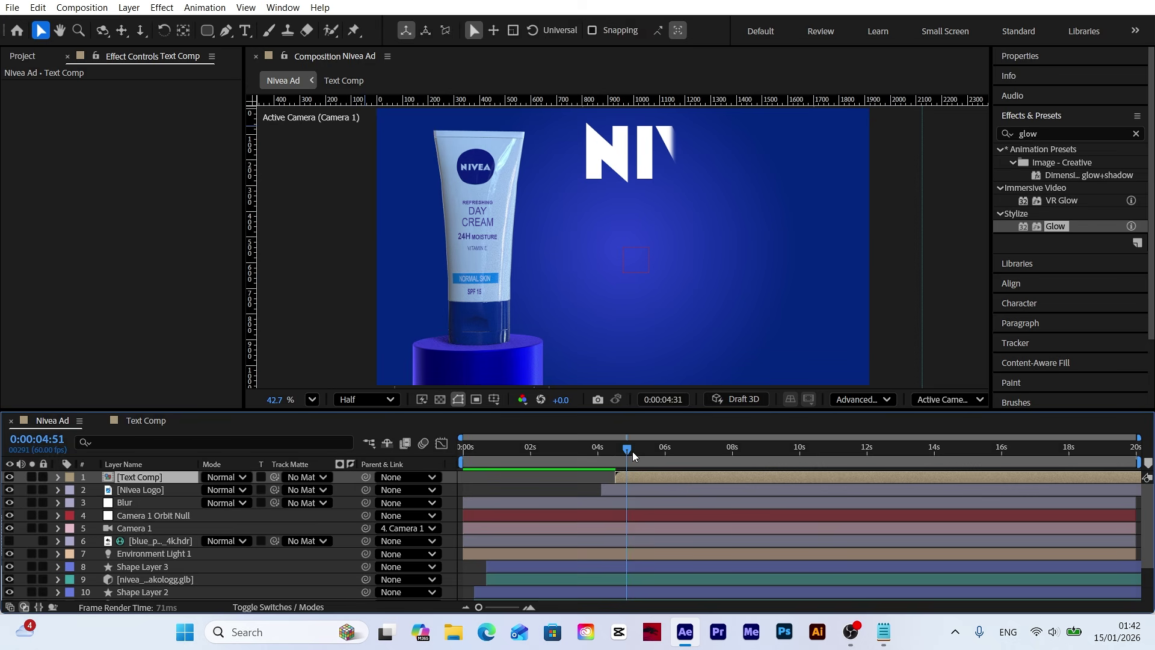
End the work area at about 12 seconds and return to the first frame.
left_click_drag(633, 451, 846, 461)
key("n")
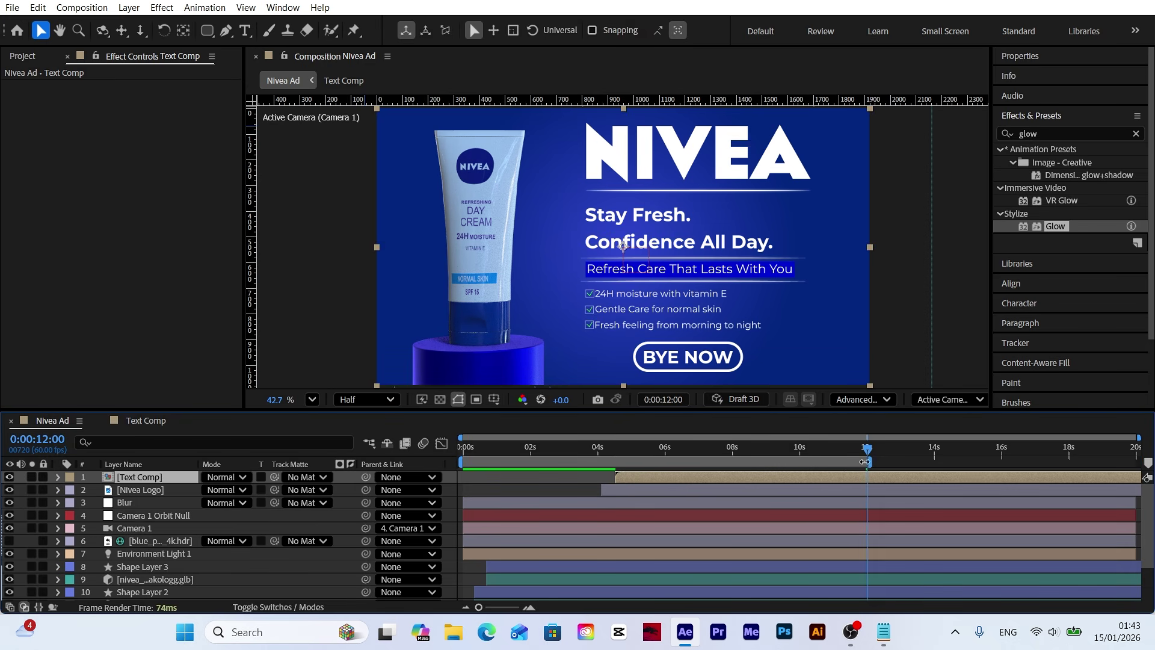
left_click(745, 452)
key("Home")
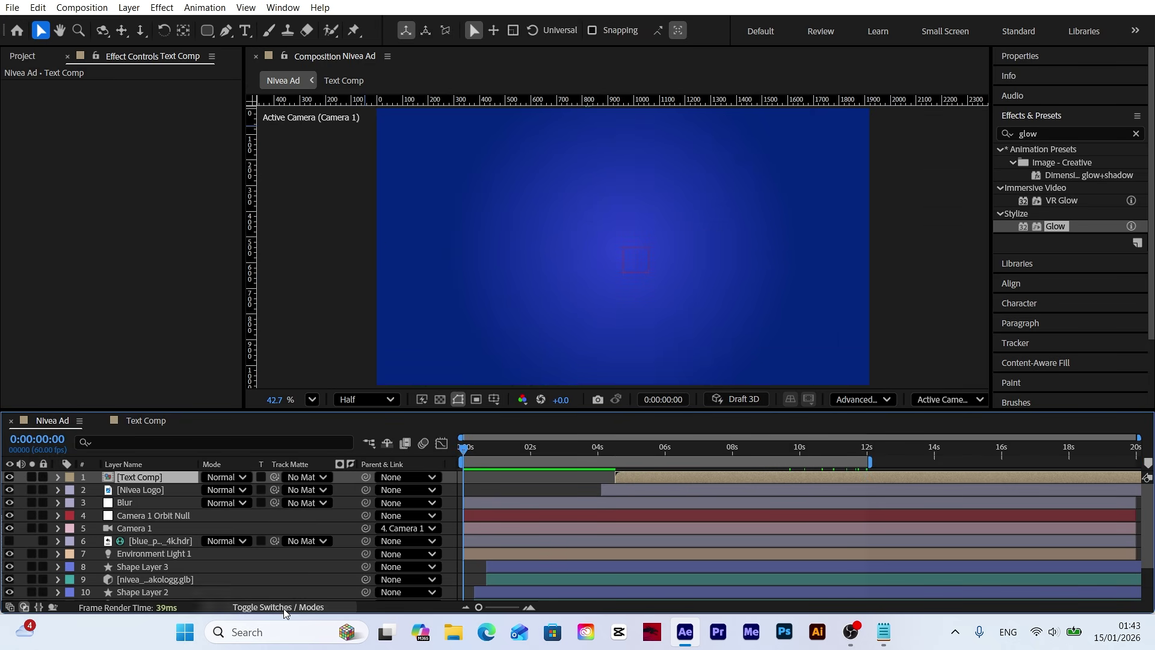
Enable motion blur on every layer, then show the Project panel's asset list.
left_click(271, 607)
left_click(130, 534)
key("ctrl+a")
left_click(264, 482)
key("F2")
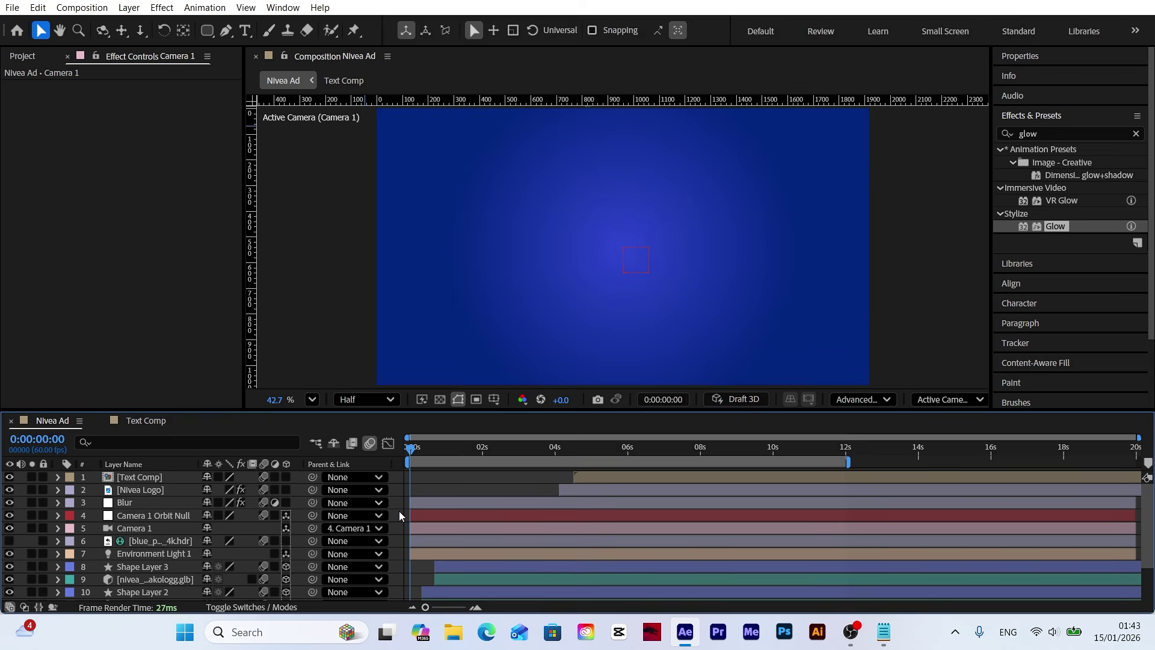
left_click(17, 59)
left_click(88, 326)
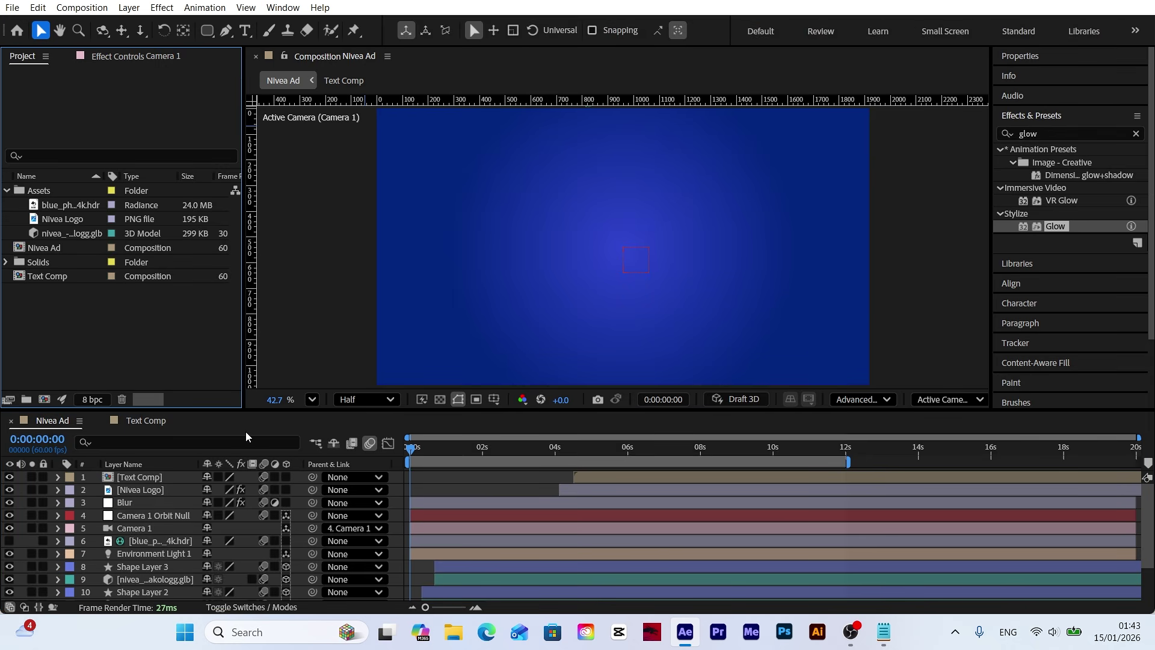